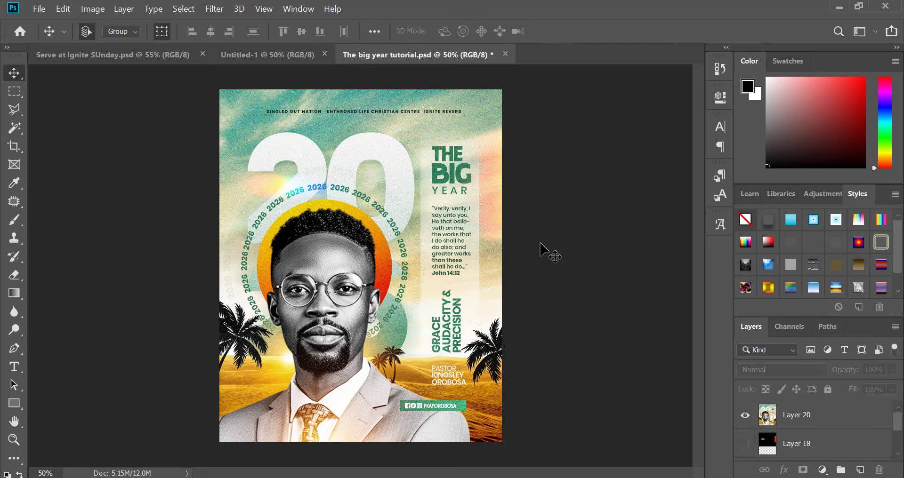
Step: Examine the finished "The Big Year" flyer as a whole and up close, including the large numerals and the circular 2026 text
scroll(528, 365, down, 3)
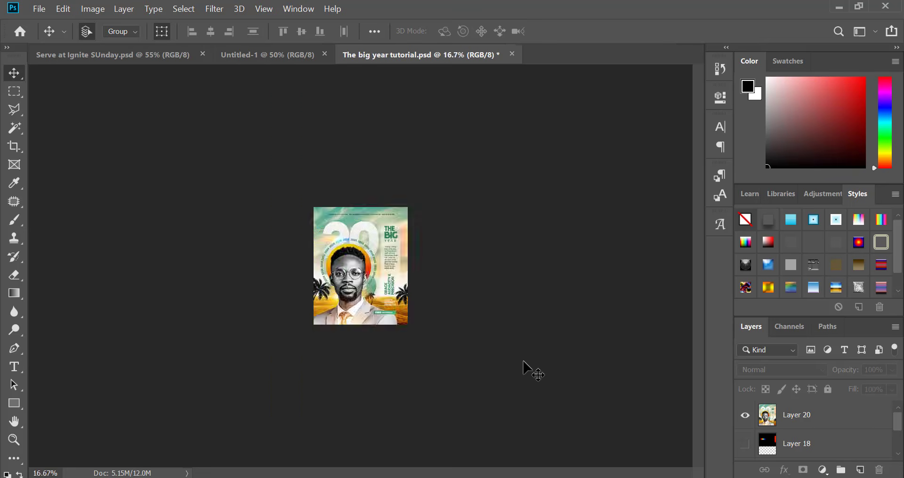
scroll(527, 365, up, 4)
scroll(502, 355, down, 4)
scroll(430, 277, up, 3)
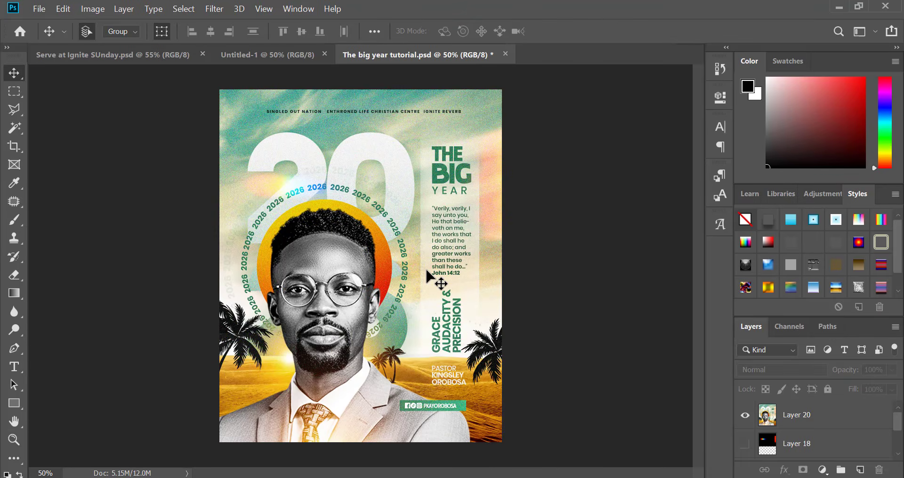
scroll(383, 240, down, 1)
scroll(384, 240, up, 1)
scroll(334, 192, up, 1)
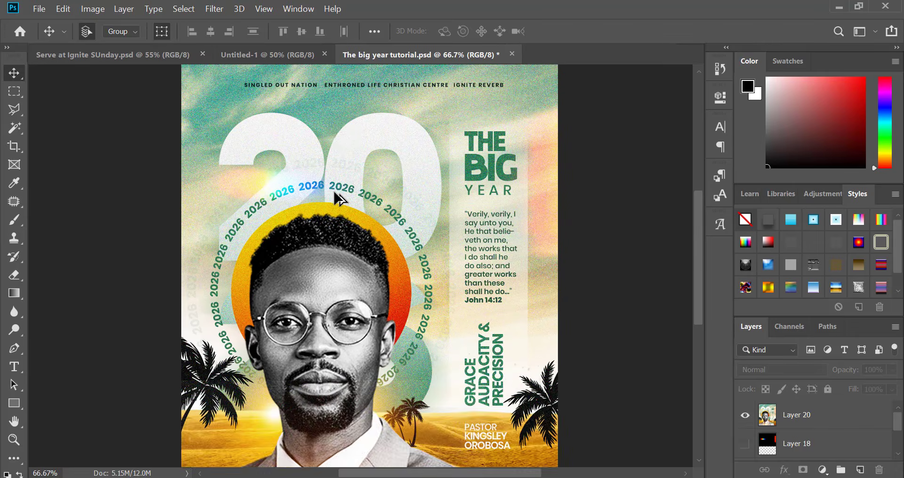
scroll(334, 192, up, 8)
scroll(334, 192, down, 1)
scroll(334, 193, down, 1)
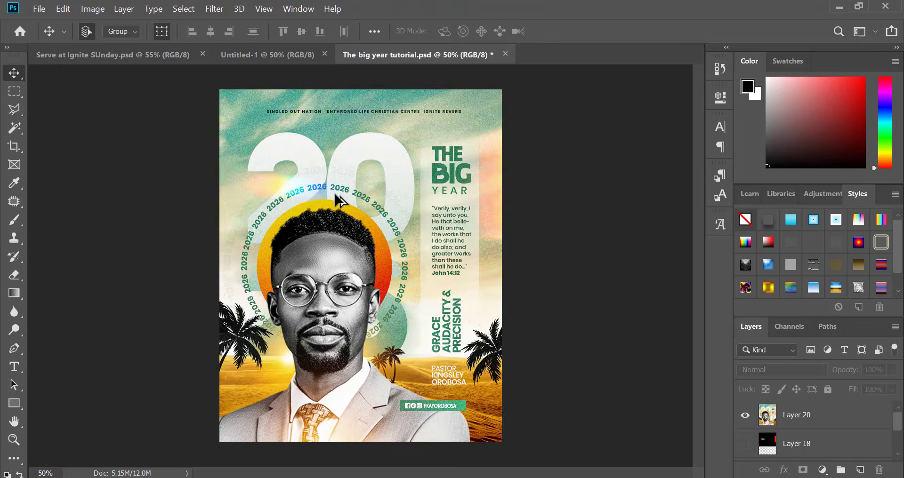
scroll(335, 195, up, 1)
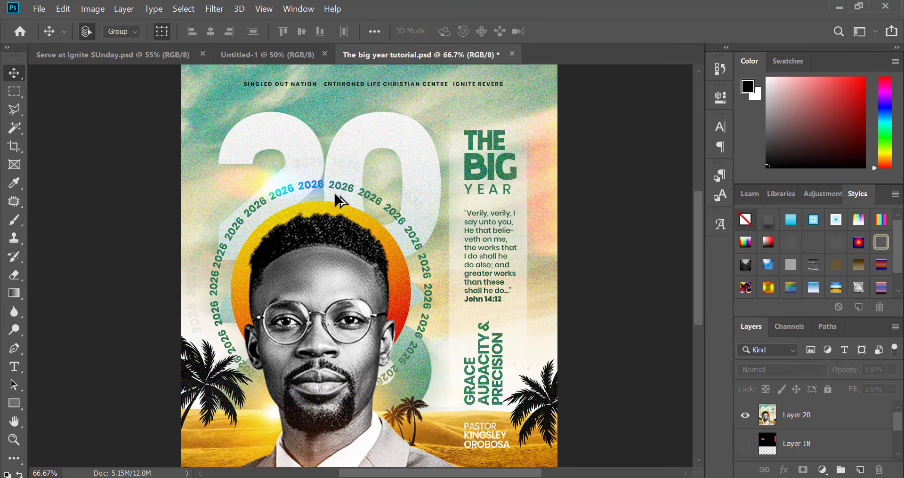
scroll(341, 179, down, 2)
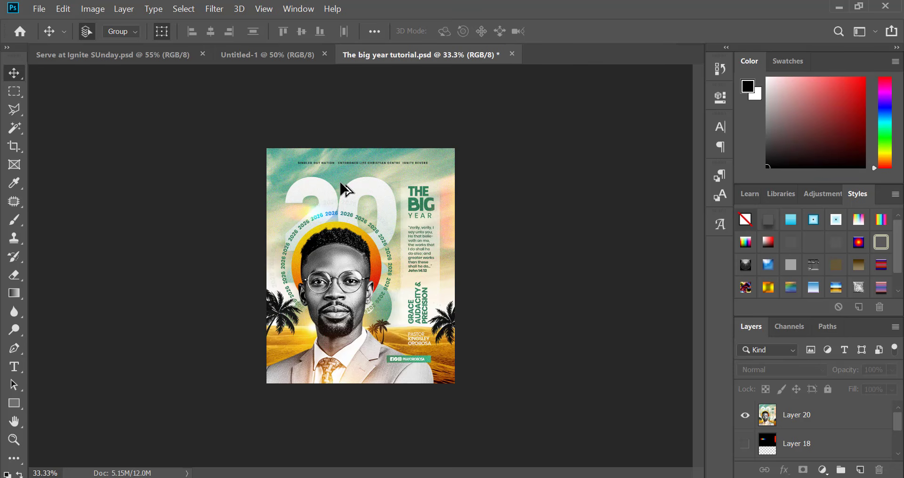
scroll(347, 188, up, 2)
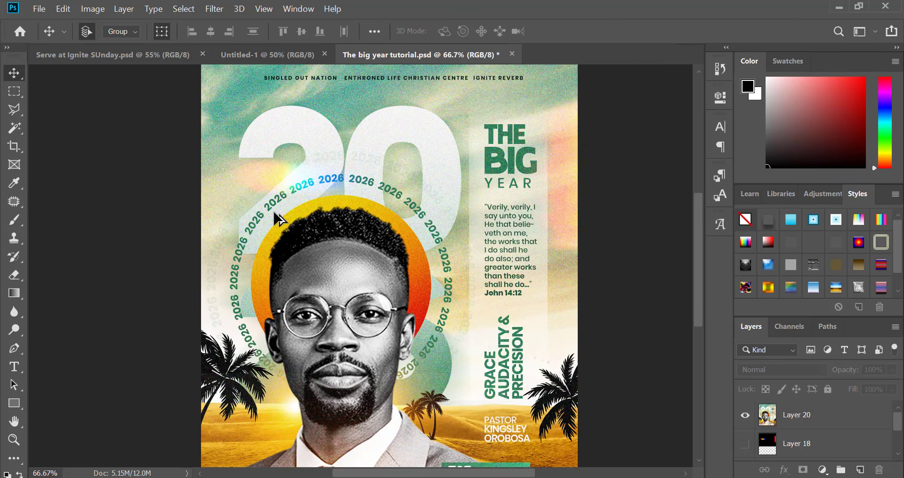
scroll(343, 242, down, 1)
scroll(343, 242, down, 1)
scroll(377, 242, up, 1)
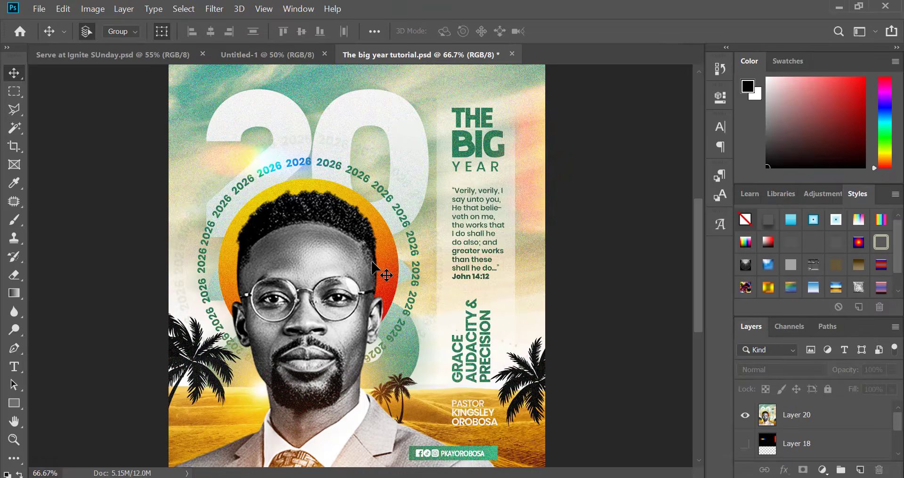
Step: Delete the merged flyer layer, Layer 20, and leave no layer selected
scroll(409, 241, down, 1)
click(409, 239)
key(Delete)
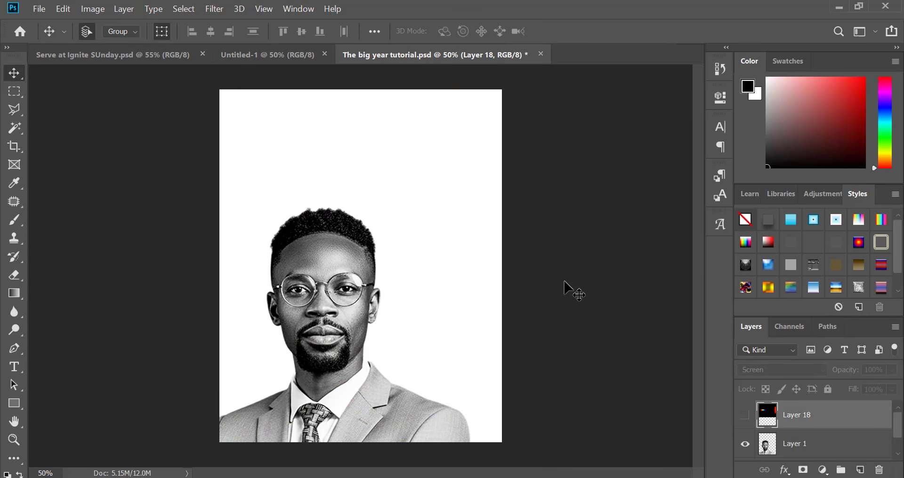
click(564, 282)
Step: Hide the black-and-white portrait on Layer 1 and deselect the layer
scroll(504, 209, down, 1)
scroll(503, 208, up, 1)
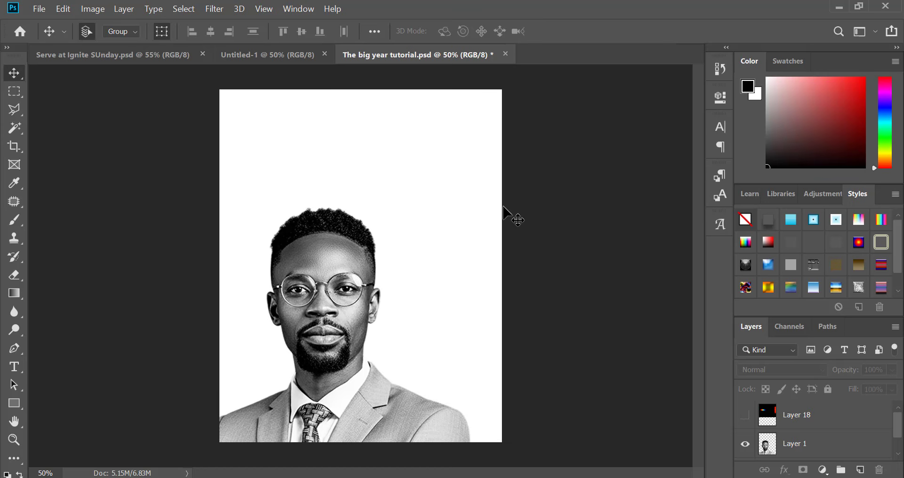
scroll(439, 217, down, 3)
scroll(430, 217, up, 2)
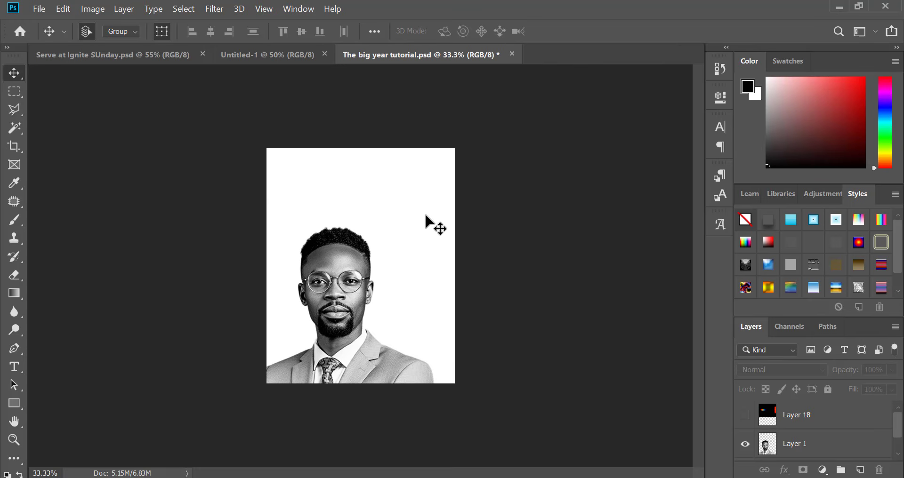
scroll(425, 215, up, 2)
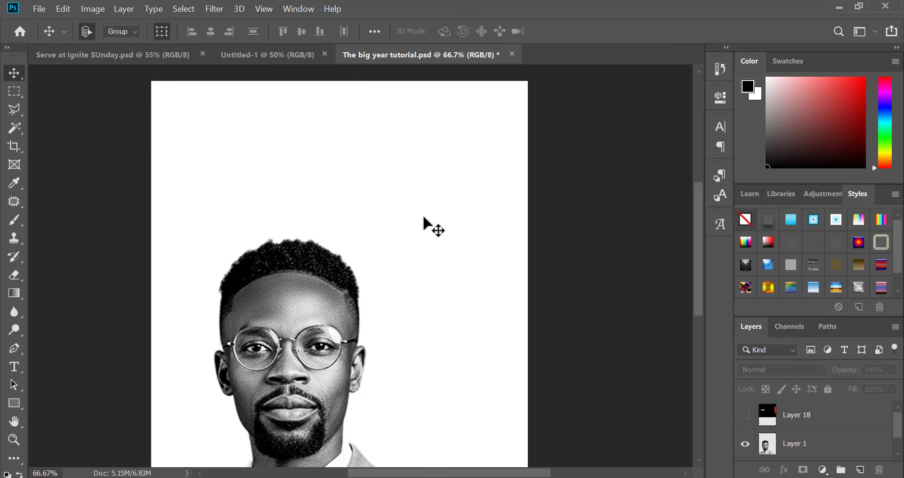
scroll(424, 217, down, 3)
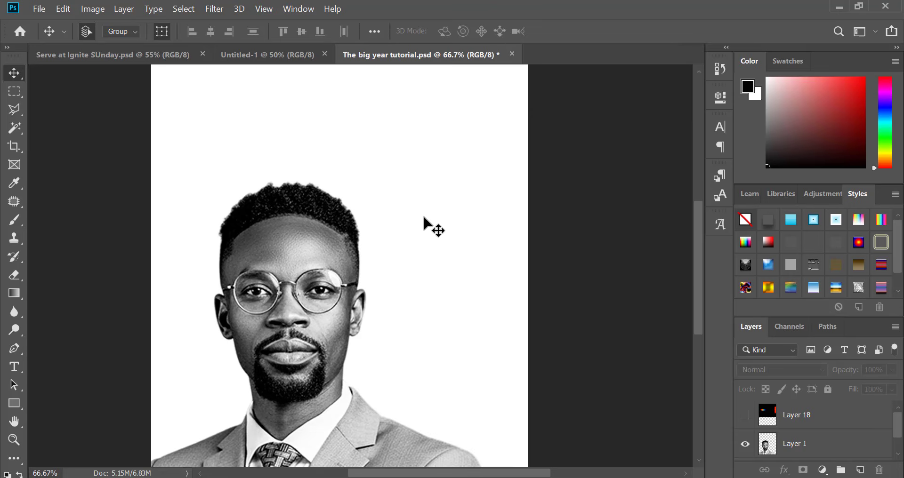
scroll(422, 213, down, 2)
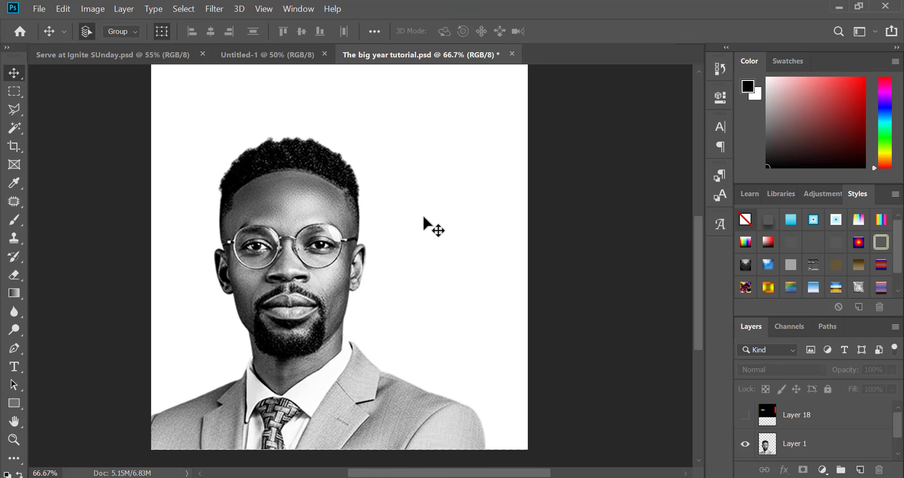
click(300, 274)
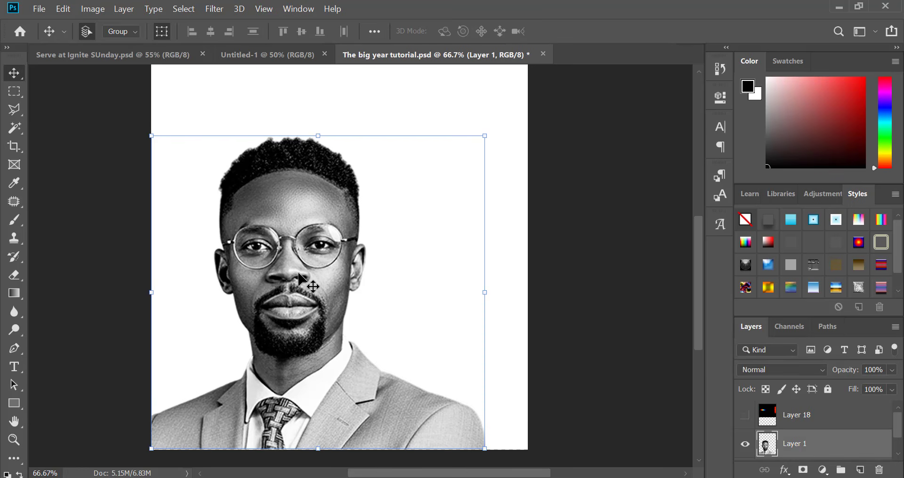
click(745, 444)
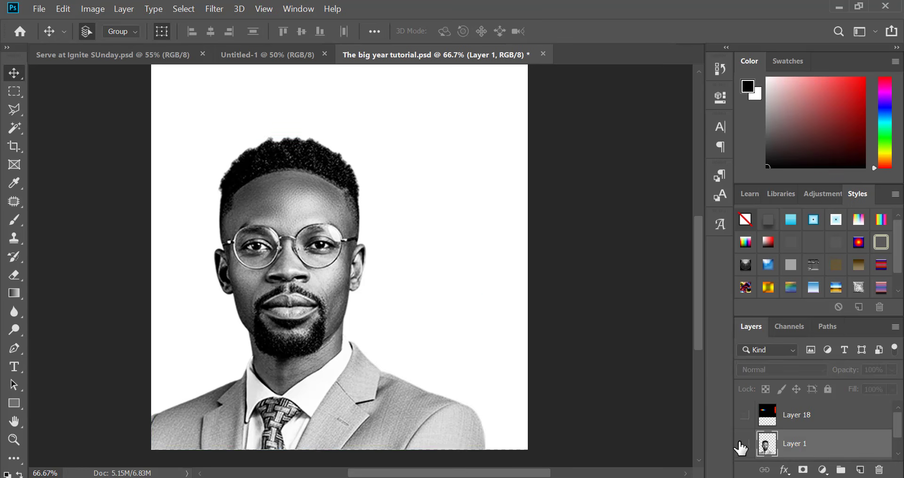
click(658, 334)
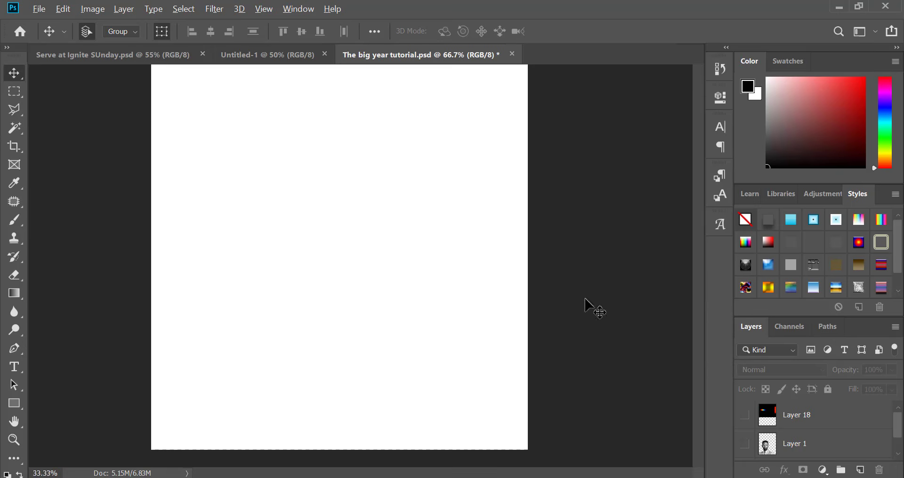
Step: Start a new text line in the upper part of the blank canvas and set its colour to 000000
key(ctrl+minus)
key(ctrl+minus)
key(ctrl+minus)
key(ctrl+plus)
key(ctrl+plus)
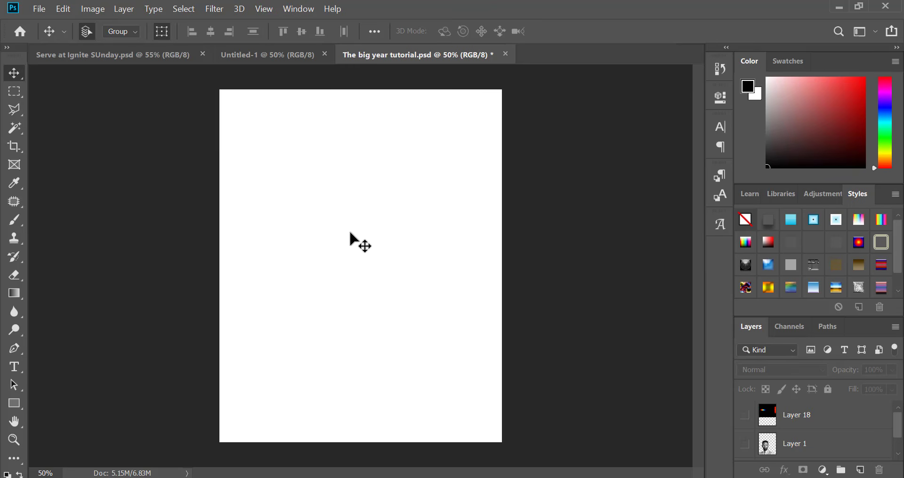
key(t)
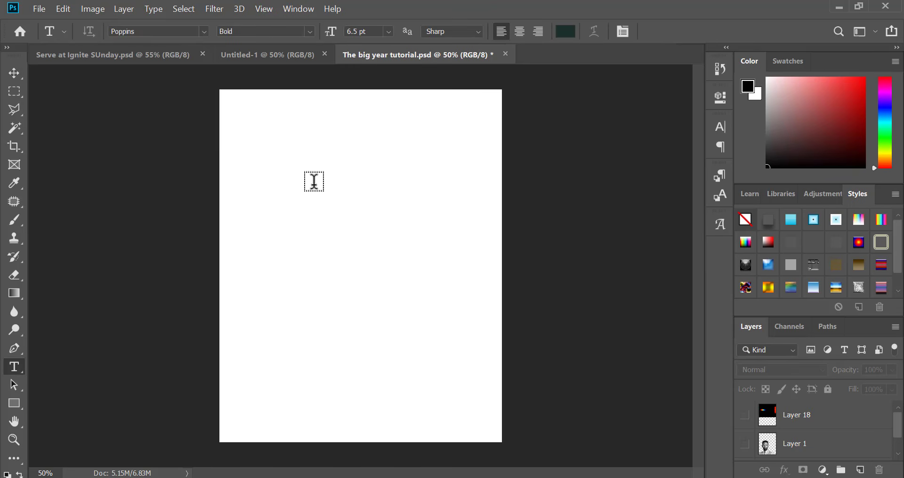
click(314, 181)
click(566, 32)
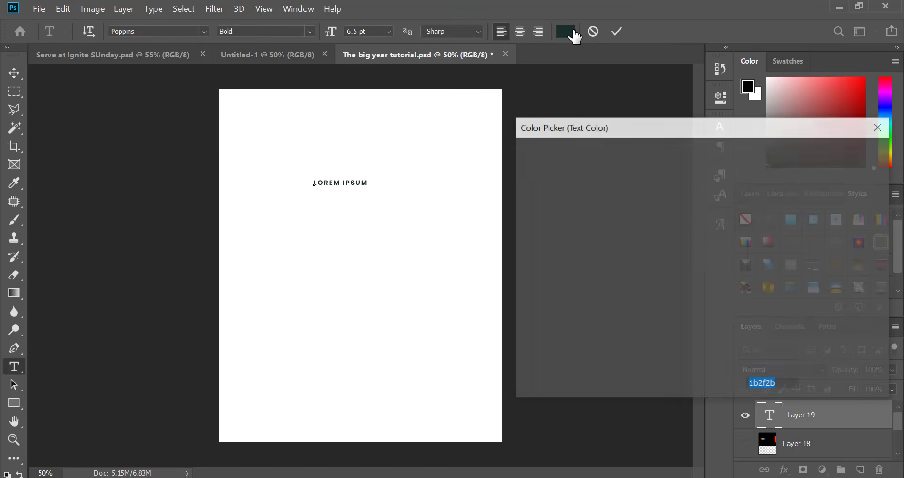
text(000000)
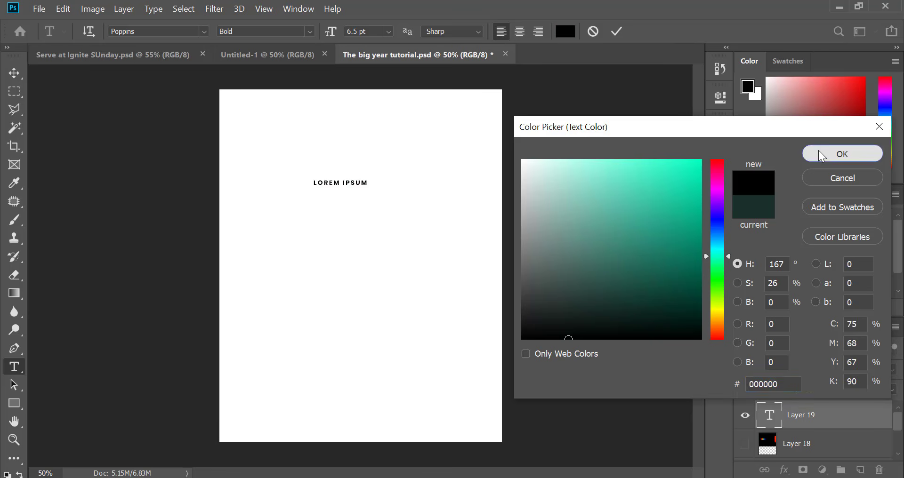
click(820, 150)
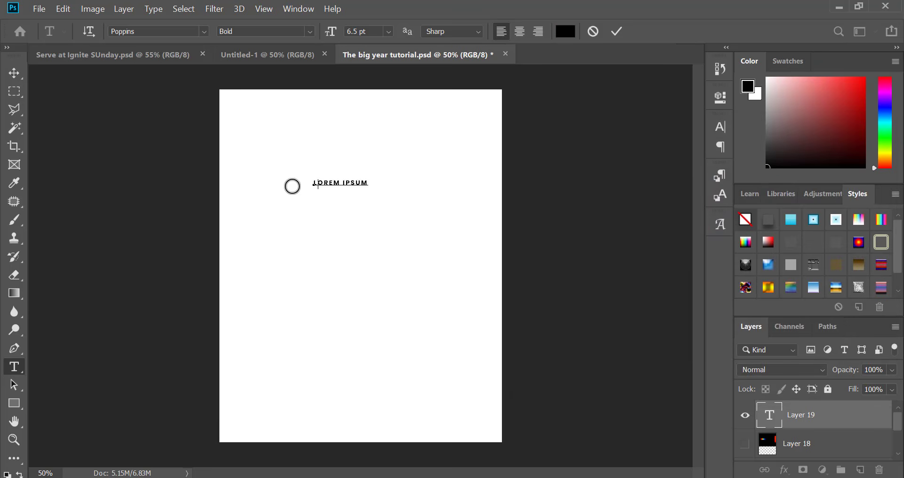
Step: Enter 20 on each of two lines as the text and commit it
text(20)
key(Return)
text(20)
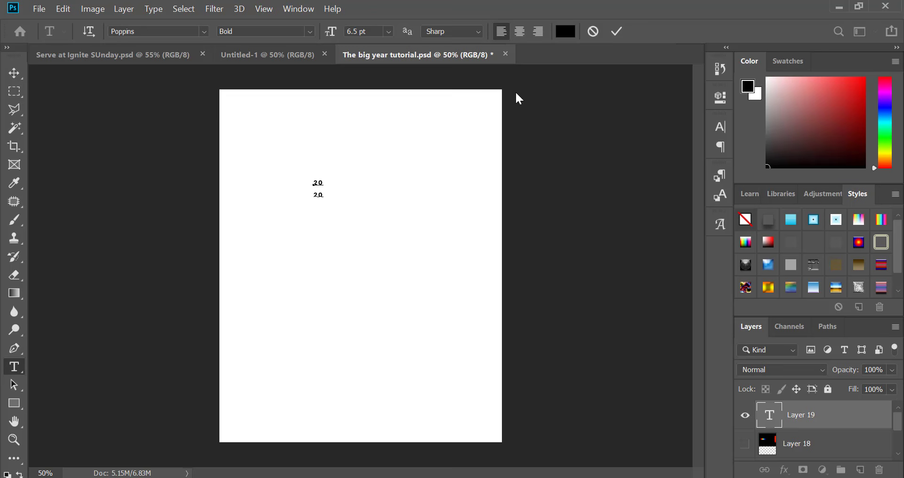
click(616, 32)
key(v)
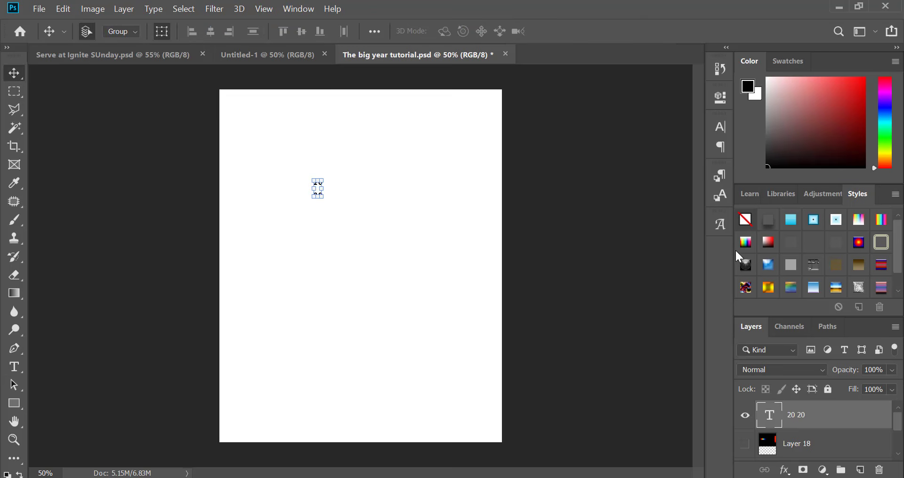
Step: Set the two-line 20 text's tracking to 0 and its leading to Auto
click(720, 128)
click(694, 177)
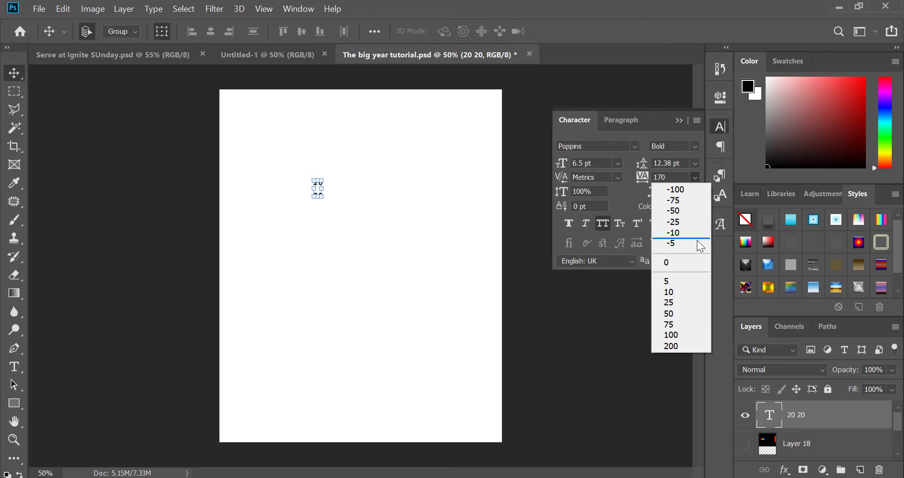
click(690, 261)
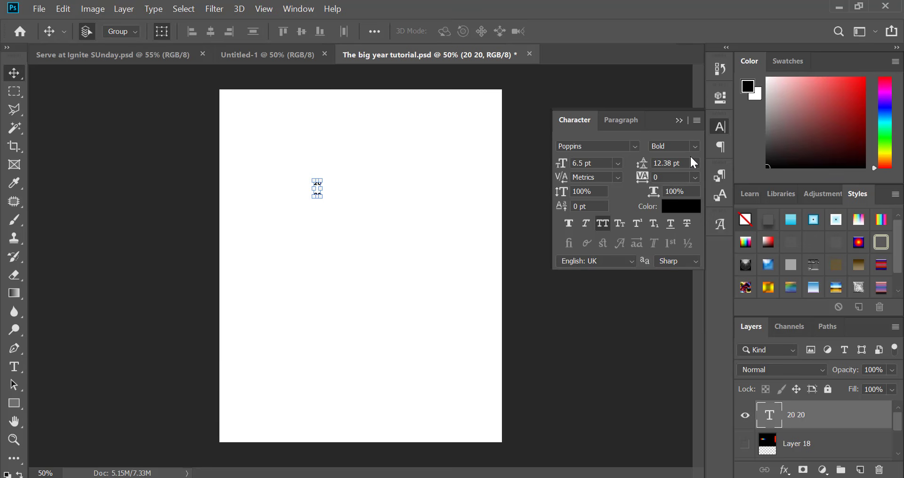
click(696, 163)
click(687, 175)
click(720, 128)
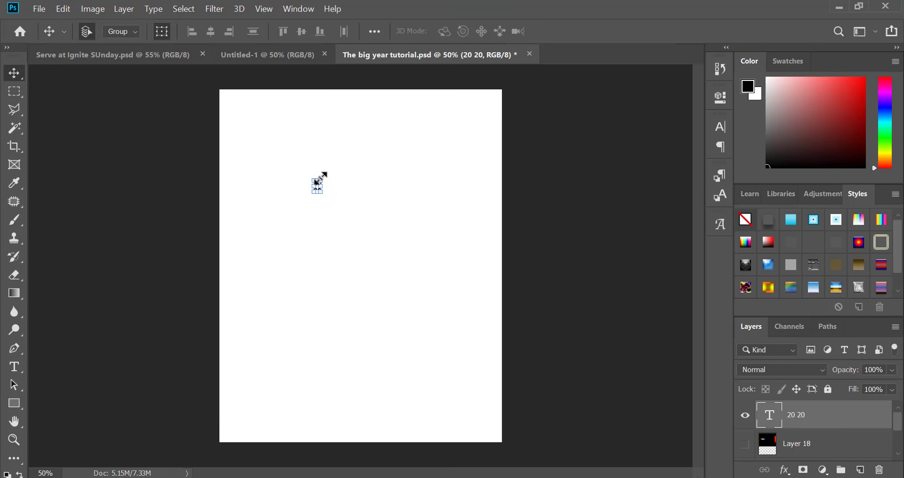
Step: Scale the two-line 20 text up to about 67 pt and move it down near the middle of the canvas
key(ctrl+t)
drag(323, 179, 340, 92)
key(Return)
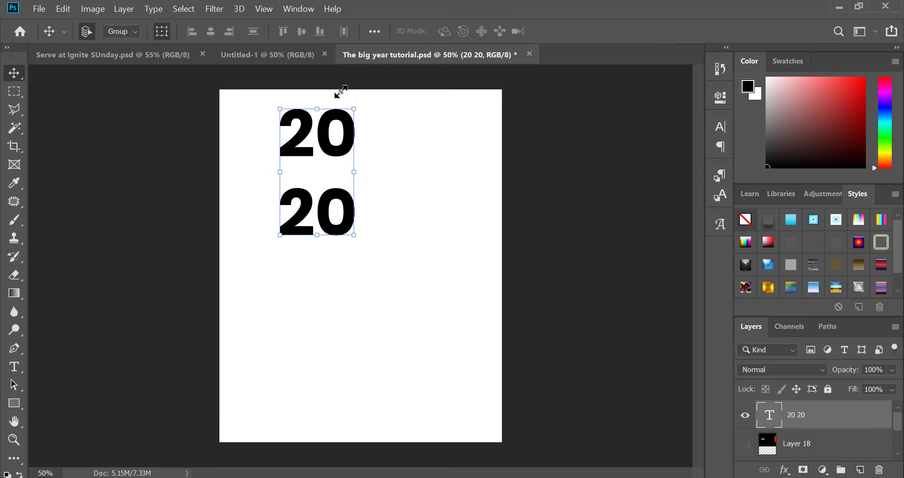
drag(334, 140, 345, 226)
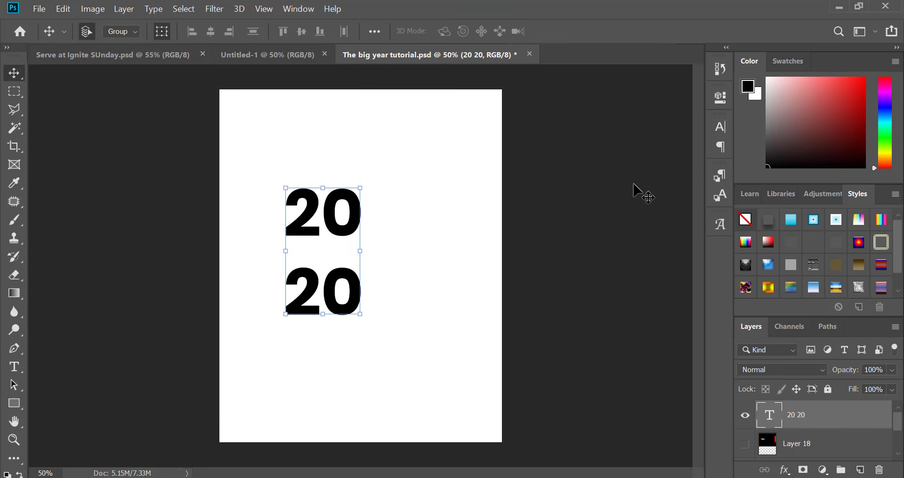
Step: Change the two-line 20 text's font to Travel Growth Sans DEMO Regular
click(727, 125)
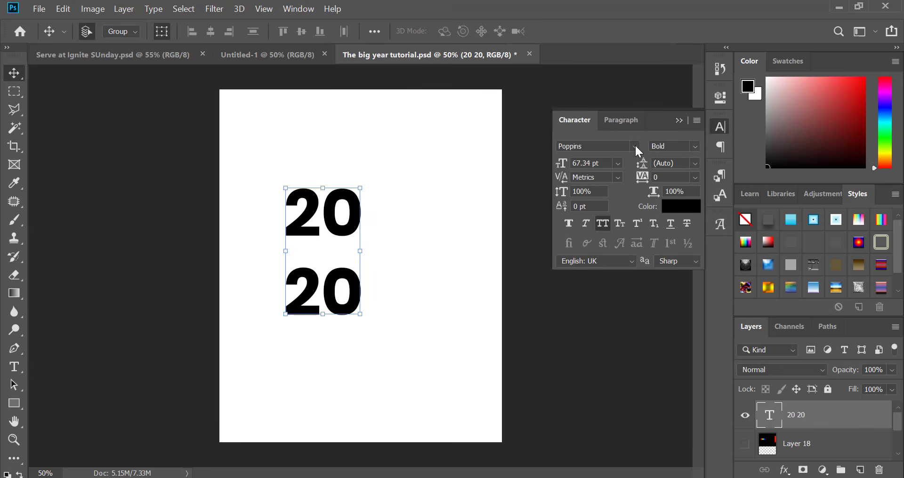
click(618, 147)
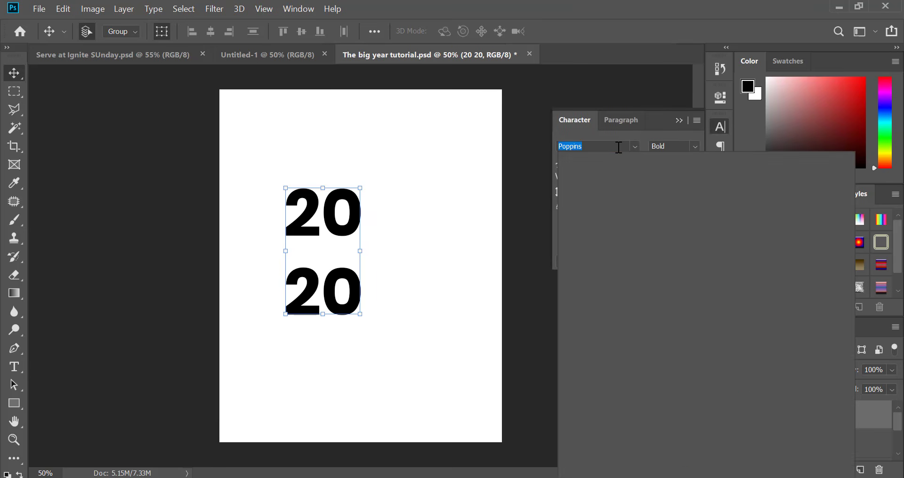
text(travel)
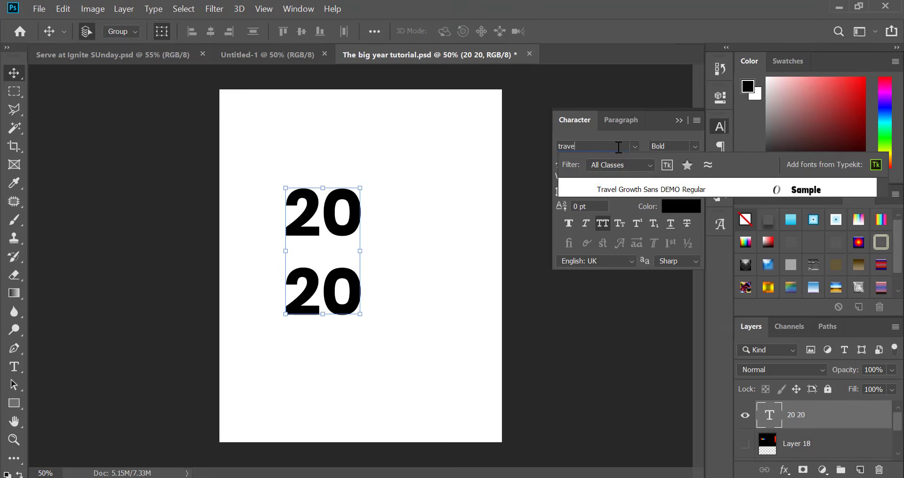
click(631, 188)
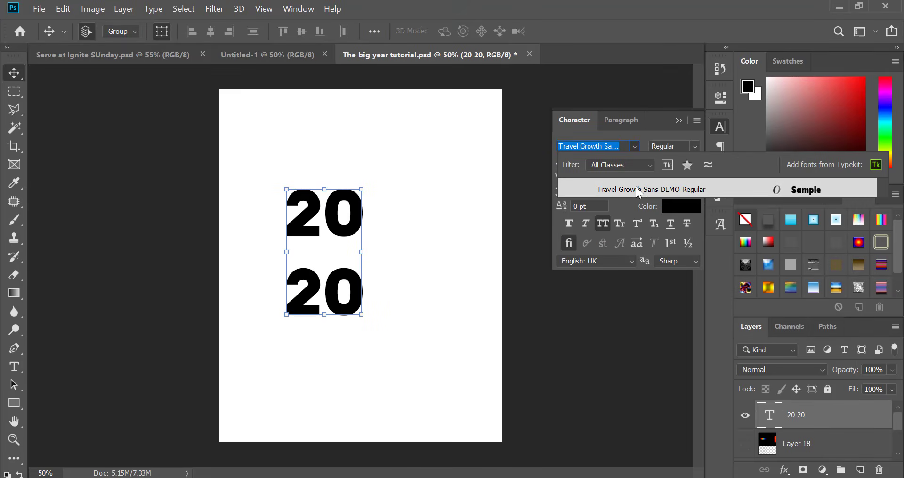
click(636, 187)
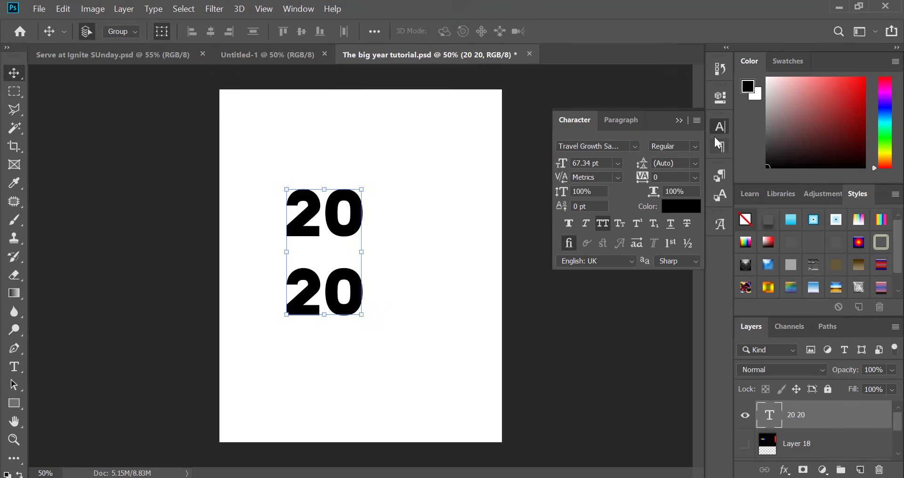
Step: Set the two-line 20 text's tracking to -50 and tighten its leading to about 51 pt
click(694, 178)
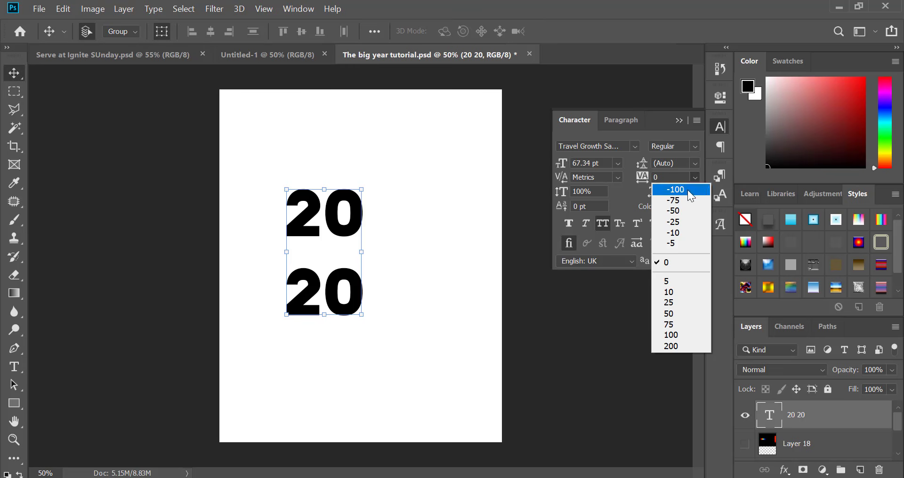
click(680, 211)
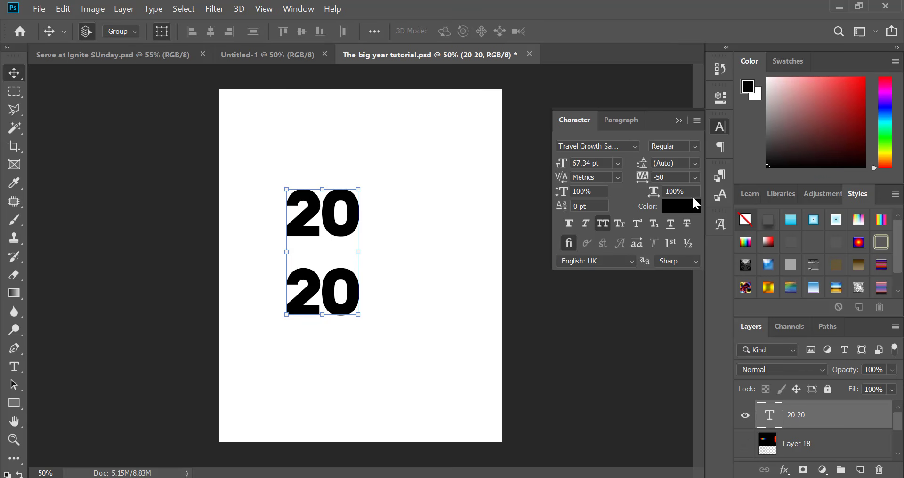
click(696, 163)
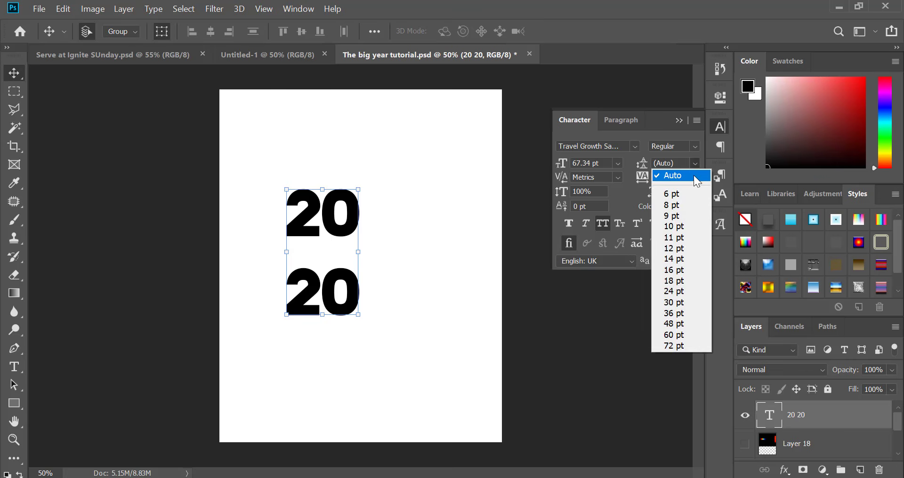
click(692, 160)
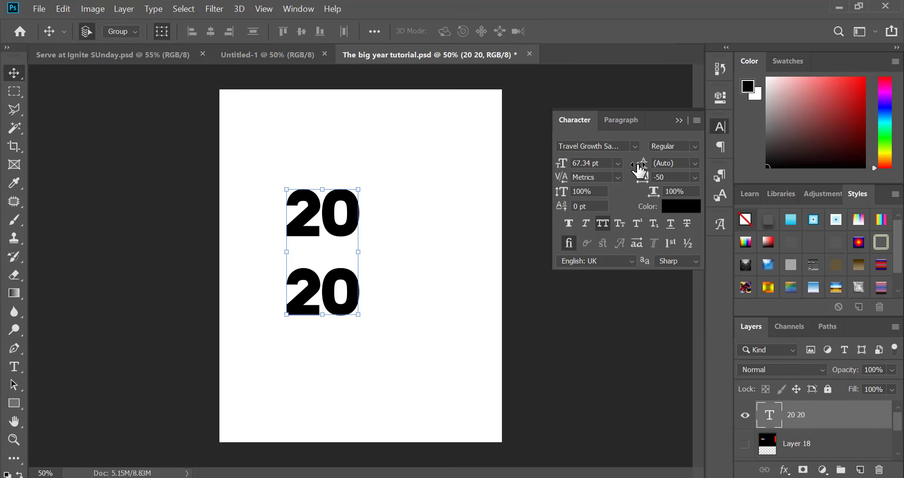
drag(640, 170, 614, 160)
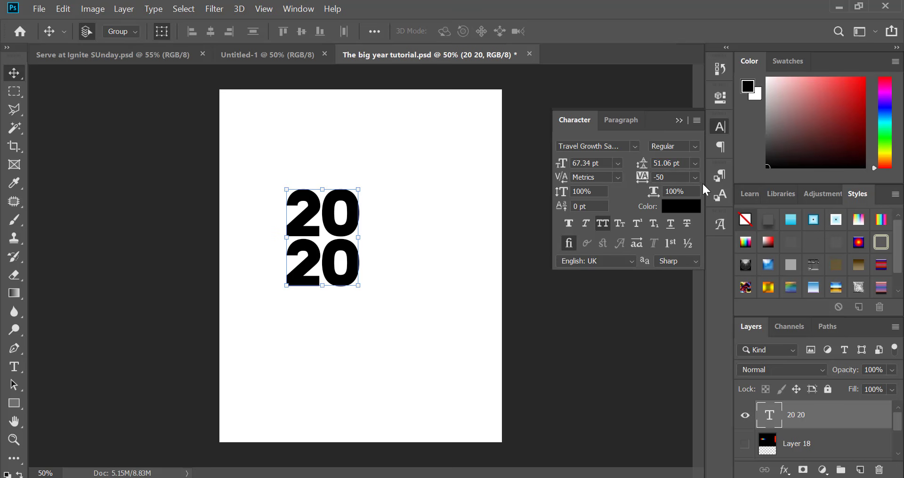
Step: Tighten the two-line 20 text's tracking to -75 and close the character settings
click(695, 177)
click(685, 200)
click(720, 125)
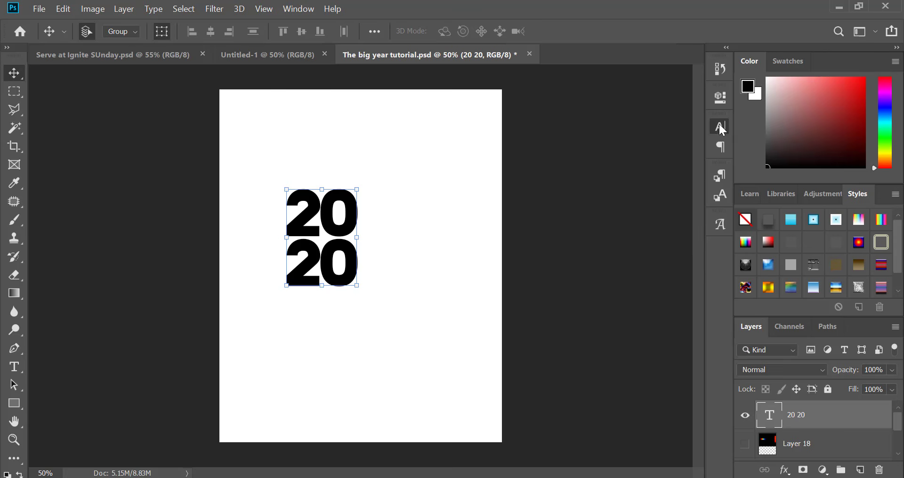
Step: Move the two-line 20 text slightly down and enlarge it about its centre to nearly twice its size
drag(341, 236, 347, 253)
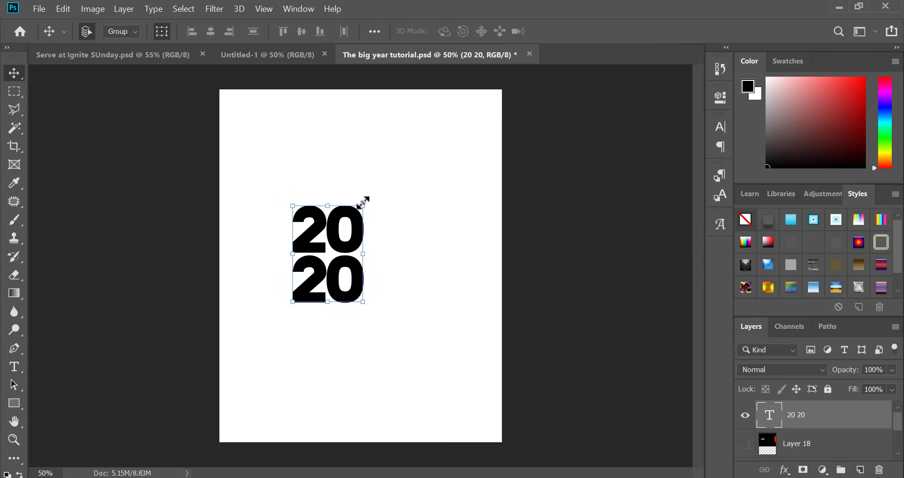
key(ctrl+t)
drag(363, 202, 363, 131)
key(Return)
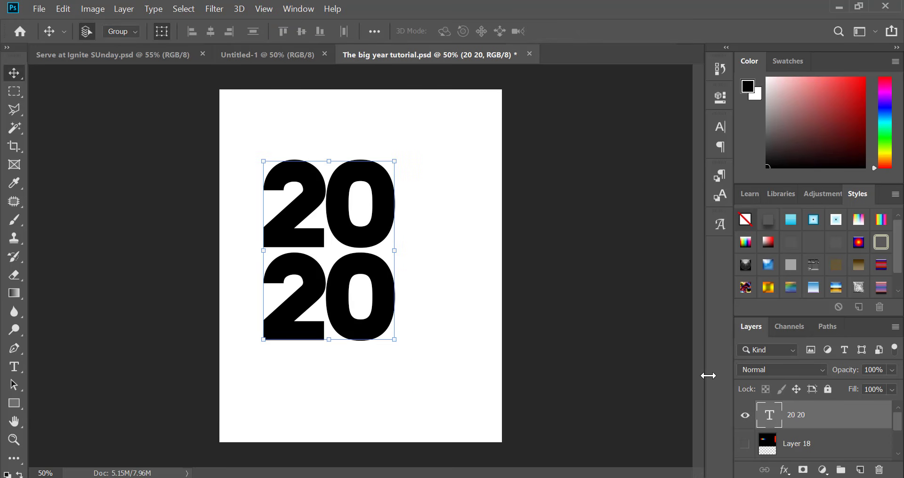
Step: Show the portrait on Layer 1 and place the 20 20 text layer directly beneath it
scroll(767, 445, down, 3)
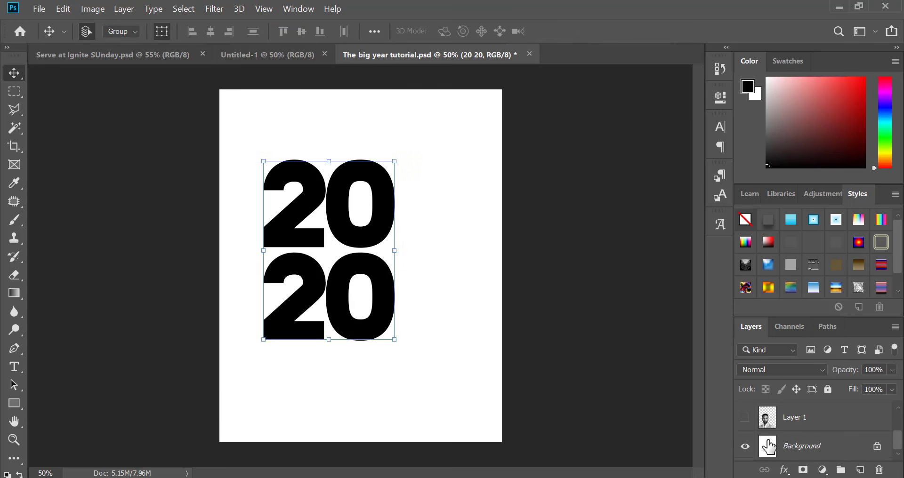
click(745, 418)
click(389, 191)
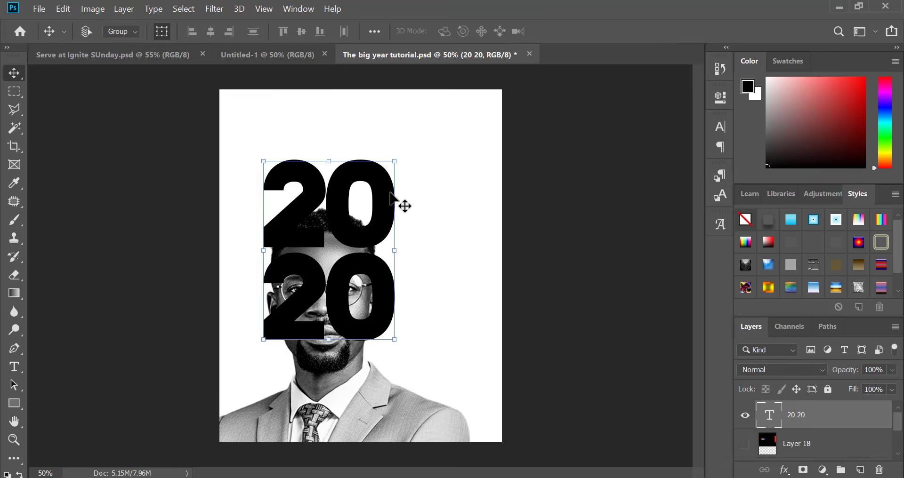
key(ctrl+[)
key(ctrl+minus)
click(556, 280)
Step: Enlarge the 20 20 text behind the portrait by roughly a quarter, keeping it centred in place
key(ctrl+plus)
key(ctrl+plus)
key(ctrl+plus)
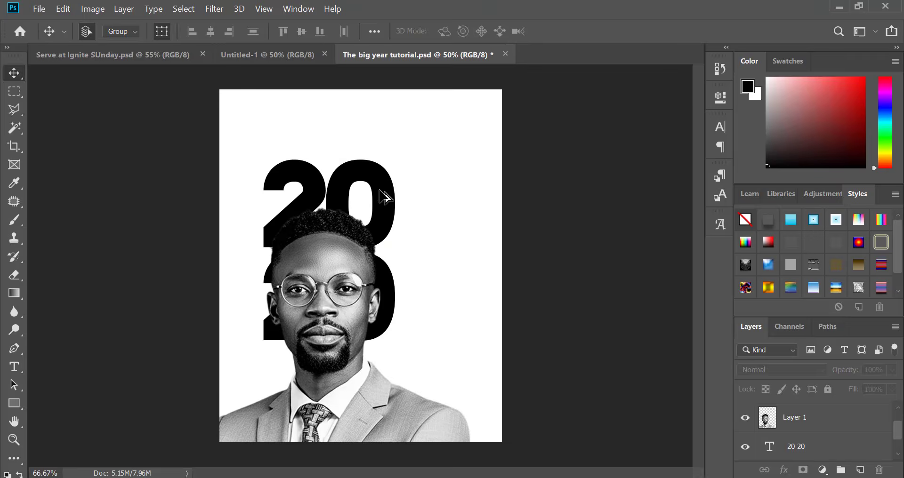
click(384, 190)
key(ctrl+minus)
key(ctrl+t)
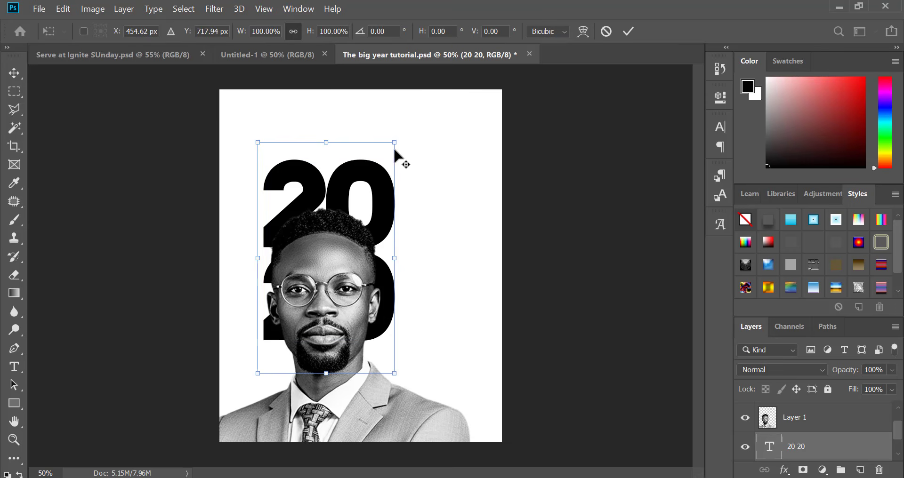
drag(395, 140, 397, 100)
key(Return)
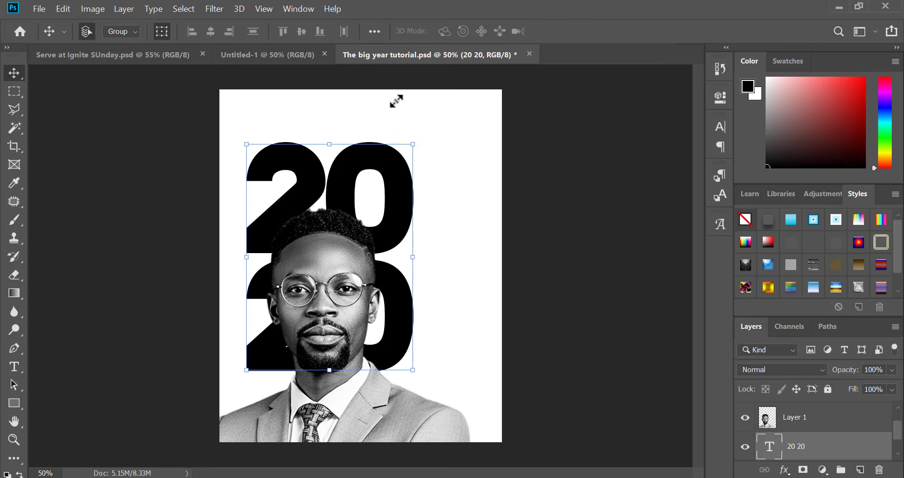
Step: Examine how the enlarged 20 20 text sits behind the portrait, on the whole canvas and close up
key(ctrl+minus)
key(ctrl+minus)
click(496, 255)
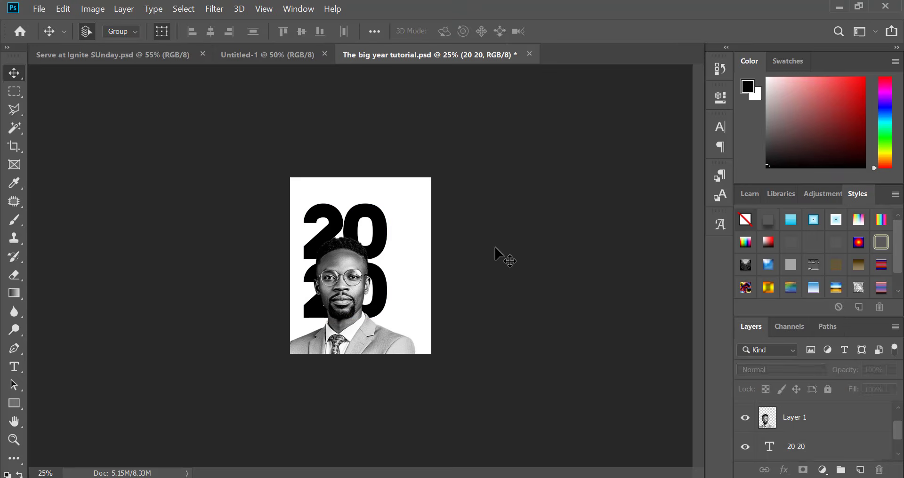
key(ctrl+plus)
key(ctrl+plus)
key(ctrl+minus)
key(ctrl+minus)
key(ctrl+minus)
key(ctrl+plus)
key(ctrl+plus)
key(ctrl+plus)
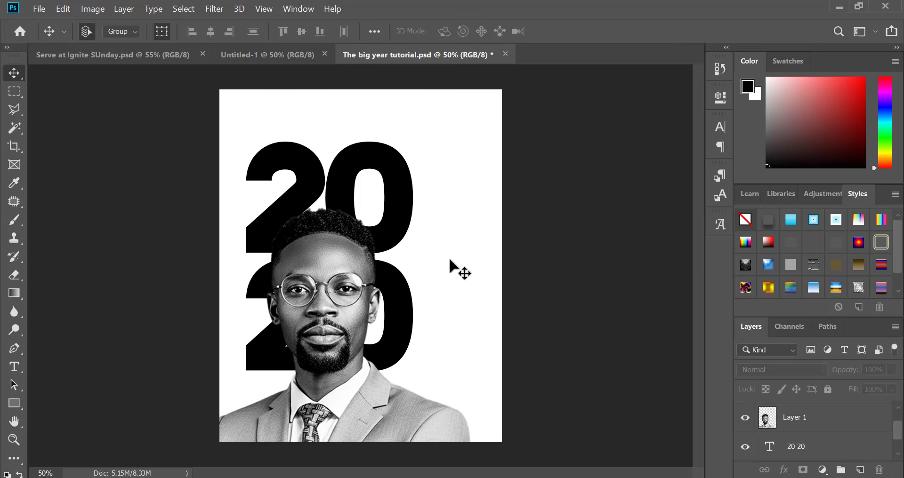
key(alt)
key(ctrl+minus)
key(ctrl+plus)
key(ctrl+plus)
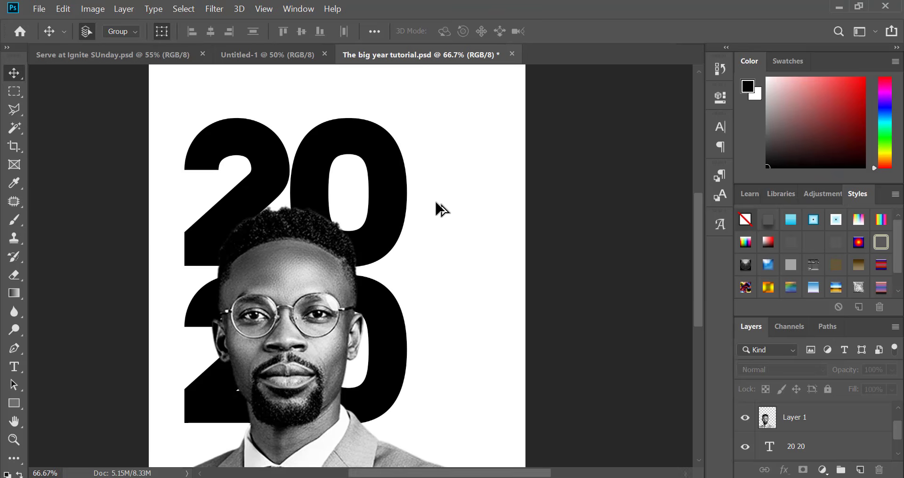
Step: Switch to the Notepad notes, cut the line "The Big Year" and return to the Photoshop document
key(alt+Tab)
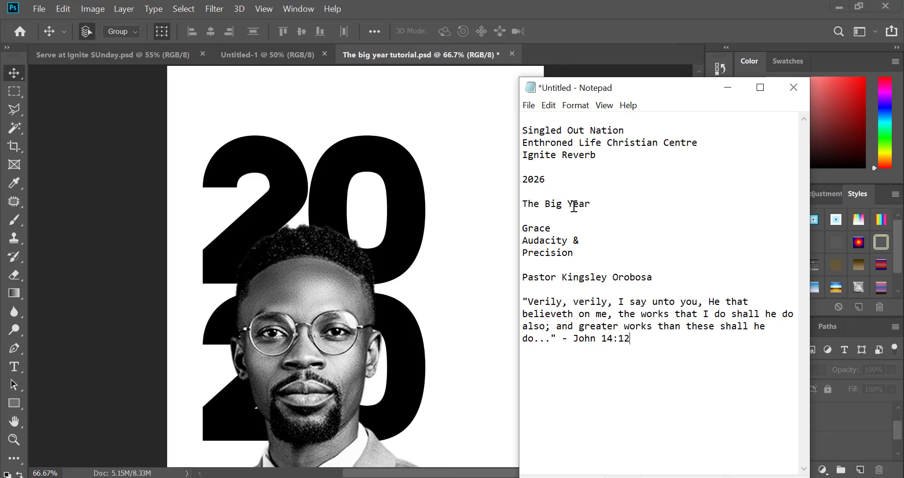
drag(590, 204, 514, 204)
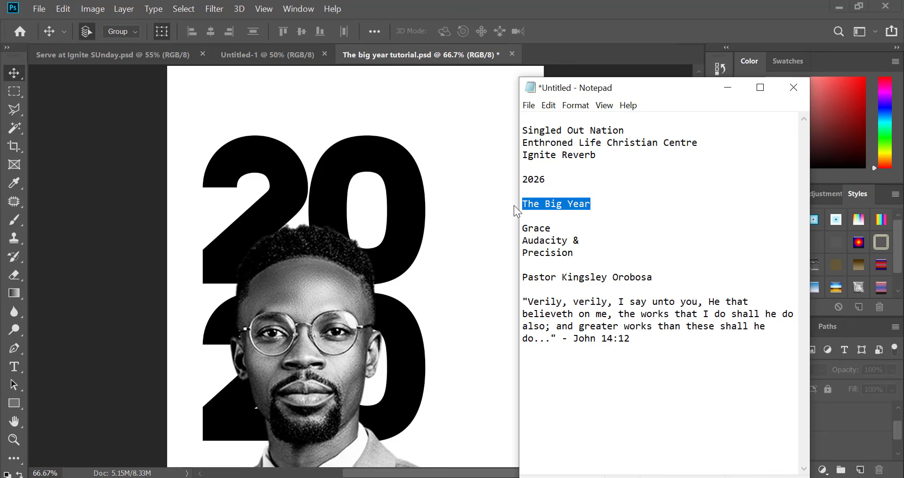
key(ctrl+x)
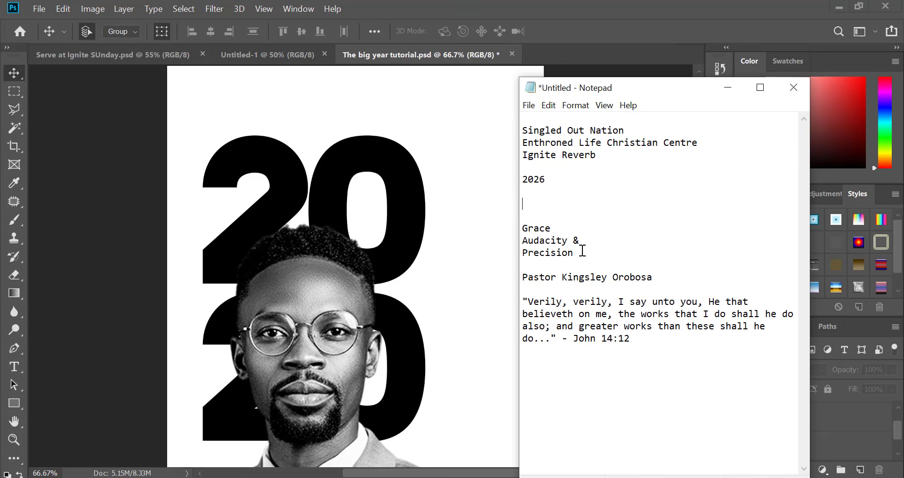
click(728, 87)
Step: Paste "The Big Year" as a new 6.5 pt text line in the white space beside the upper 20
scroll(481, 134, up, 1)
scroll(482, 142, up, 4)
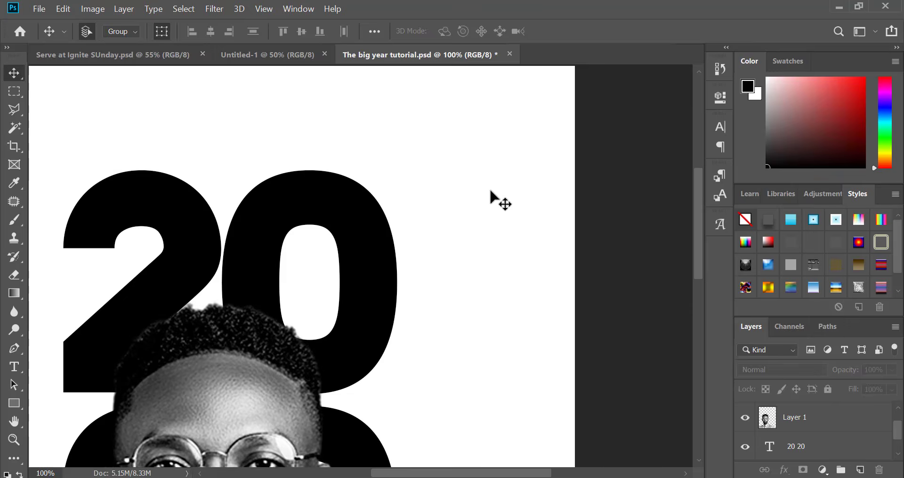
key(t)
click(432, 169)
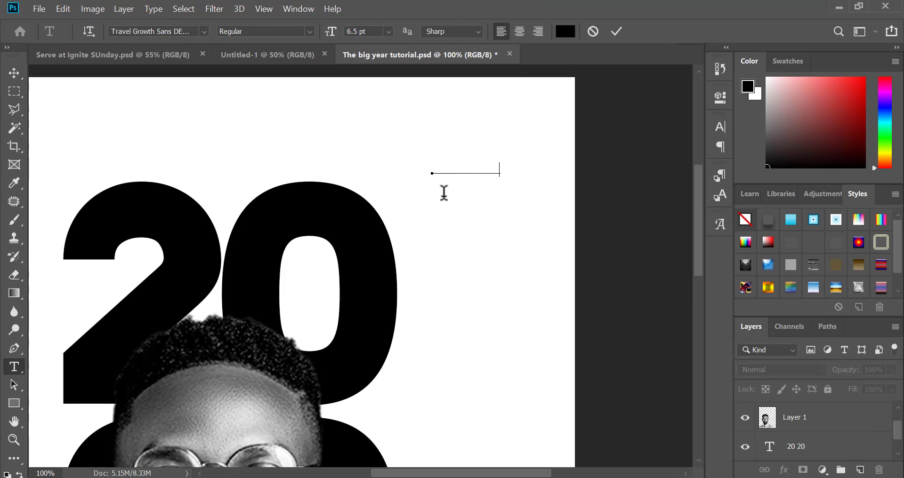
key(ctrl+v)
scroll(459, 188, up, 1)
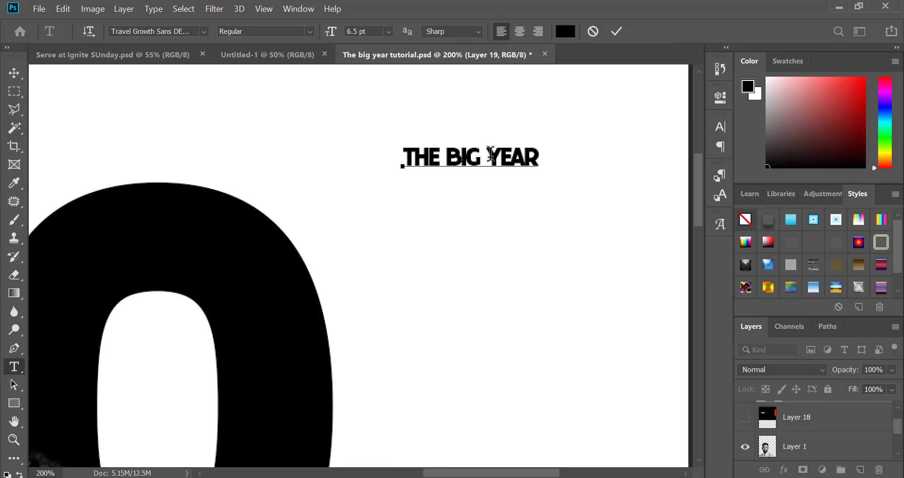
Step: Cut the word YEAR out of the title line and paste it as a separate text layer below
drag(489, 154, 556, 161)
key(ctrl+x)
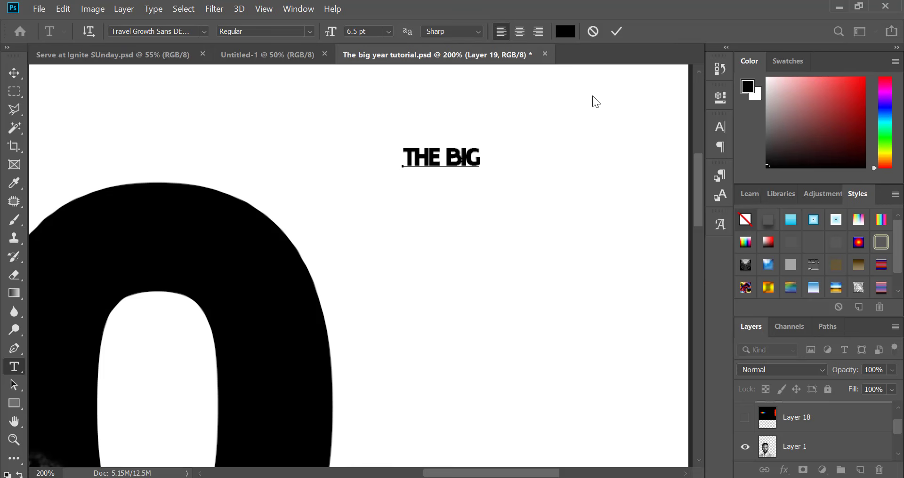
click(614, 32)
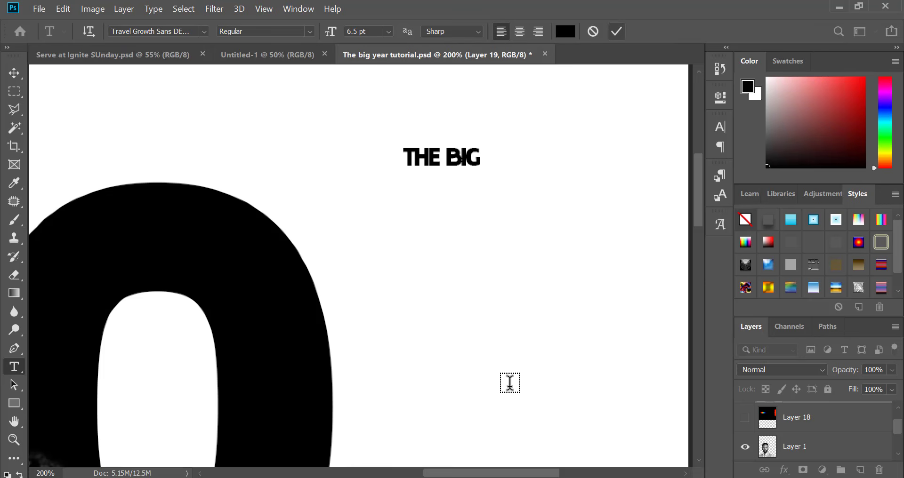
click(463, 276)
key(ctrl+v)
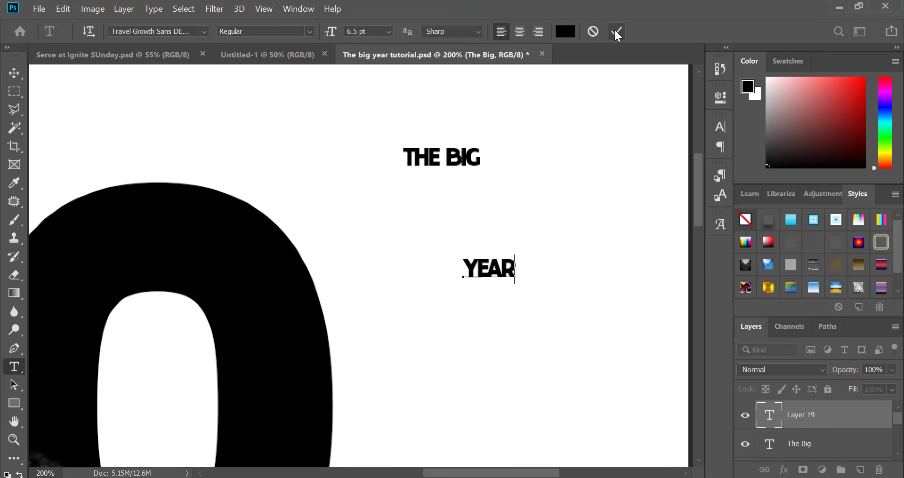
Step: Cut BIG from the THE BIG line so the text reads only THE, and commit it
click(445, 157)
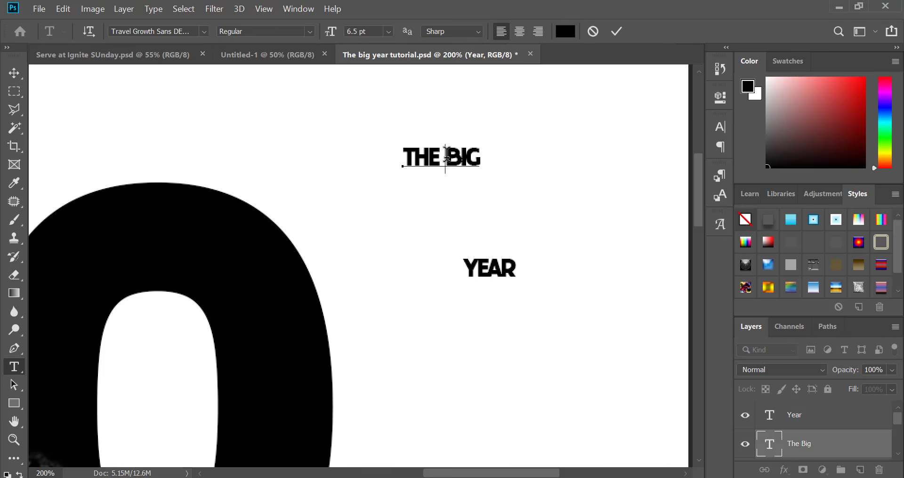
drag(445, 157, 479, 155)
key(ctrl+x)
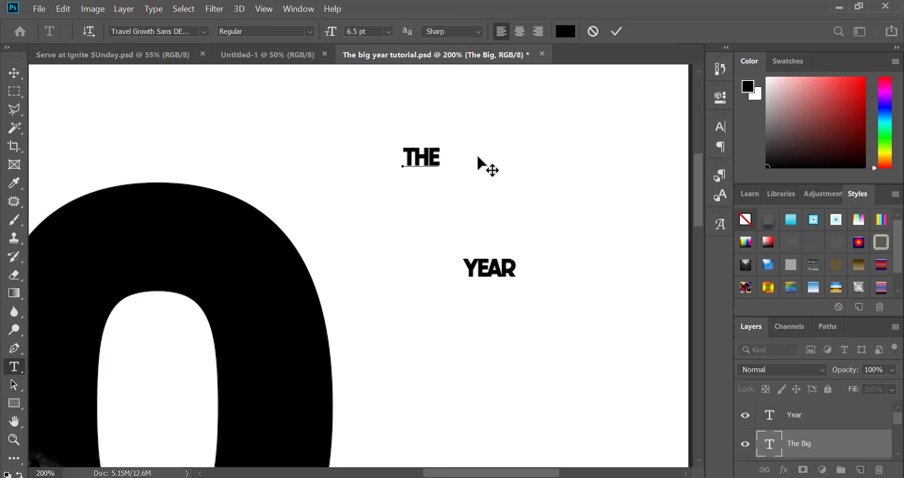
text(v)
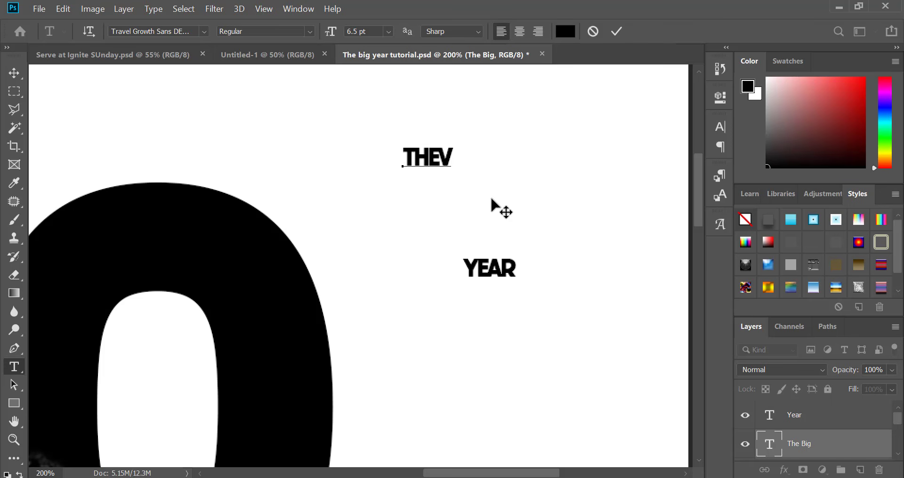
key(BackSpace)
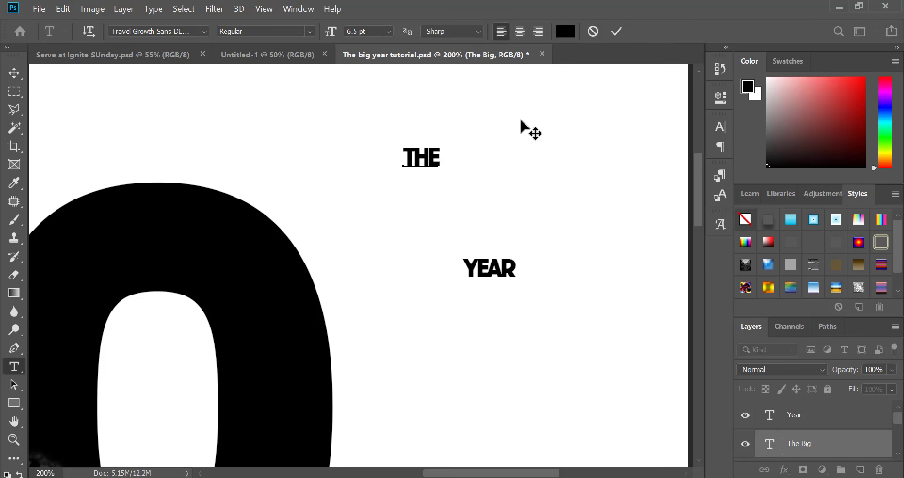
click(617, 31)
Step: Move THE closer above YEAR, duplicate it directly below itself and change the copy's text to BIG
key(v)
scroll(453, 177, up, 1)
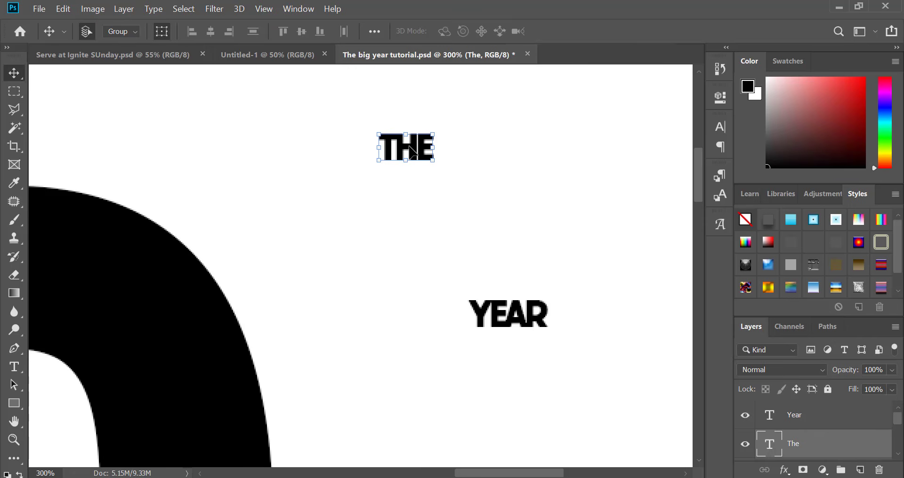
drag(414, 147, 466, 191)
key(t)
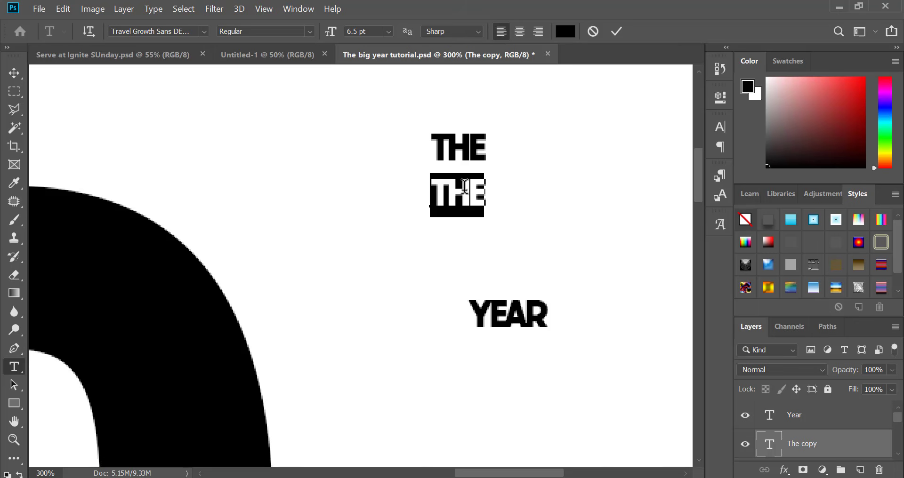
text(BIG)
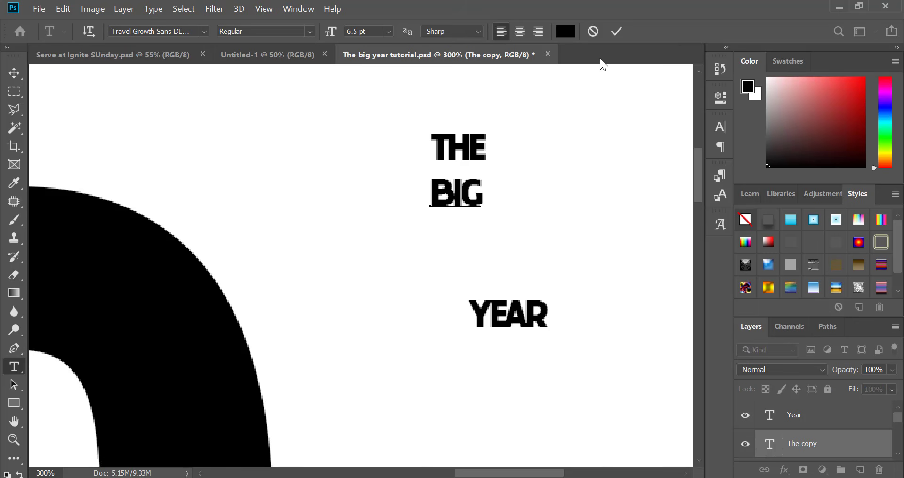
click(614, 33)
key(v)
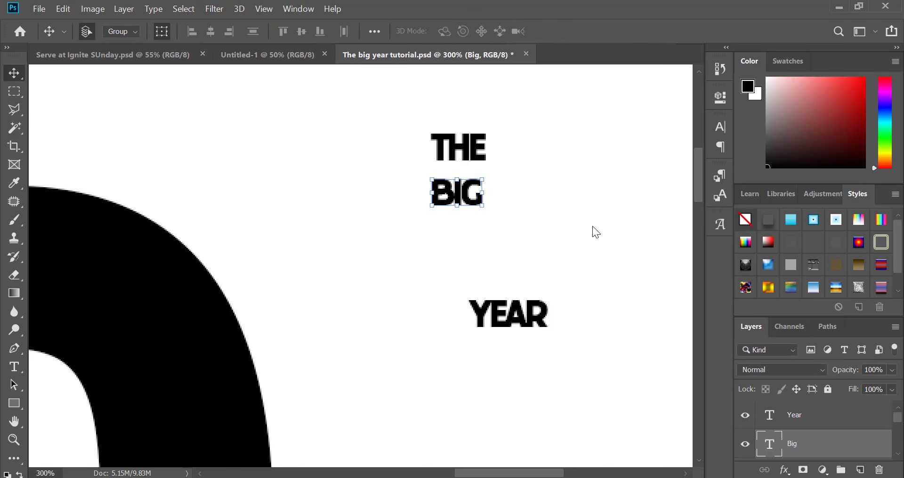
Step: Move YEAR straight down to leave more empty space between it and BIG
click(592, 226)
scroll(583, 234, down, 3)
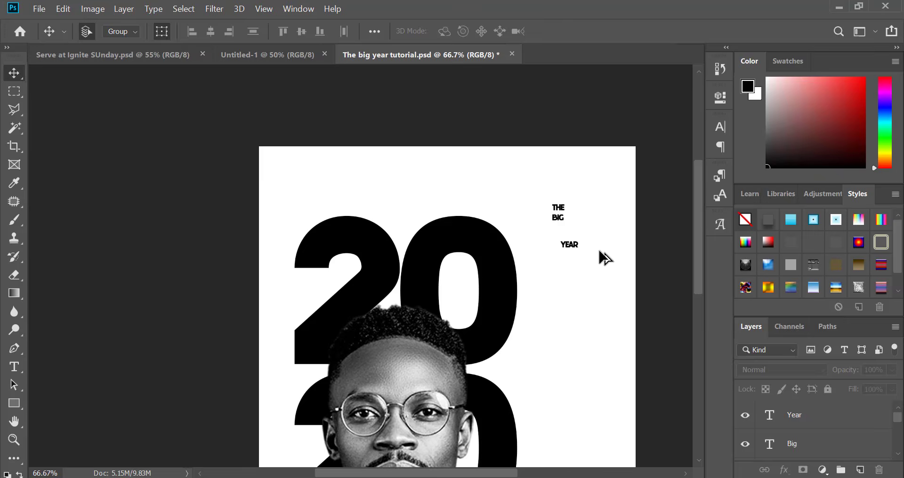
scroll(600, 256, up, 2)
drag(579, 185, 492, 269)
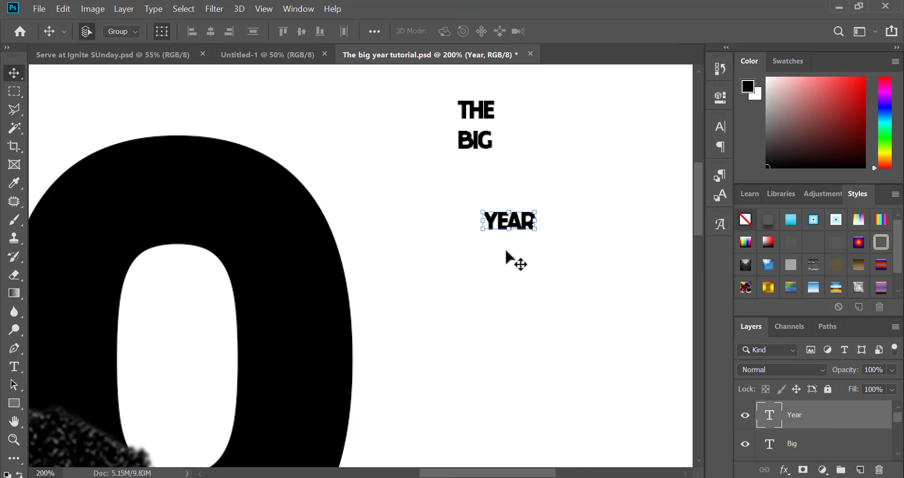
drag(527, 224, 527, 340)
Step: Scale BIG up to about 249% and move it up to sit directly beneath THE
drag(448, 96, 554, 195)
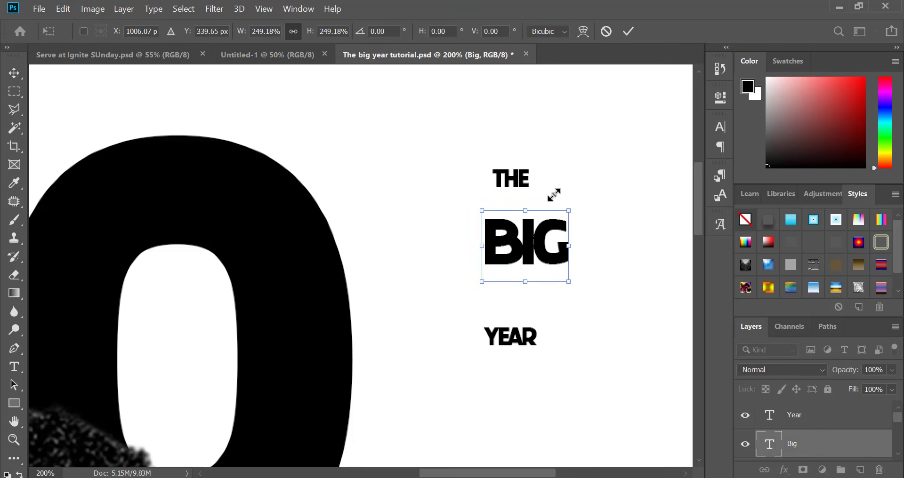
key(Return)
key(shift+Up)
key(shift+Up)
key(shift+Up)
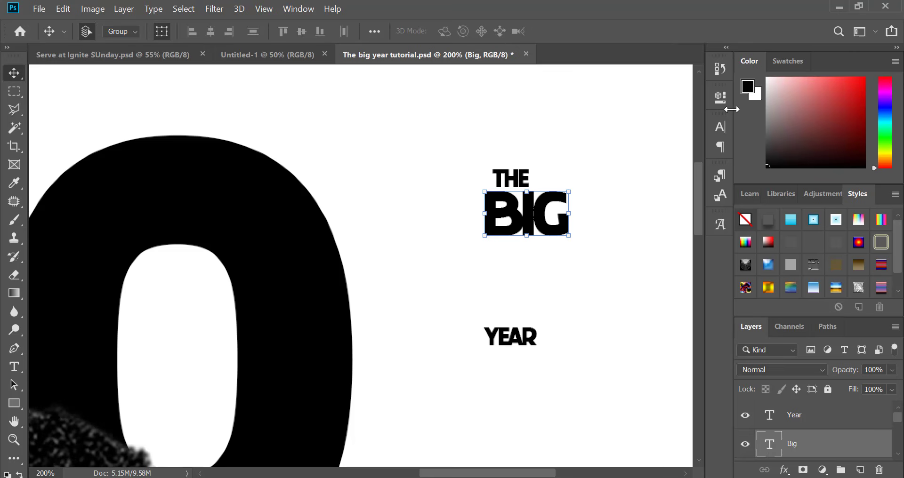
Step: Set the letter tracking of BIG to -35
click(717, 126)
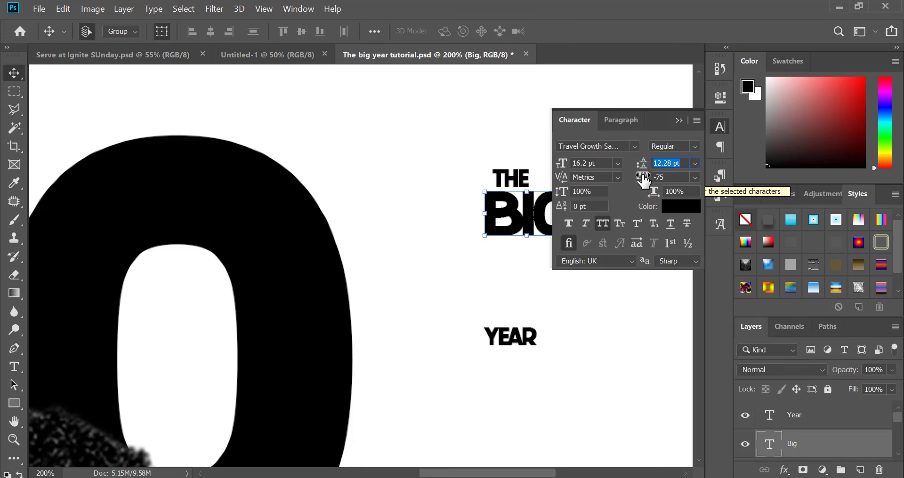
drag(645, 180, 645, 180)
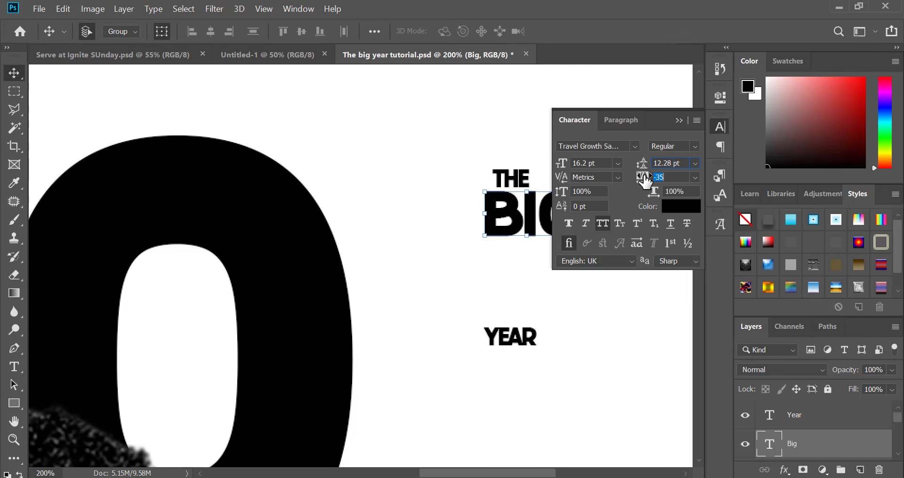
click(721, 127)
click(643, 252)
scroll(440, 303, down, 3)
scroll(466, 187, up, 2)
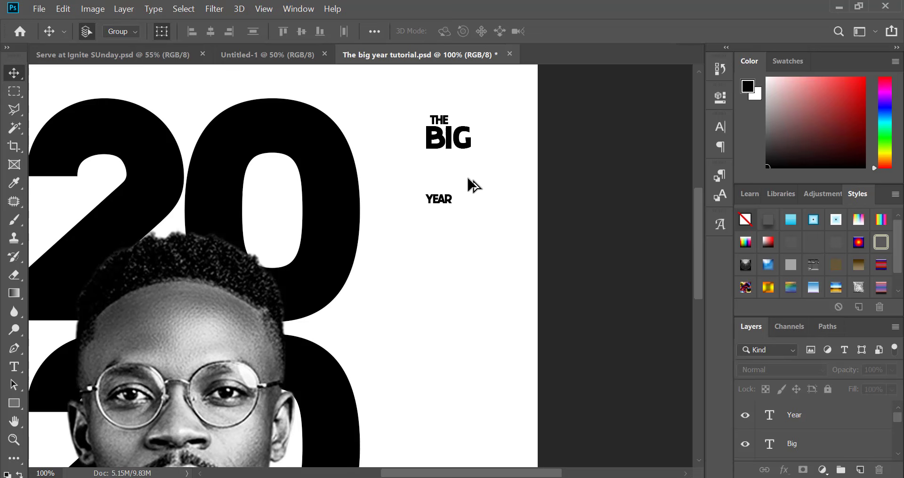
Step: Enlarge THE in two passes, starting at about 139%, so it better matches the width of BIG
scroll(469, 184, up, 3)
scroll(449, 179, up, 2)
drag(439, 176, 481, 142)
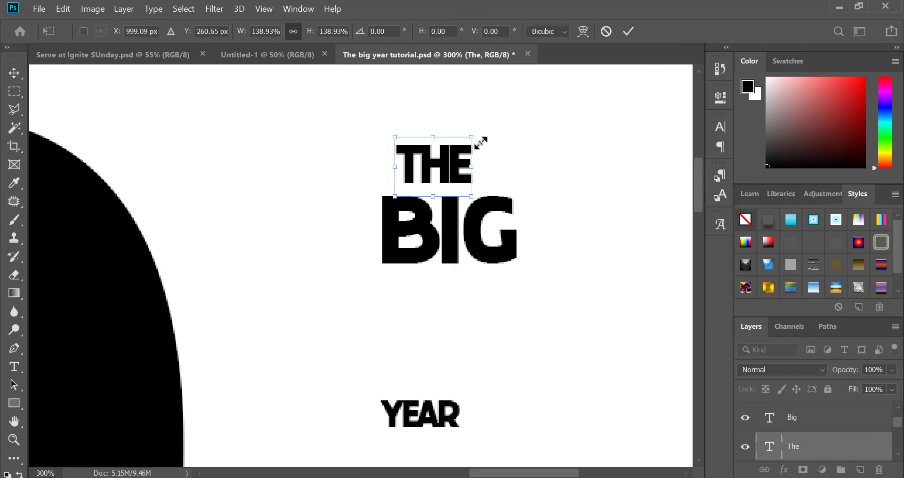
key(Return)
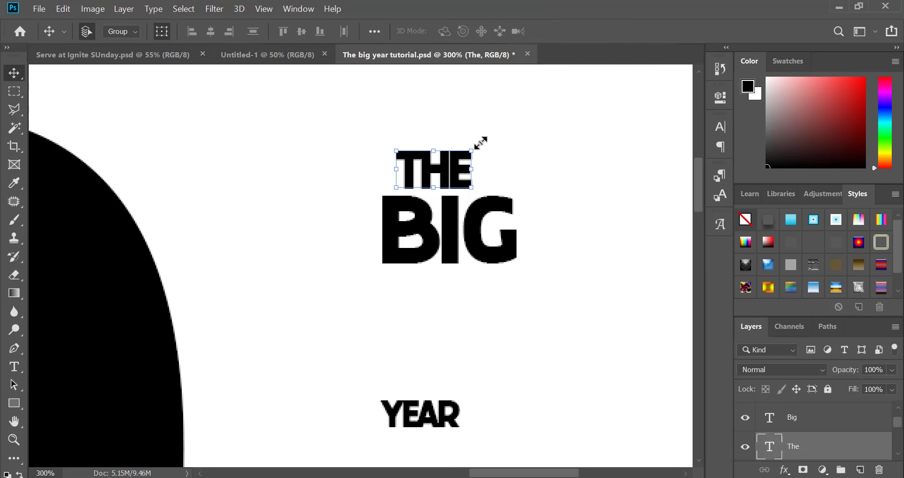
click(475, 148)
drag(478, 149, 483, 147)
key(Return)
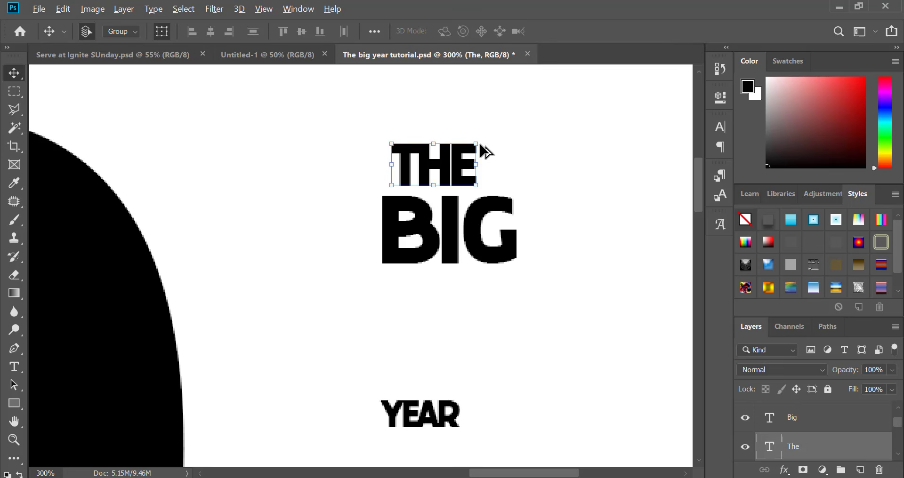
Step: Align the left edges of THE and BIG and scale both together to about 197%
drag(571, 116, 466, 203)
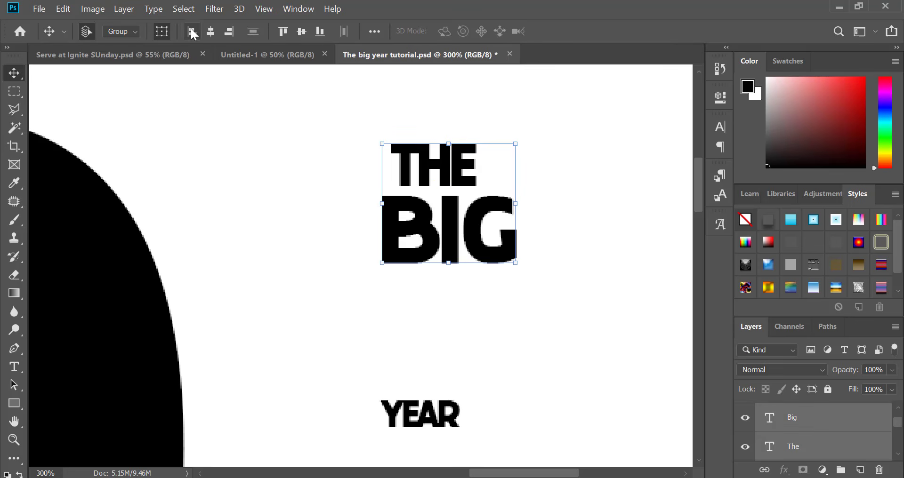
scroll(461, 202, down, 2)
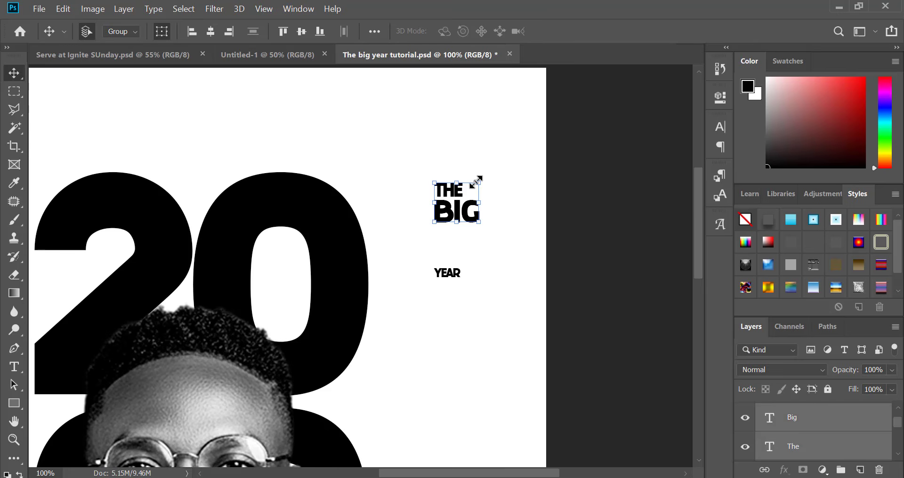
drag(477, 181, 510, 176)
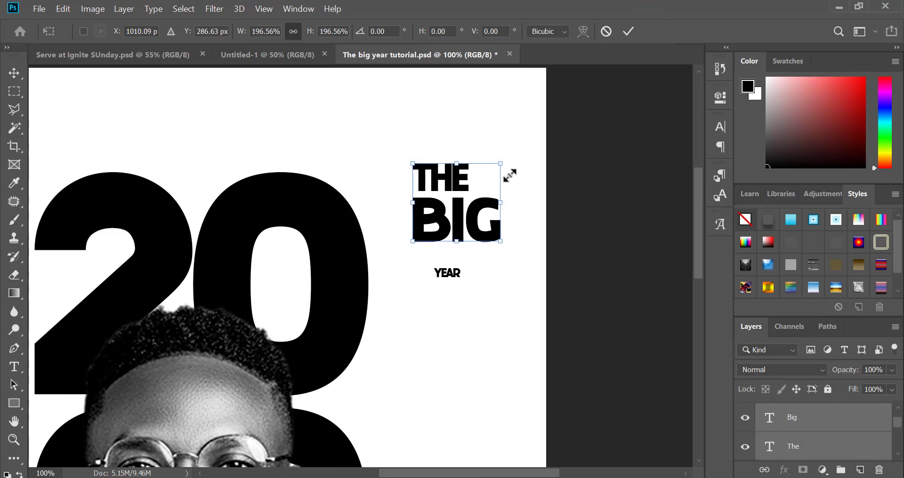
key(Return)
Step: Nudge THE and BIG left and slightly down, closer to the upper 20
key(shift+Left)
key(shift+Left)
key(shift+Left)
key(Down)
key(Down)
key(Down)
key(Down)
key(Down)
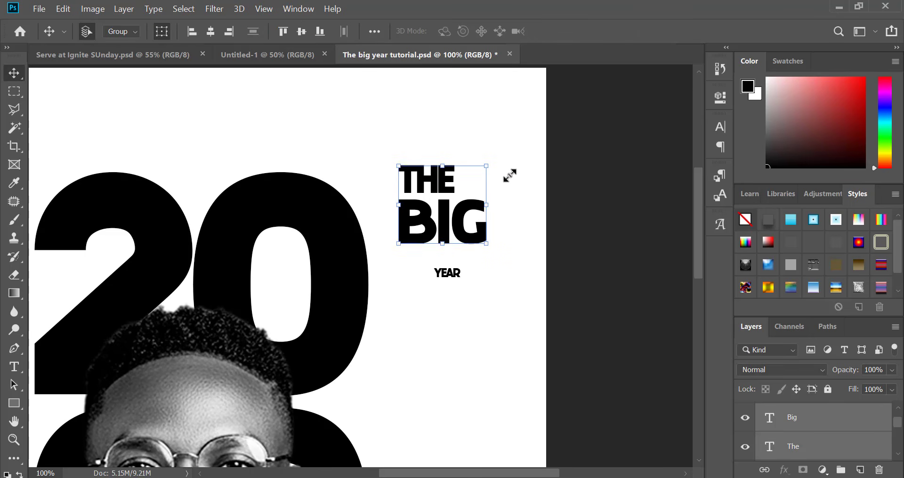
key(Down)
key(Down)
key(shift+Right)
key(Right)
scroll(525, 252, down, 2)
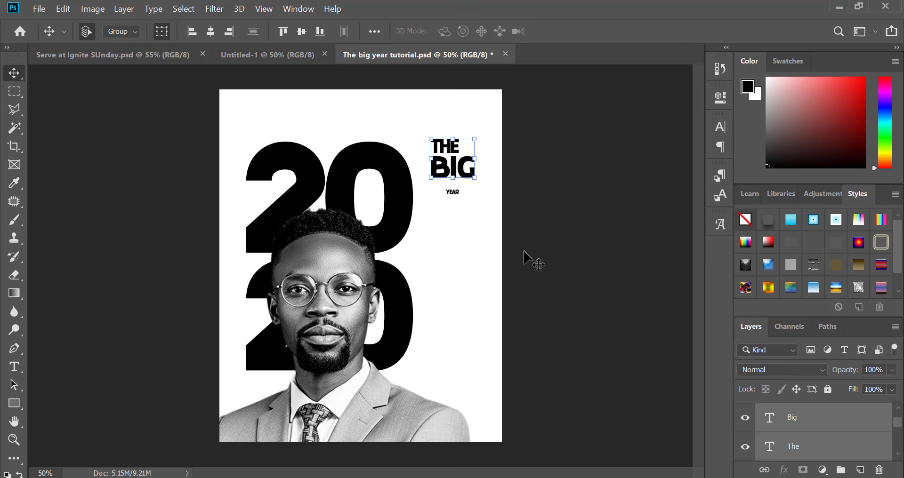
Step: Select the stacked numerals together with the portrait and shift them slightly left
click(523, 252)
drag(239, 115, 328, 325)
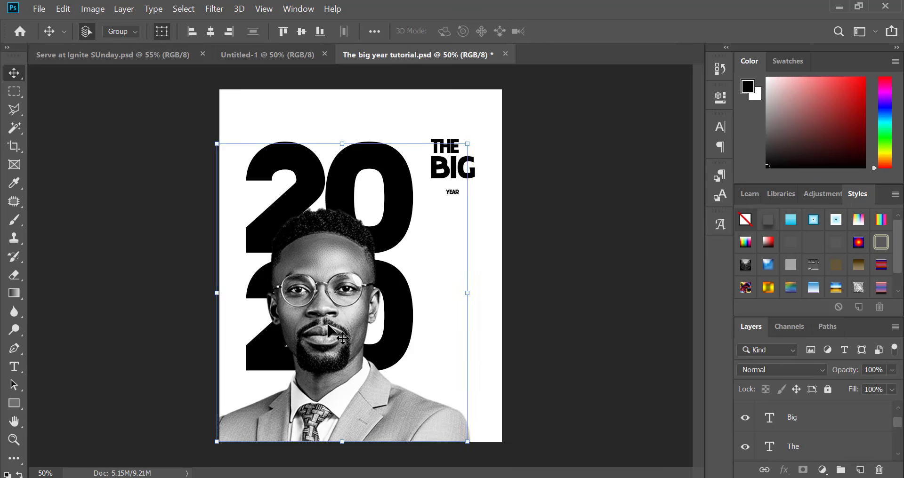
key(shift+Left)
key(shift+Left)
key(Left)
key(Left)
key(Left)
key(Left)
key(Left)
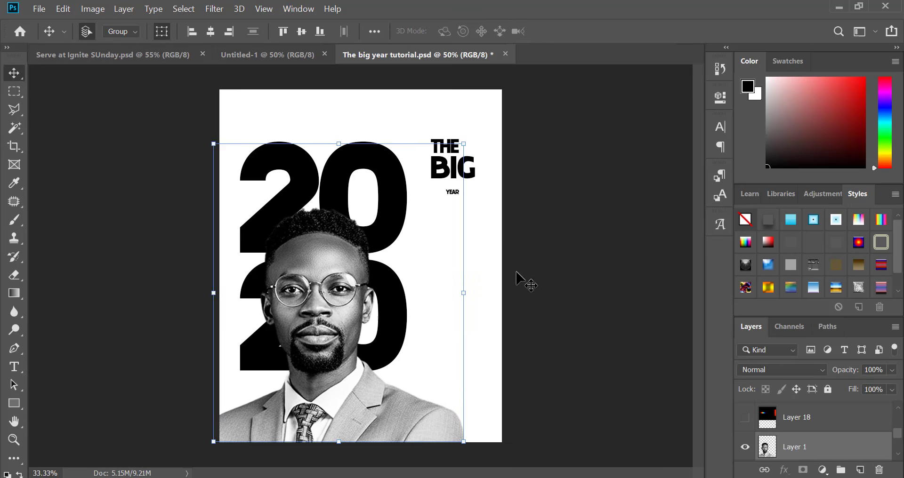
scroll(516, 272, down, 3)
click(516, 273)
Step: Enlarge YEAR below BIG to about 9.6 pt
scroll(474, 147, up, 5)
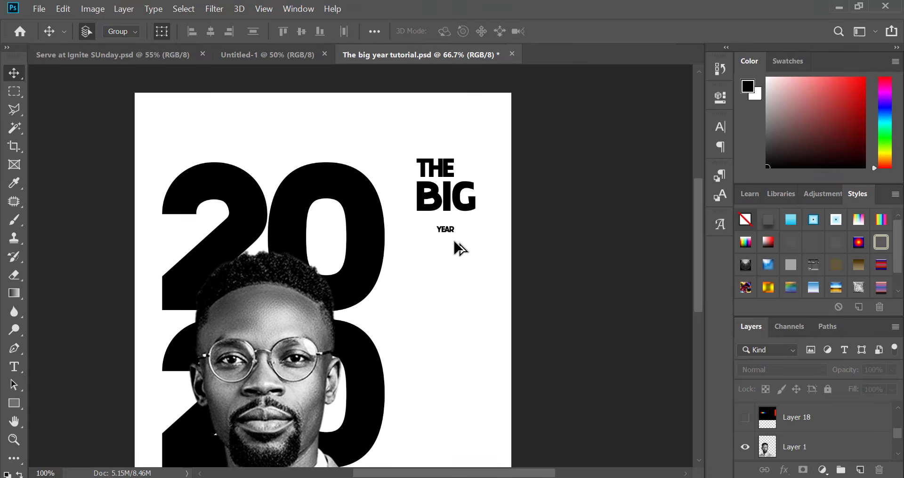
scroll(454, 242, up, 3)
click(445, 204)
key(ctrl+t)
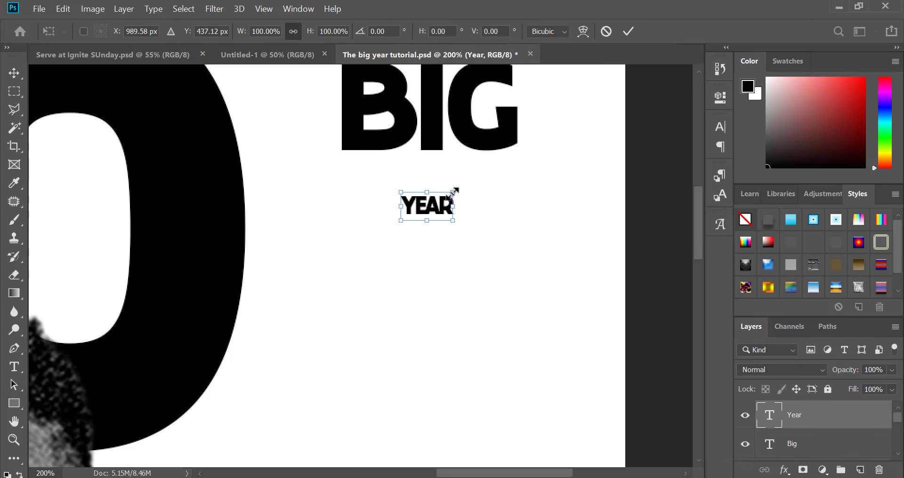
mouse_move(453, 191)
mouse_down()
mouse_move(482, 185)
mouse_move(464, 182)
mouse_up()
key(Return)
key(Return)
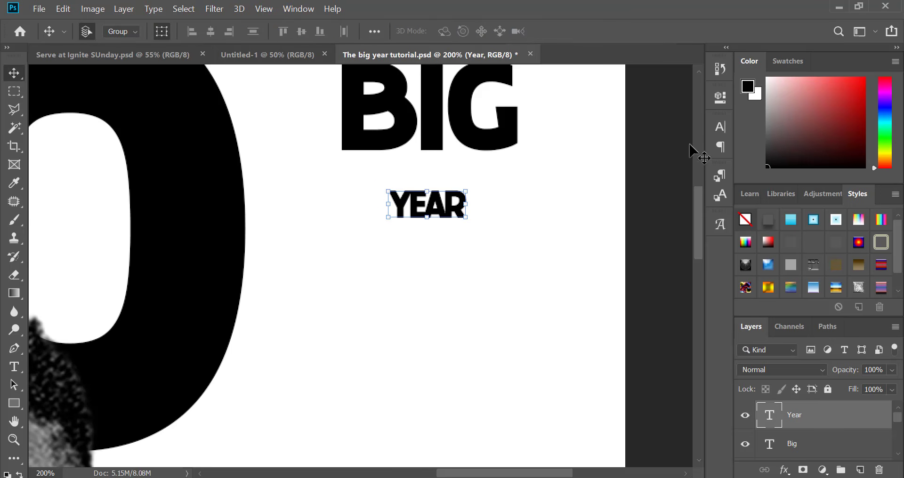
Step: Change the font of YEAR to Poppins in the Medium weight
click(722, 124)
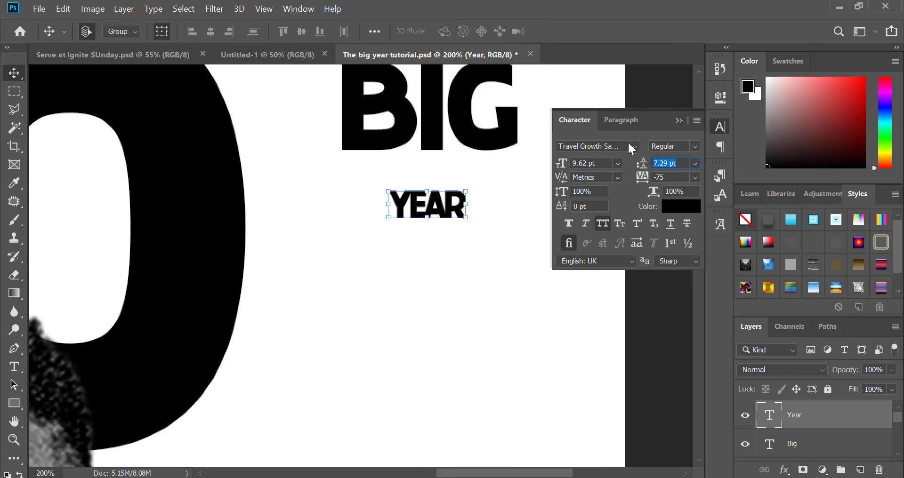
click(623, 148)
text(popp)
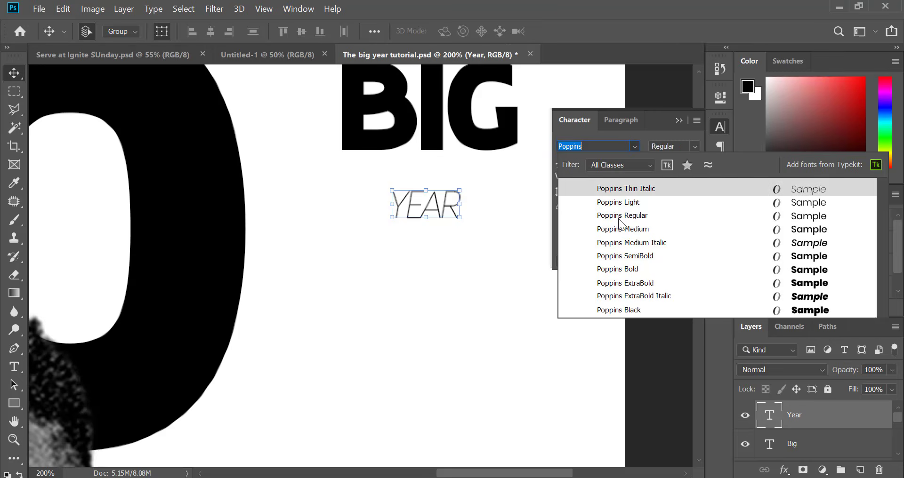
click(618, 216)
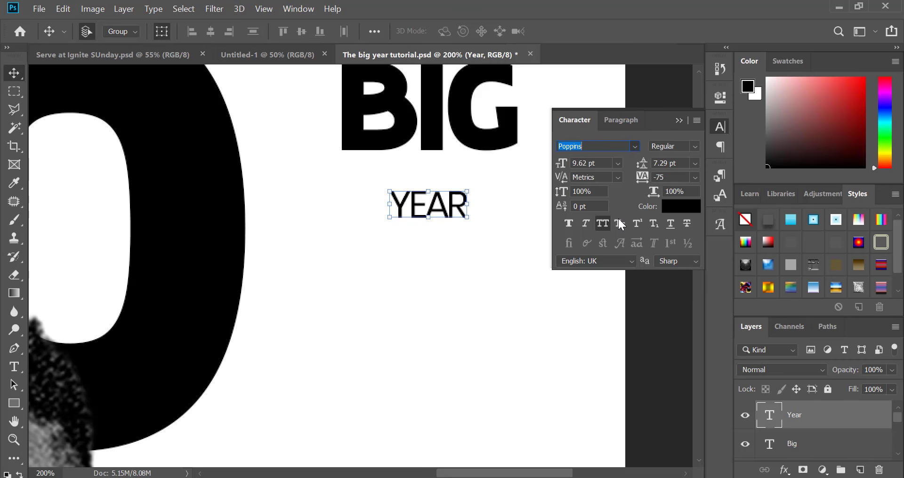
click(697, 147)
click(683, 216)
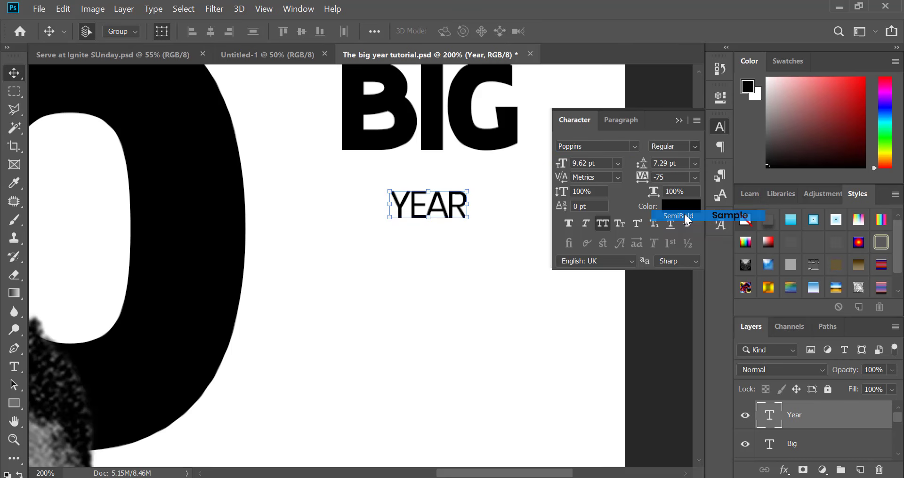
click(695, 146)
click(665, 191)
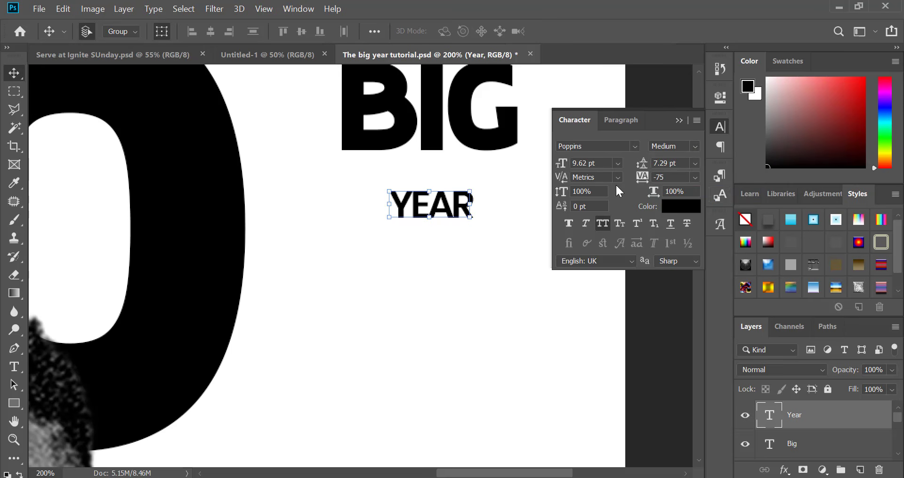
click(721, 127)
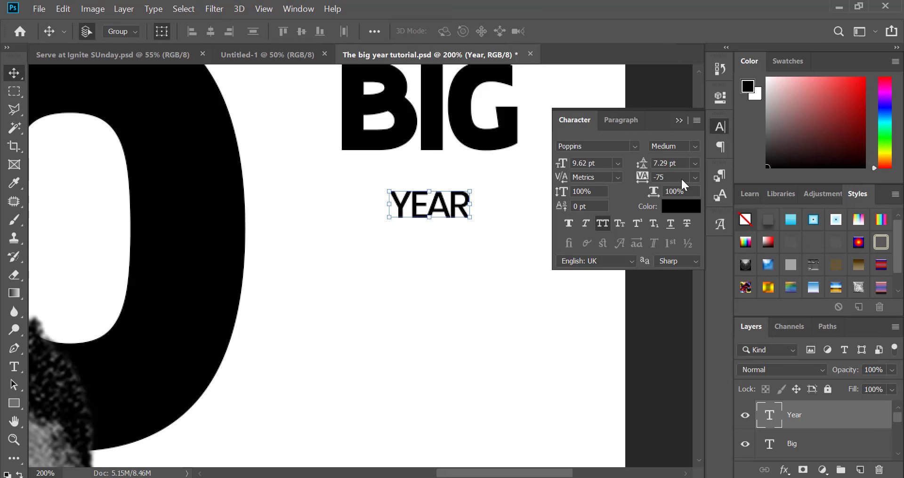
Step: Widen the letter tracking of YEAR to 425
click(722, 126)
drag(641, 180, 666, 177)
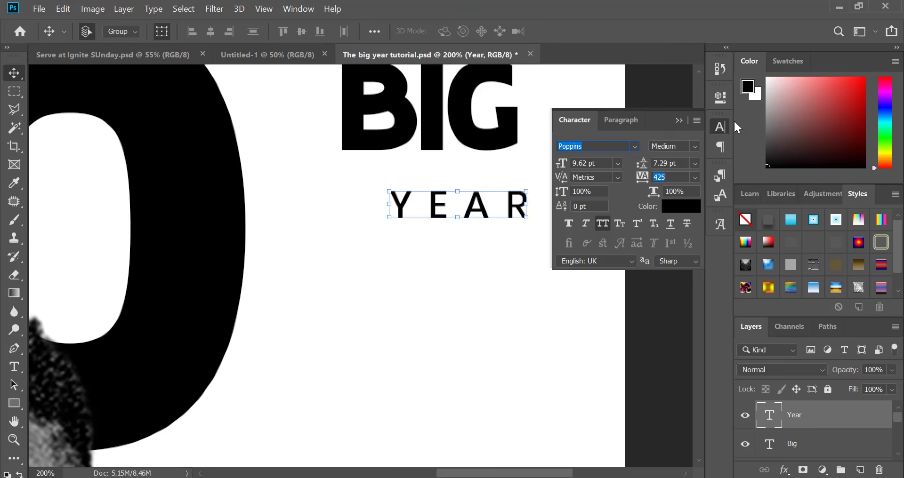
click(721, 126)
click(602, 259)
Step: Move YEAR up until it sits just below BIG with a small gap
scroll(511, 295, up, 2)
drag(484, 300, 476, 246)
key(shift+Up)
key(shift+Up)
key(shift+Up)
key(Down)
key(Down)
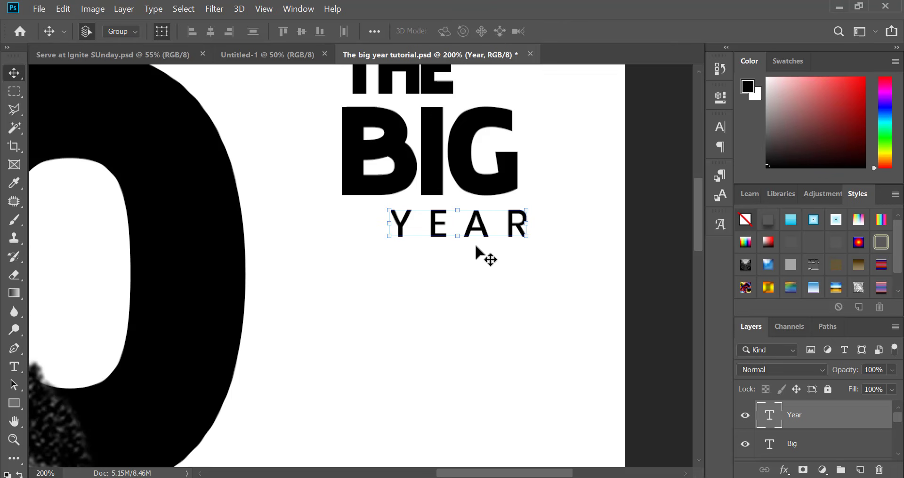
Step: Select THE, BIG and YEAR together and align their left edges
key(ctrl+minus)
key(ctrl+minus)
key(ctrl+minus)
drag(560, 200, 476, 298)
drag(574, 163, 507, 274)
click(195, 35)
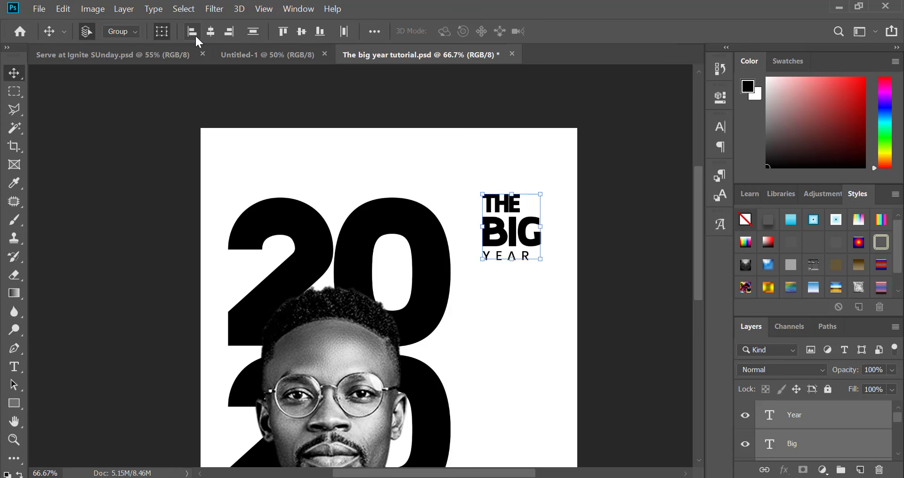
Step: Nudge the whole THE BIG YEAR title slightly left toward the numerals, then deselect it
key(ctrl+minus)
key(ctrl+minus)
key(ctrl+plus)
key(ctrl+plus)
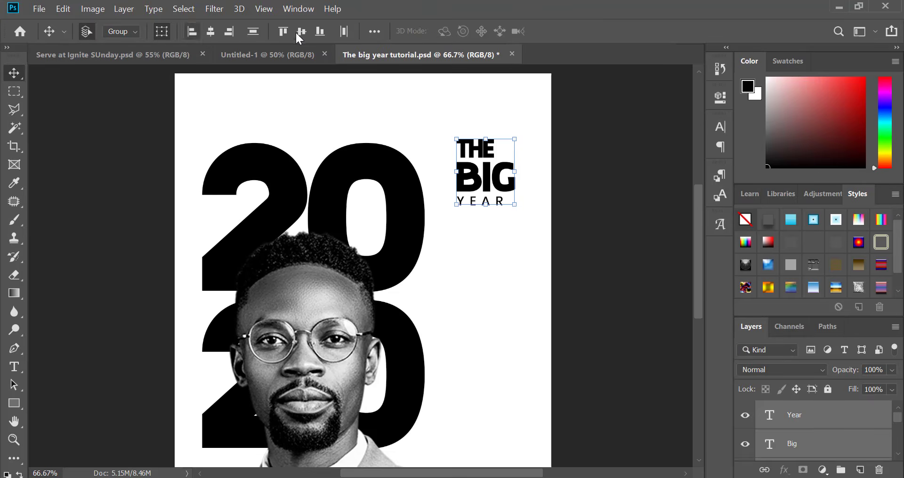
drag(541, 131, 466, 212)
key(Left)
key(Left)
key(Left)
key(Left)
key(Left)
key(Left)
key(Left)
key(Left)
key(Left)
key(Left)
key(Left)
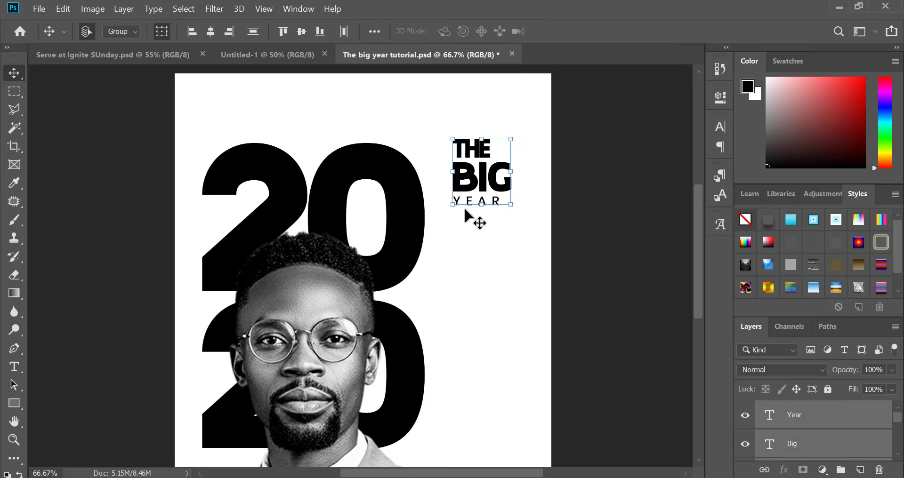
key(Left)
key(Left)
key(Left)
key(Left)
key(Left)
key(Left)
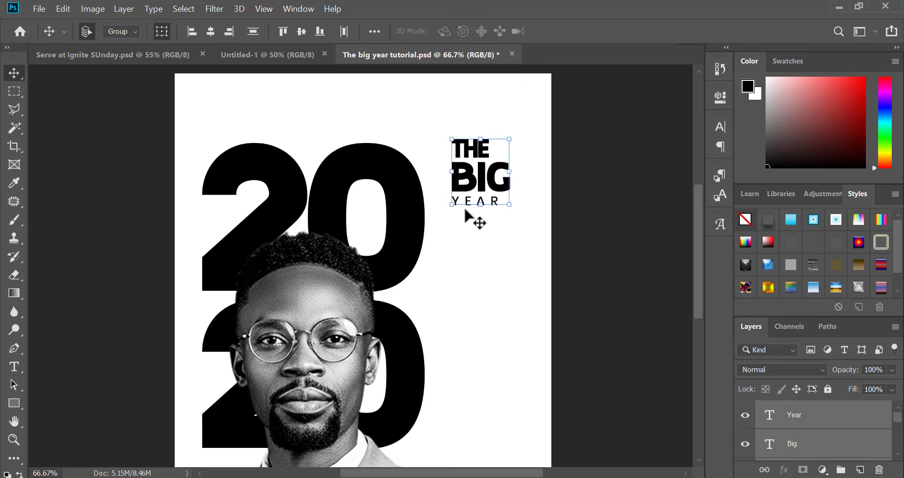
key(ctrl+minus)
key(ctrl+minus)
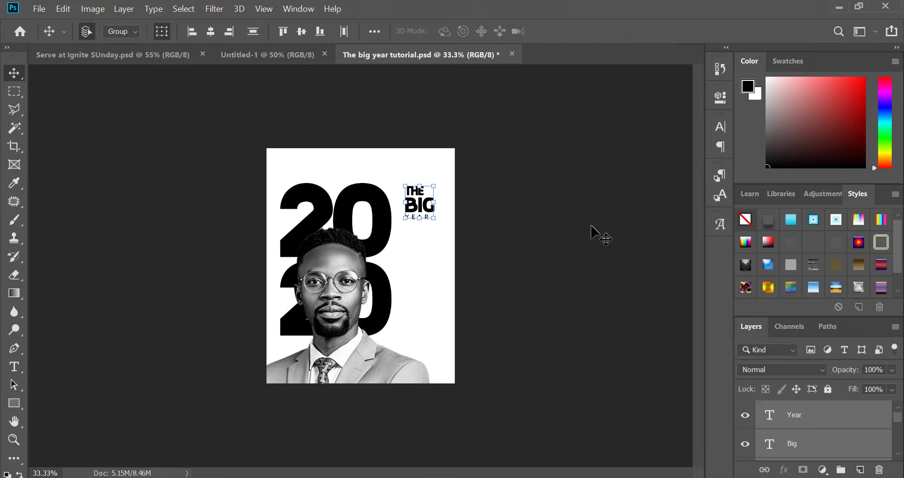
click(591, 227)
Step: Select the three title lines again and nudge them down beside the upper 20
key(ctrl+plus)
key(ctrl+plus)
drag(430, 94, 451, 194)
key(Down)
key(Down)
key(Down)
key(Down)
key(Down)
key(Down)
key(Down)
key(Down)
key(Down)
key(Down)
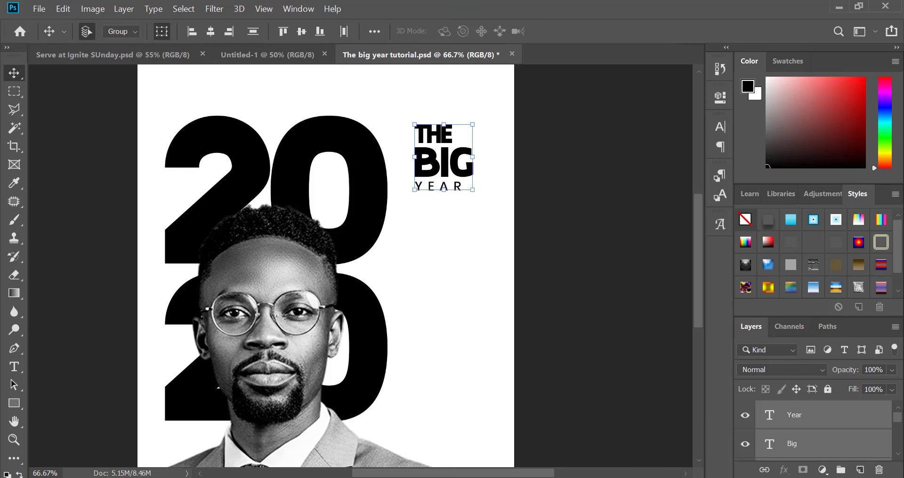
Step: Switch to Notepad, copy the full John 14:12 verse with its quotation marks and reference, and return to the flyer with nothing selected
key(alt+Tab)
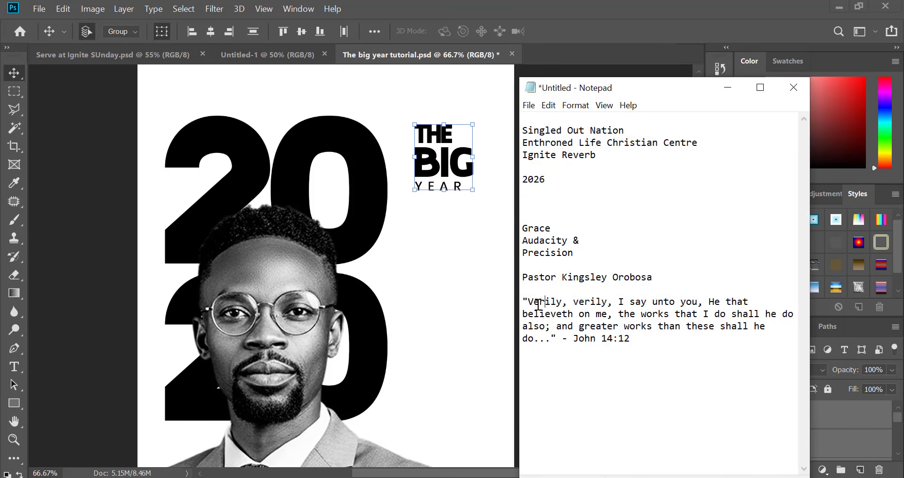
drag(530, 303, 638, 338)
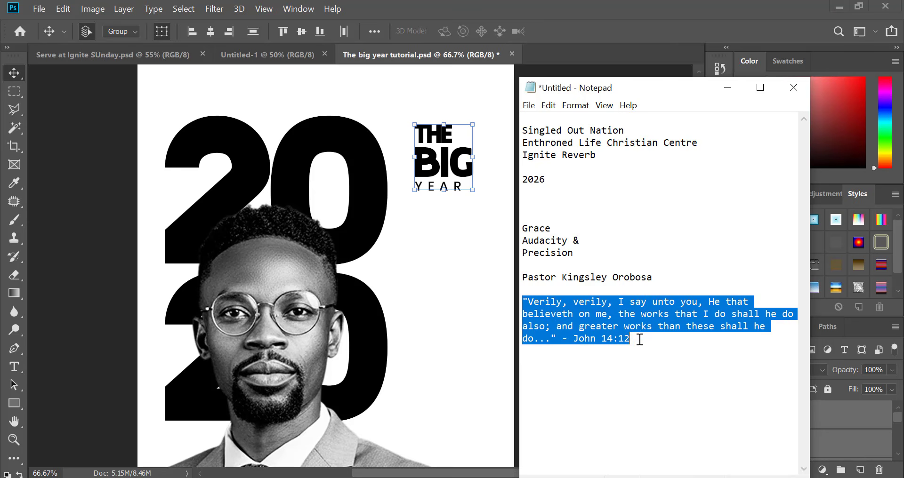
key(alt+Tab)
click(442, 279)
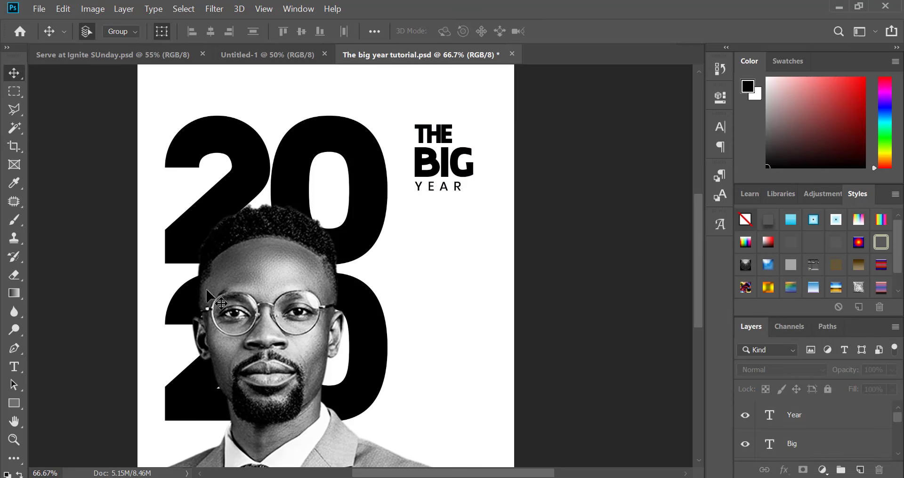
Step: Create a paragraph text box below YEAR, beside the numerals, and paste the John 14:12 verse into it
click(16, 371)
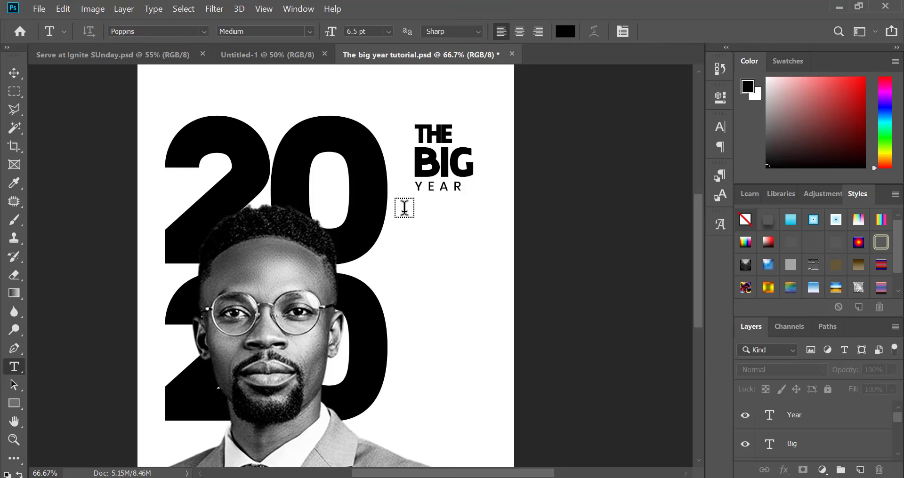
drag(413, 210, 468, 305)
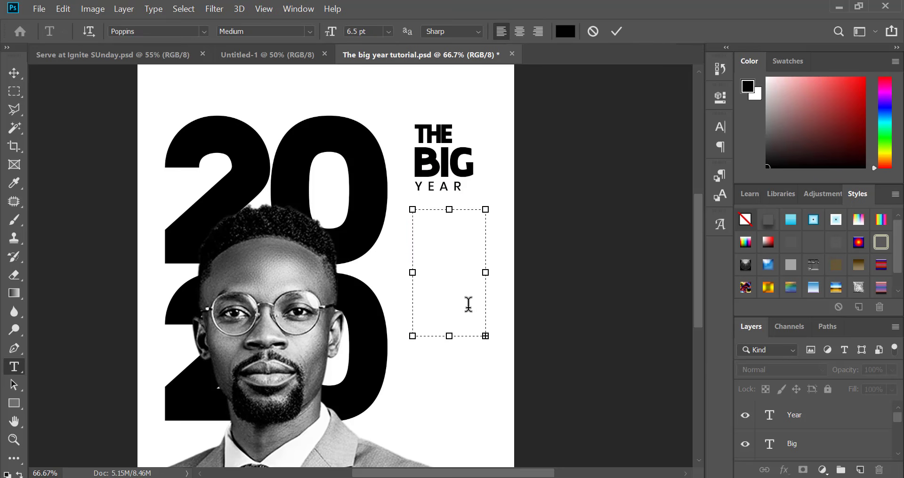
text(VERILY, VERILY, I SAY UNTO YOU, HE THAT BELIEVETH ON ME, THE WORKS THAT I DO SHALL HE DO ALSO; AND GREATER WORKS THAN THESE SHALL HE DO...)
Step: Set the whole verse's tracking to 0 and leading to Auto, and turn off All Caps
key(ctrl+a)
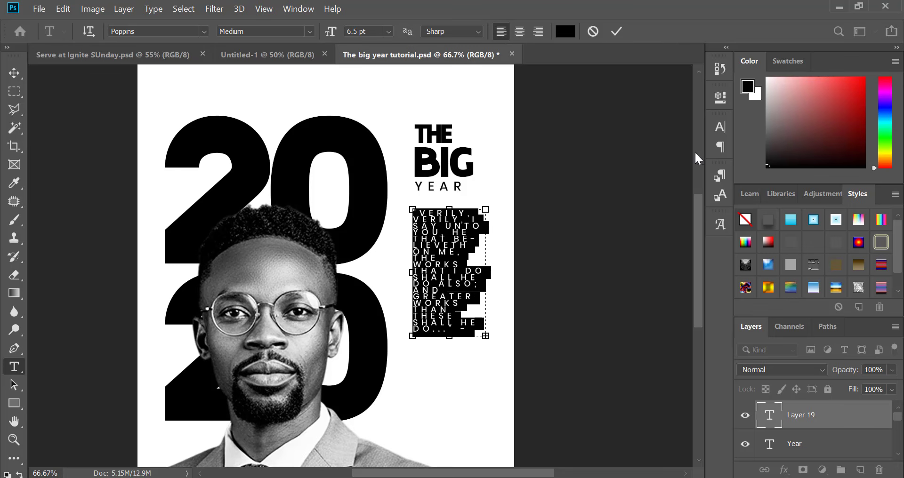
click(721, 125)
click(695, 177)
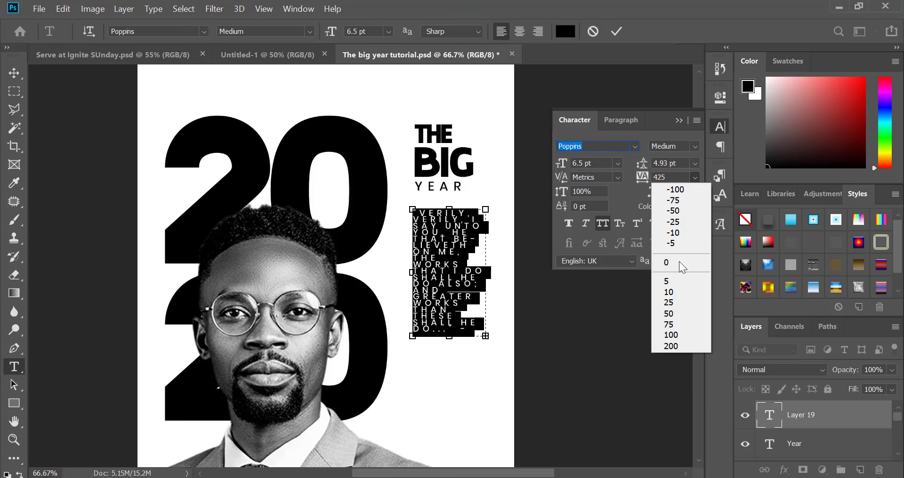
click(679, 260)
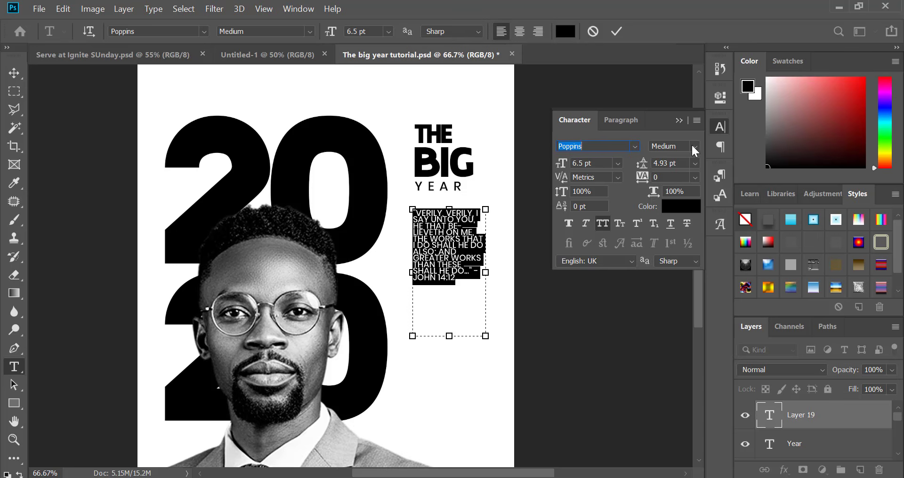
click(695, 162)
click(694, 172)
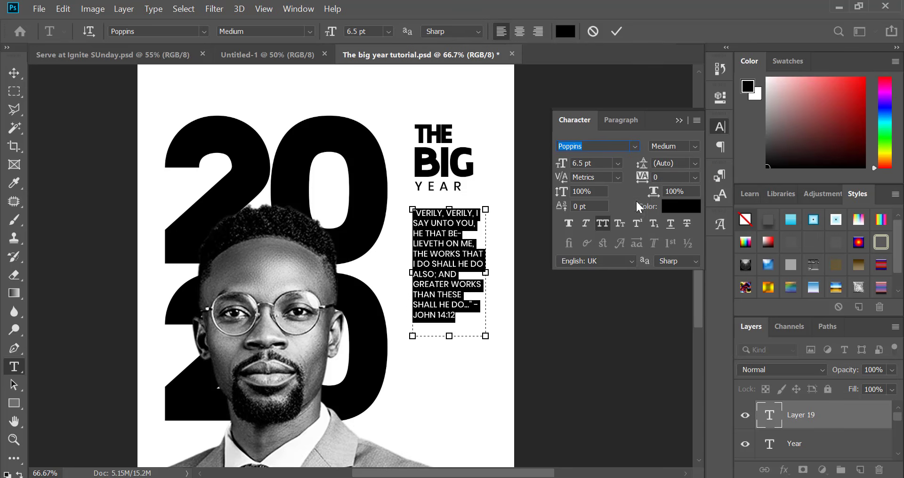
click(602, 223)
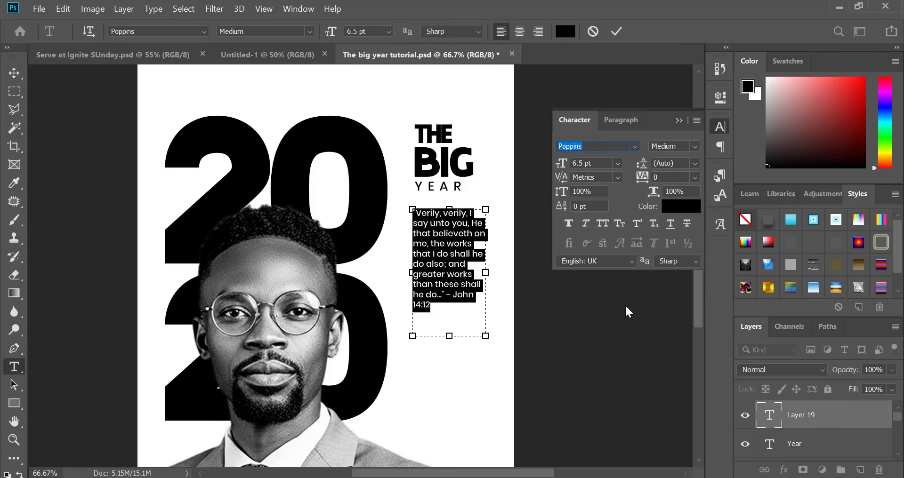
click(719, 127)
Step: Set the reference John 14:12 at the end of the verse to Poppins ExtraBold
click(451, 321)
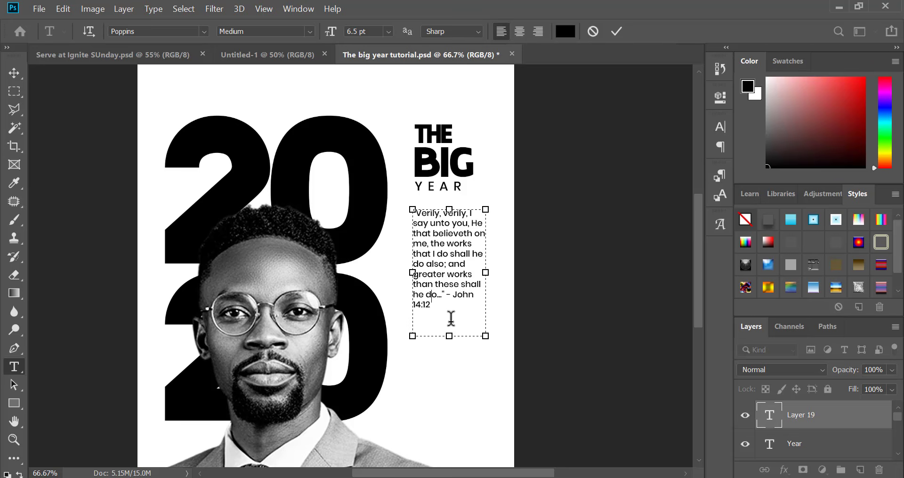
scroll(450, 321, up, 1)
drag(454, 282, 470, 298)
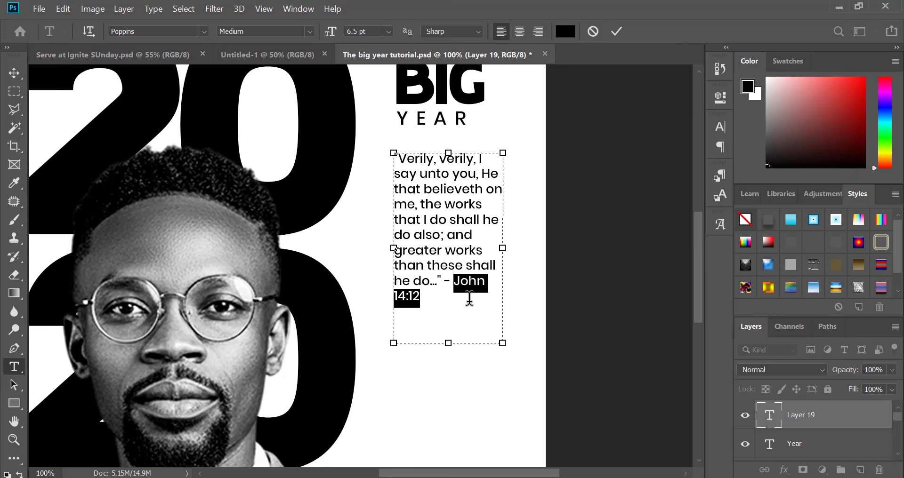
click(309, 31)
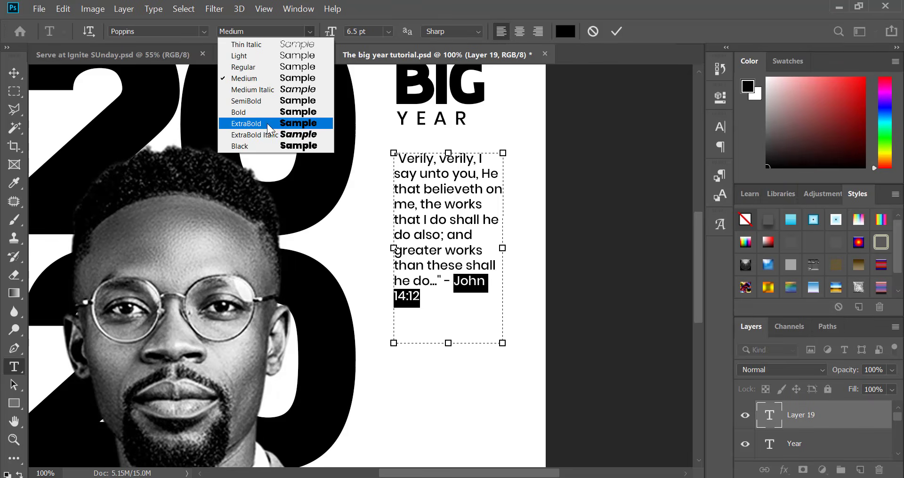
click(248, 126)
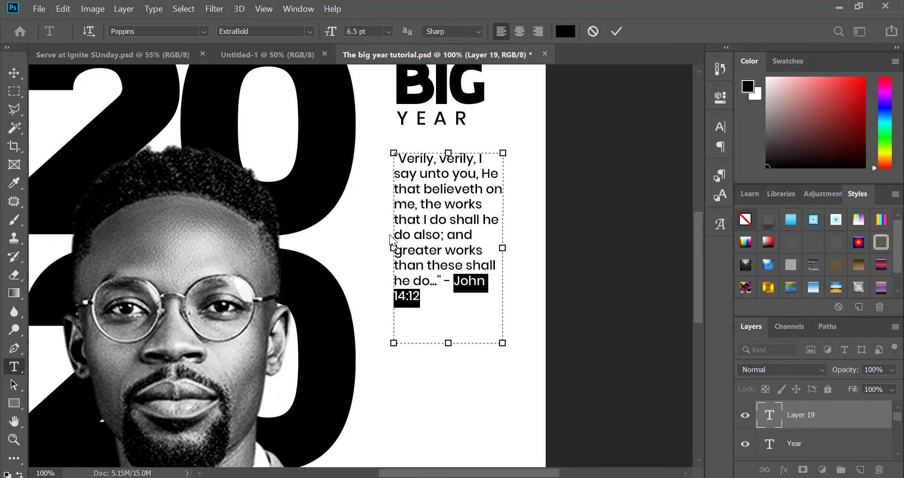
click(439, 270)
Step: Shorten the verse's text box to about 1.09 in high, commit it, and nudge the verse up closer to YEAR
drag(449, 342, 448, 307)
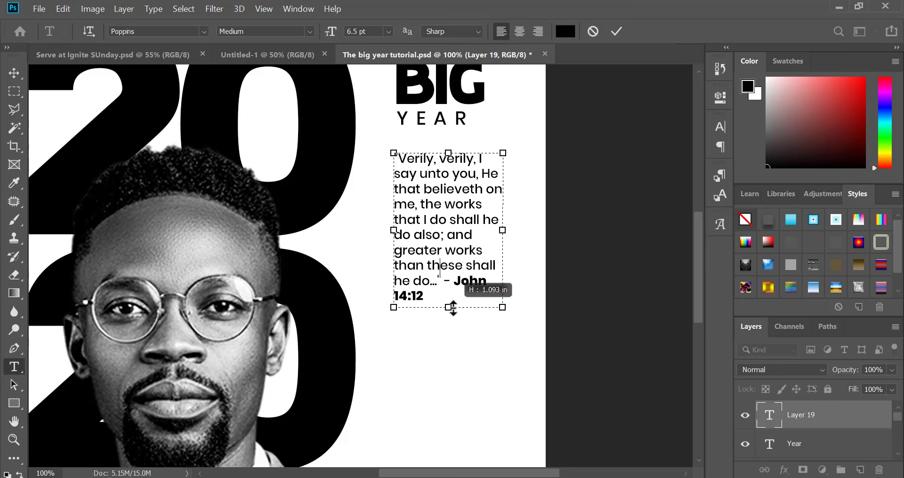
click(615, 30)
key(v)
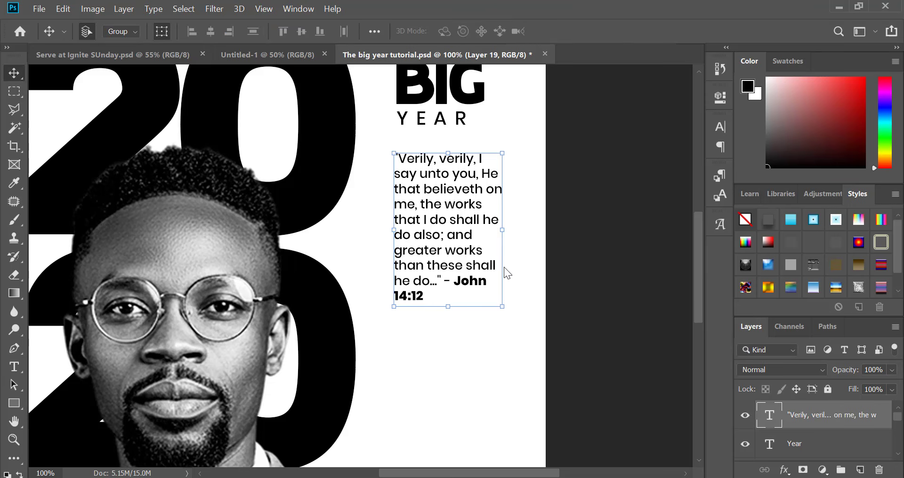
key(shift+Up)
key(shift+Up)
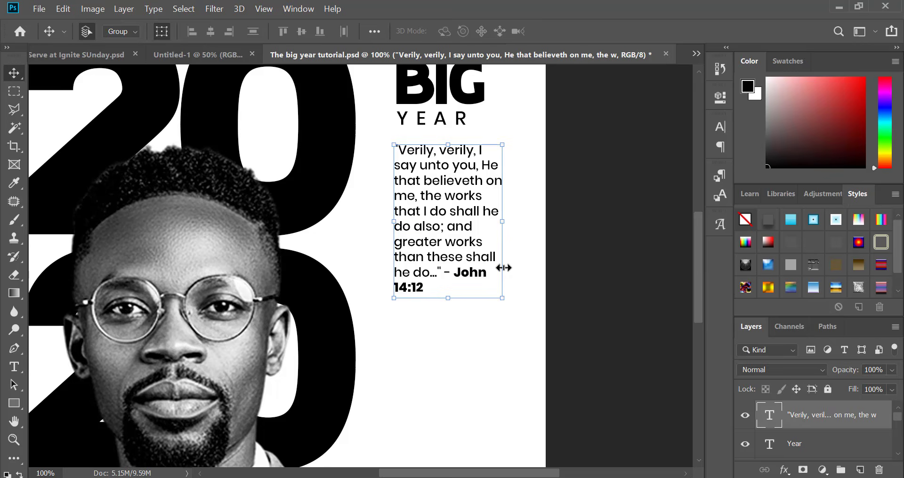
Step: Scale the title word THE up proportionally to about 114%
scroll(503, 268, down, 1)
scroll(518, 301, down, 3)
scroll(504, 296, up, 1)
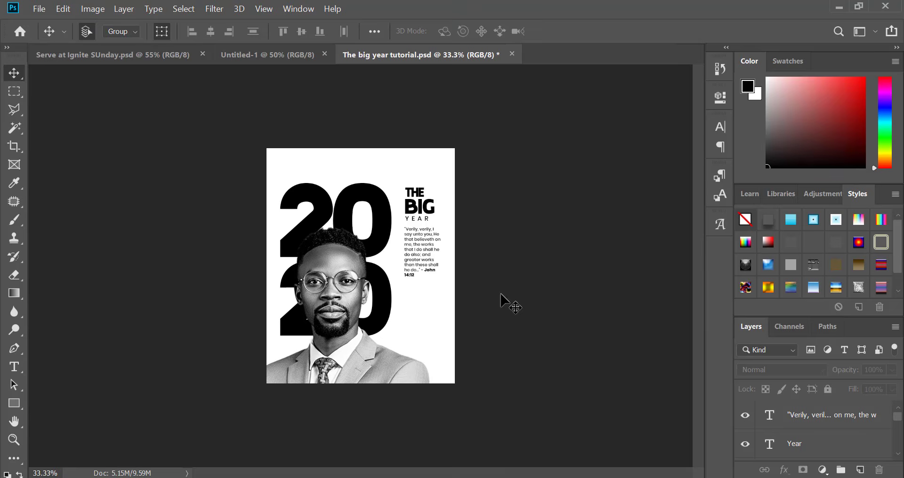
scroll(503, 293, up, 1)
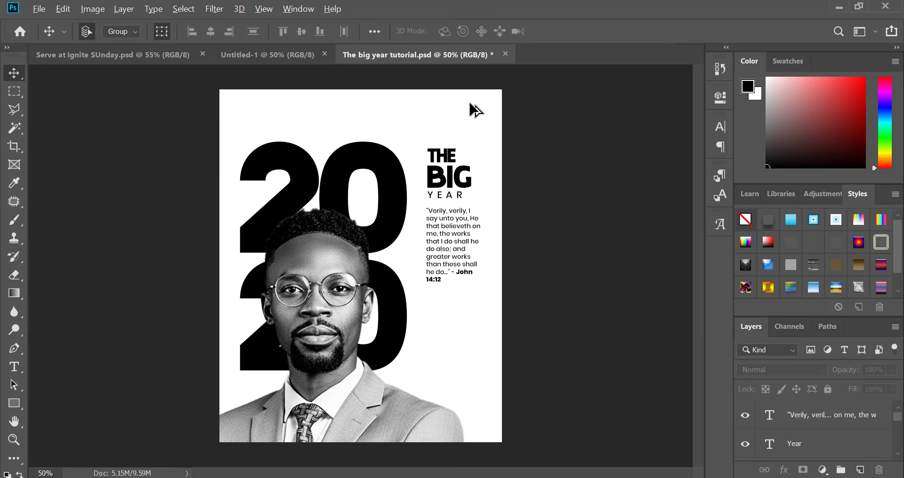
scroll(468, 107, up, 2)
click(414, 207)
drag(440, 190, 448, 187)
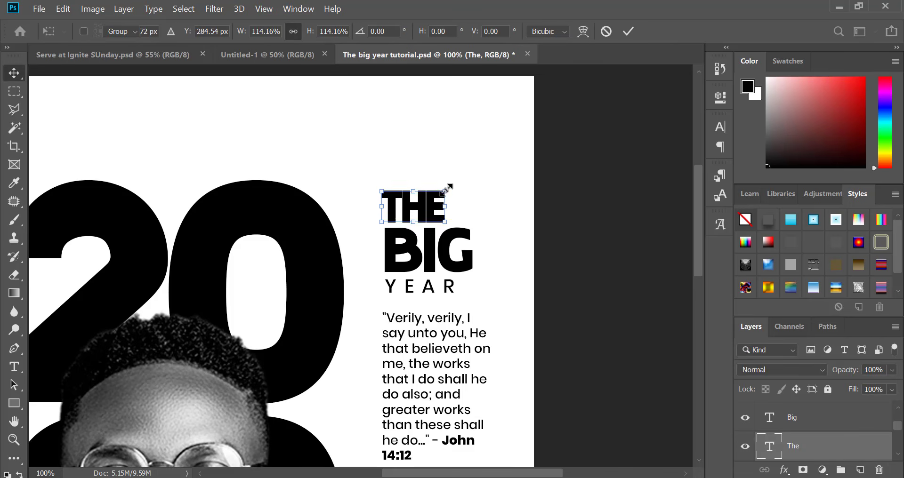
key(Return)
Step: Select THE, BIG and YEAR, align their left edges again, and deselect them
drag(464, 152, 410, 257)
click(193, 31)
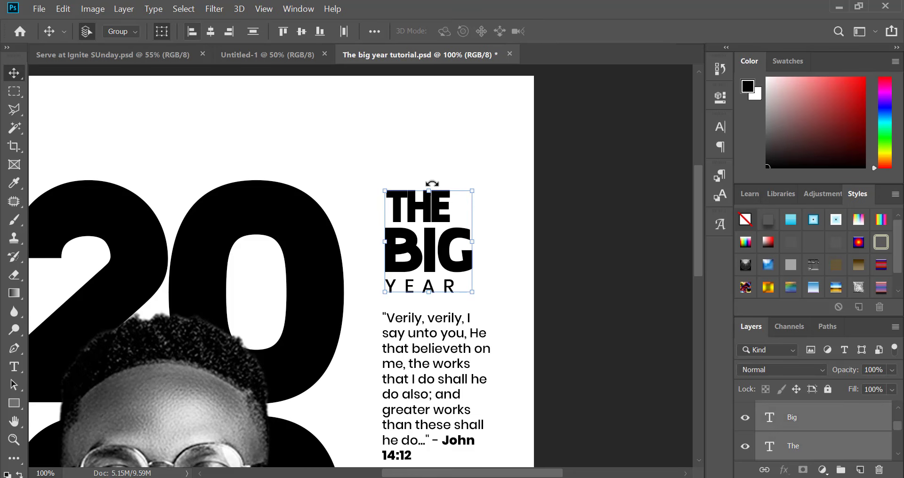
click(572, 245)
key(ctrl+minus)
key(ctrl+minus)
key(ctrl+minus)
key(ctrl+plus)
key(ctrl+plus)
key(ctrl+plus)
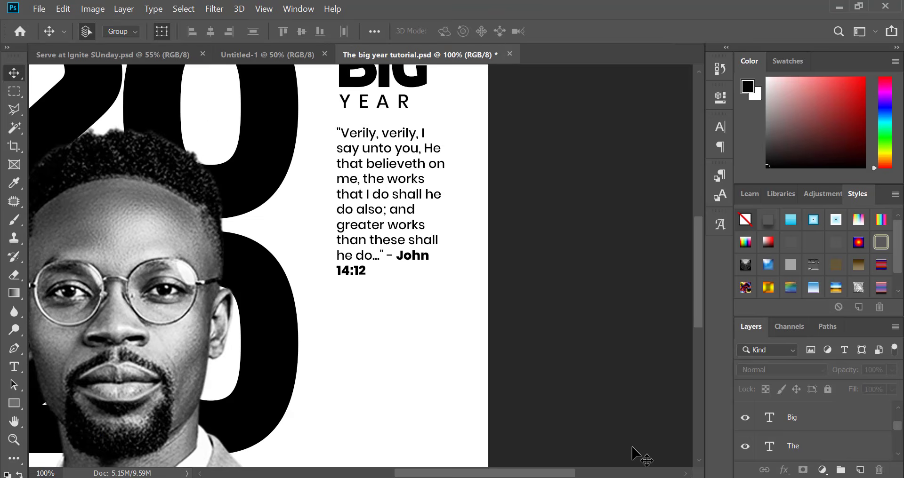
Step: Copy the three lines Grace, Audacity & and Precision from Notepad, and minimize Notepad to return to the flyer
key(alt+Tab)
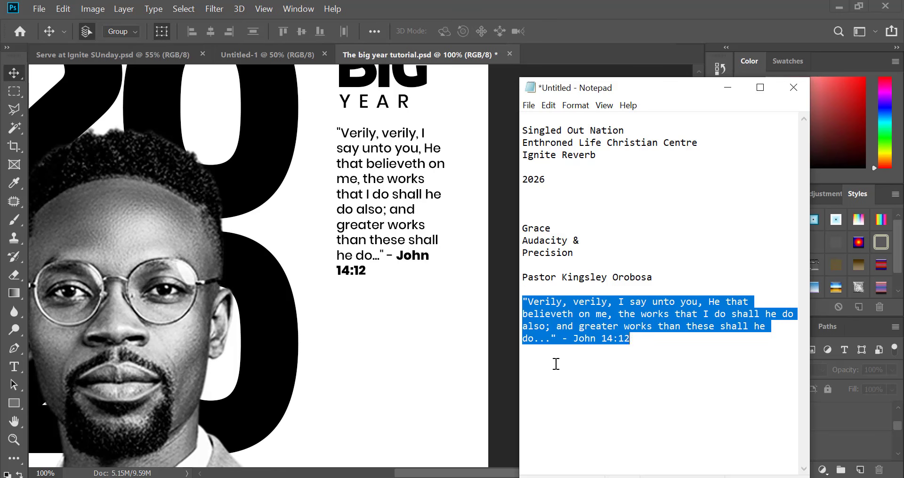
click(554, 244)
drag(541, 234, 574, 253)
key(ctrl+c)
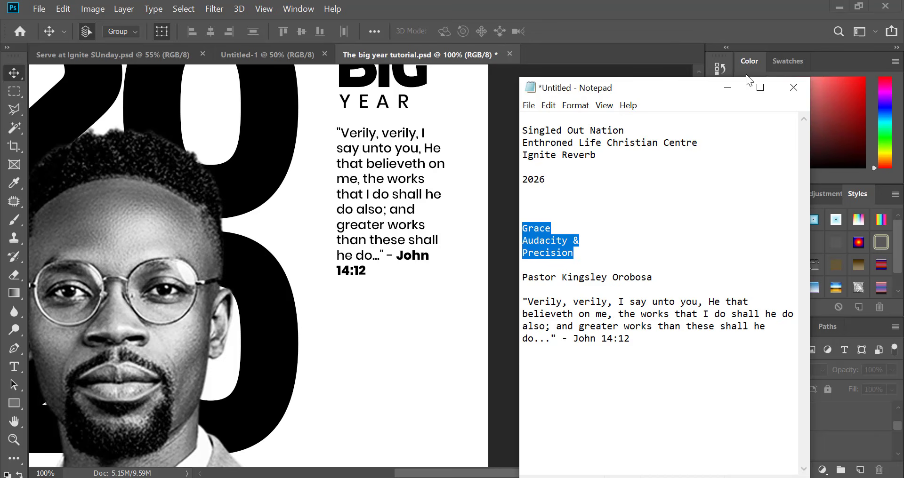
click(728, 87)
Step: Add a new text line in the empty area below the verse and paste Grace Audacity & Precision into it
scroll(402, 317, down, 5)
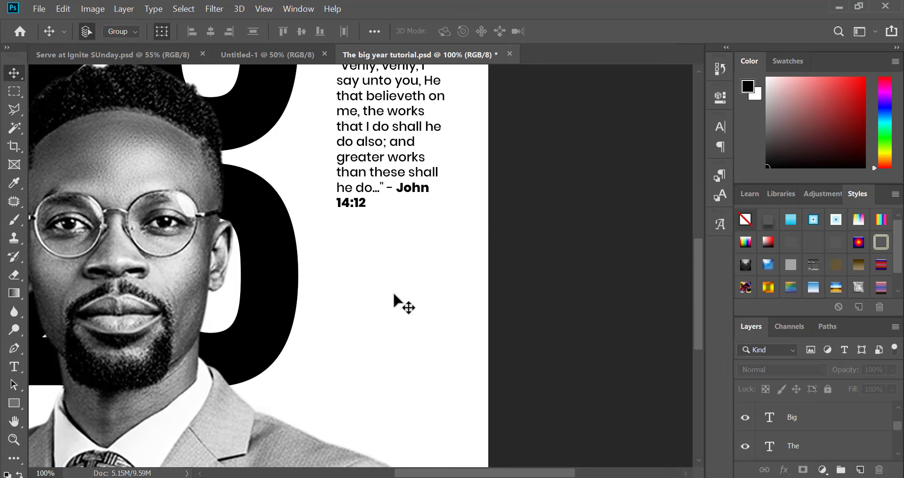
key(t)
click(359, 234)
key(ctrl+v)
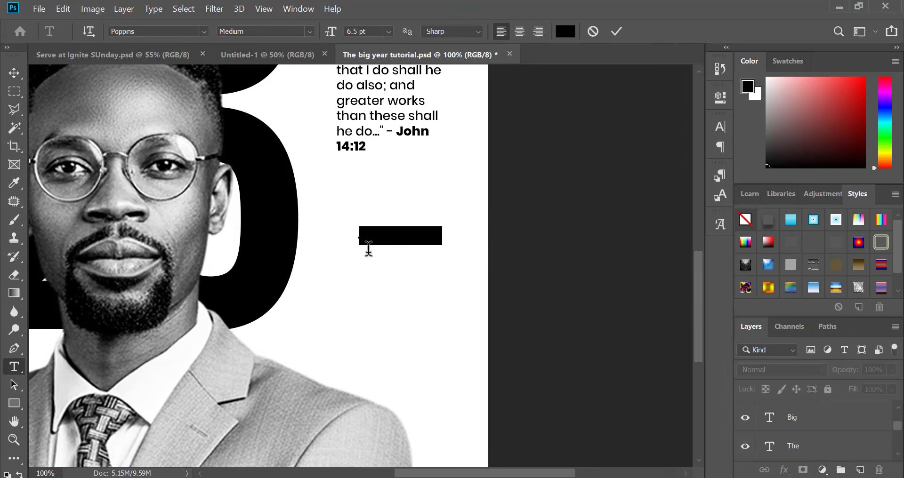
Step: Format the Grace Audacity & Precision text as Poppins Bold in all caps with 5.92 pt leading, and commit it
key(ctrl+a)
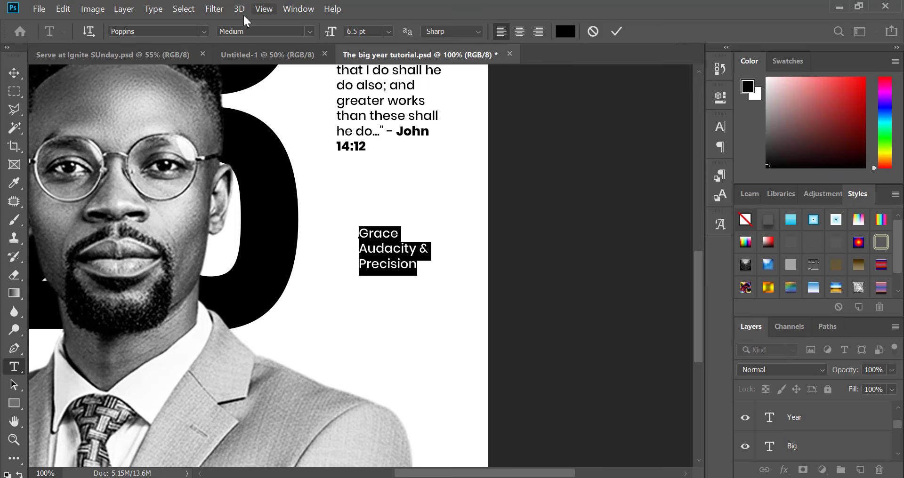
click(310, 31)
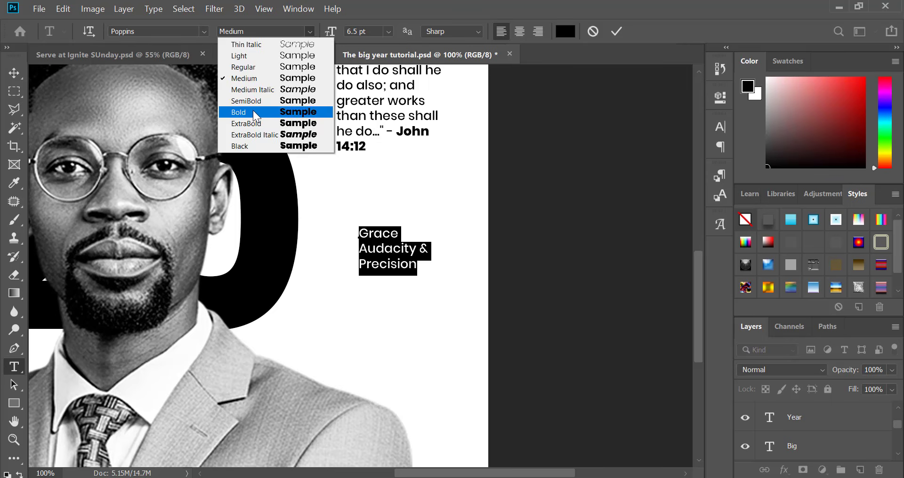
click(253, 111)
click(721, 126)
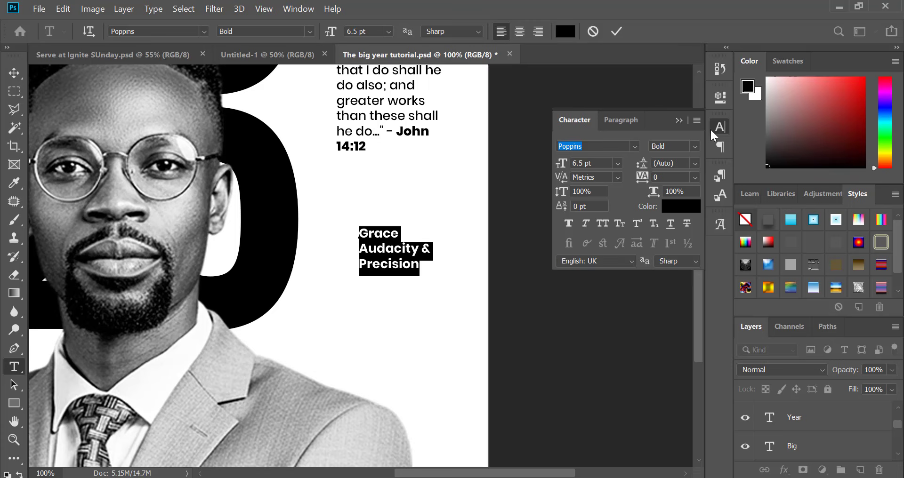
click(602, 223)
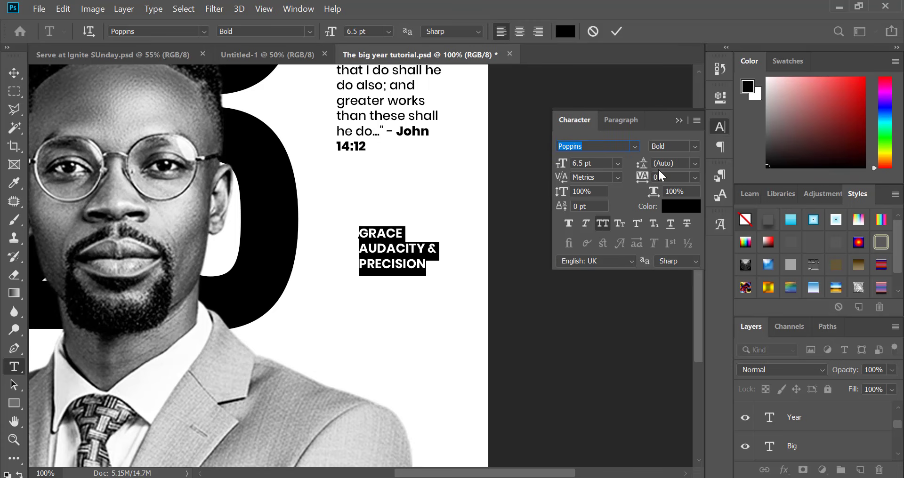
drag(645, 170, 644, 173)
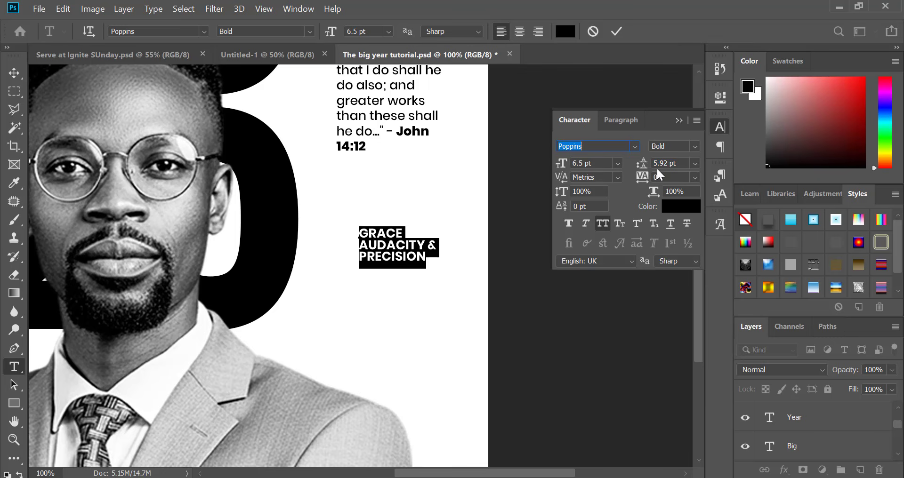
click(719, 127)
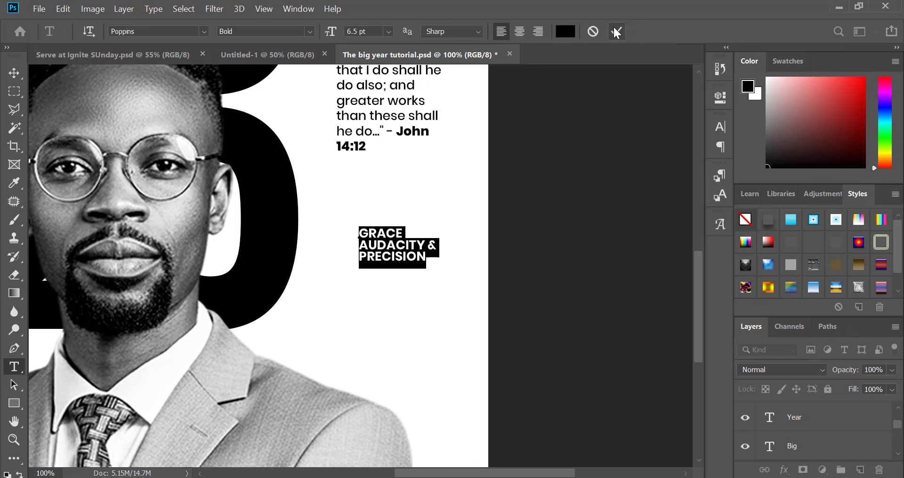
click(616, 32)
key(v)
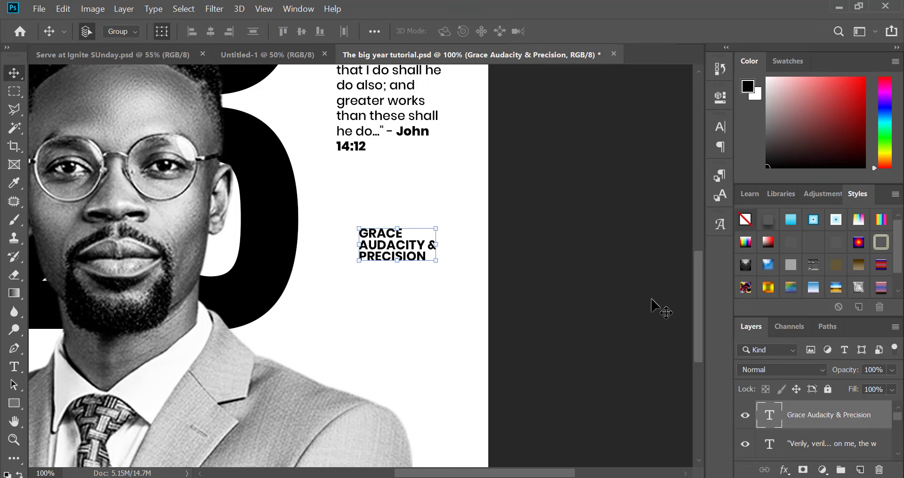
Step: Set the Grace Audacity & Precision text's tracking to -50 and its font style to ExtraBold
click(719, 128)
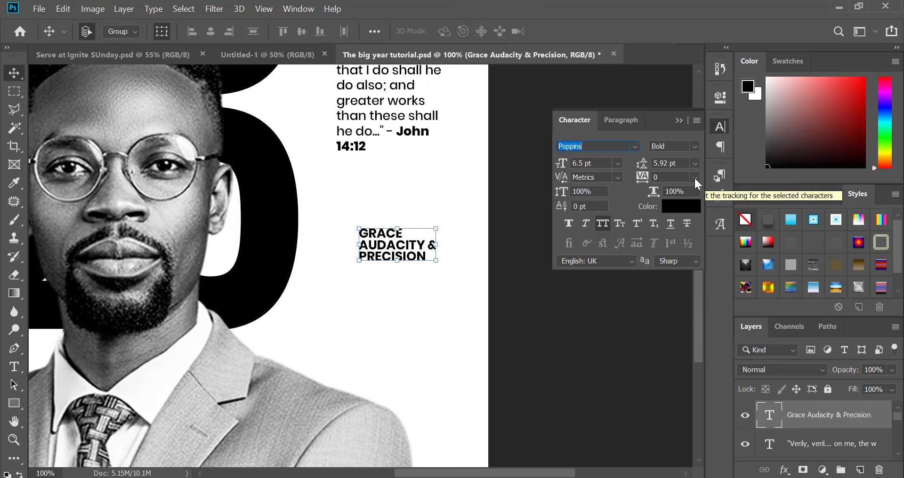
click(695, 177)
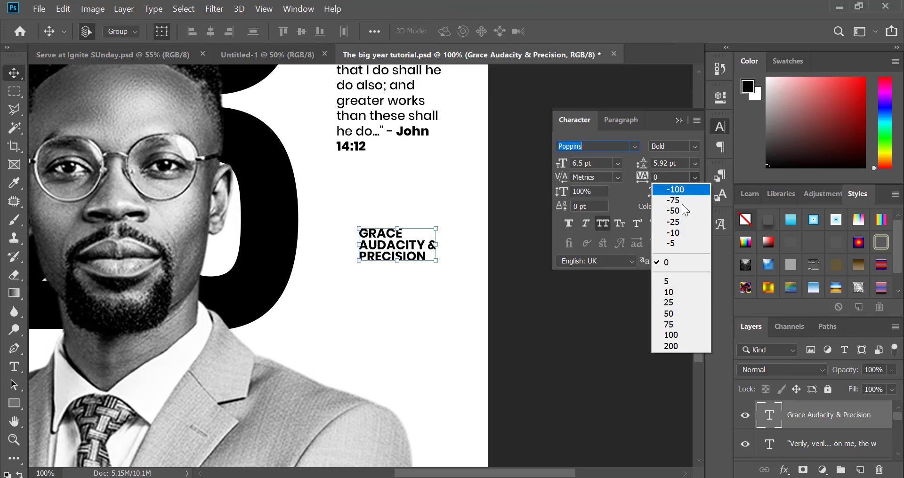
click(677, 220)
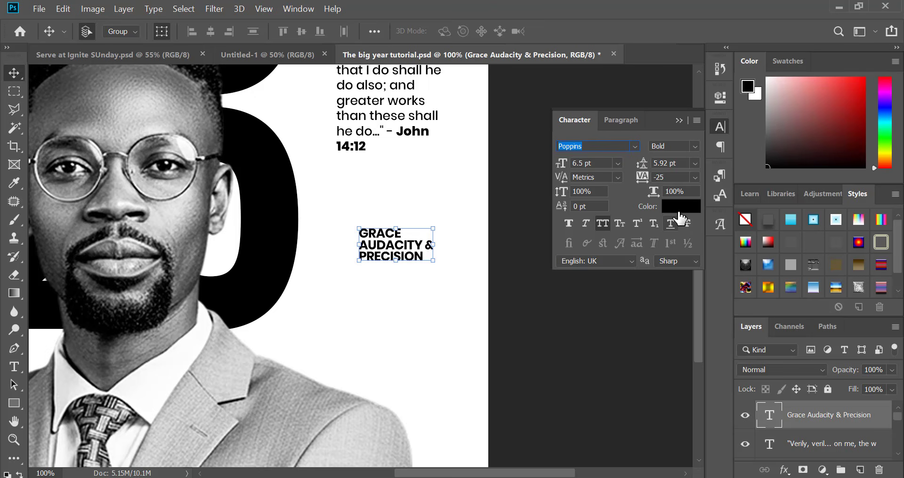
click(694, 177)
click(682, 212)
click(695, 146)
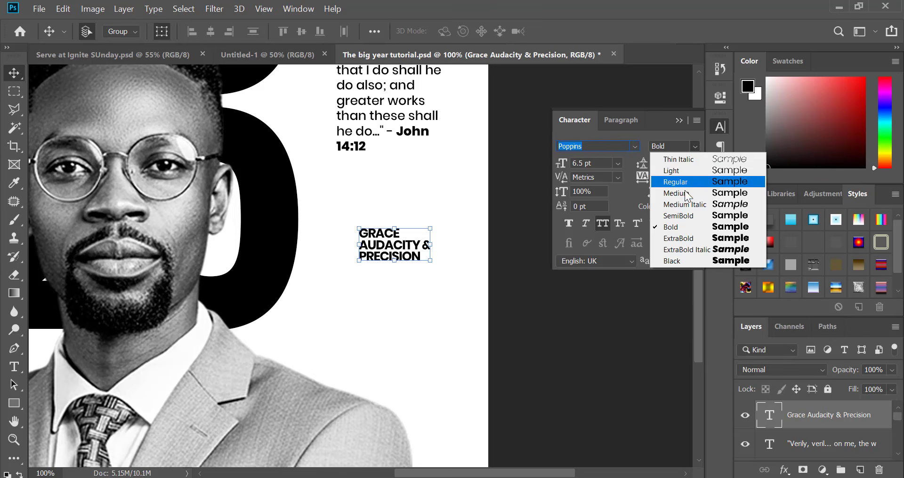
click(681, 237)
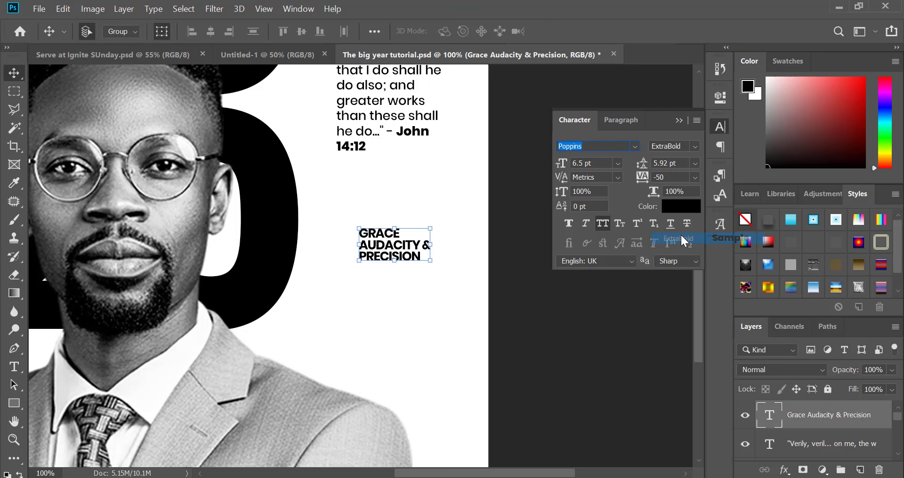
click(719, 124)
Step: Rotate the Grace Audacity & Precision text -90 degrees so it reads vertically upward, and apply the transformation
drag(433, 230, 362, 186)
key(Return)
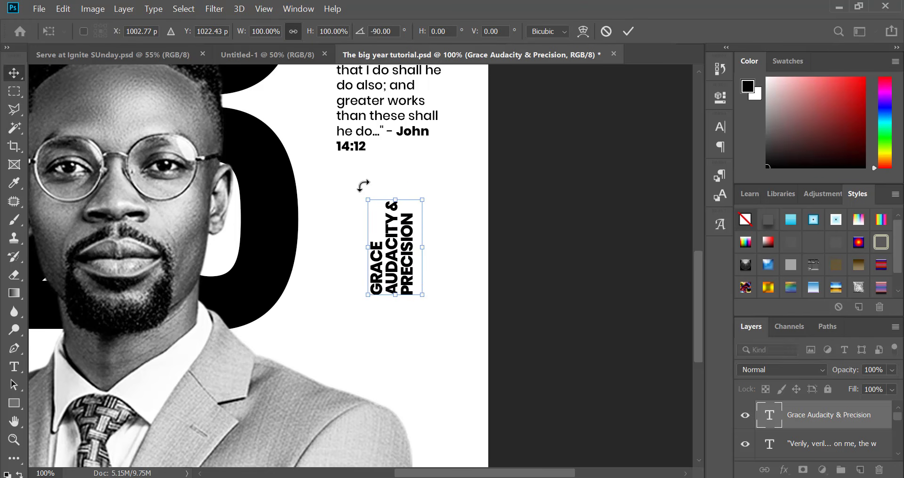
key(Return)
Step: Enlarge the vertical Grace Audacity & Precision text to about 120% and nudge it slightly upward
drag(416, 200, 418, 189)
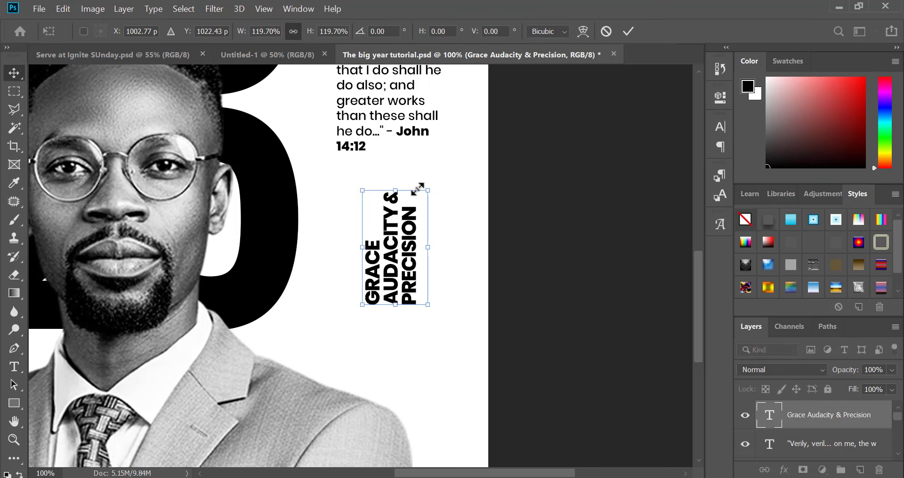
key(Return)
key(Up)
key(Up)
key(Up)
key(Up)
key(Up)
key(Up)
key(Up)
key(Up)
key(Up)
key(Up)
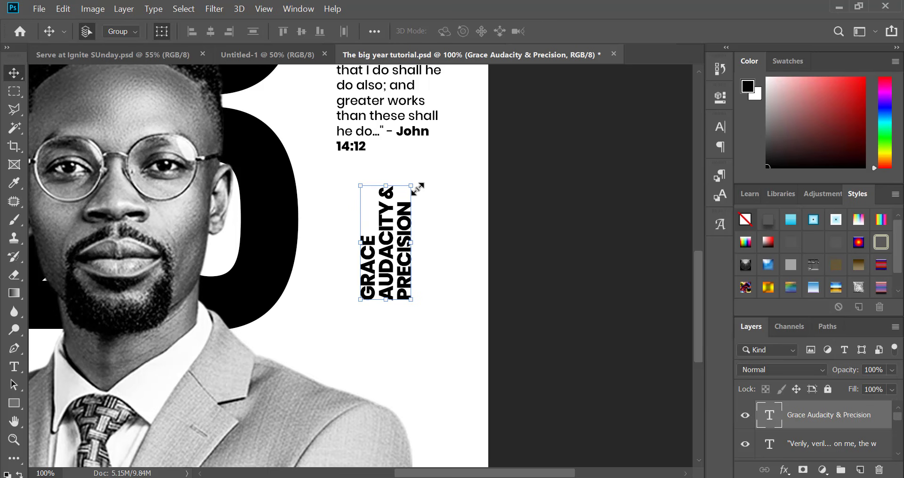
Step: Select the title, verse and Grace Audacity & Precision texts without the portrait, nudge them slightly up and left, and deselect them
key(ctrl+minus)
key(ctrl+minus)
click(486, 223)
drag(492, 136, 445, 343)
shift+click(398, 425)
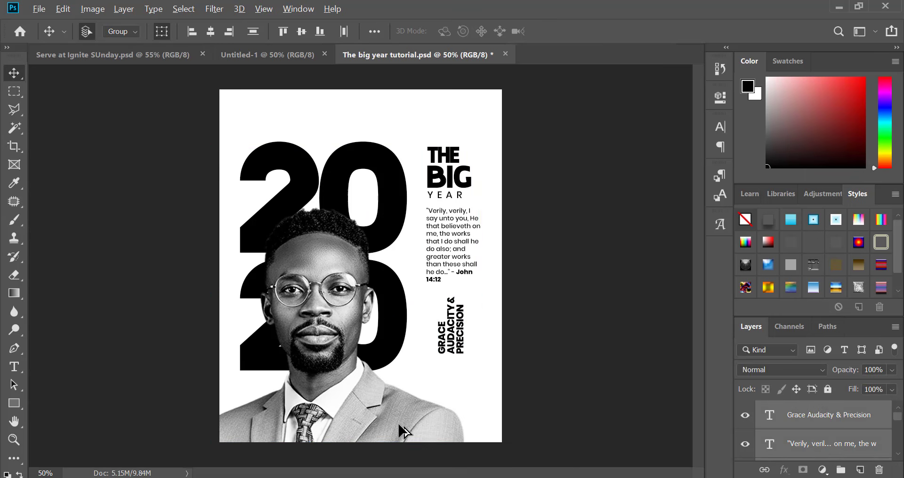
key(shift+Up)
key(Up)
key(Up)
key(Left)
key(Left)
key(Left)
key(Left)
key(Left)
key(Left)
key(Left)
key(Left)
key(Left)
key(Left)
key(Left)
key(Left)
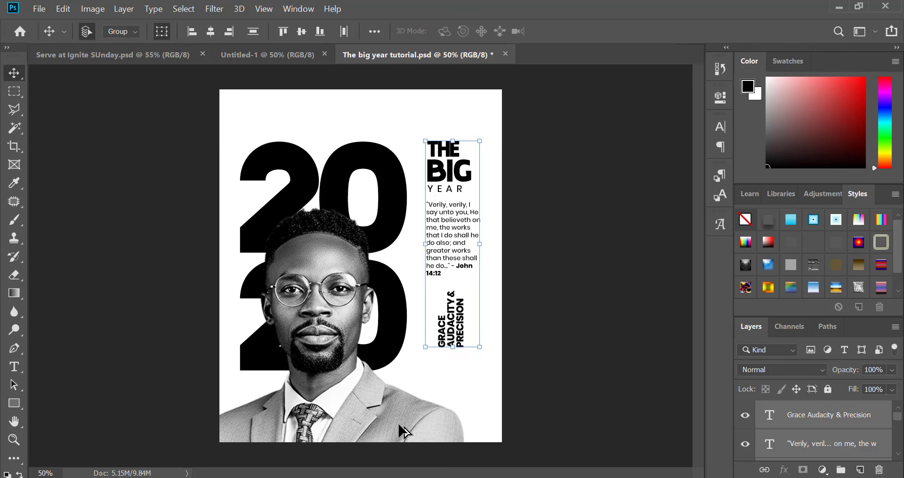
key(Left)
key(Left)
key(Left)
key(Left)
key(Left)
key(Left)
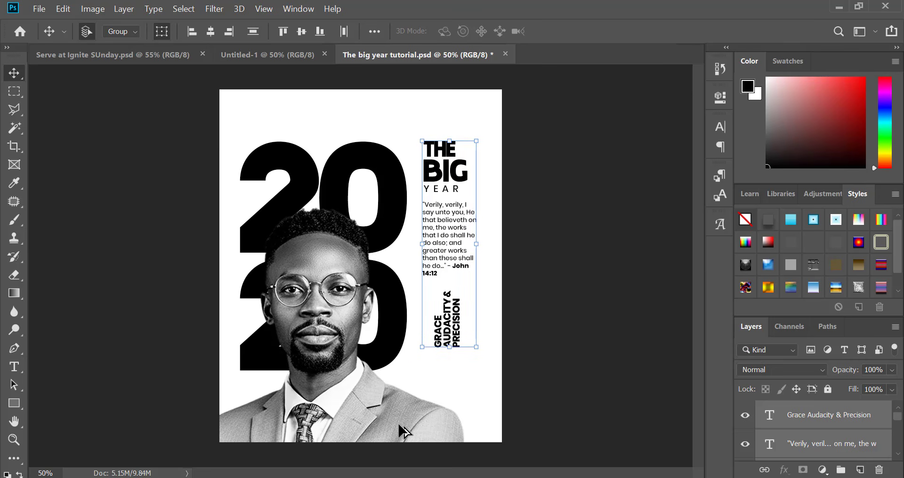
click(600, 407)
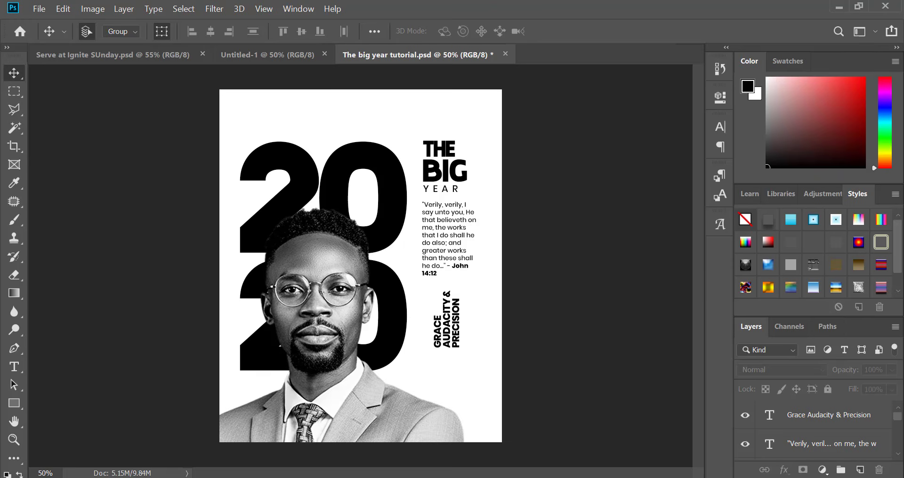
Step: Copy the line with the pastor's name from Notepad, and minimize Notepad to return to the flyer
key(alt+Tab)
click(572, 333)
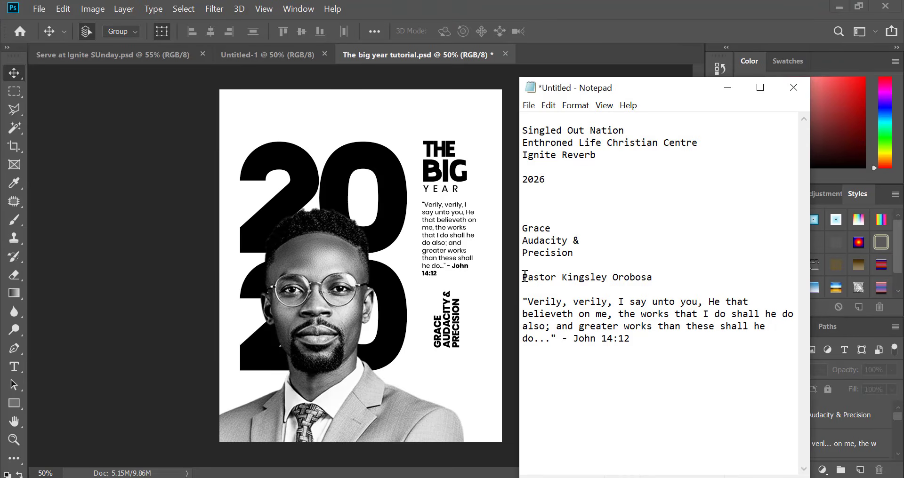
drag(525, 277, 652, 277)
key(ctrl+c)
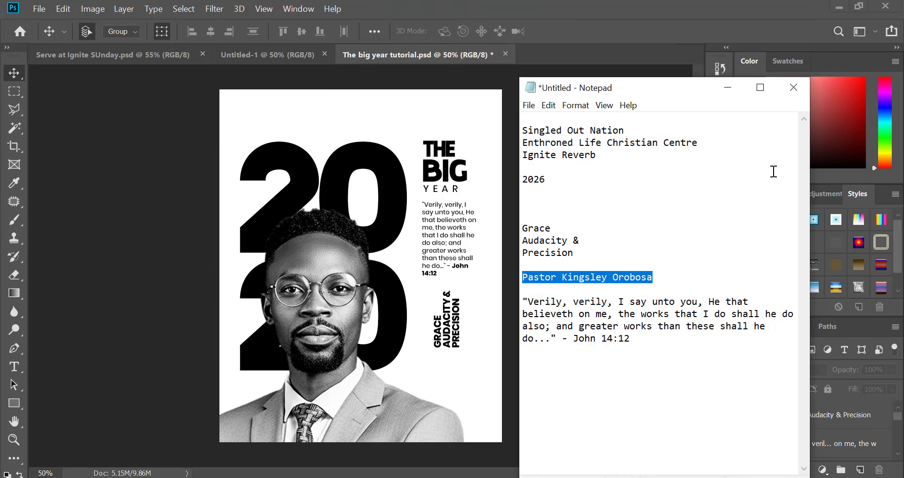
click(727, 87)
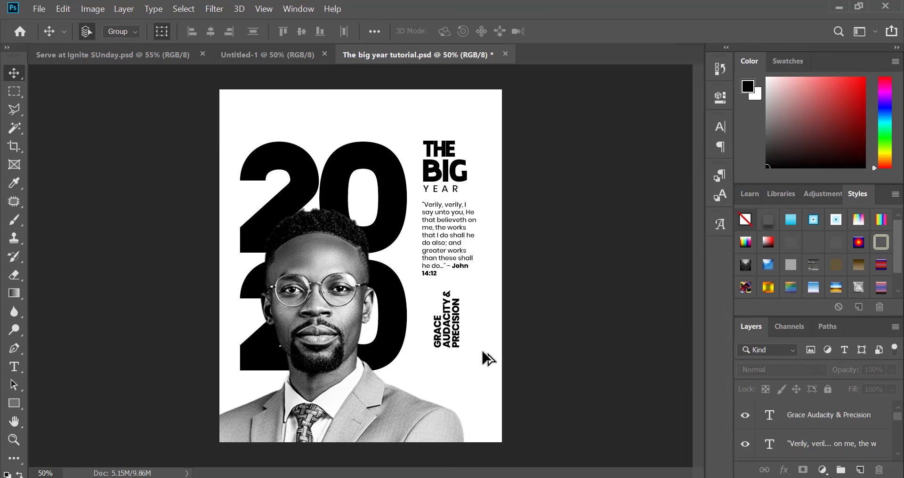
Step: Add a new text below Grace Audacity & Precision, paste the pastor's name into it, and break it into three lines
scroll(459, 382, up, 2)
scroll(445, 410, down, 2)
key(t)
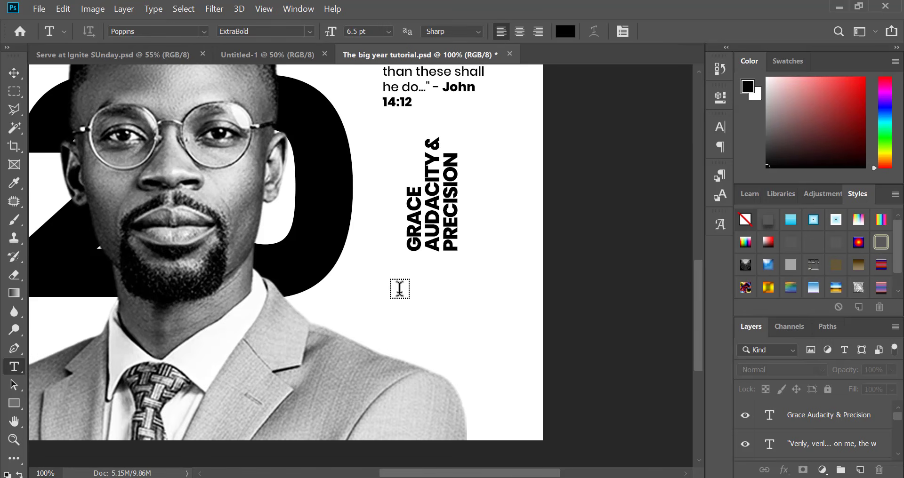
click(400, 288)
key(ctrl+v)
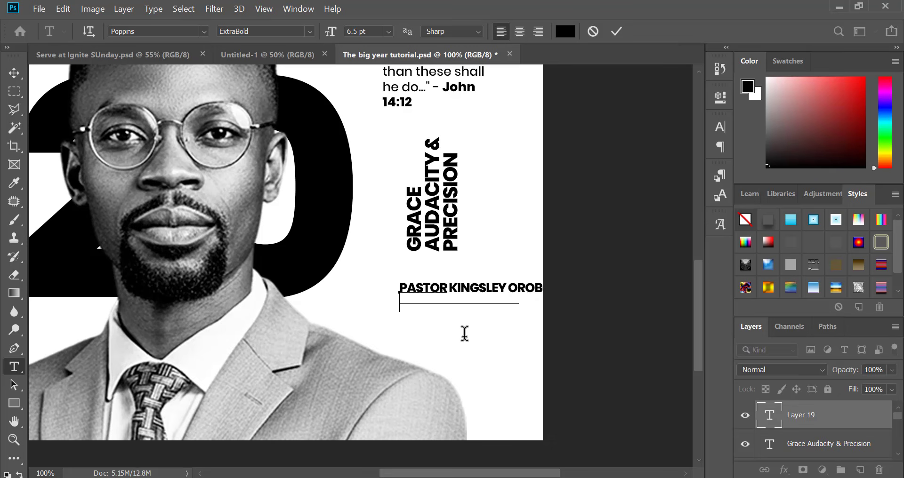
key(Return)
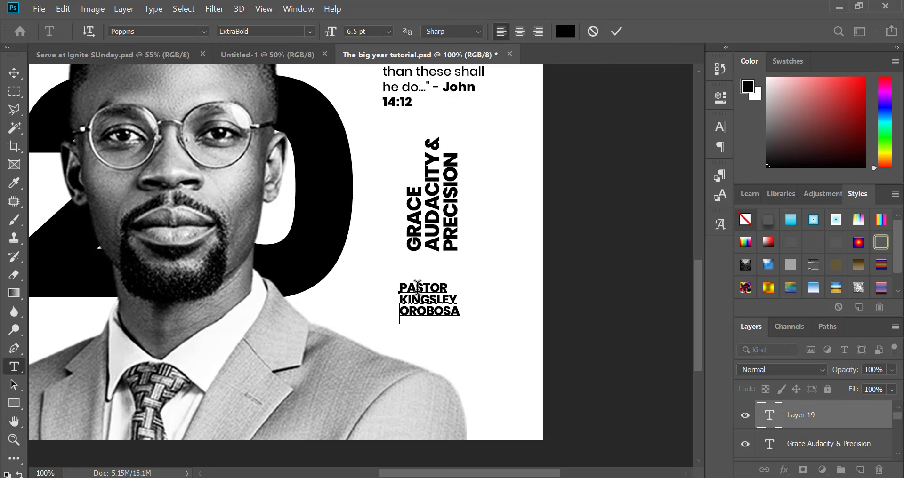
Step: Set the word PASTOR in the name text to Poppins Medium and commit the text
key(shift+Up)
key(shift+Up)
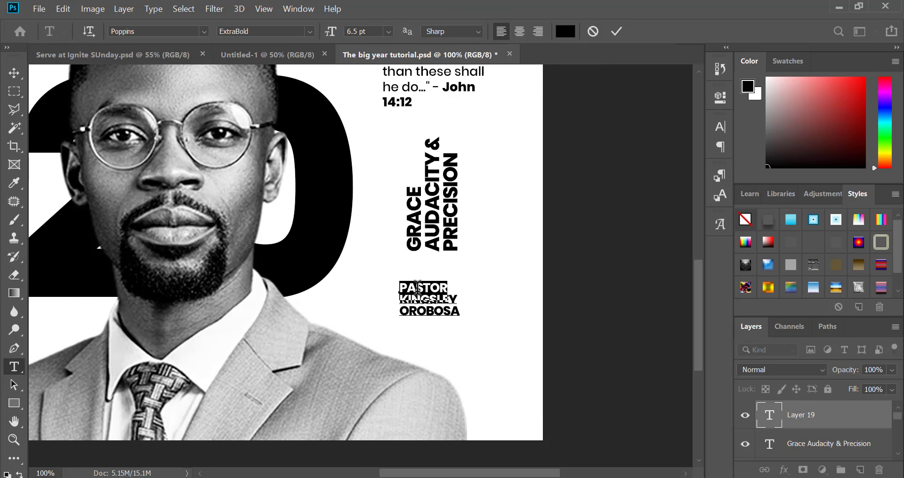
click(309, 33)
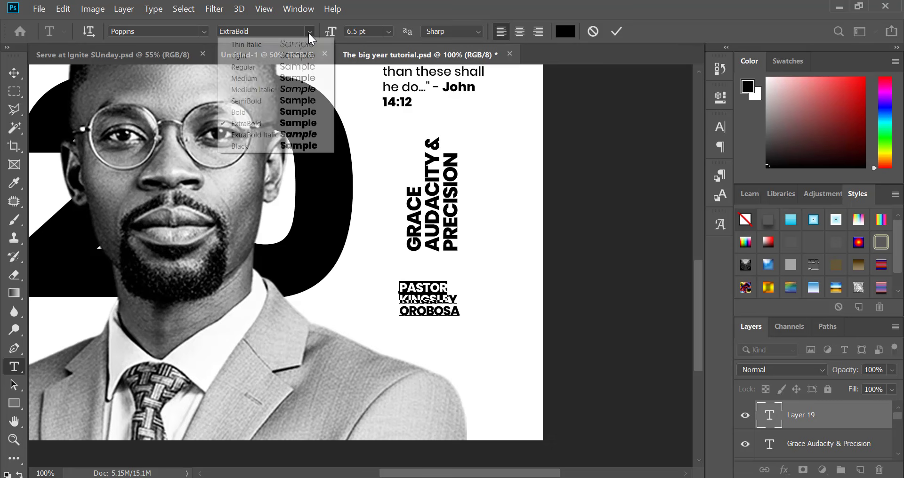
click(255, 79)
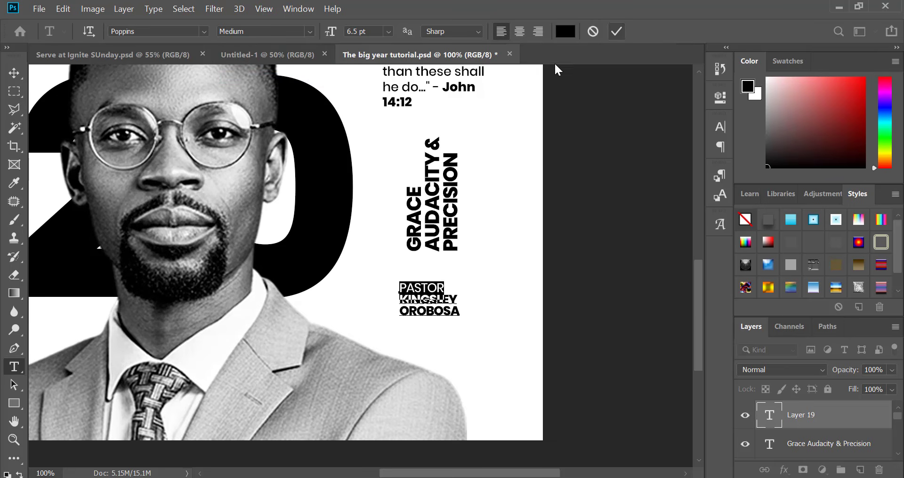
key(ctrl+Return)
key(v)
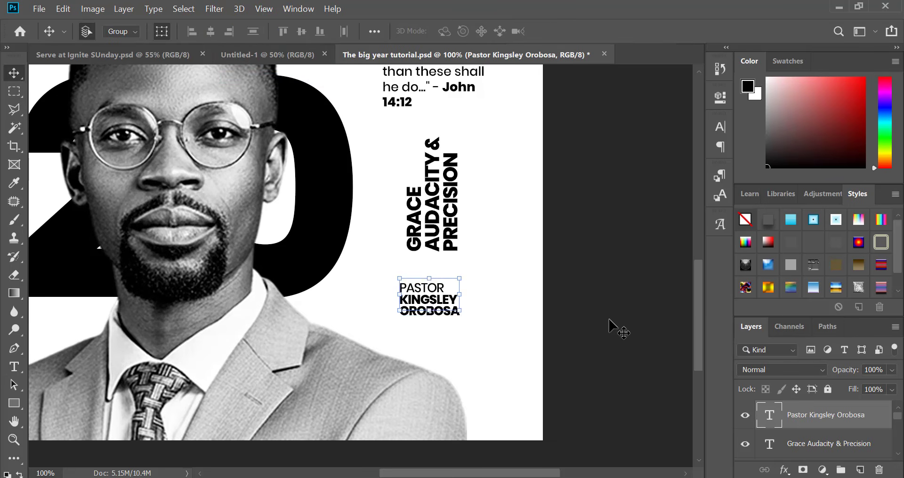
Step: Move the pastor's name text up, closer to the Grace Audacity & Precision text
key(shift+Up)
key(shift+Up)
key(ctrl+minus)
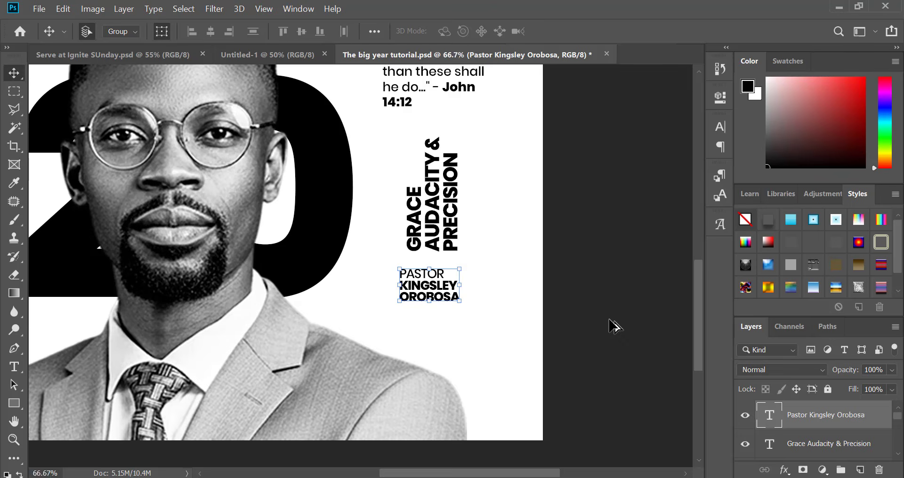
key(ctrl+minus)
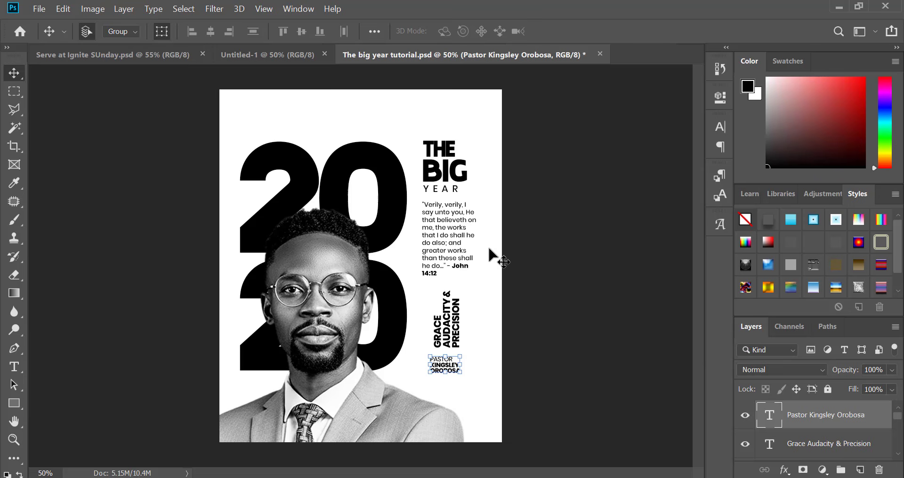
Step: Select the verse, Grace Audacity & Precision and pastor's name texts without the portrait, align their horizontal centers, and deselect them
drag(487, 229, 434, 382)
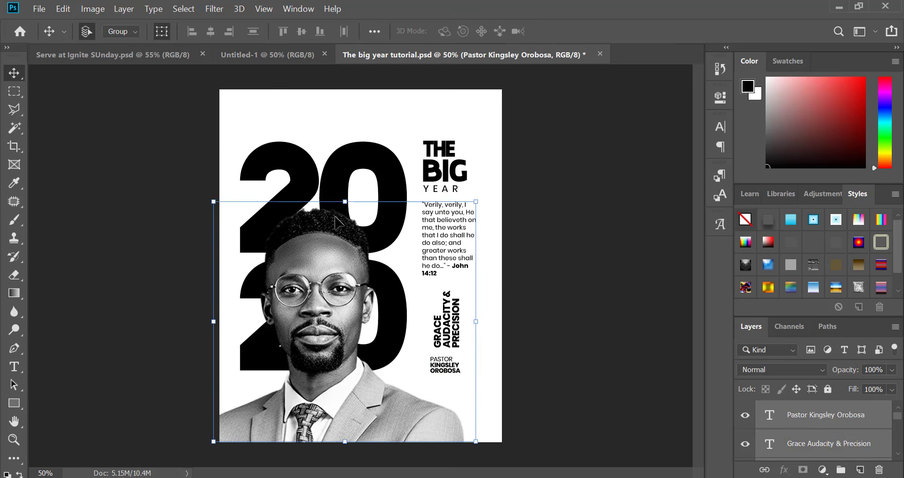
shift+click(414, 442)
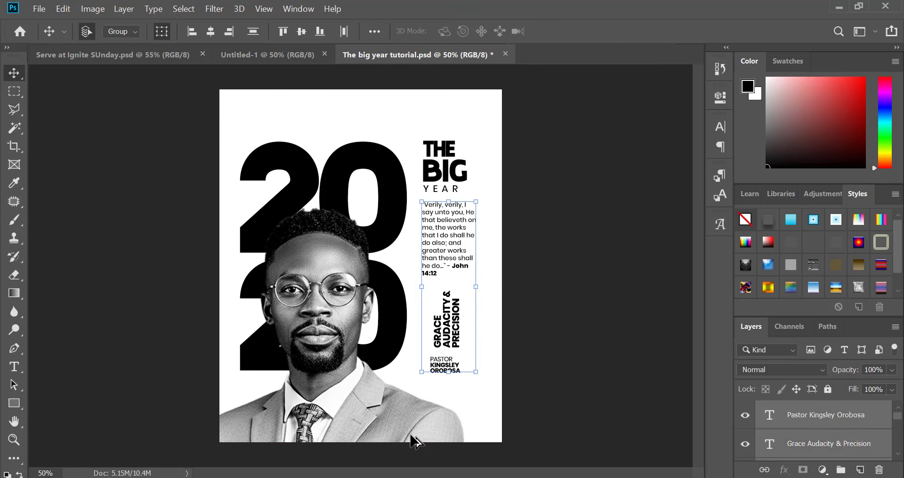
click(211, 32)
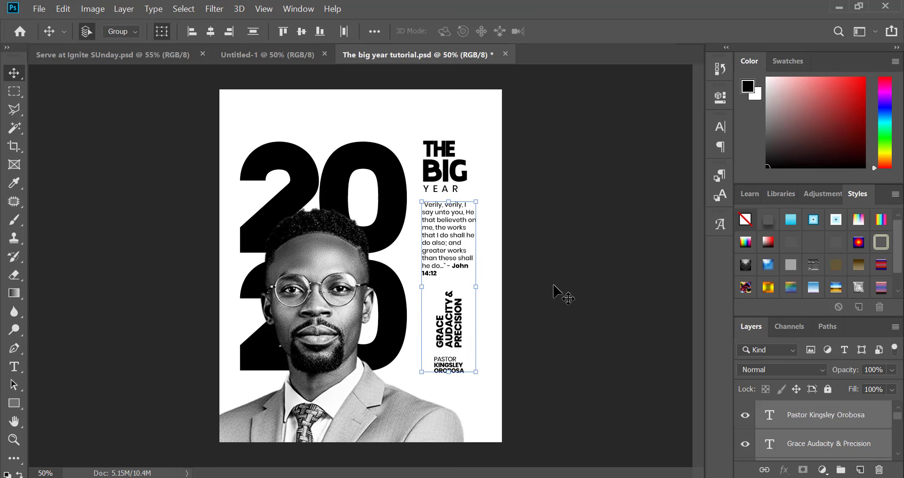
click(561, 296)
scroll(522, 353, up, 2)
scroll(491, 258, down, 3)
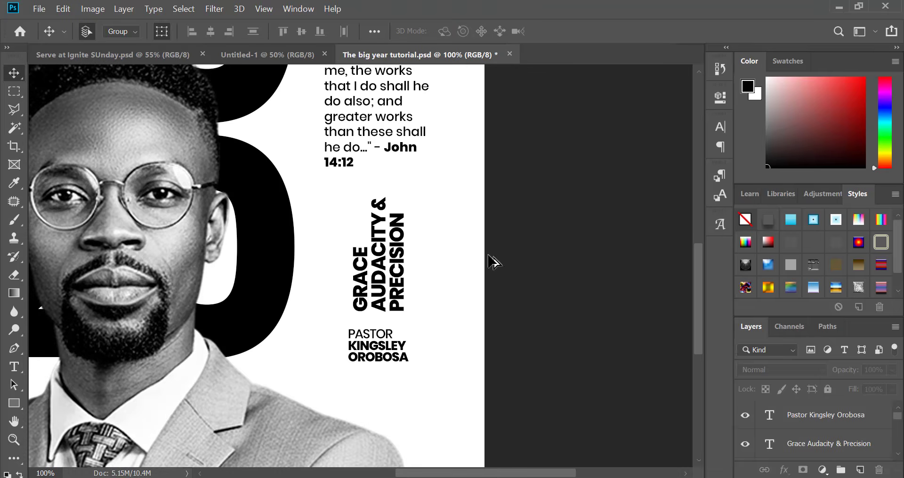
scroll(484, 273, up, 1)
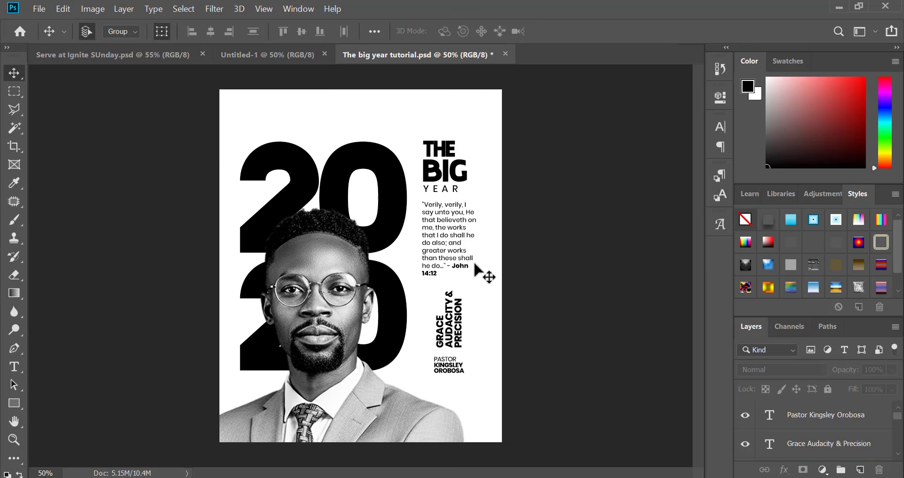
Step: Copy the lines Singled Out Nation, Enthroned Life Christian Centre and Ignite Reverb from Notepad, and return to Photoshop
key(alt+Tab)
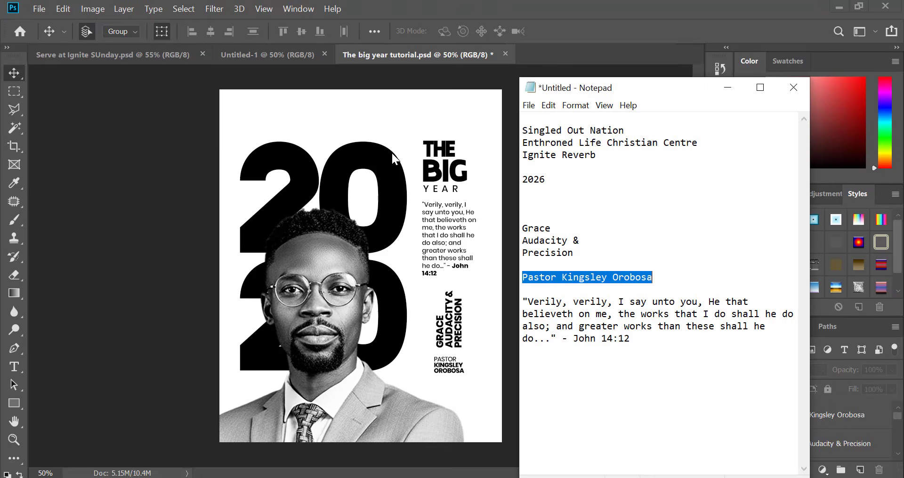
drag(595, 151, 489, 130)
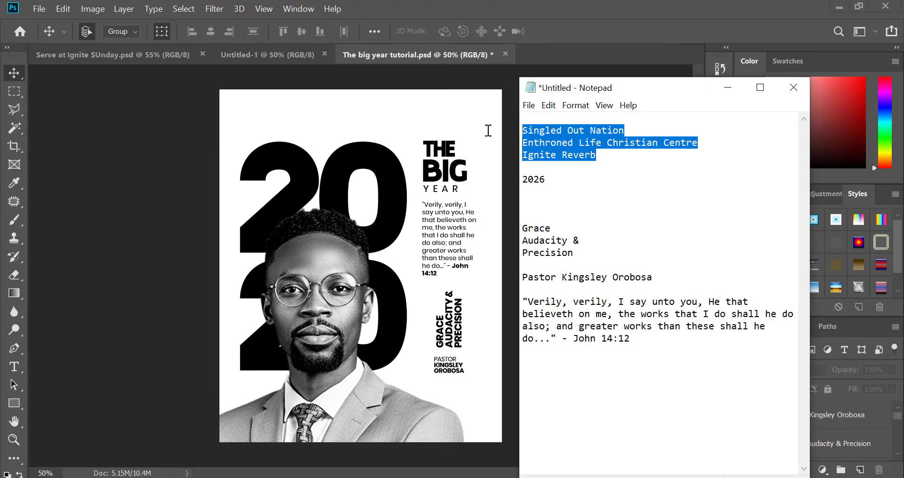
key(alt+Tab)
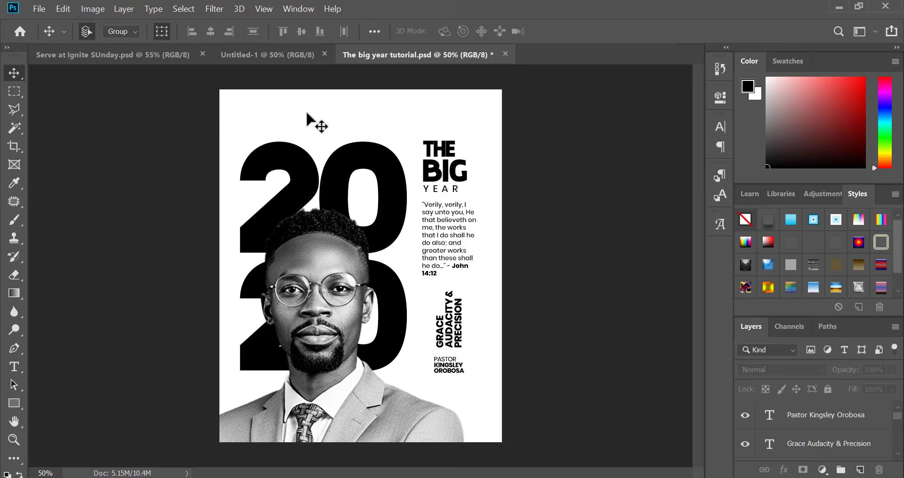
Step: Paste the church names Singled Out Nation, Enthroned Life Christian Centre and Ignite Reverb as a new text above the 20 20 numerals
scroll(282, 115, up, 1)
scroll(283, 115, up, 1)
key(t)
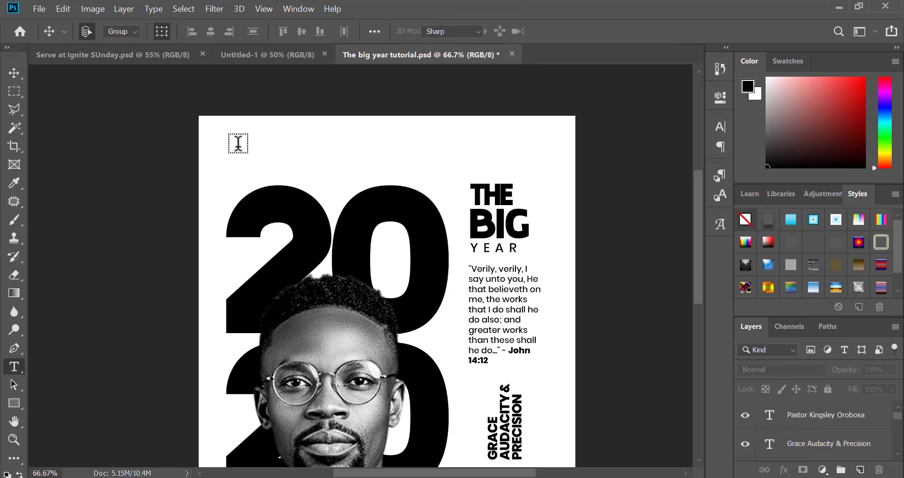
click(239, 143)
text(SINGLED OUT NATION ENTHRONED LIFE CHRISTIAN CENTRE IGNITE REVERB)
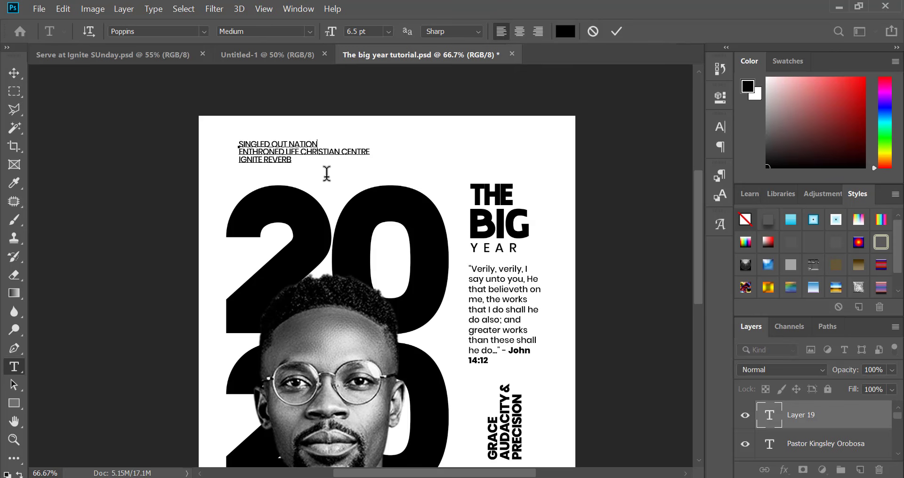
Step: Join the three church names into a single line with wide gaps between them and commit the text
key(Delete)
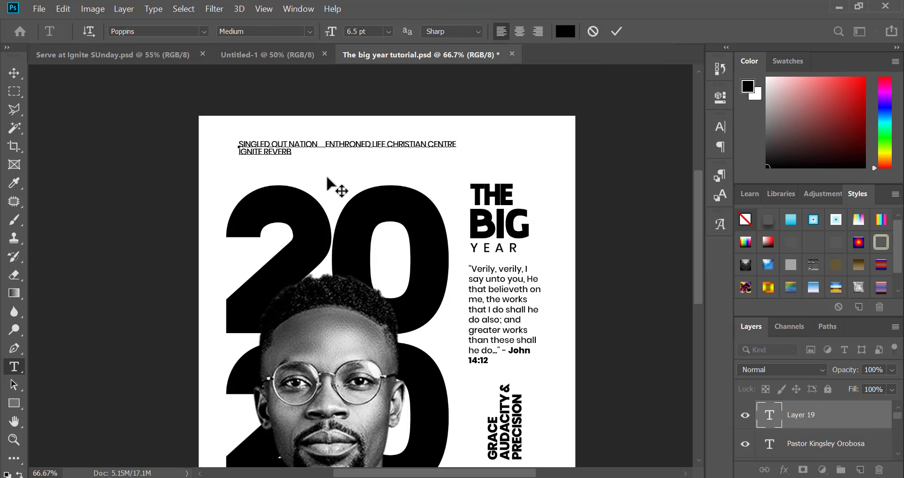
key(BackSpace)
key(BackSpace)
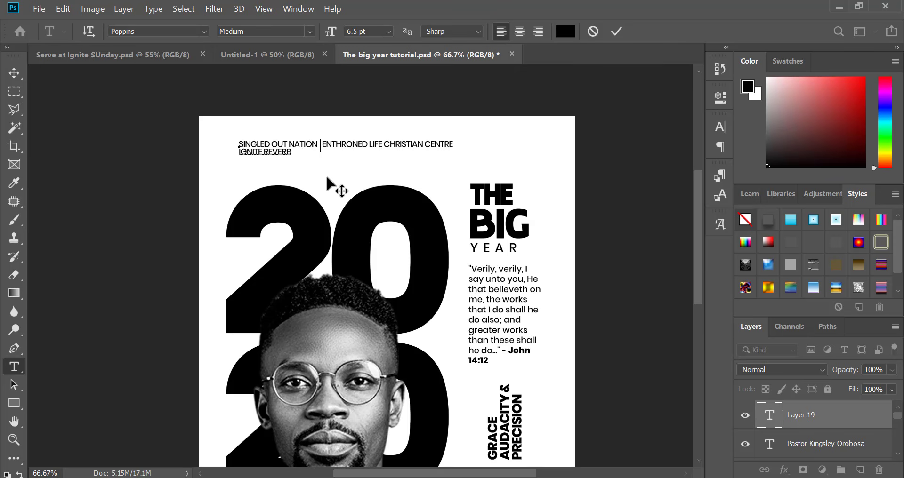
key(BackSpace)
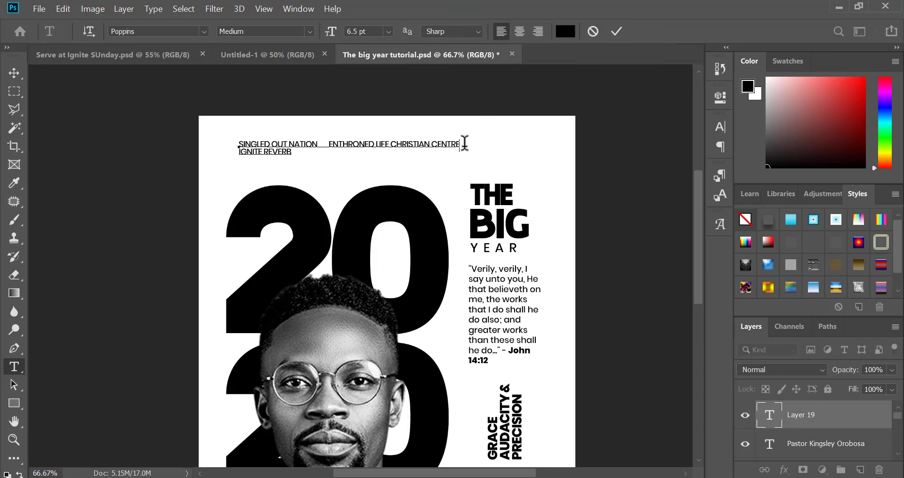
key(Delete)
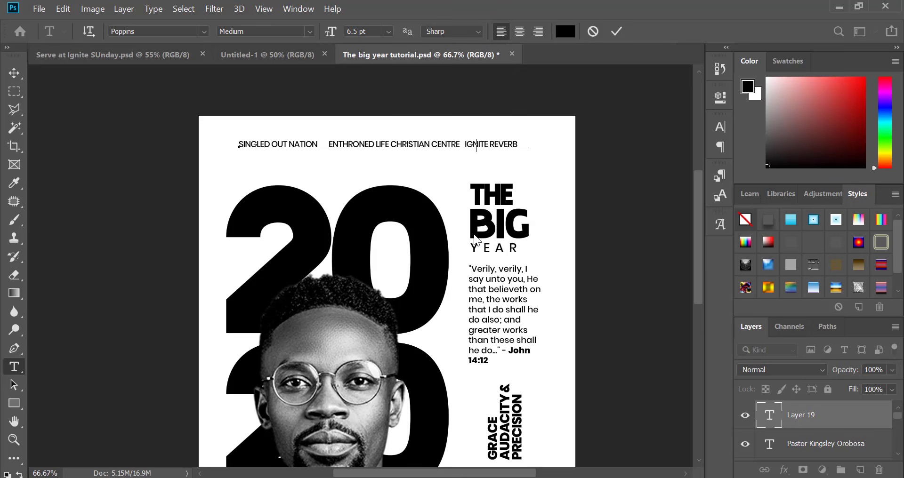
click(552, 163)
key(v)
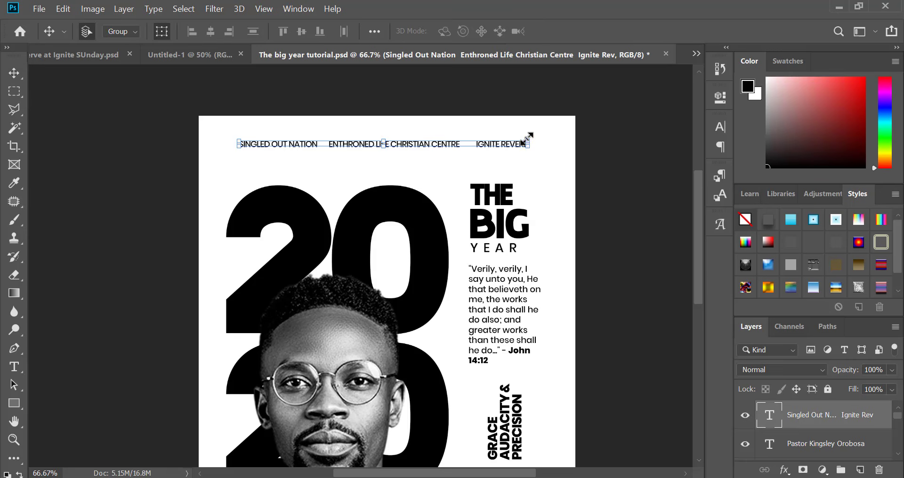
Step: Scale the church names line to about 75% and nudge it down, closer to the numerals
drag(526, 140, 490, 136)
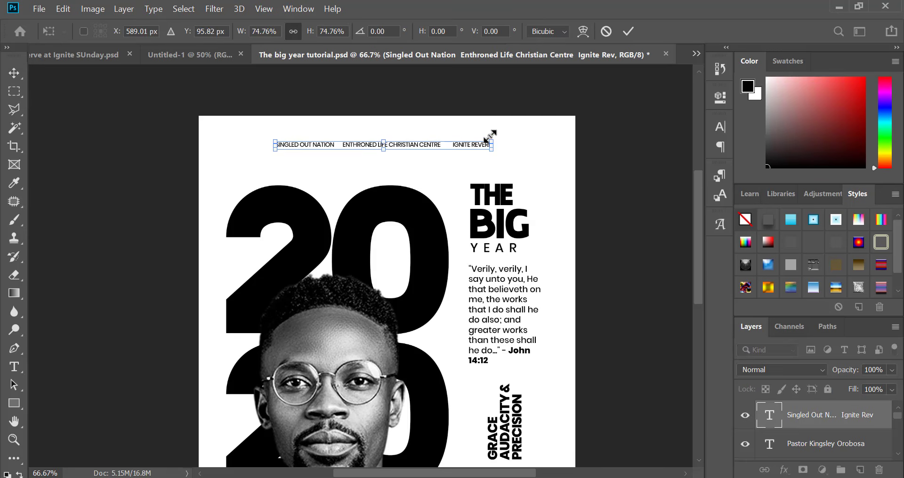
key(Return)
key(shift+Down)
key(shift+Down)
key(Down)
key(Down)
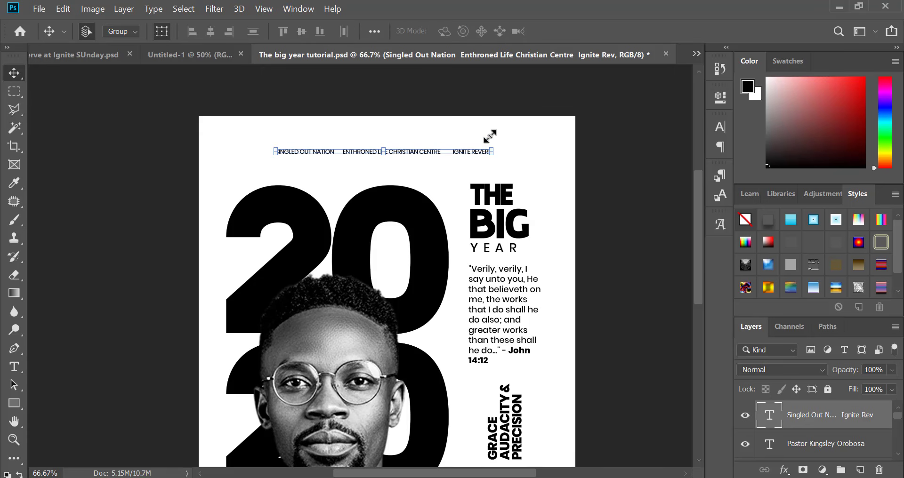
Step: Set the church names line's tracking to 110 and give it a bolder Poppins weight
click(717, 128)
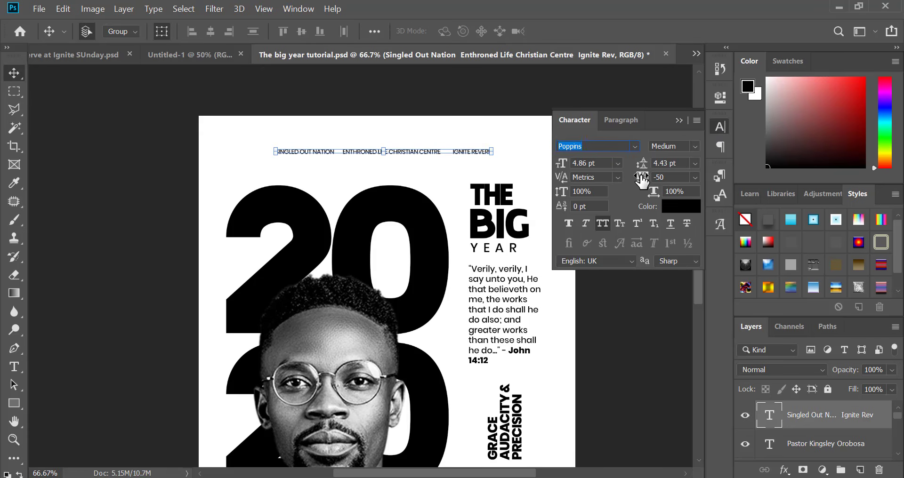
drag(641, 179, 643, 176)
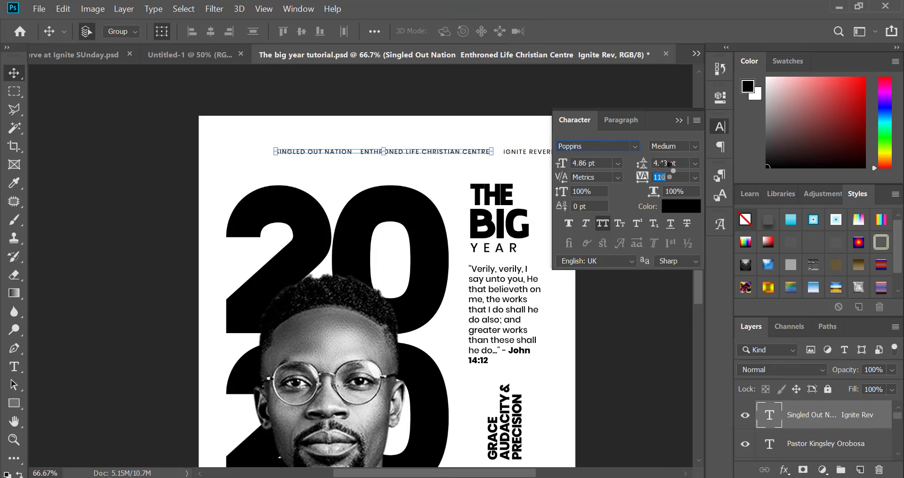
click(720, 126)
scroll(860, 443, down, 10)
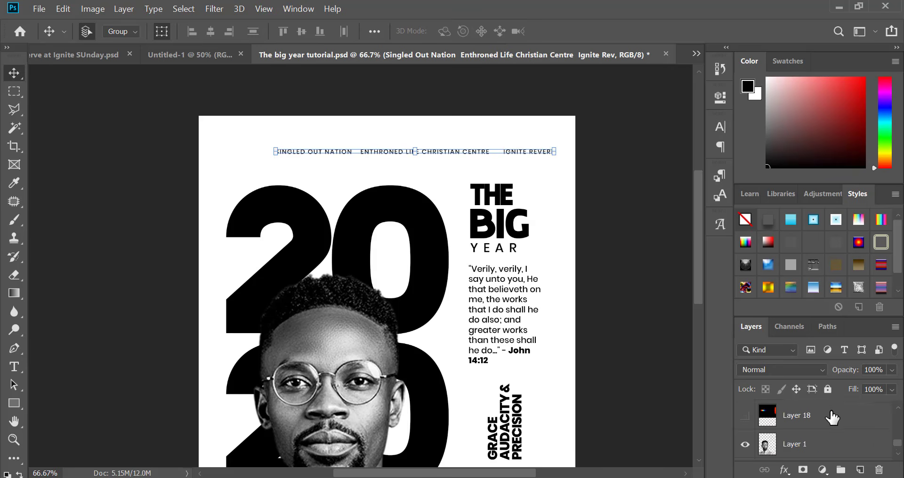
click(722, 133)
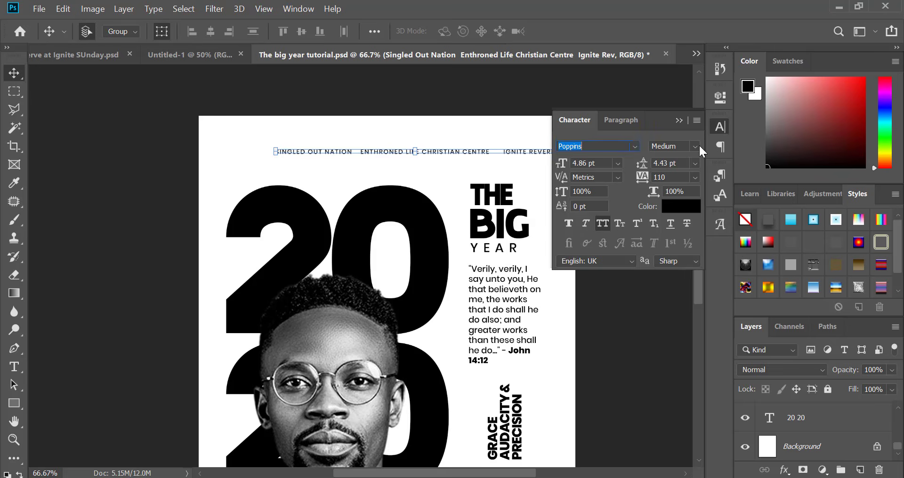
click(699, 145)
click(686, 228)
click(722, 125)
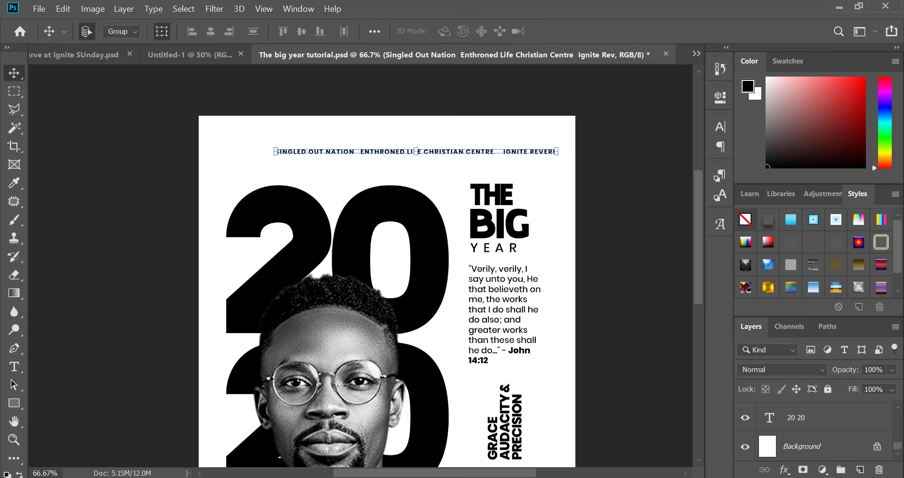
Step: Align the church names line to the horizontal center of the Background layer and deselect
ctrl+click(811, 451)
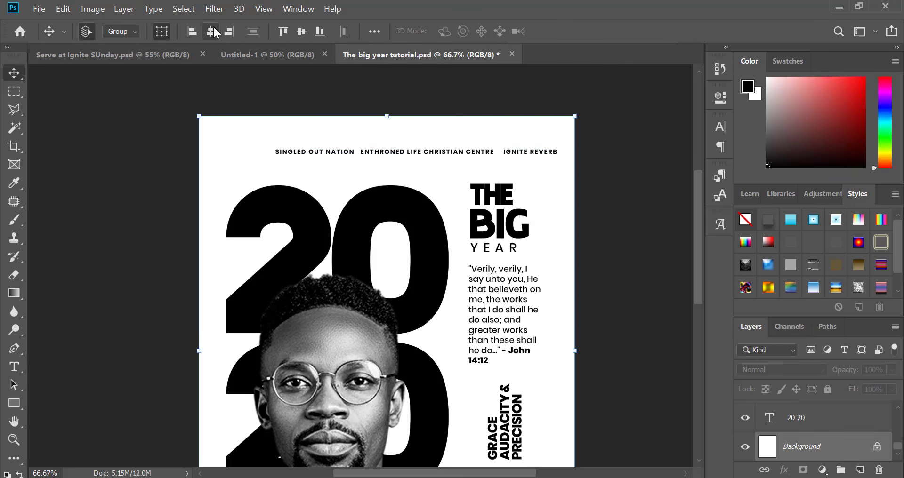
click(212, 31)
key(ctrl+minus)
key(ctrl+minus)
click(527, 224)
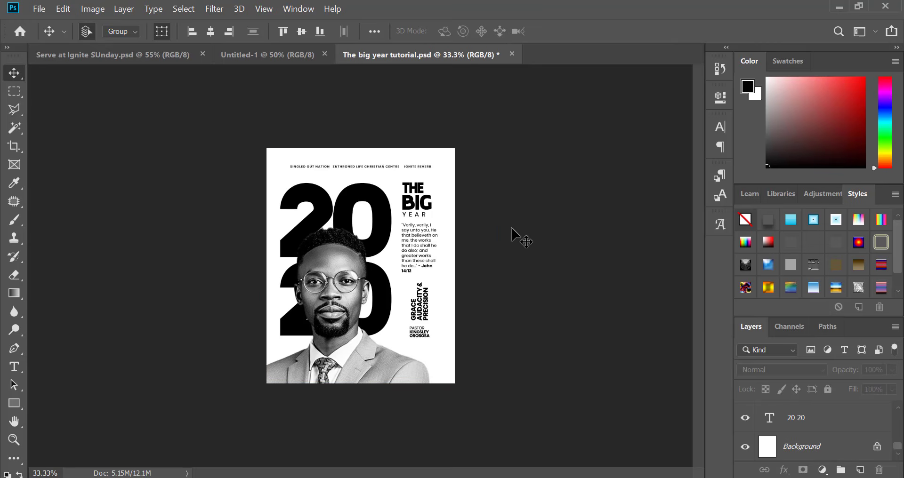
Step: Examine the flyer's overall layout and the spacing of the text column beside the portrait
key(ctrl+plus)
key(ctrl+plus)
scroll(518, 237, down, 1)
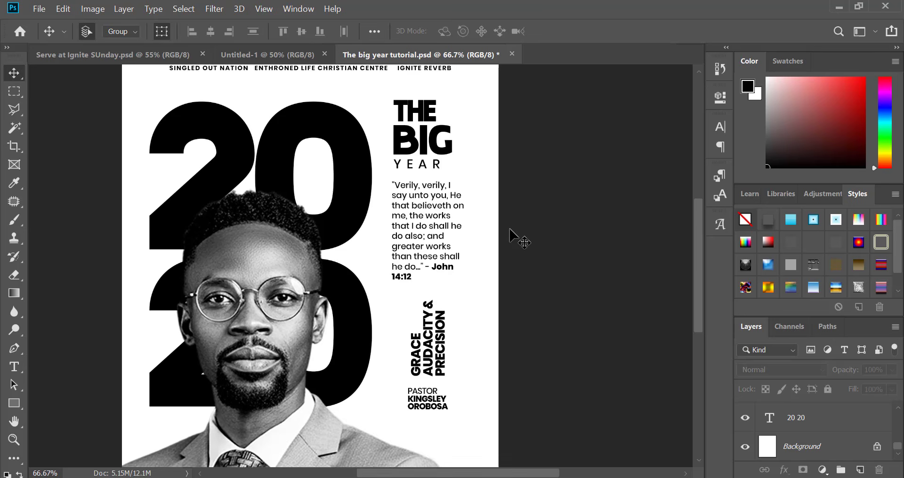
key(ctrl+minus)
key(ctrl+minus)
key(ctrl+minus)
key(ctrl+plus)
key(ctrl+plus)
key(ctrl+plus)
key(ctrl+plus)
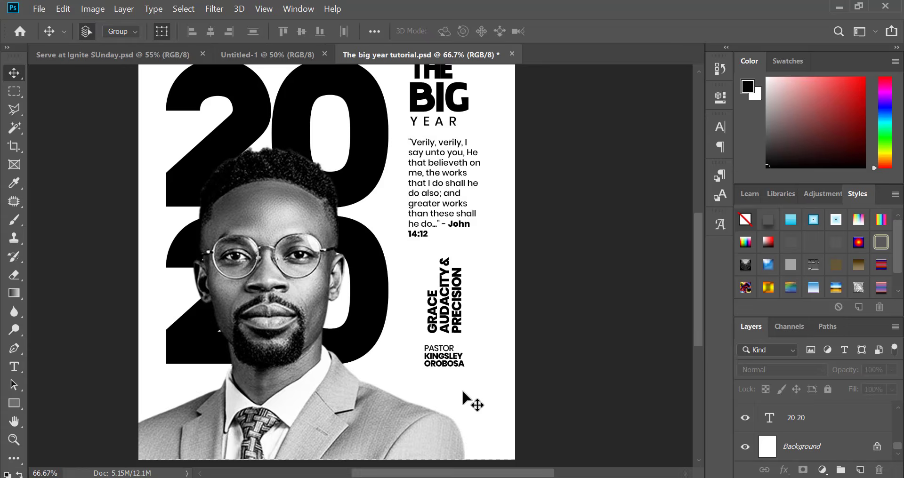
Step: Move the pastor's name text down slightly and scale it to about 122%
click(436, 293)
key(shift+Down)
key(shift+Down)
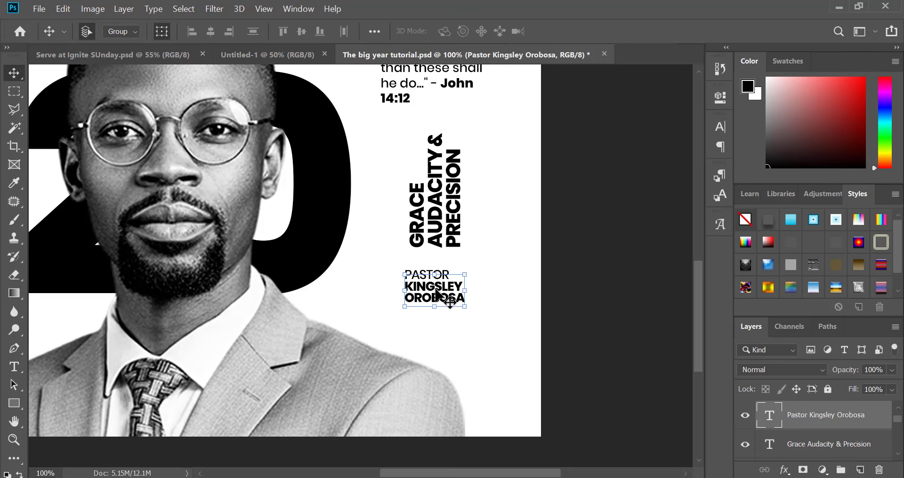
drag(467, 272, 475, 273)
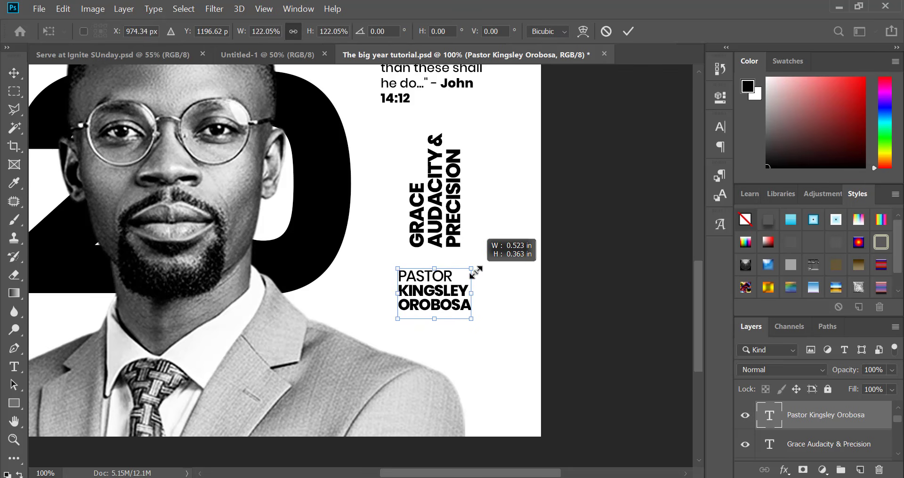
key(Return)
scroll(473, 272, up, 2)
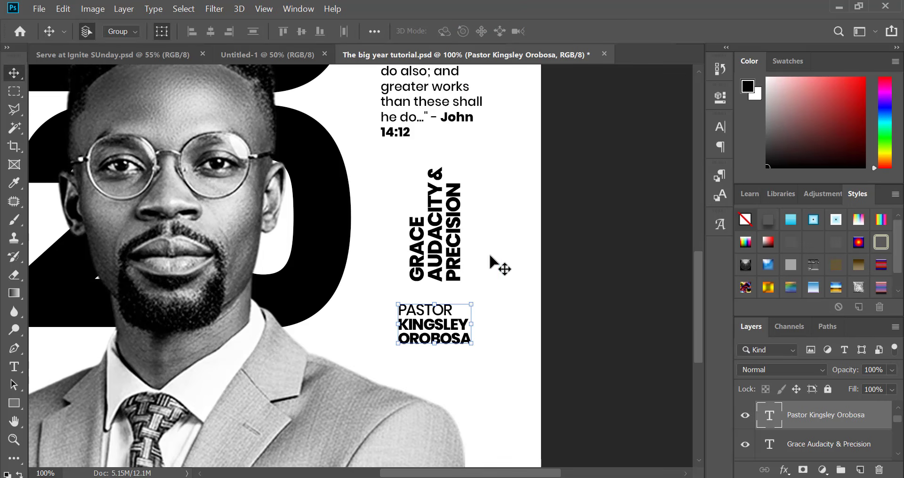
Step: Scale the vertical Grace Audacity & Precision text to about 113%, commit it and deselect
drag(527, 232, 464, 246)
click(529, 231)
click(450, 226)
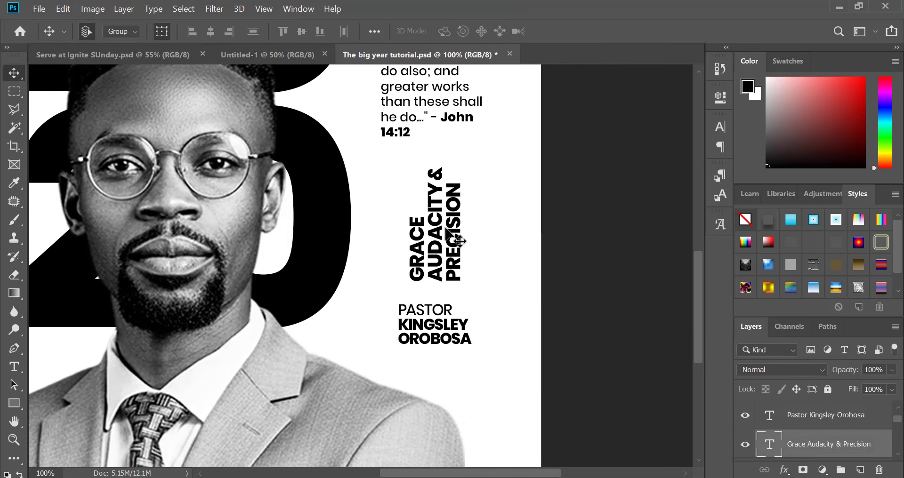
click(472, 166)
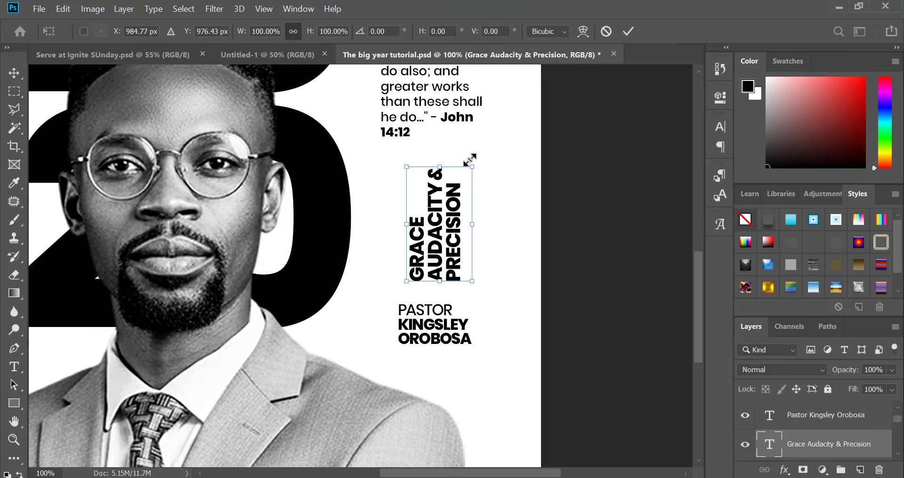
drag(469, 164, 470, 155)
key(Return)
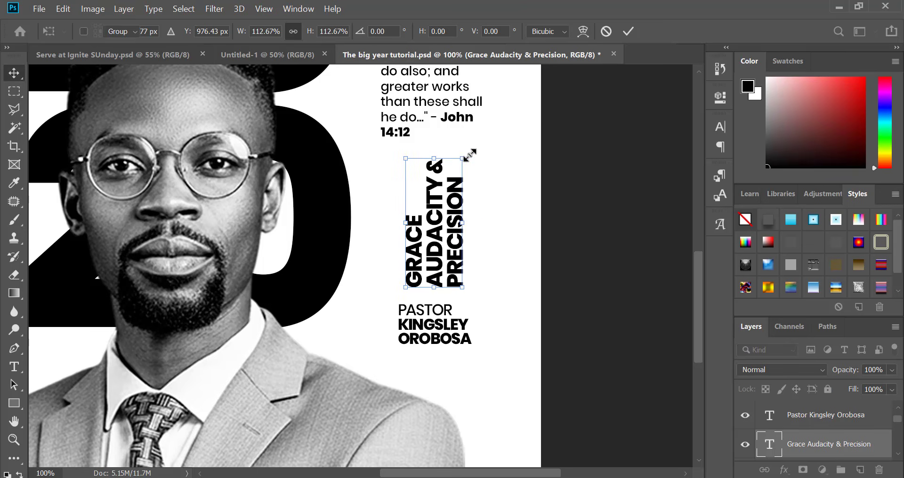
key(ctrl+minus)
key(ctrl+minus)
click(648, 245)
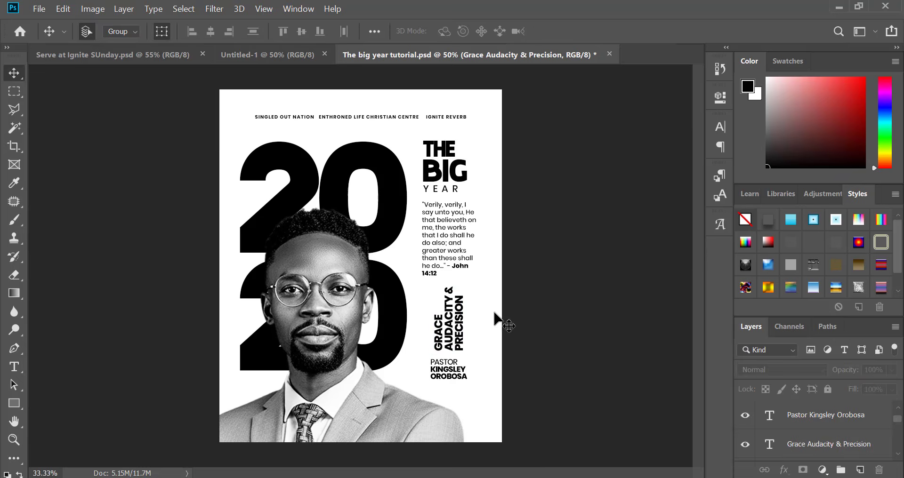
Step: Nudge the pastor's name text down to widen the gap below Grace Audacity & Precision, and deselect it
key(ctrl+minus)
key(ctrl+plus)
key(ctrl+plus)
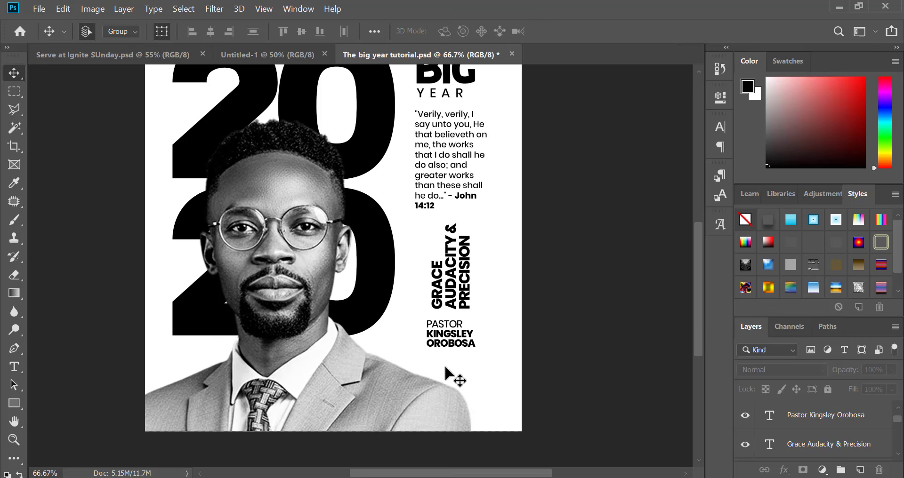
click(447, 348)
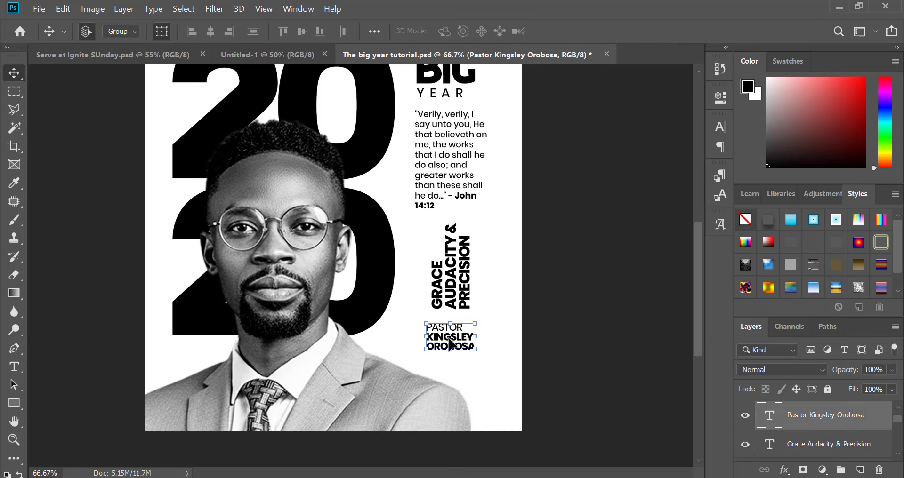
key(ctrl+minus)
key(ctrl+minus)
key(ctrl+minus)
click(470, 194)
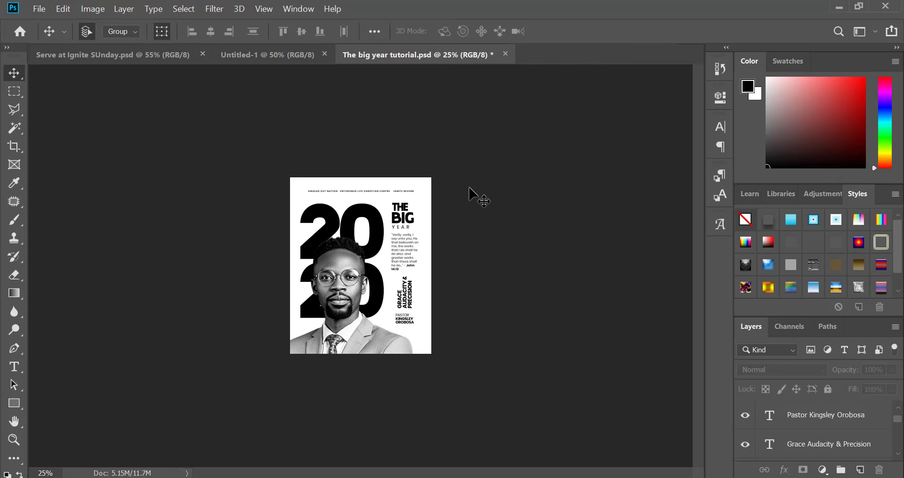
Step: Move the word THE of the title up, away from the word BIG
scroll(433, 149, up, 4)
click(450, 151)
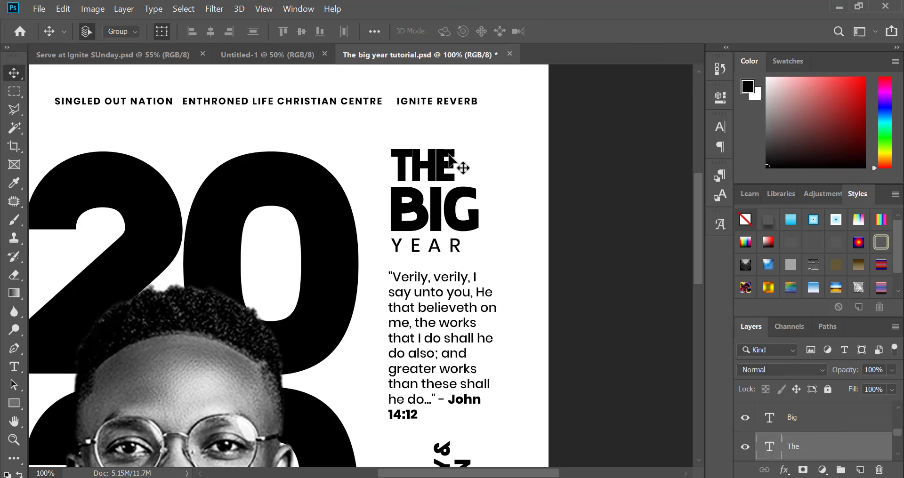
key(shift+Up)
key(shift+Up)
key(shift+Up)
Step: Scale the word BIG to about 109%, place it just above YEAR and deselect it
drag(464, 200, 492, 176)
click(490, 176)
key(Return)
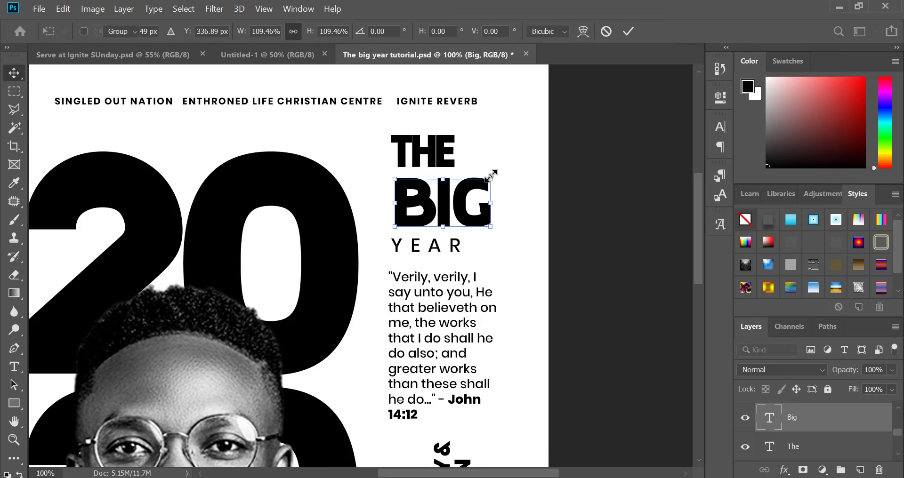
click(510, 146)
key(Return)
click(521, 147)
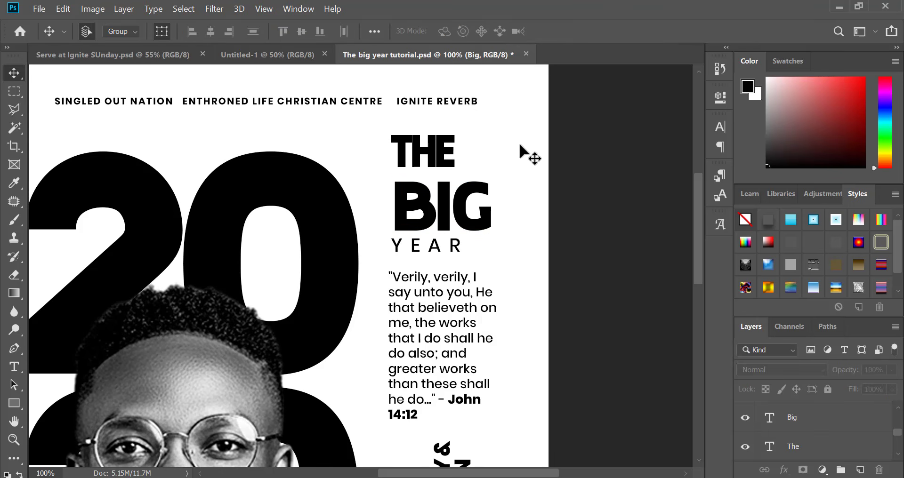
Step: Move the word THE down until it sits just above the enlarged word BIG
drag(520, 146, 441, 151)
key(shift+Down)
key(shift+Down)
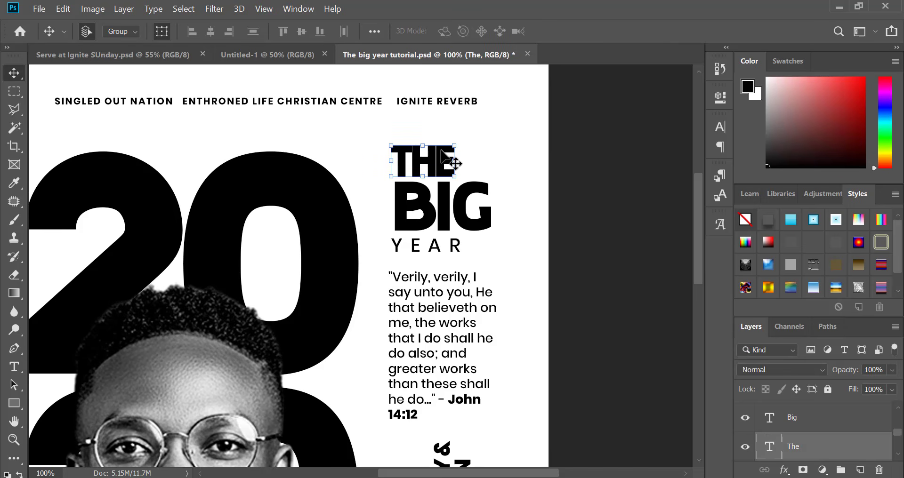
Step: Select the title words THE, BIG and YEAR together, align their left edges, and deselect them
drag(527, 140, 431, 258)
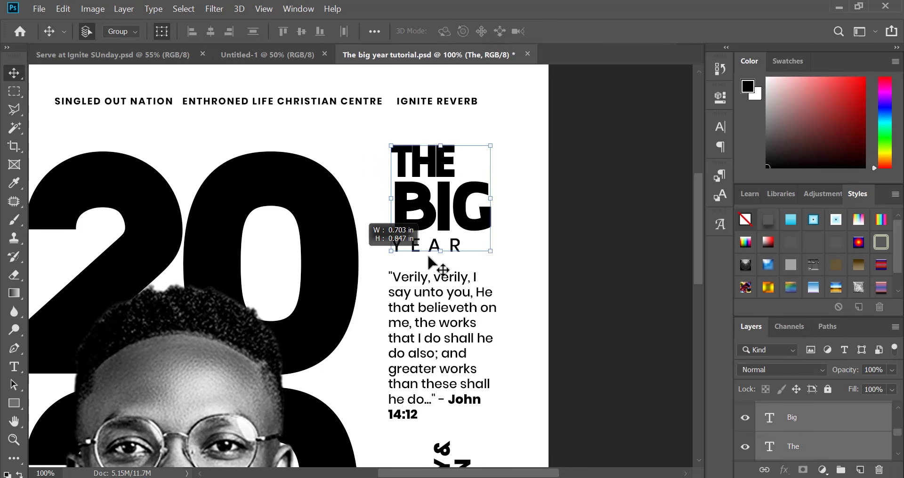
click(193, 33)
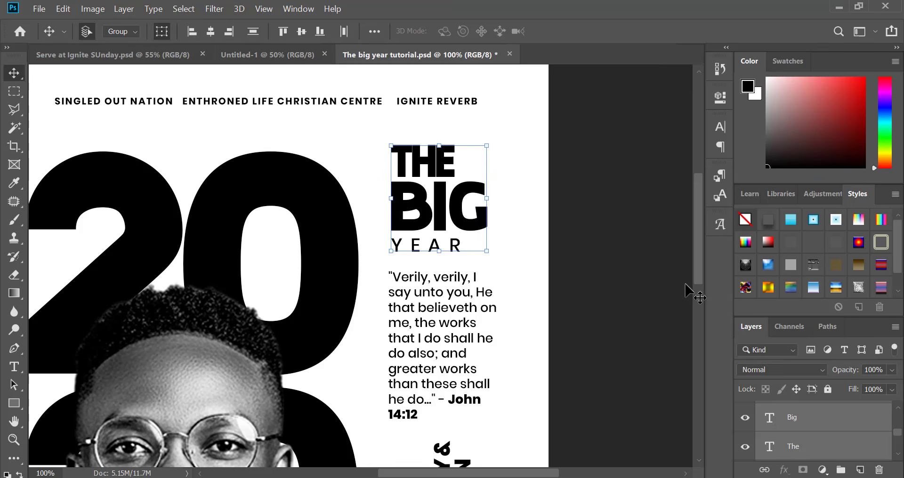
click(655, 296)
scroll(562, 304, down, 3)
scroll(514, 319, up, 2)
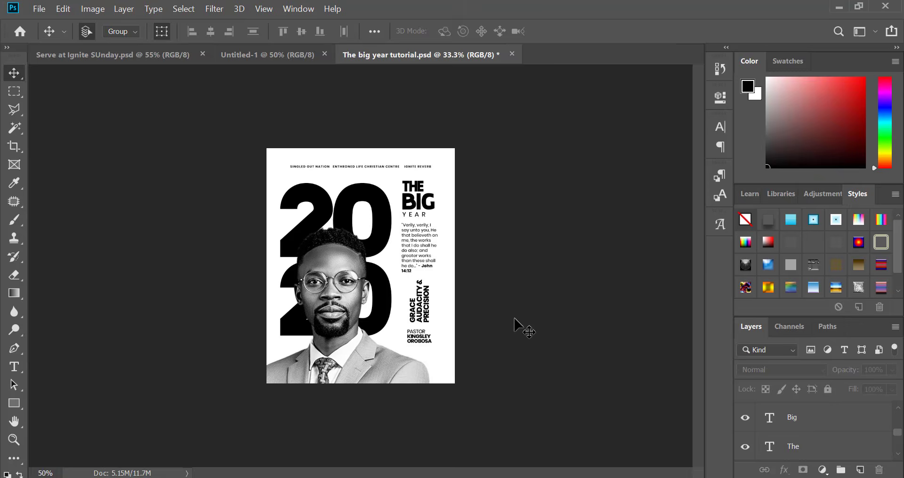
scroll(518, 327, down, 1)
scroll(472, 343, down, 3)
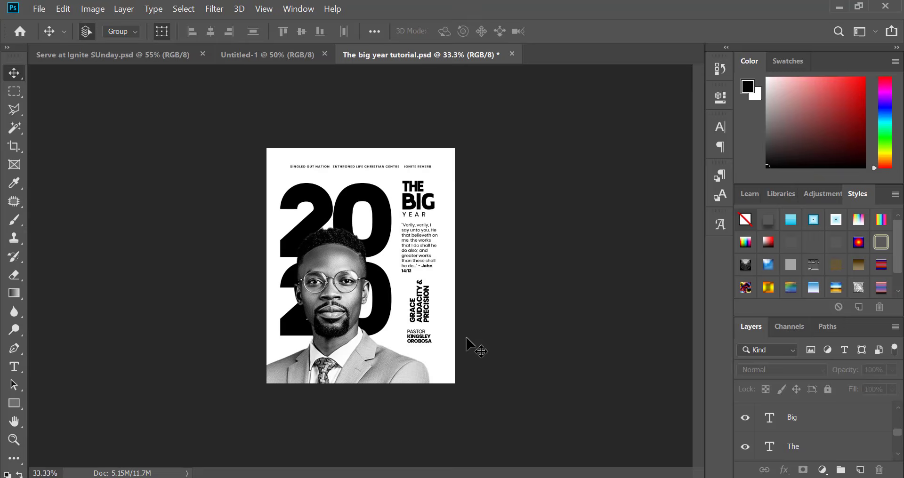
scroll(361, 282, up, 2)
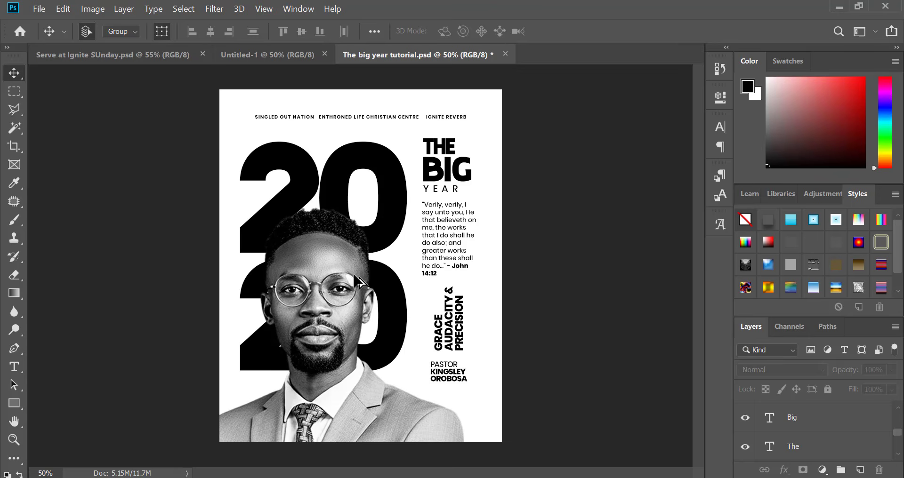
key(ctrl+minus)
key(ctrl+minus)
key(ctrl+plus)
key(ctrl+plus)
Step: Browse the image files in the Downloads folder for a background picture for the flyer
key(ctrl+o)
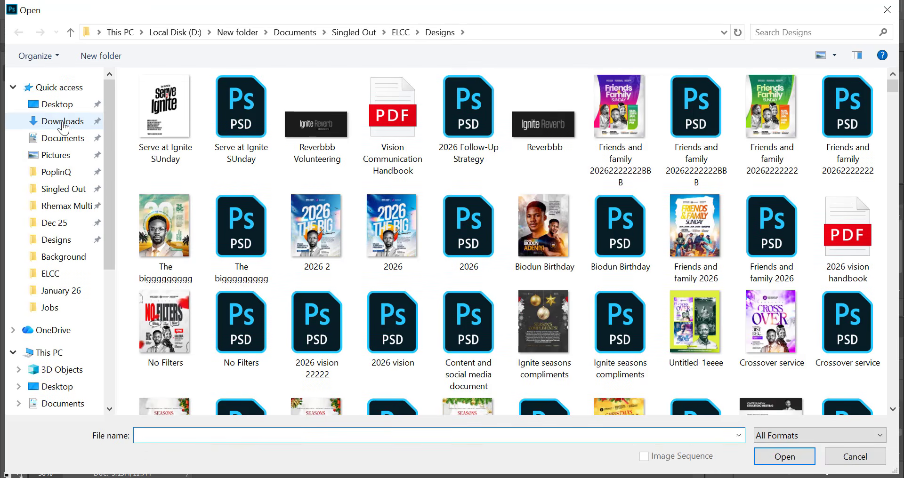
click(58, 123)
scroll(429, 243, down, 10)
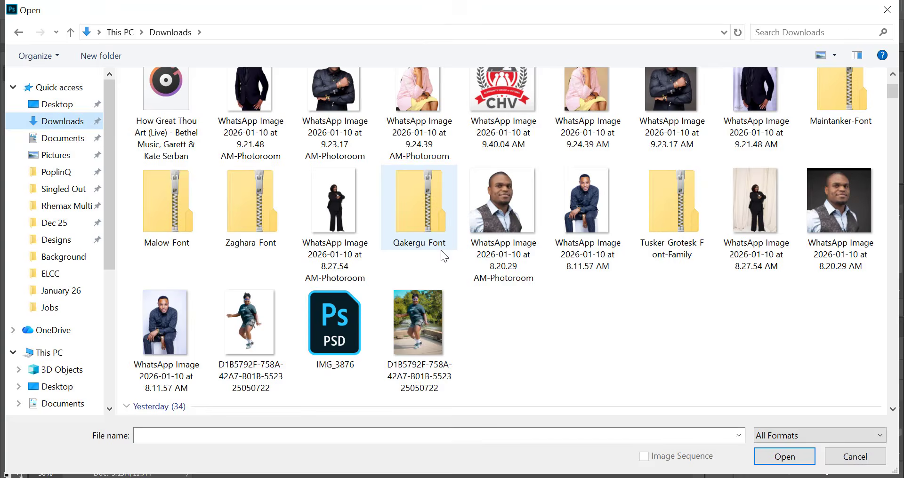
scroll(443, 255, down, 8)
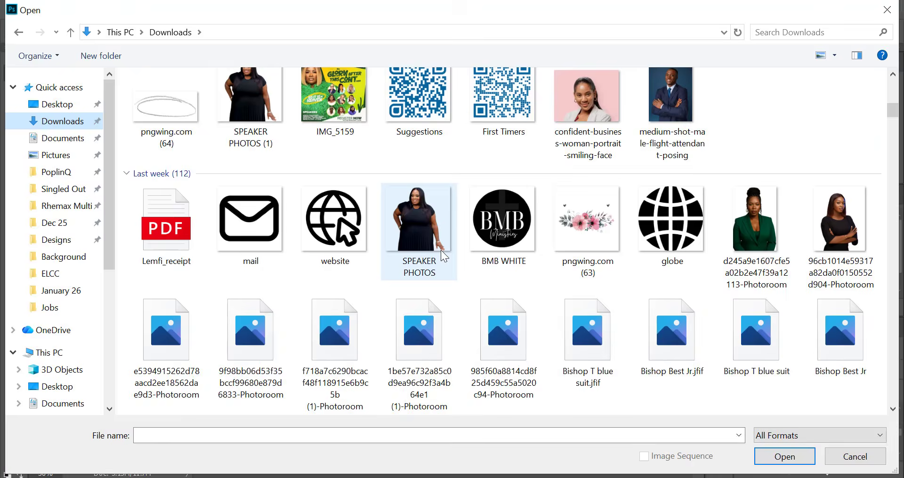
scroll(443, 255, down, 8)
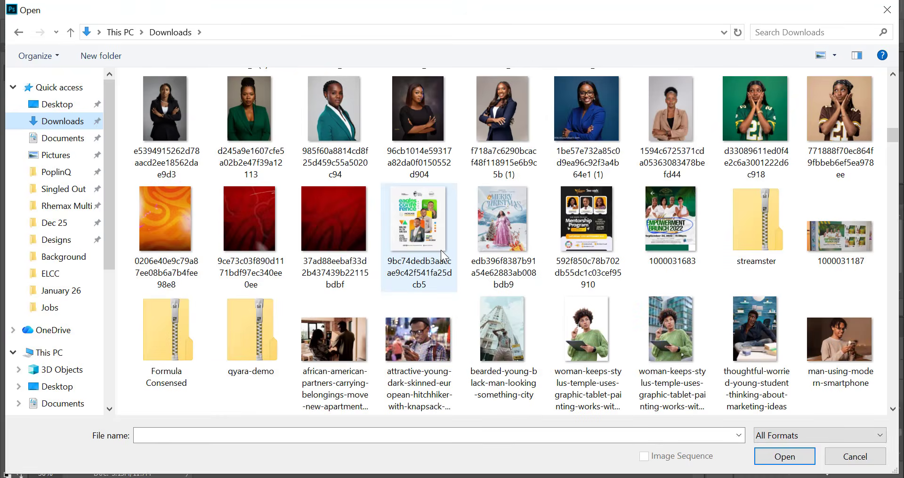
scroll(442, 256, down, 4)
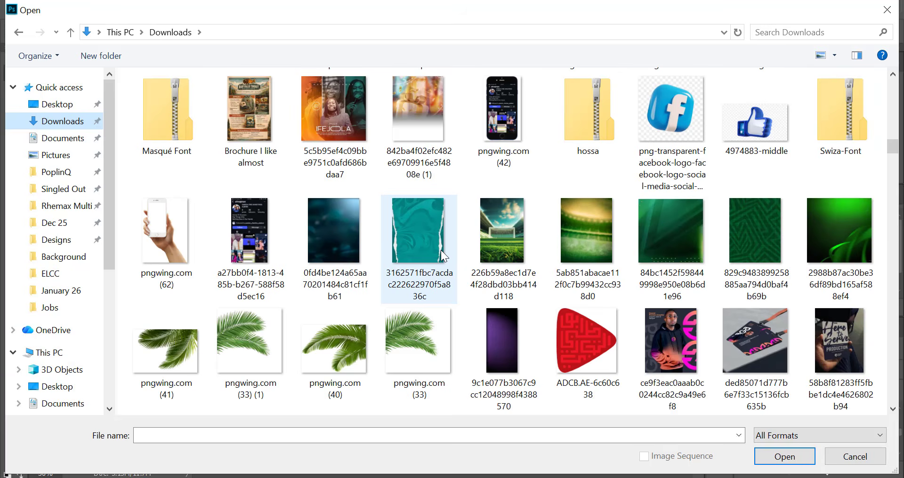
scroll(440, 250, down, 12)
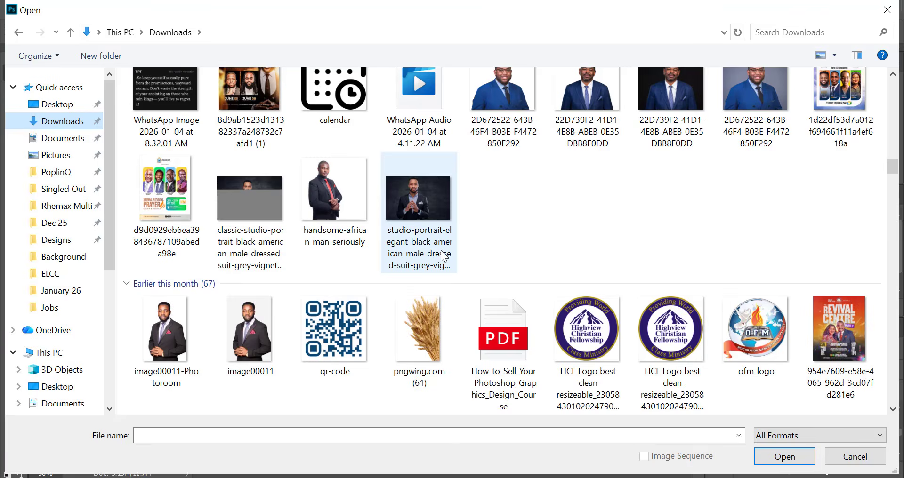
scroll(442, 256, down, 10)
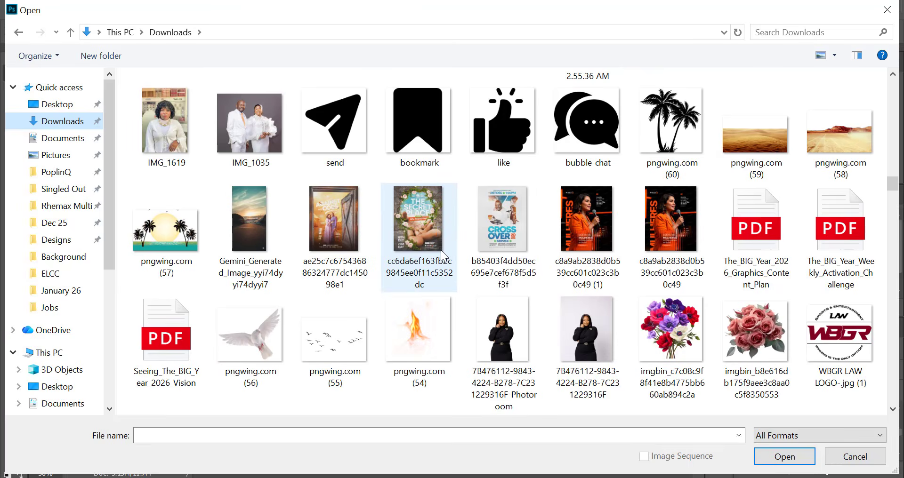
scroll(441, 250, down, 2)
scroll(441, 251, down, 4)
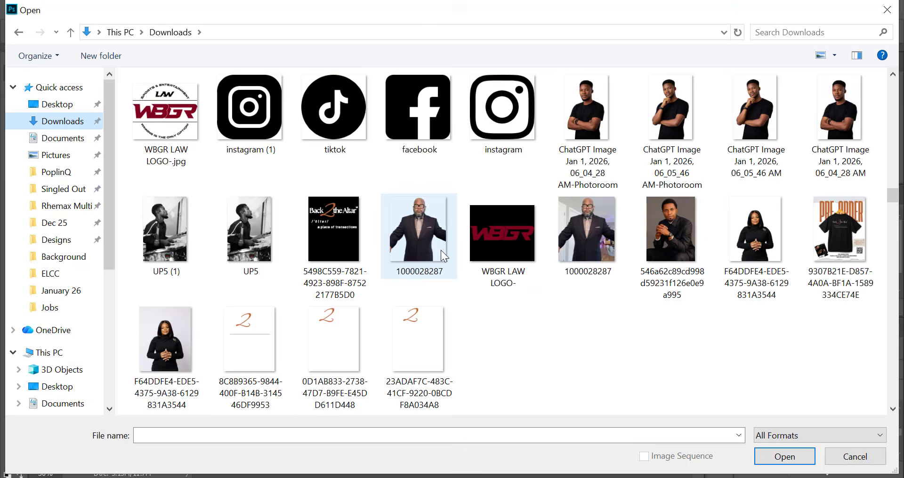
scroll(441, 250, down, 8)
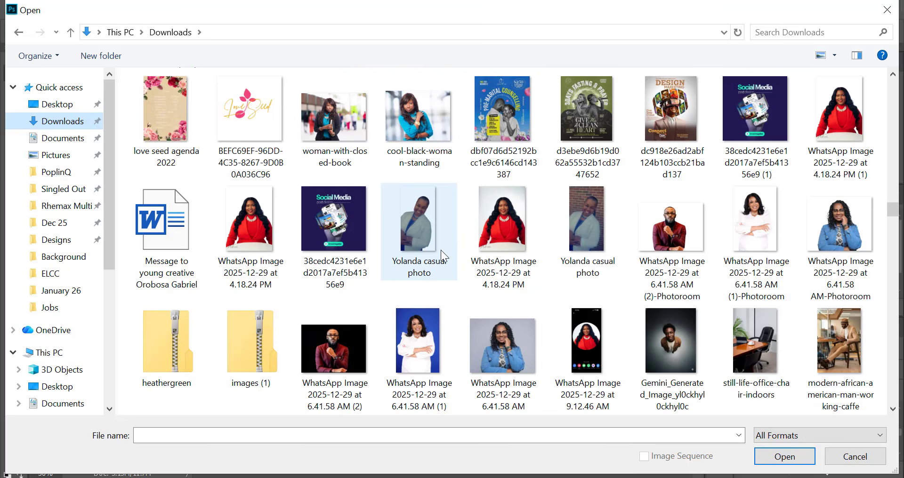
scroll(441, 250, down, 4)
scroll(441, 250, down, 8)
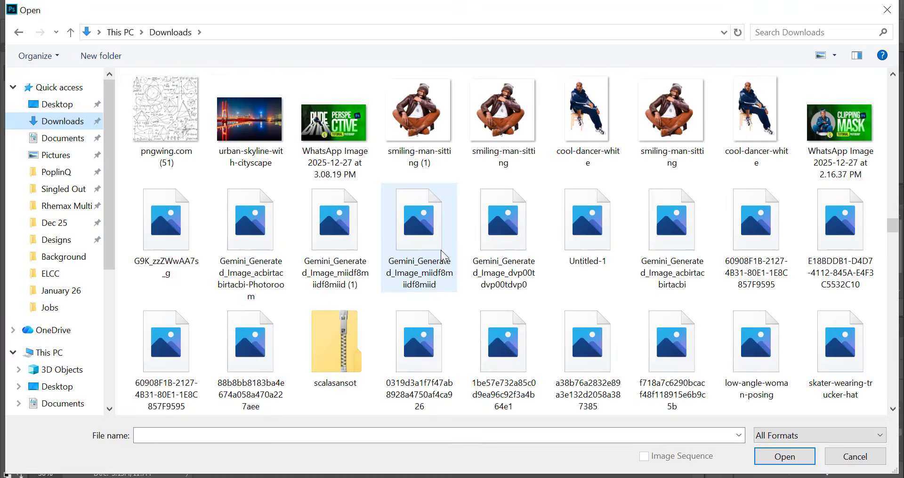
scroll(441, 250, down, 4)
scroll(441, 250, down, 10)
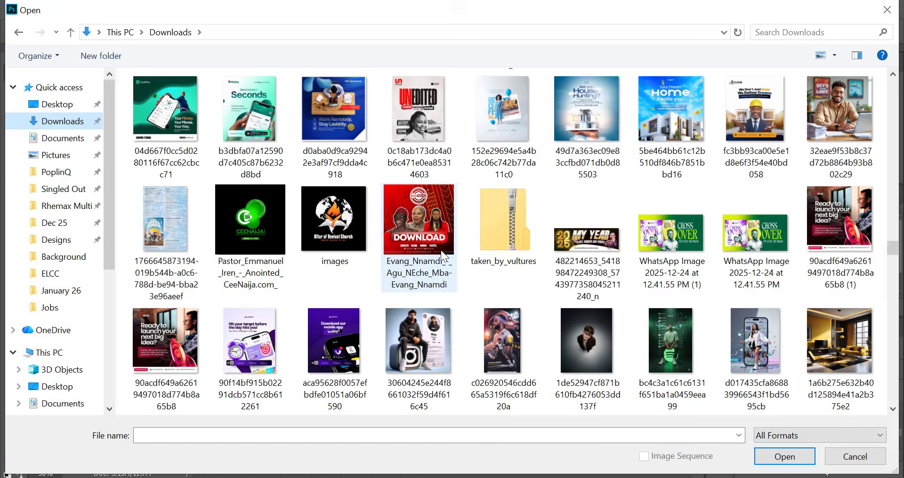
scroll(441, 250, down, 5)
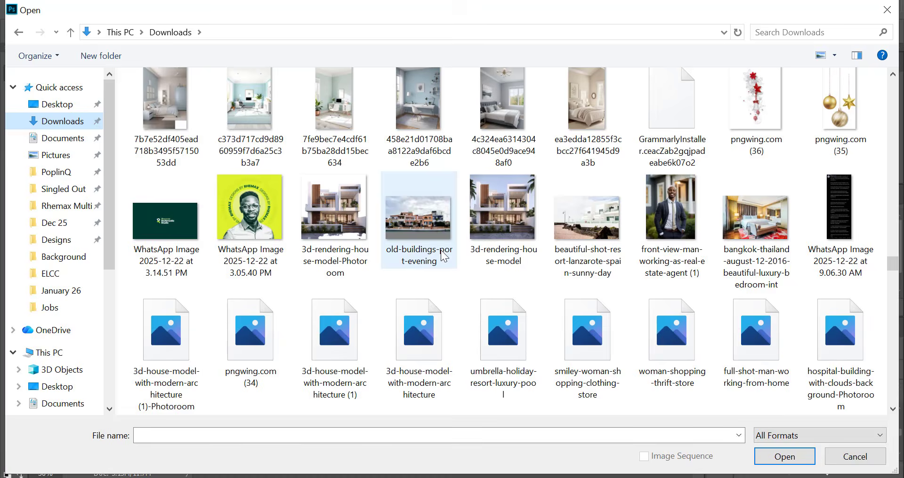
scroll(444, 256, down, 2)
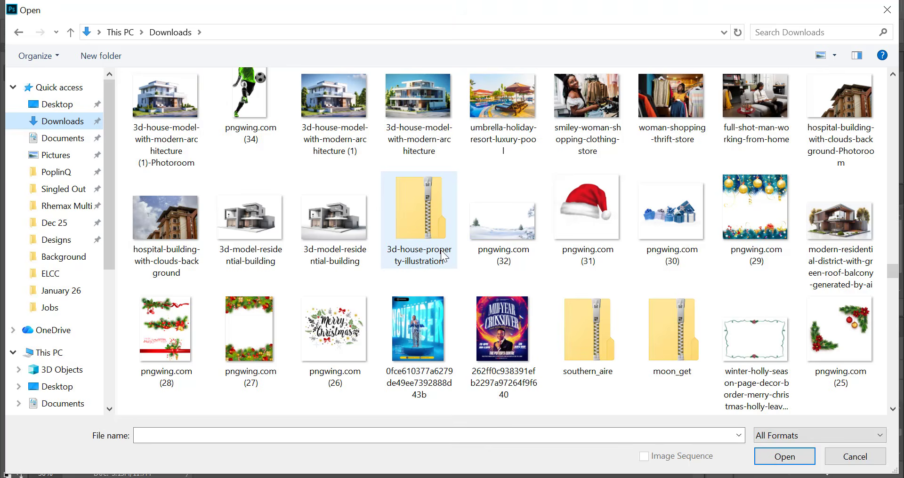
scroll(443, 257, down, 6)
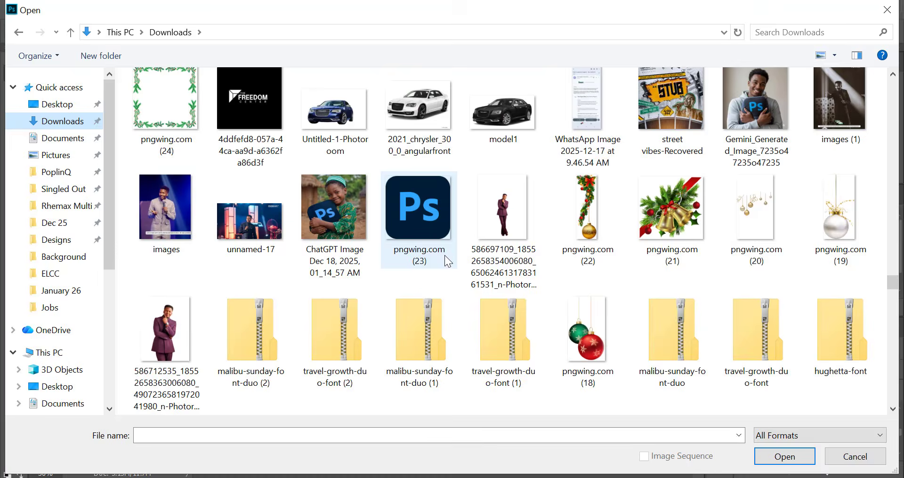
scroll(446, 261, down, 2)
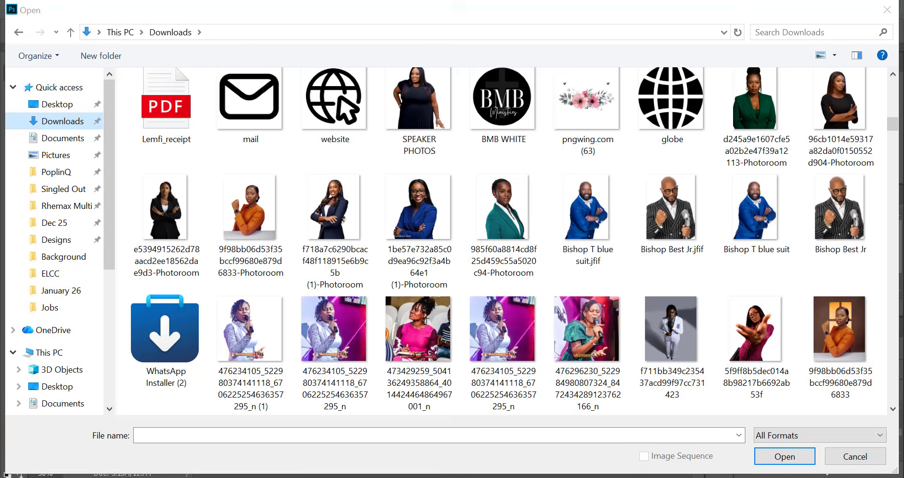
key(alt+Tab)
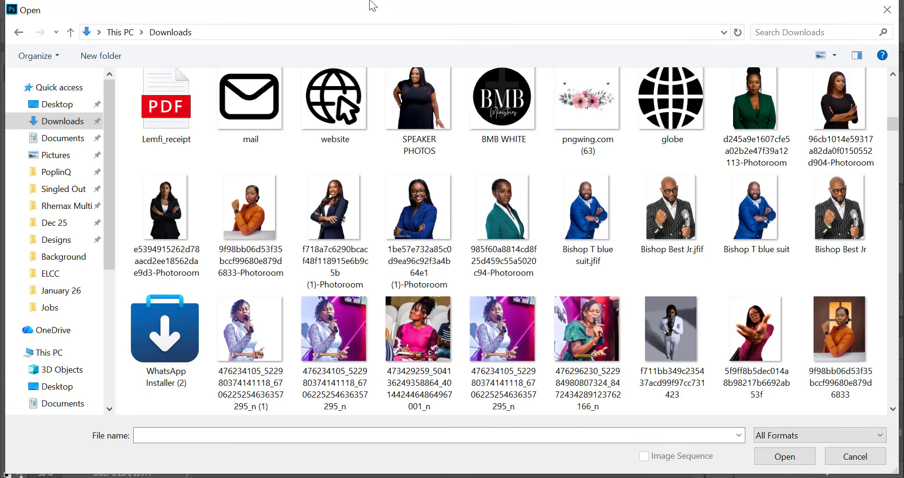
click(371, 5)
Step: Open the beach sunset photo a9f40765d2ec9933aaa5536a4c04630c.jpg from New folder (3) inside the Background folder
click(67, 263)
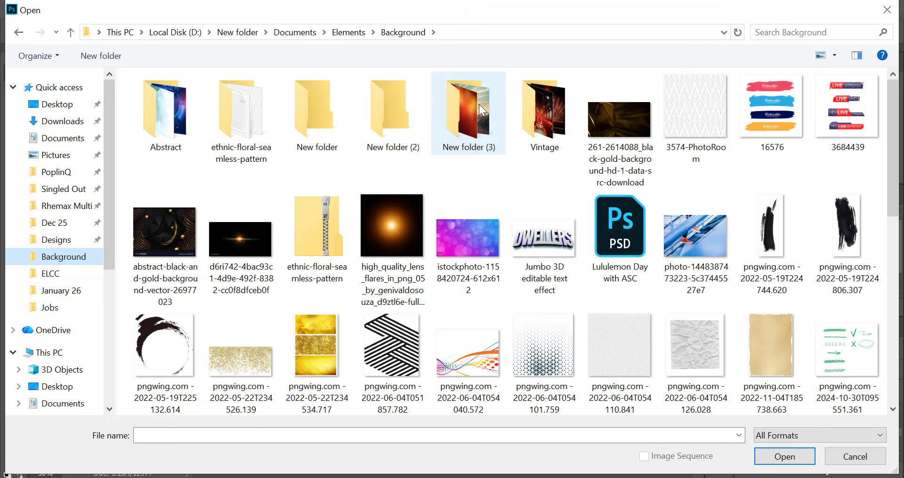
click(480, 105)
double_click(480, 107)
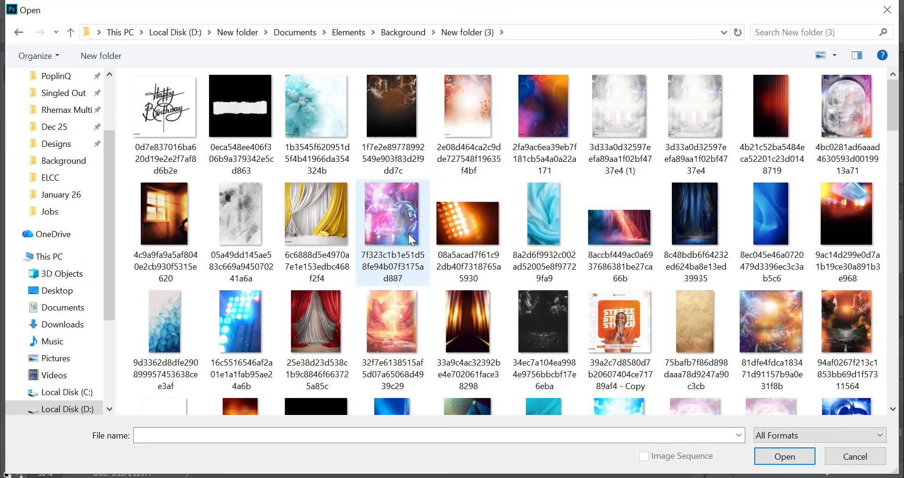
scroll(409, 233, down, 3)
scroll(408, 234, down, 3)
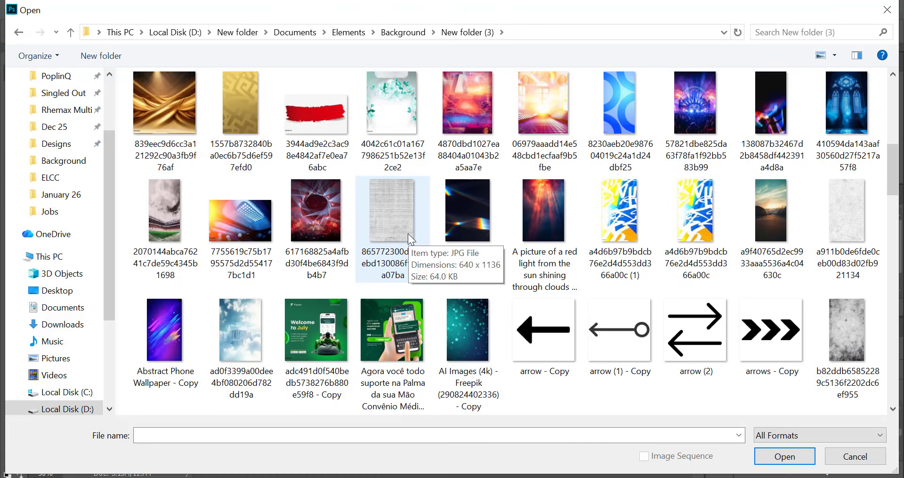
scroll(408, 234, down, 5)
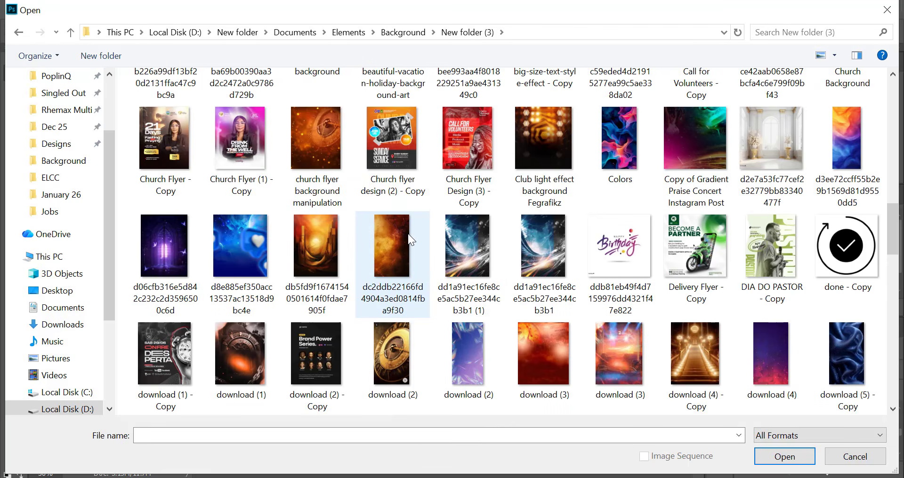
scroll(408, 234, up, 10)
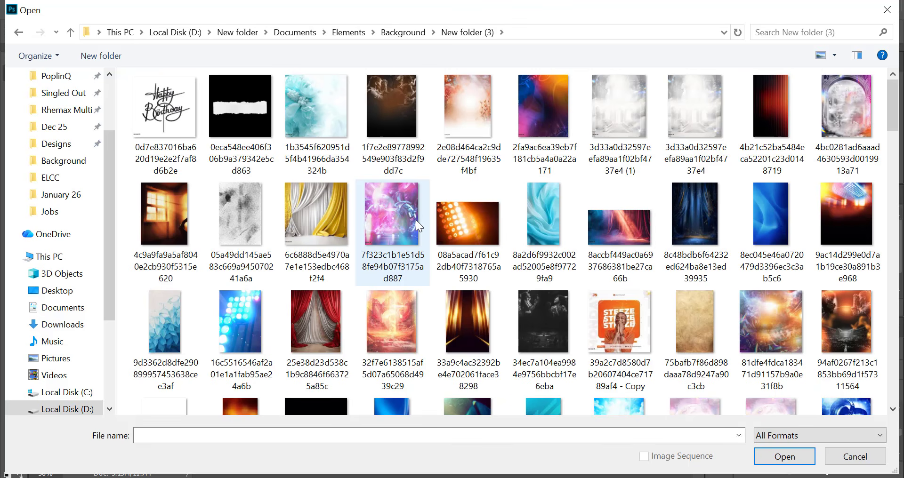
drag(893, 113, 893, 183)
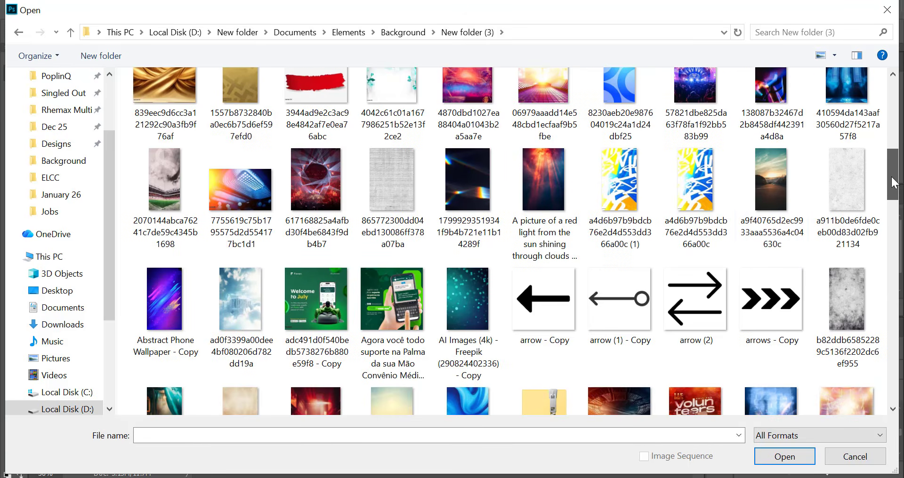
double_click(777, 165)
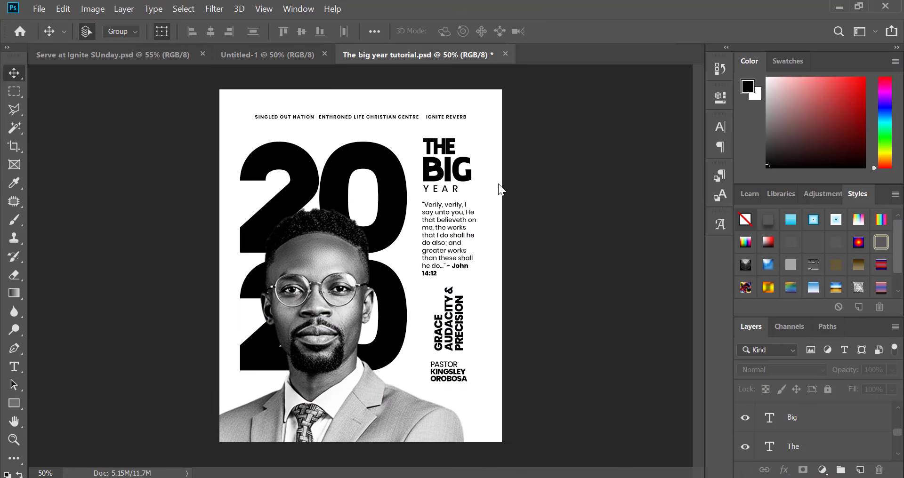
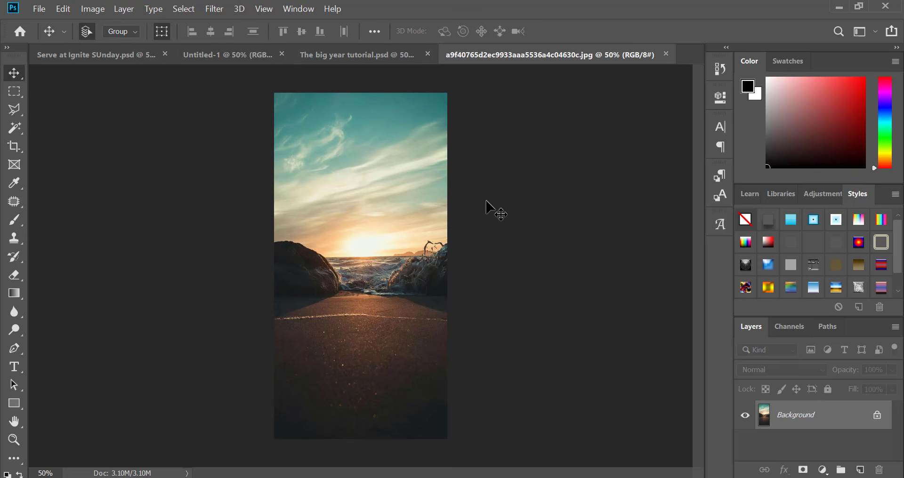
Step: Copy the whole sunset photo into the flyer document and place its layer directly below the 20 20 numerals
key(ctrl+a)
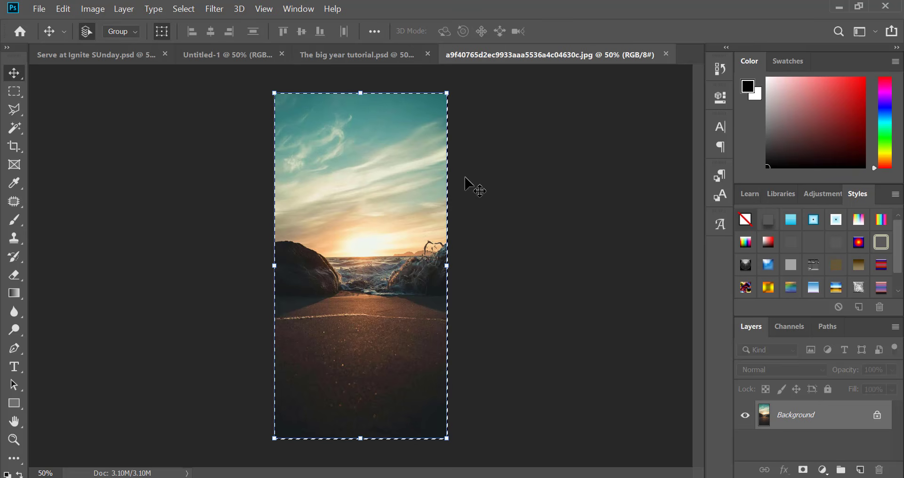
click(665, 54)
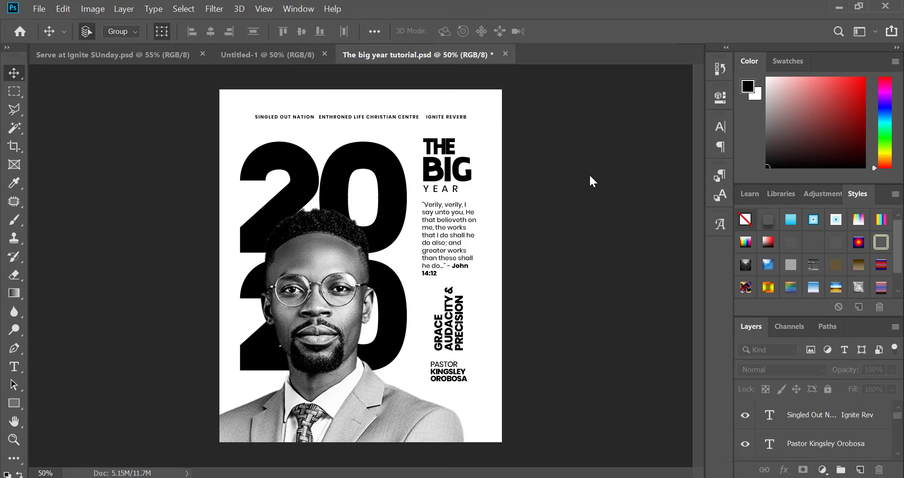
key(ctrl+v)
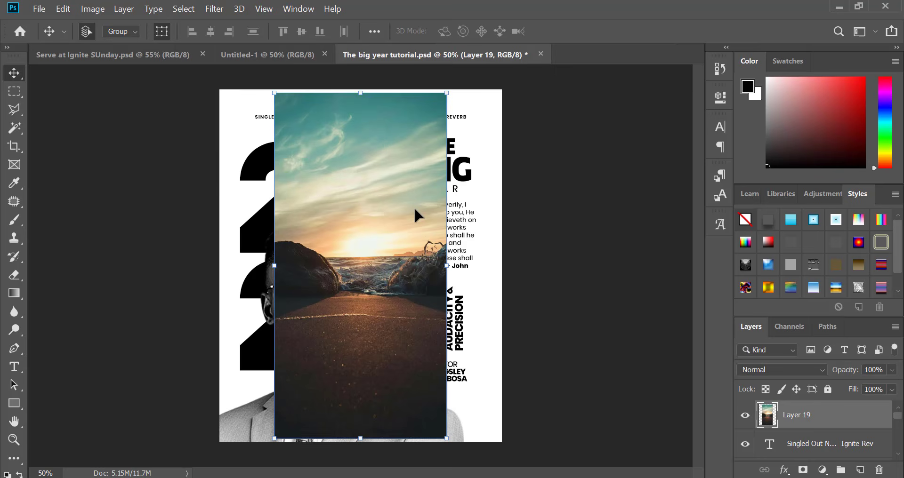
key(ctrl+minus)
key(ctrl+bracketleft)
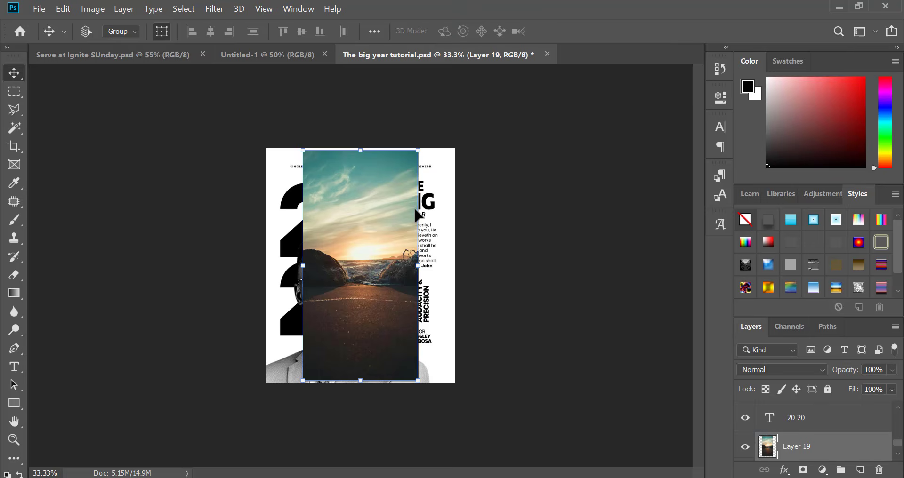
Step: Move the sunset photo down and scale it to about 177.45% so it covers the whole flyer background
drag(389, 181, 384, 249)
click(413, 219)
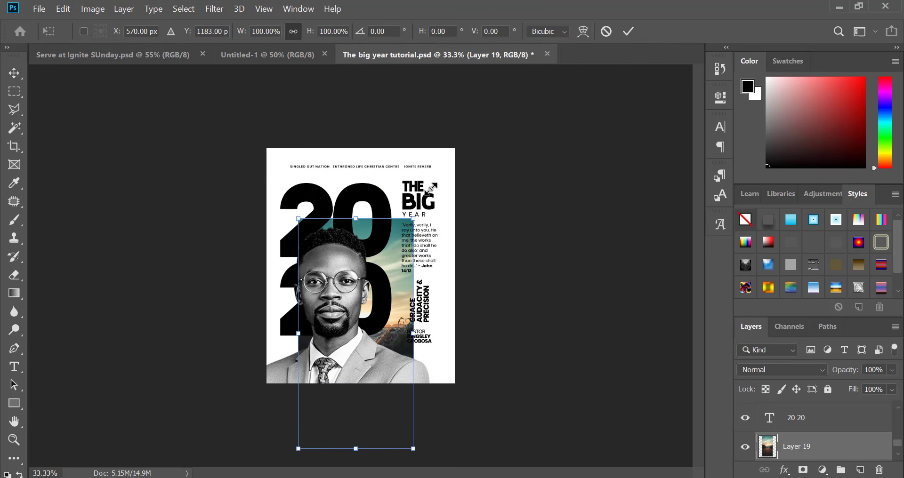
drag(436, 178, 469, 135)
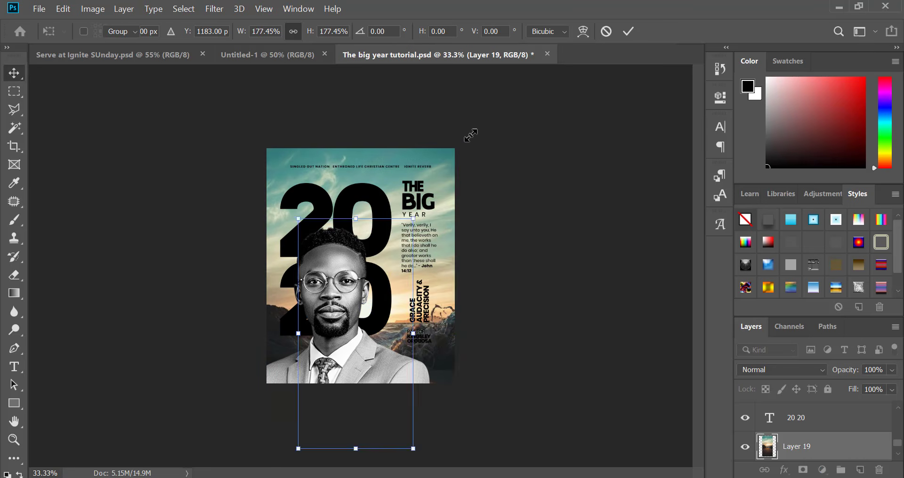
key(Return)
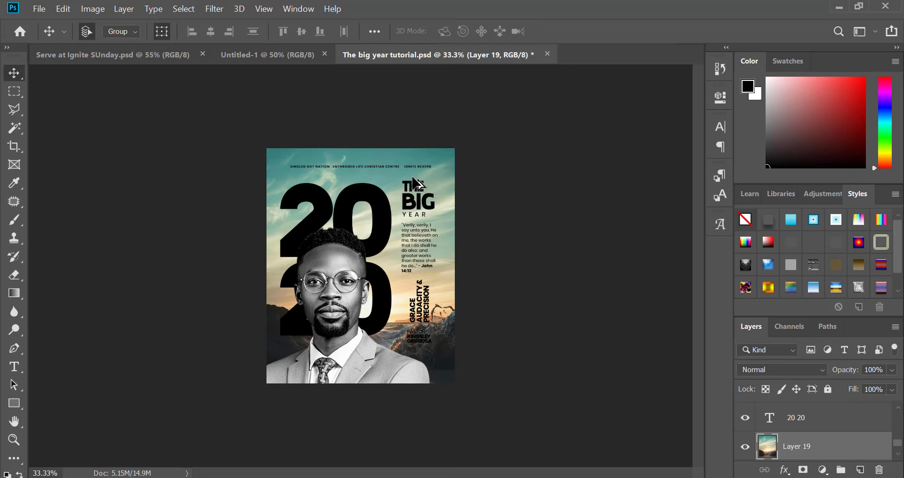
Step: Recolour the BIG title text with a teal sampled from the sky beside the flyer's title
scroll(413, 178, up, 2)
click(435, 170)
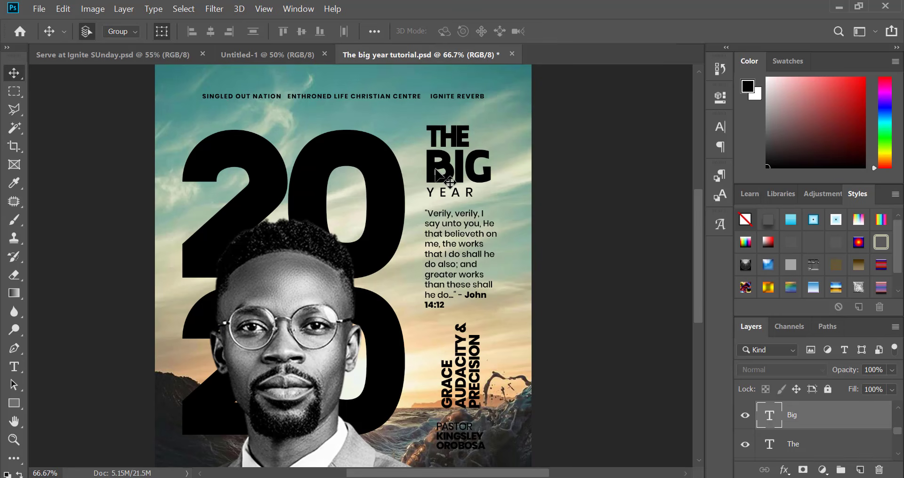
click(719, 126)
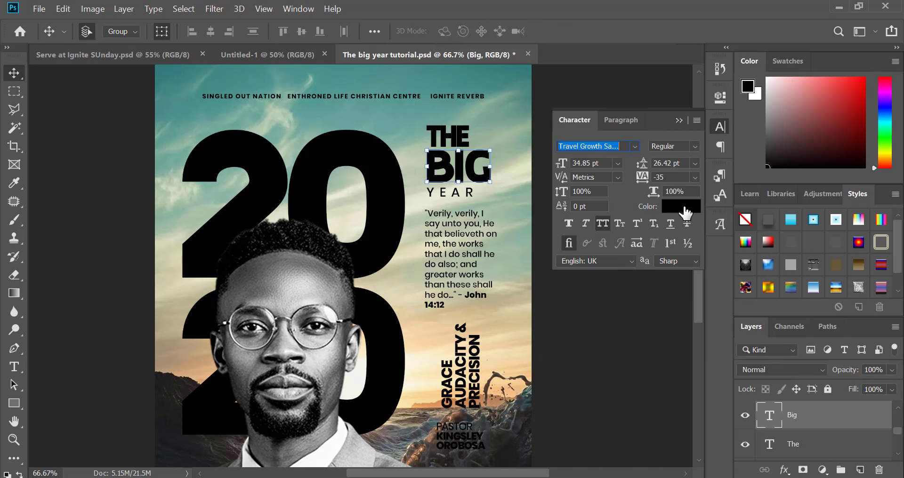
click(683, 207)
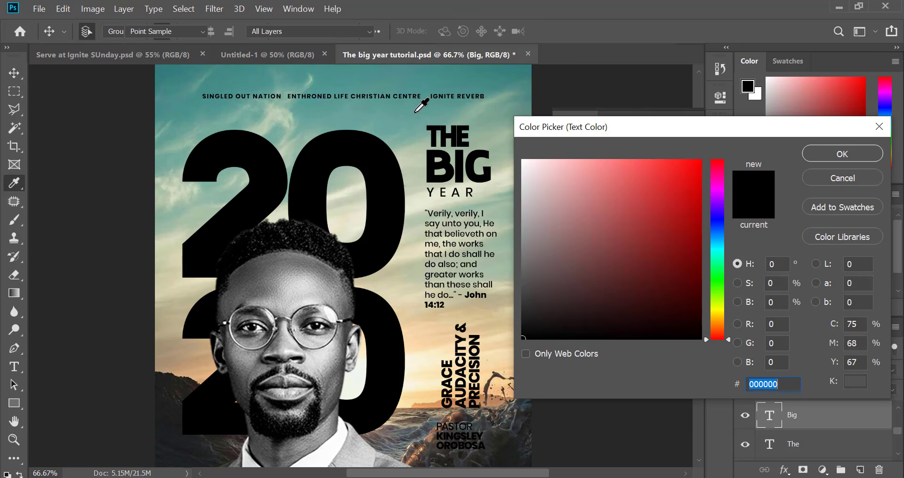
click(417, 115)
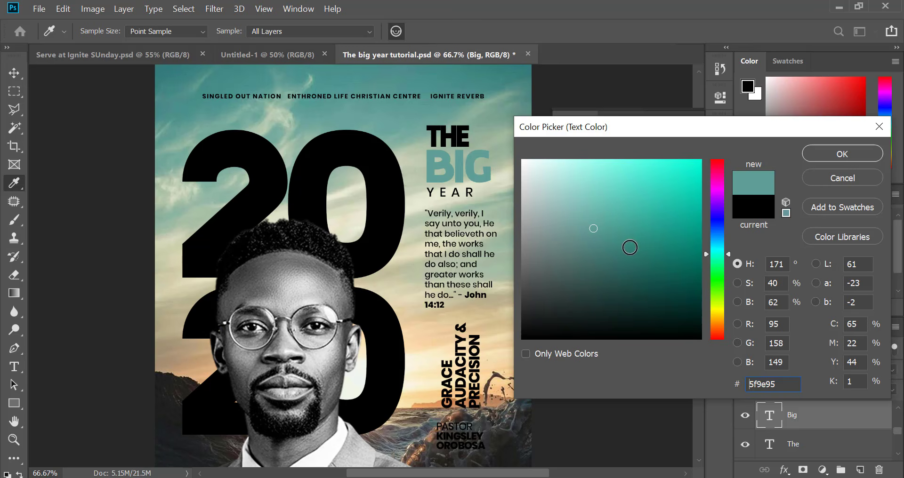
Step: Darken the BIG text's sampled colour to a deep teal, #107163, and apply it
click(621, 234)
click(667, 260)
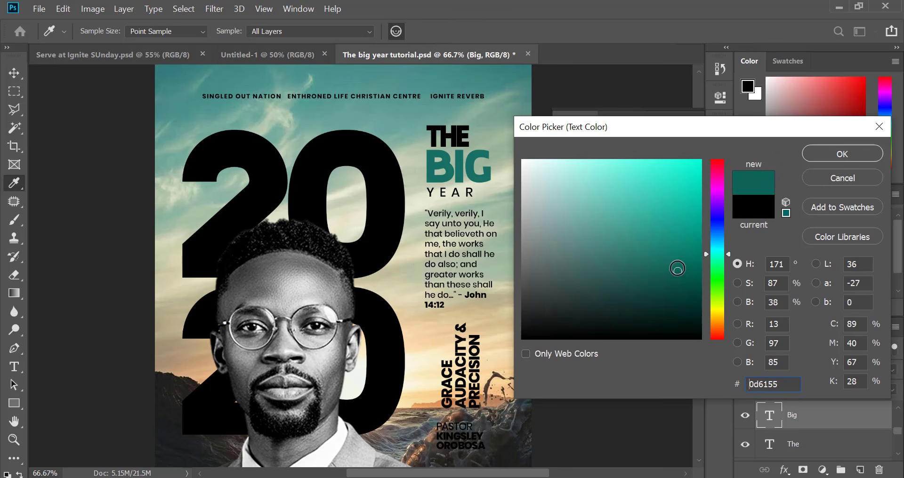
click(677, 260)
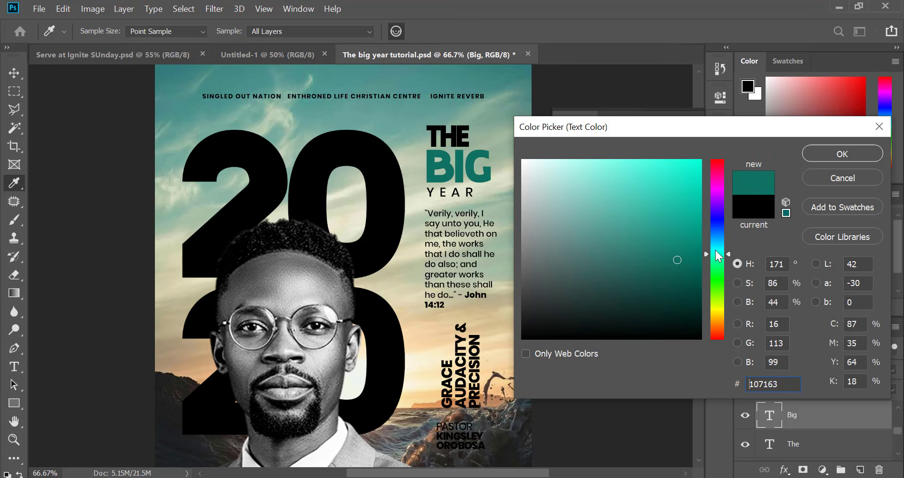
click(675, 252)
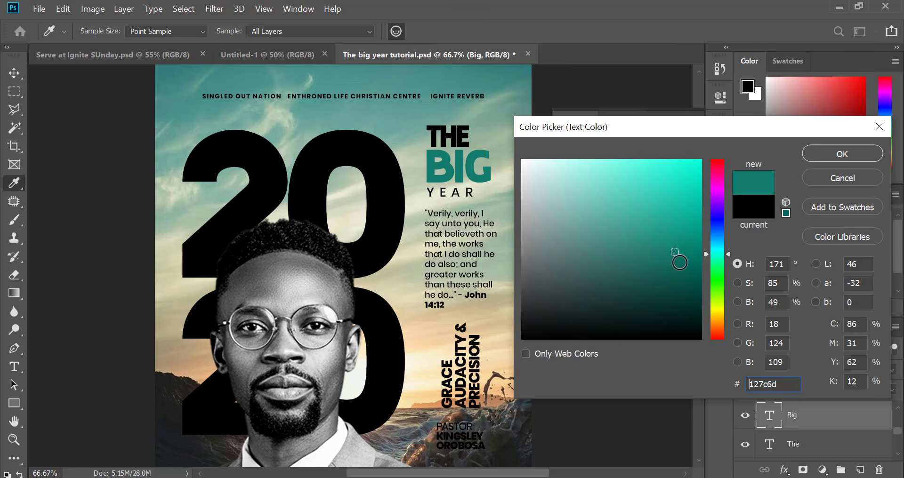
click(676, 201)
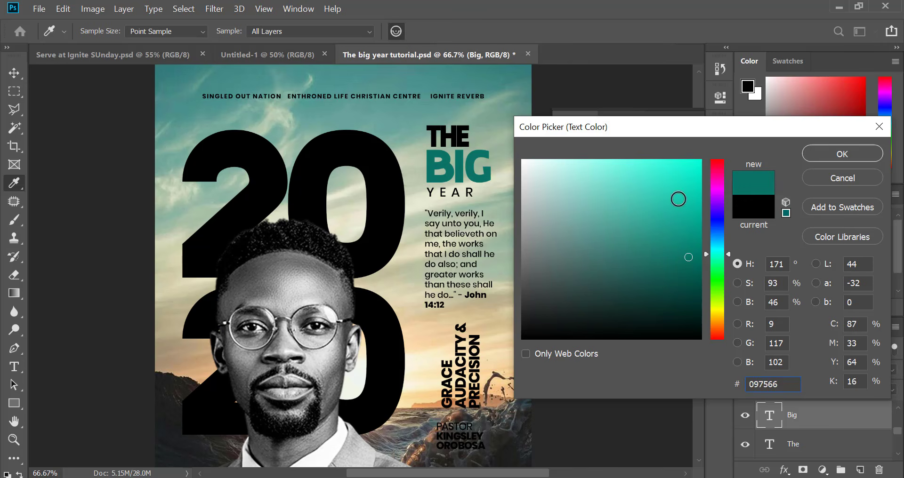
click(676, 227)
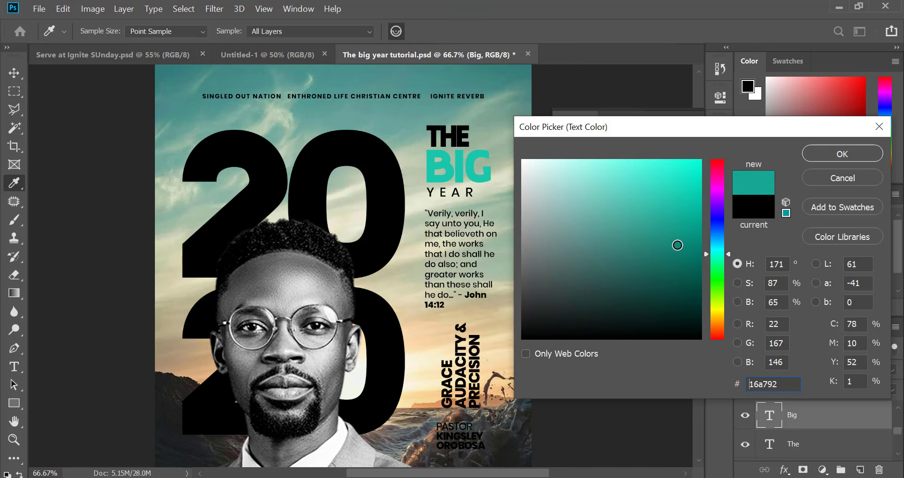
click(676, 264)
click(676, 264)
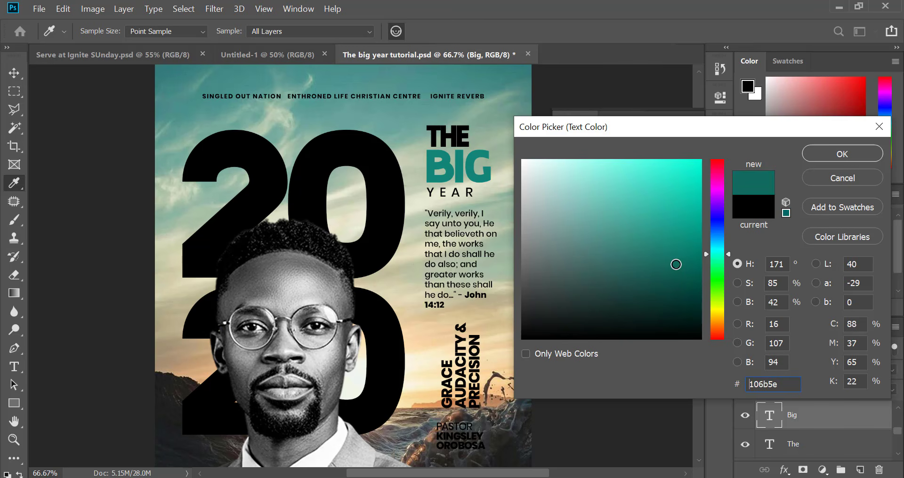
click(676, 260)
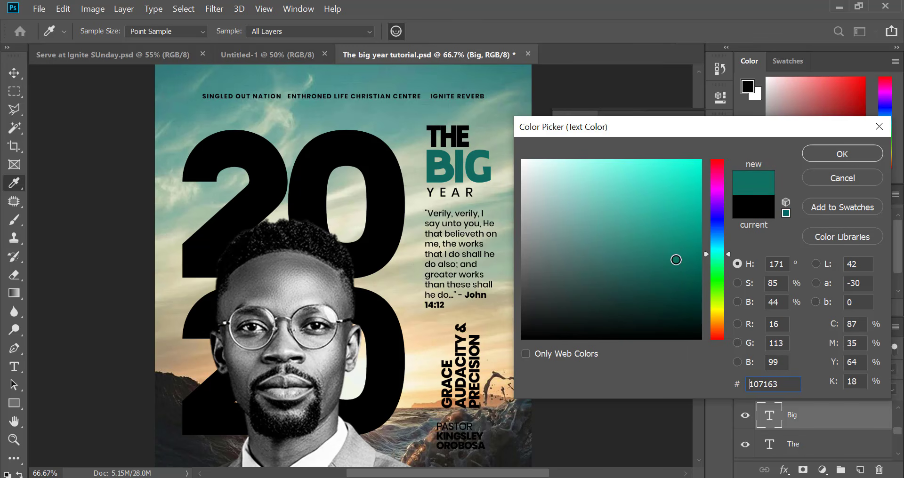
key(Return)
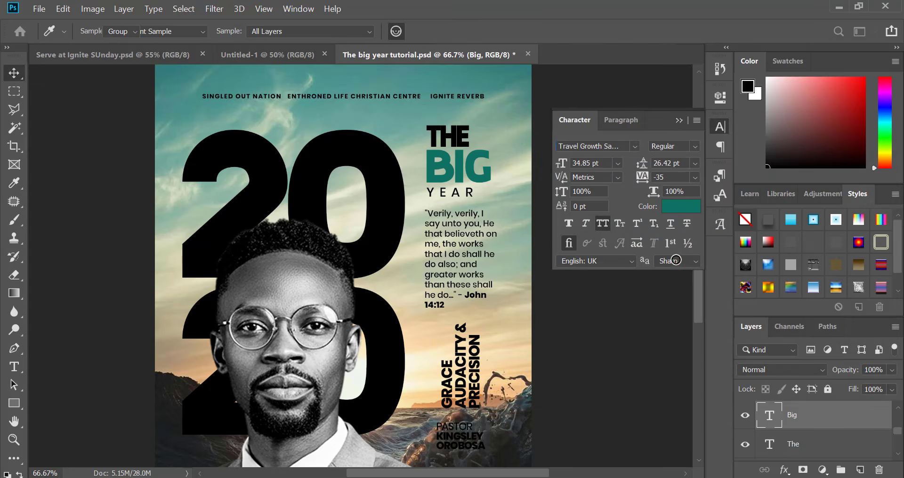
key(v)
click(724, 127)
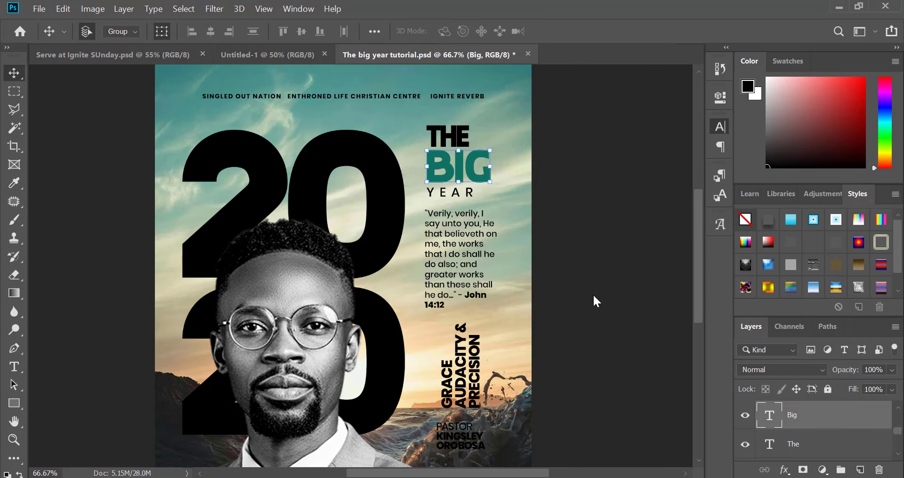
click(593, 295)
Step: Recolour THE, YEAR, the Bible verse and the GRACE AUDACITY & PRECISION text with the teal #107163 sampled from BIG
click(461, 192)
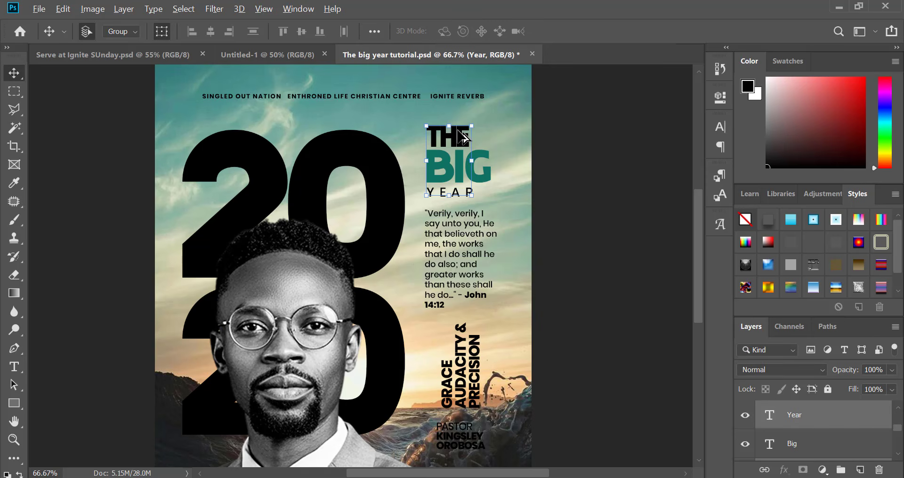
click(476, 253)
shift+click(479, 364)
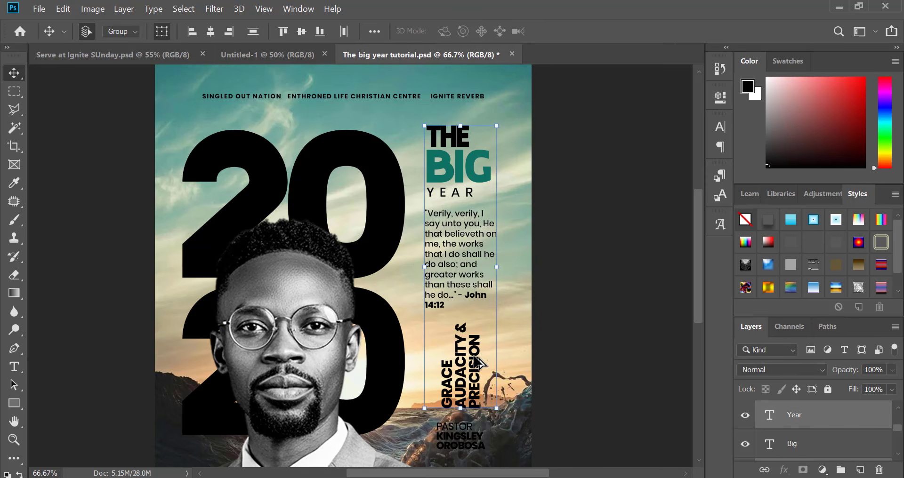
click(721, 126)
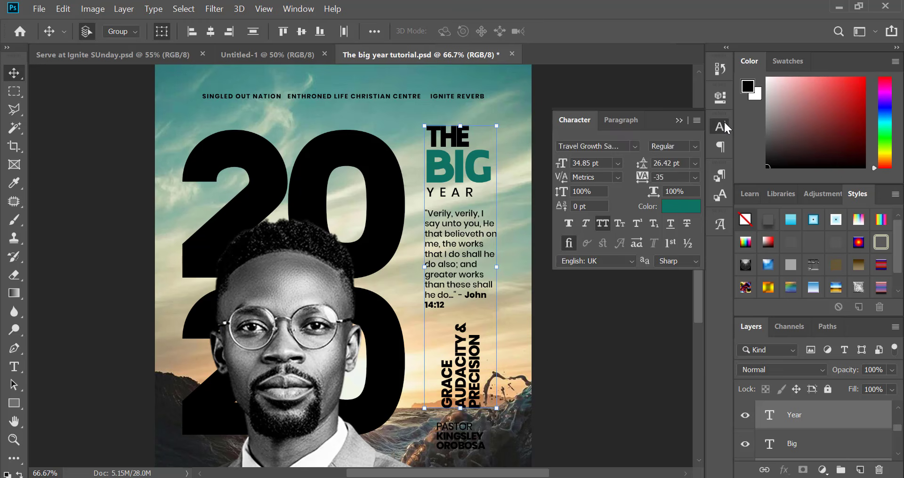
click(680, 216)
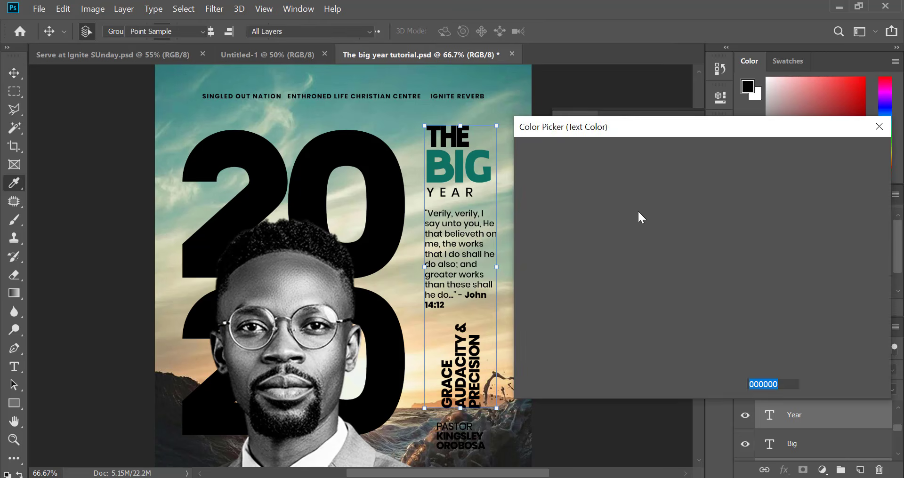
click(460, 168)
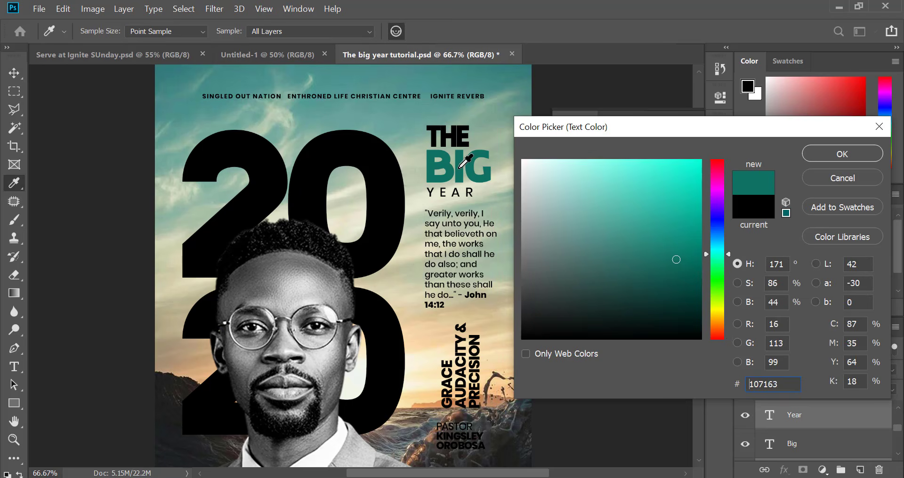
key(Return)
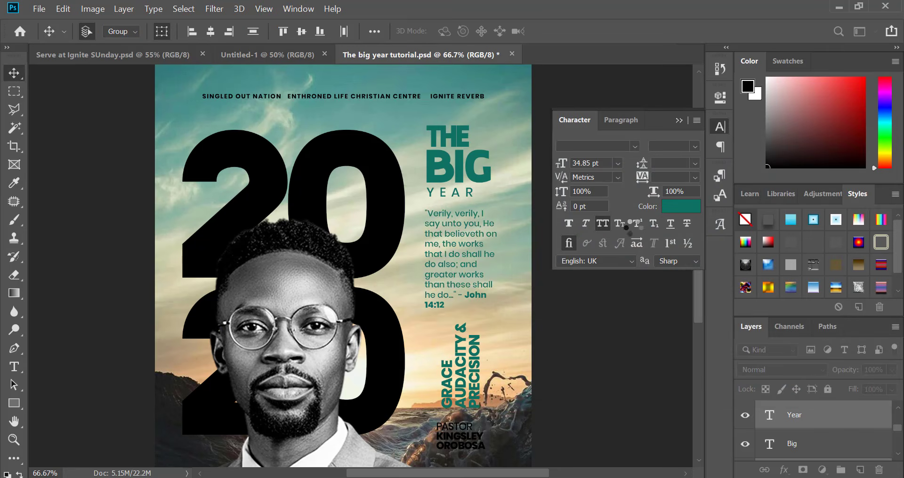
Step: Darken the colour of THE, YEAR, the verse and the vertical GRACE text to #0b5147
click(692, 214)
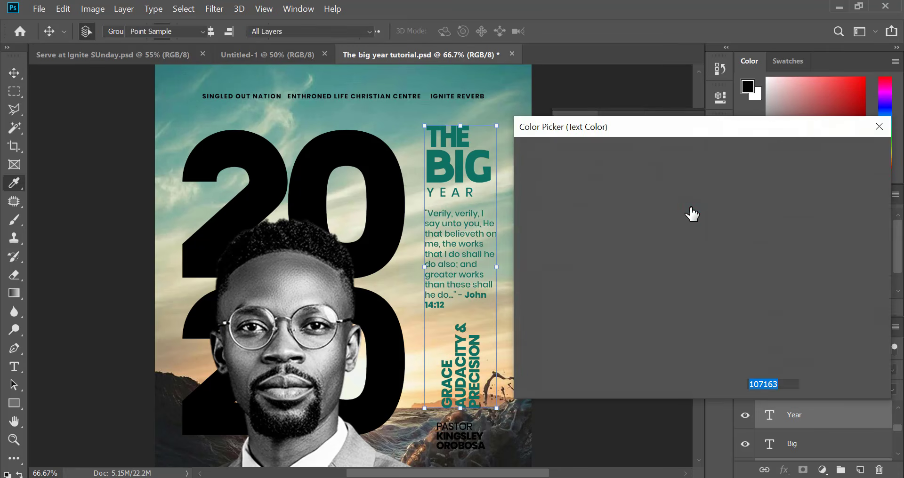
click(676, 283)
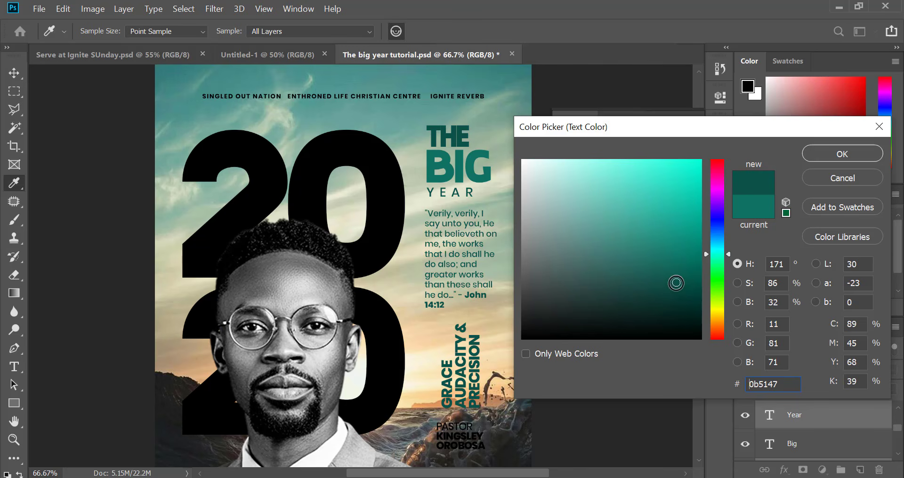
click(841, 154)
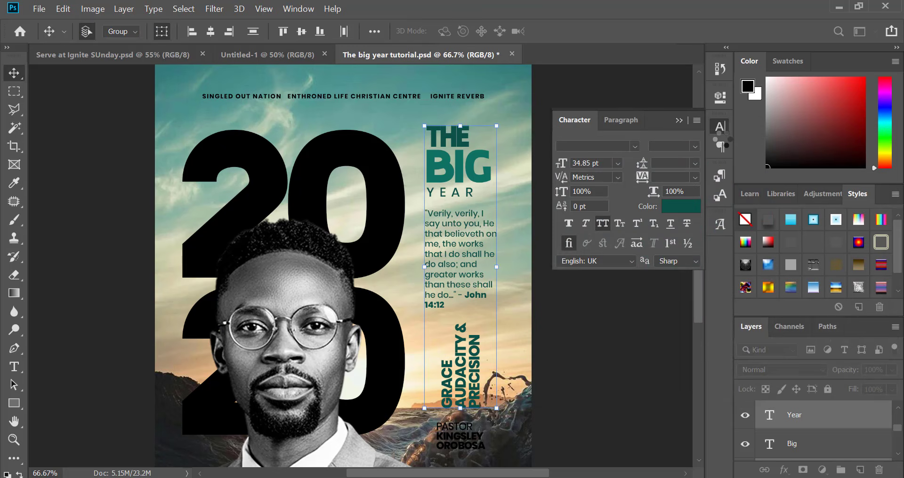
click(720, 126)
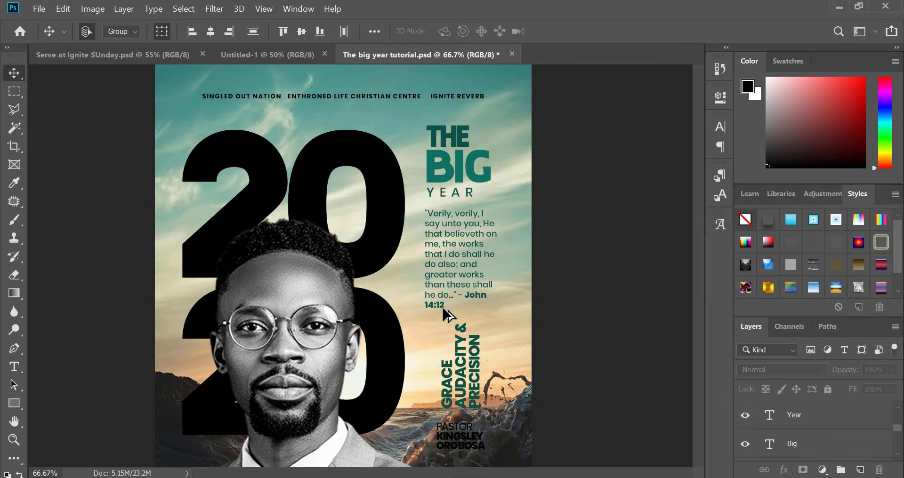
Step: On the sunset photo layer, outline the lower part of the flyer with the Polygonal Lasso, from the portrait's mouth level down past the canvas edges
key(ctrl+minus)
click(468, 119)
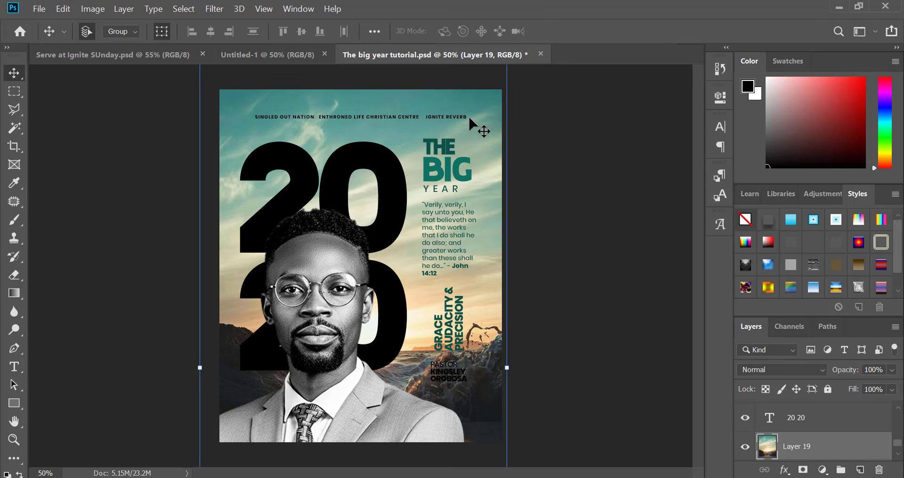
key(l)
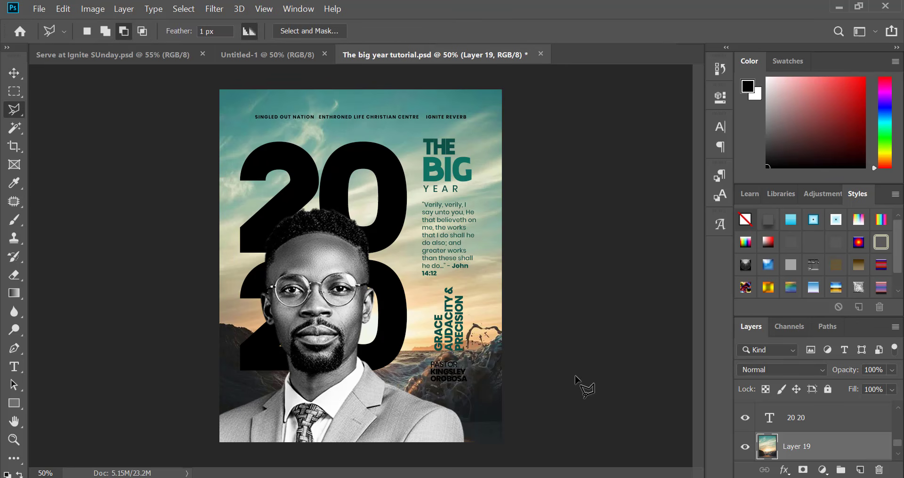
click(591, 398)
click(490, 335)
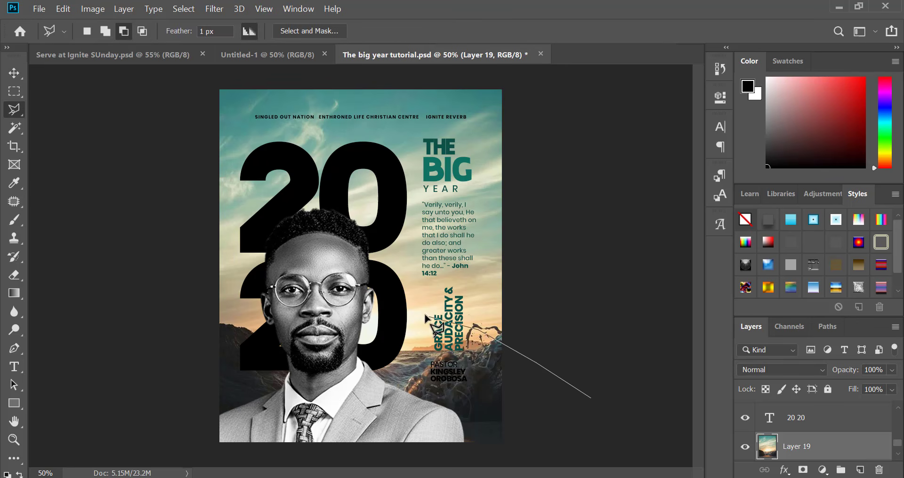
click(431, 316)
click(332, 327)
click(188, 289)
click(156, 305)
click(148, 365)
click(160, 412)
click(186, 447)
click(275, 455)
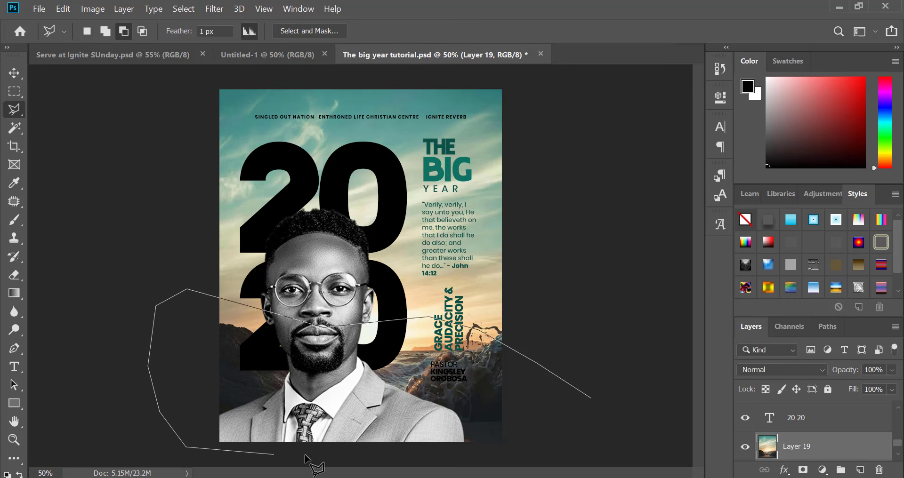
click(476, 451)
double_click(615, 426)
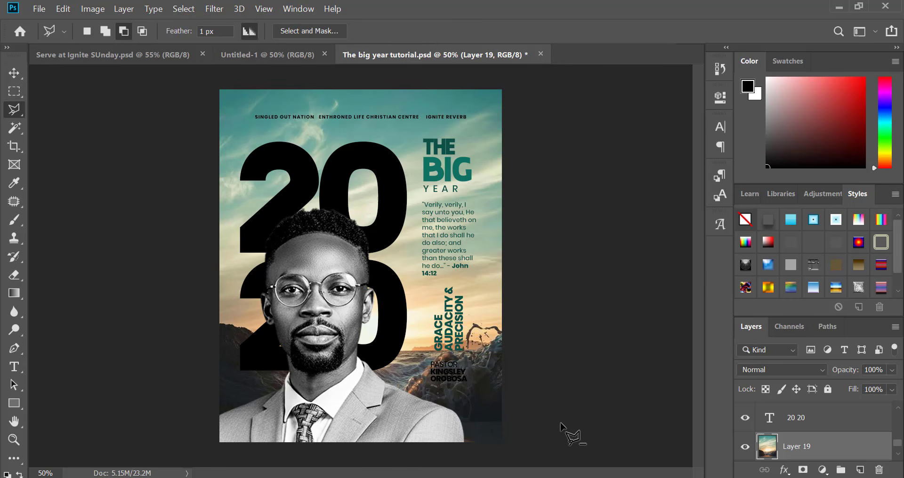
Step: Feather the selection by 150 pixels, delete the sunset photo inside it three times to fade it to white, and deselect
right_click(459, 370)
click(493, 143)
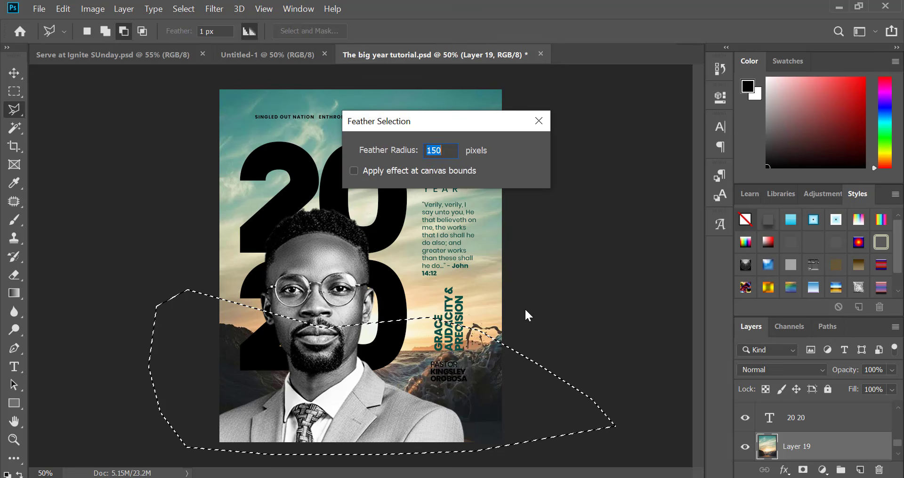
key(Return)
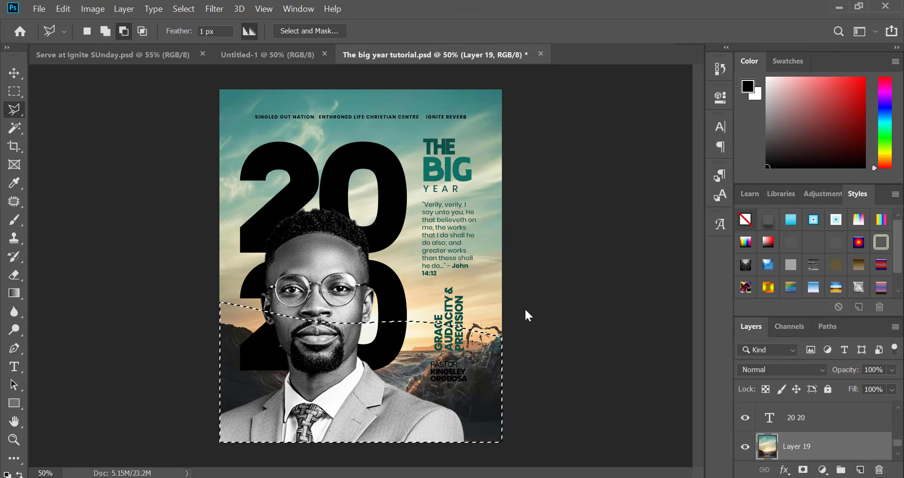
key(Delete)
key(Delete)
key(Delete)
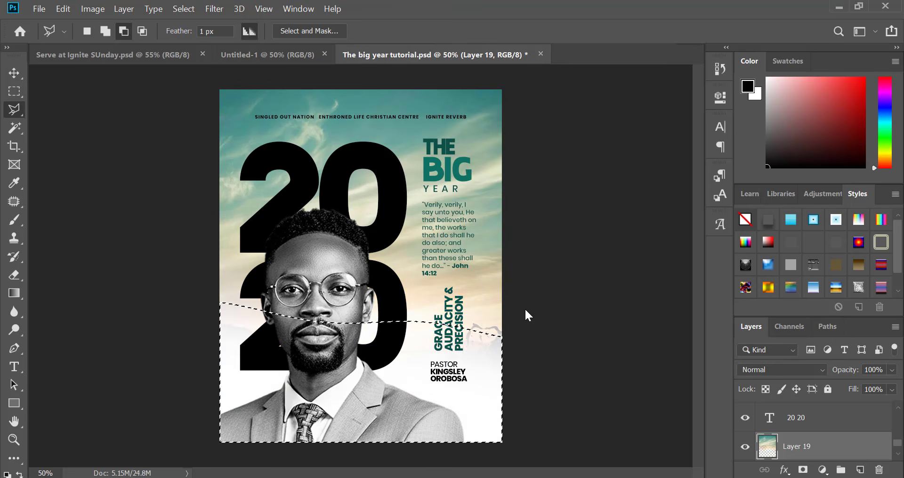
key(v)
key(ctrl+d)
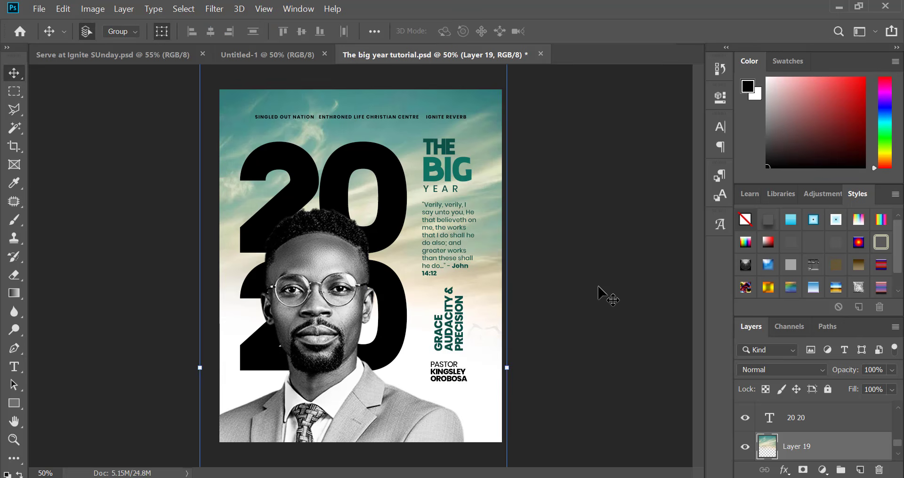
Step: Crop the flyer to its existing canvas bounds to trim the overhanging image areas, and deselect all layers
key(c)
key(Return)
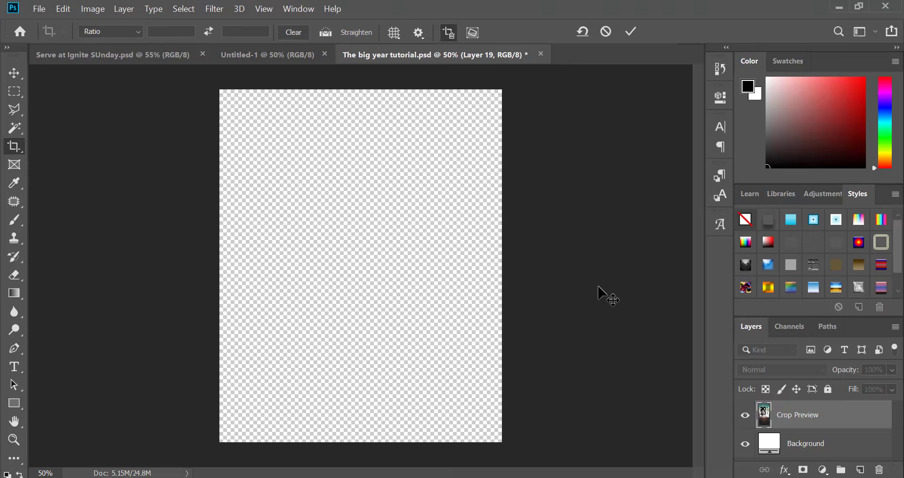
key(v)
click(598, 287)
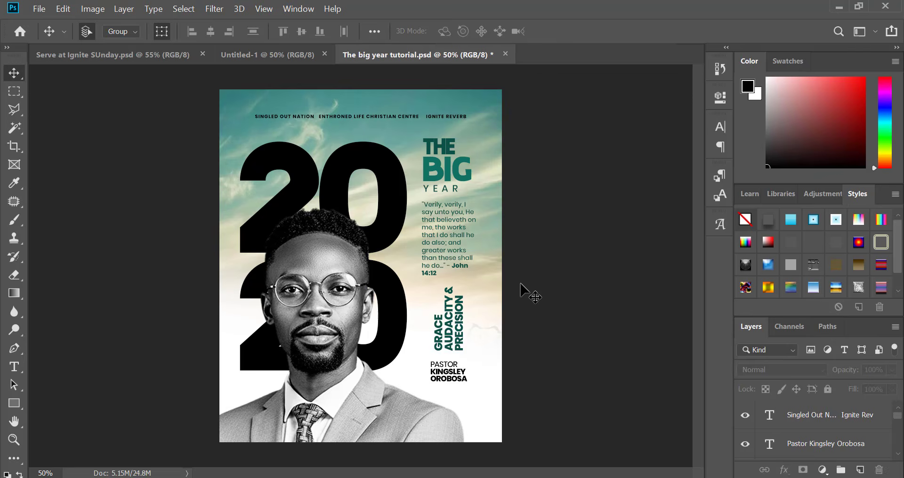
key(ctrl+minus)
key(ctrl+minus)
key(ctrl+minus)
key(ctrl+plus)
key(ctrl+plus)
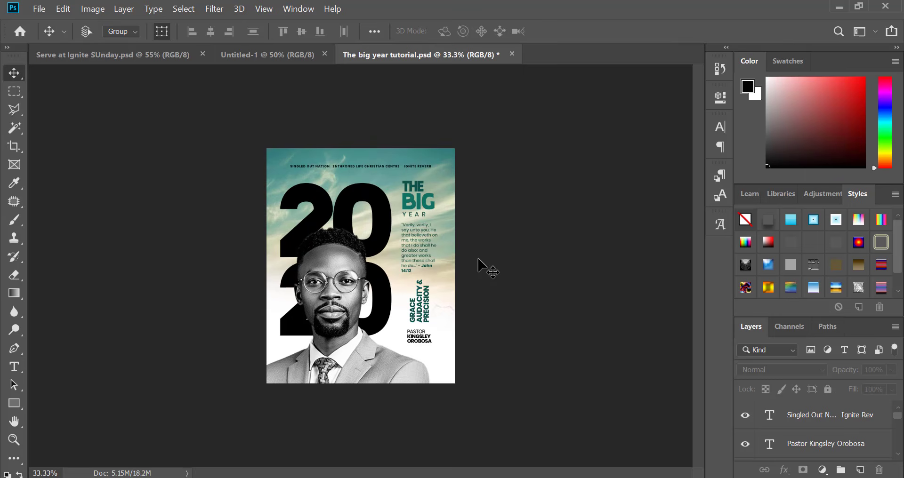
Step: Open the desert sand image pngwing.com (59) from the Downloads folder as its own document
key(ctrl+o)
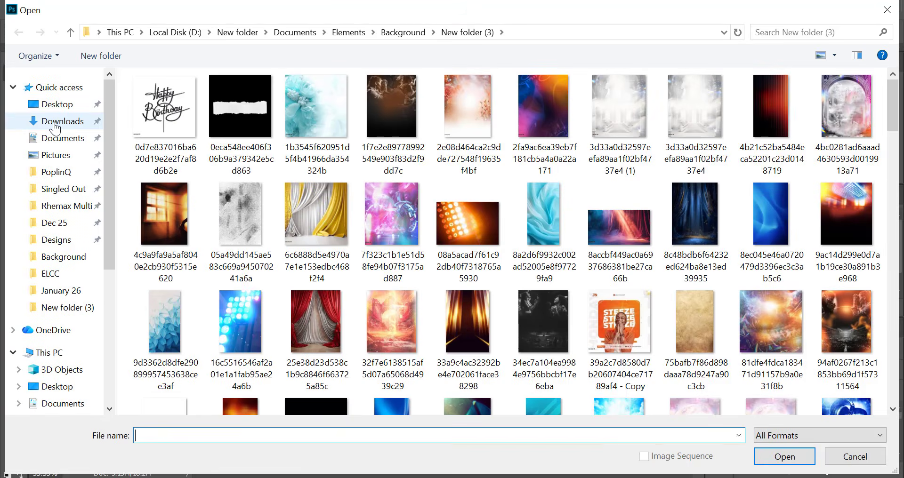
click(55, 123)
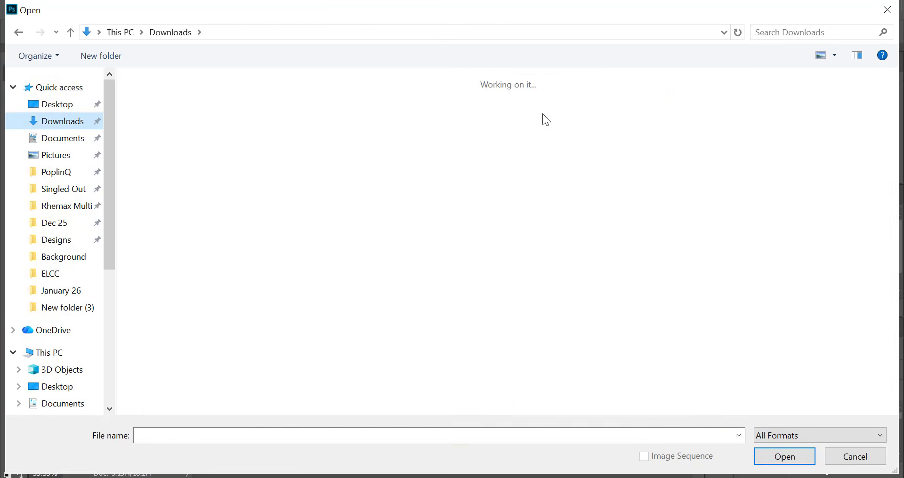
scroll(525, 202, down, 10)
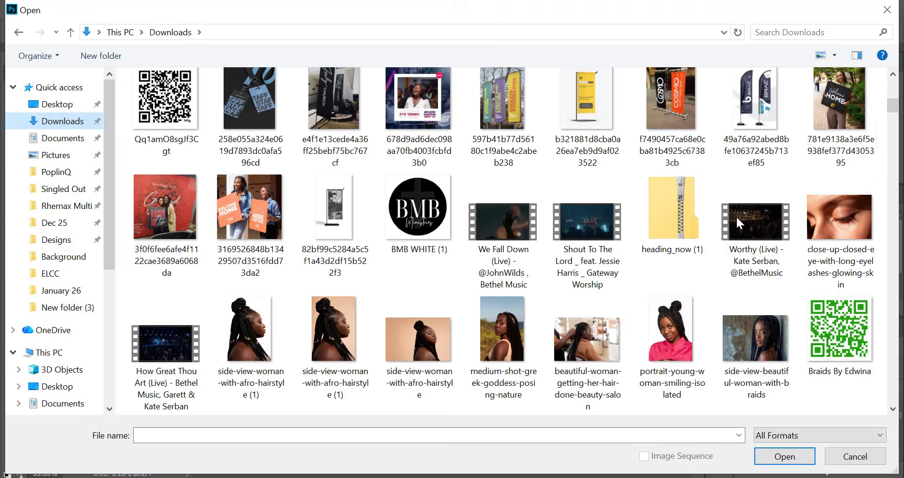
scroll(650, 230, down, 5)
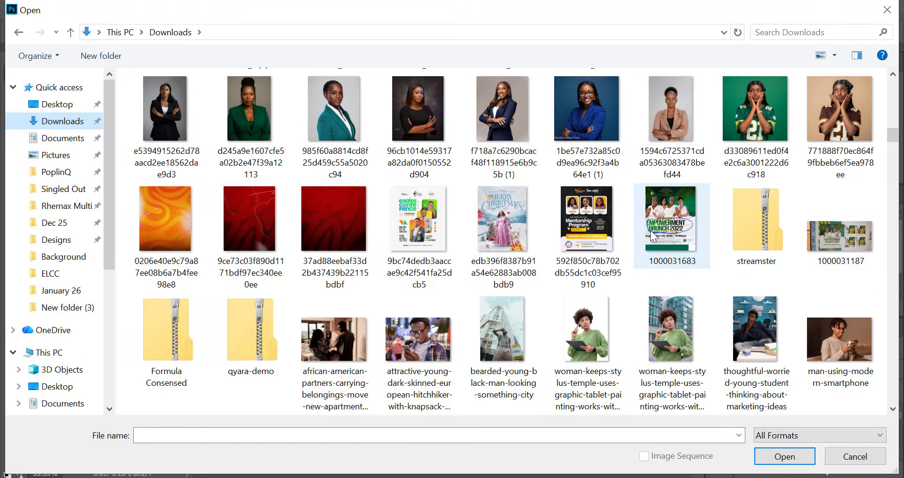
scroll(651, 230, down, 5)
scroll(651, 231, down, 5)
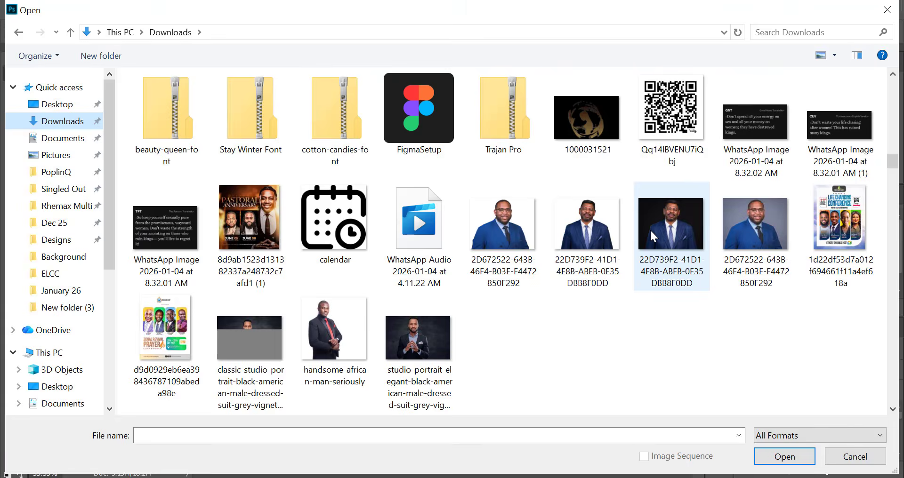
scroll(651, 231, down, 5)
scroll(650, 230, down, 5)
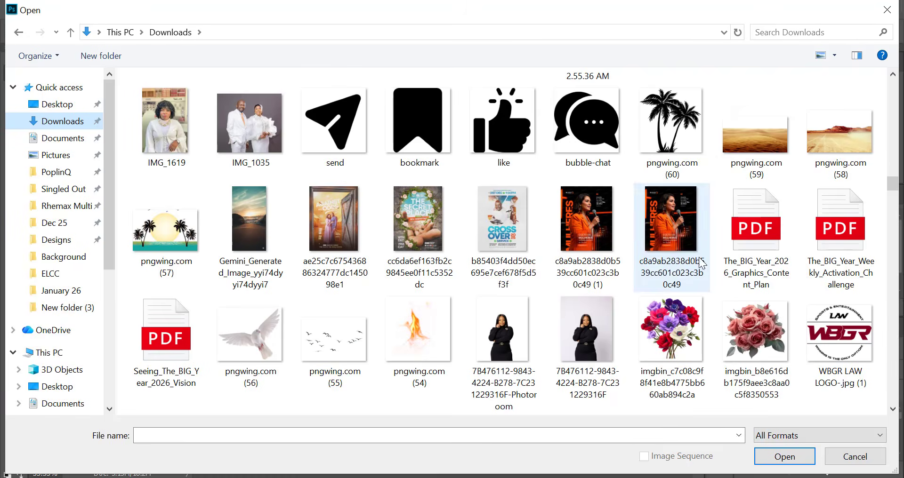
double_click(754, 142)
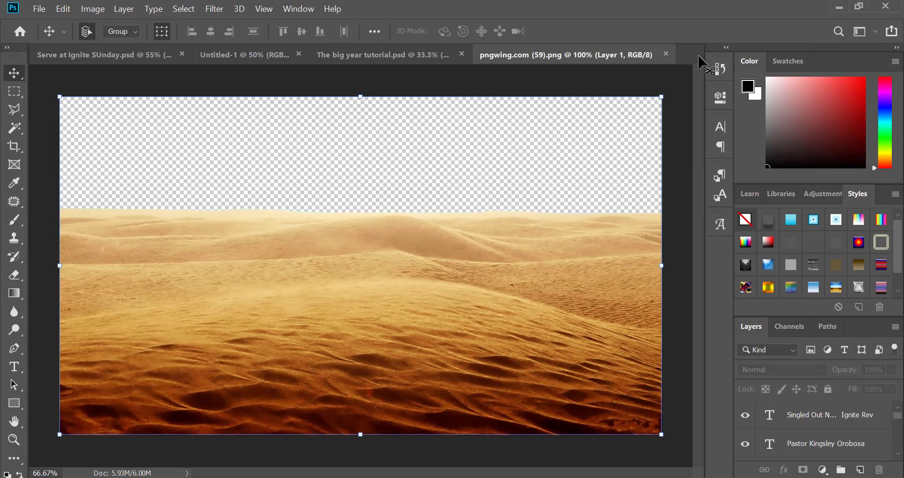
Step: Copy the whole desert image, close its document and paste it into The big year tutorial.psd
key(ctrl+a)
key(ctrl+c)
key(ctrl+w)
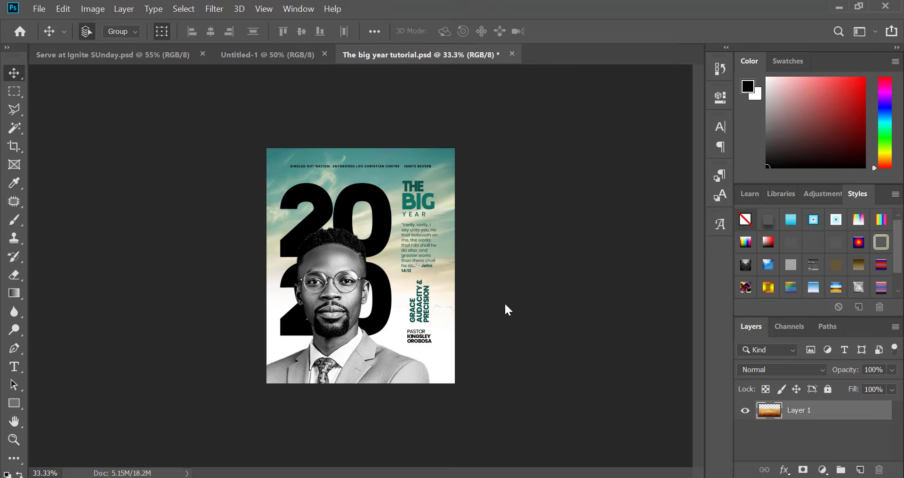
key(ctrl+v)
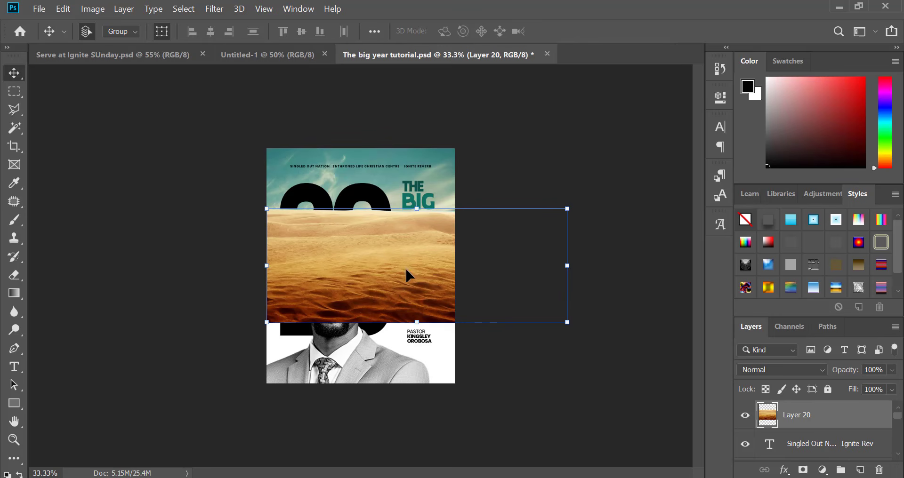
Step: Place the desert layer across the poster's lower part, beneath all other artwork including the sky, with its horizon at about the portrait's mouth
drag(405, 275, 357, 356)
key(ctrl+[)
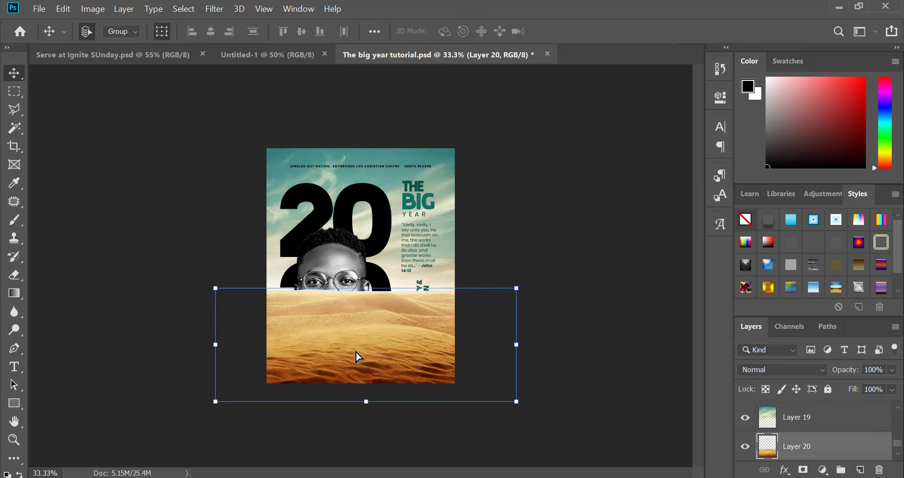
key(shift+Down)
key(shift+Down)
key(shift+Down)
key(shift+Down)
key(shift+Down)
key(shift+Down)
key(shift+Down)
key(shift+Down)
key(shift+Down)
key(shift+Down)
key(shift+Down)
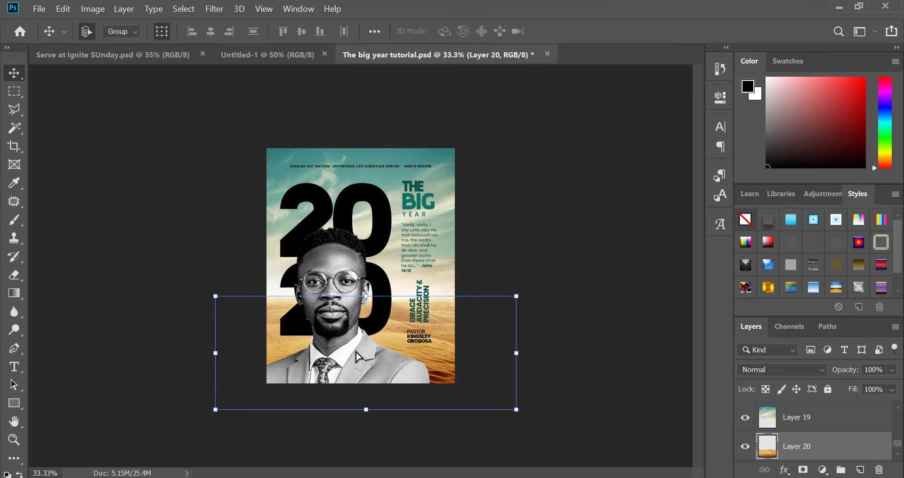
key(shift+Down)
key(shift+Down)
key(shift+Down)
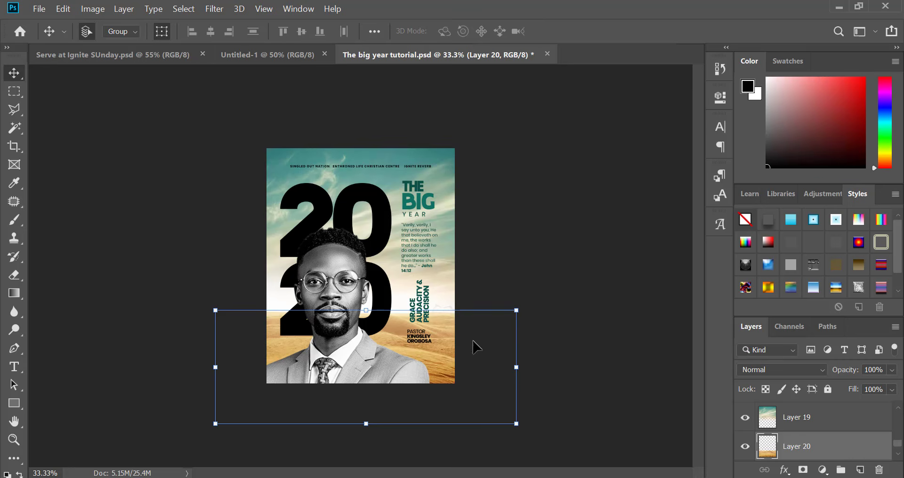
Step: Enlarge the desert layer to about 106% and nudge it slightly lower on the poster
drag(517, 306, 525, 307)
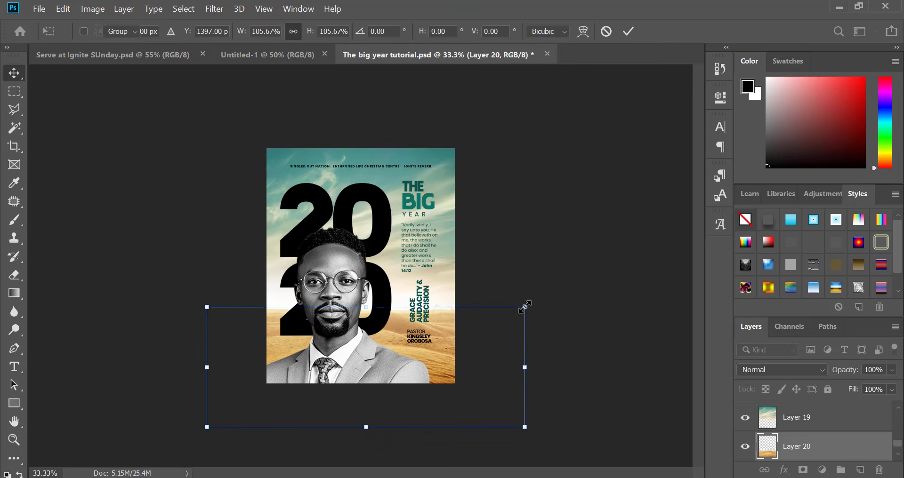
key(Return)
key(shift+Down)
key(shift+Down)
key(shift+Down)
key(shift+Down)
key(shift+Down)
key(shift+Down)
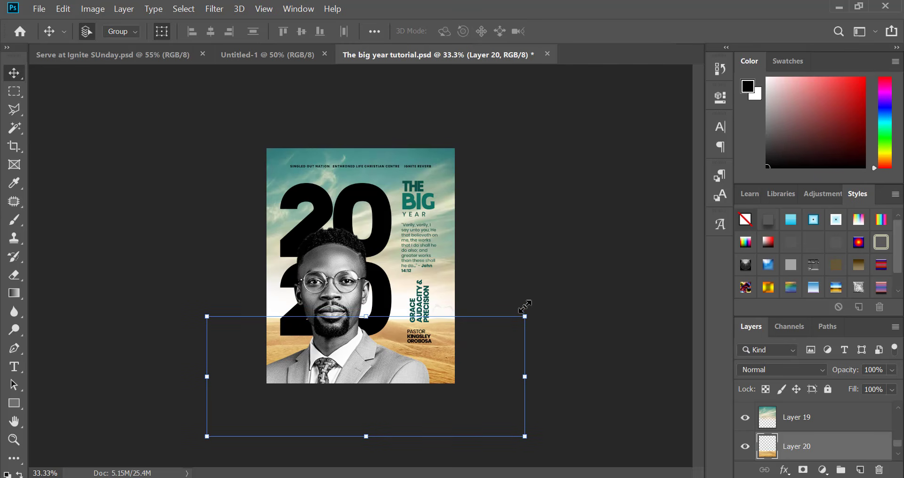
Step: Bring the desert layer in front of the 20 20 text and lower it so the dunes cover only the numerals' bottom edge
key(ctrl+bracketright)
key(ctrl+bracketright)
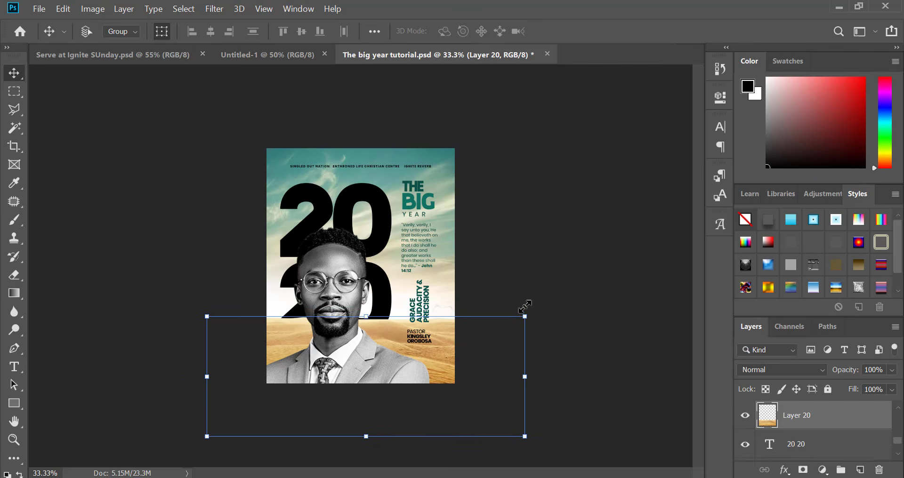
key(shift+Down)
key(shift+Down)
key(shift+Down)
key(shift+Down)
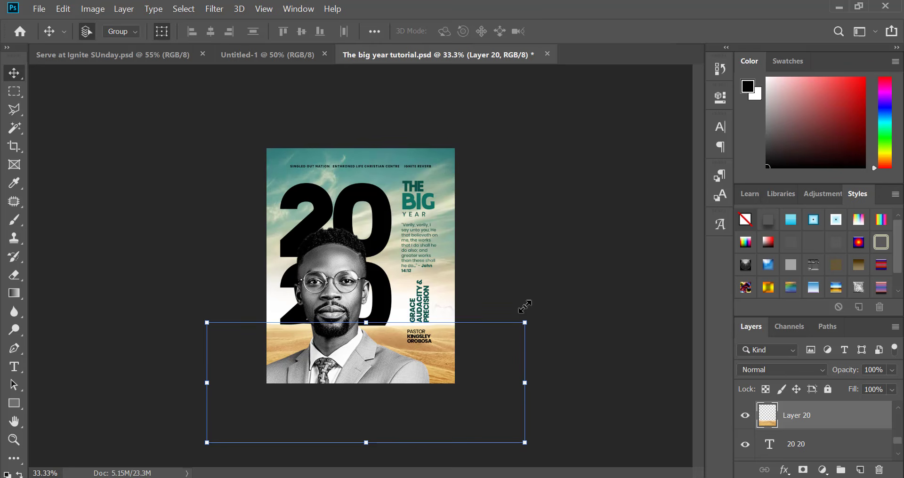
click(563, 256)
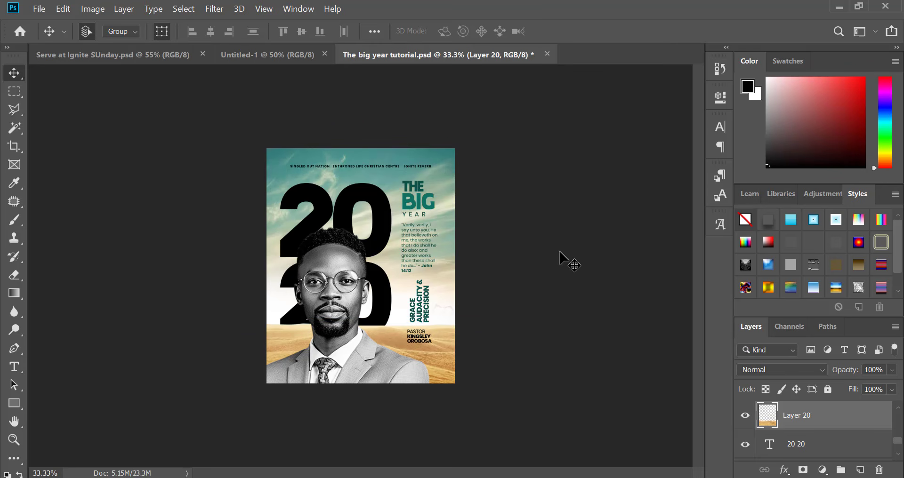
Step: Darken the desert layer with Levels, using an input black point of 34 and a midtone value of 0.84
click(442, 361)
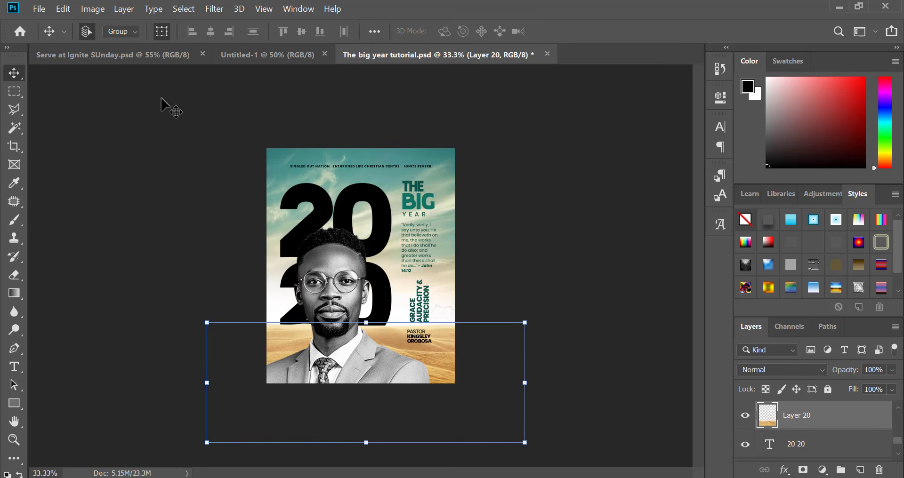
click(93, 9)
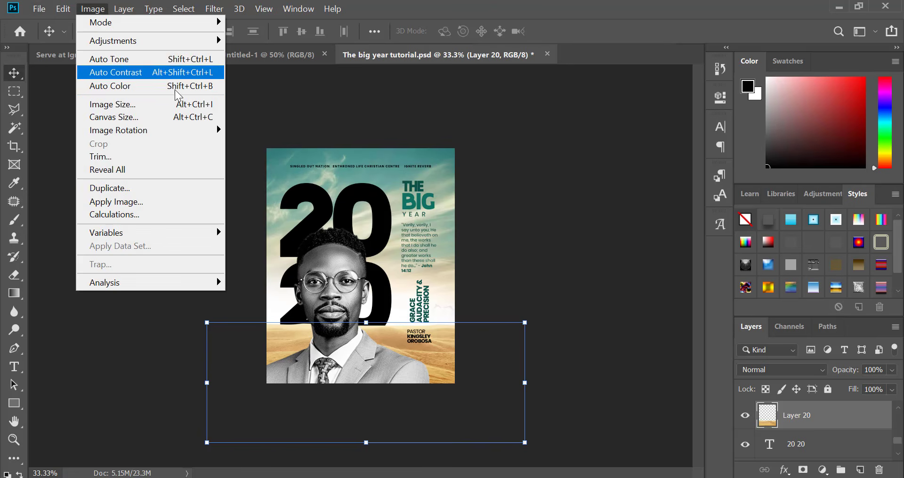
mouse_move(189, 47)
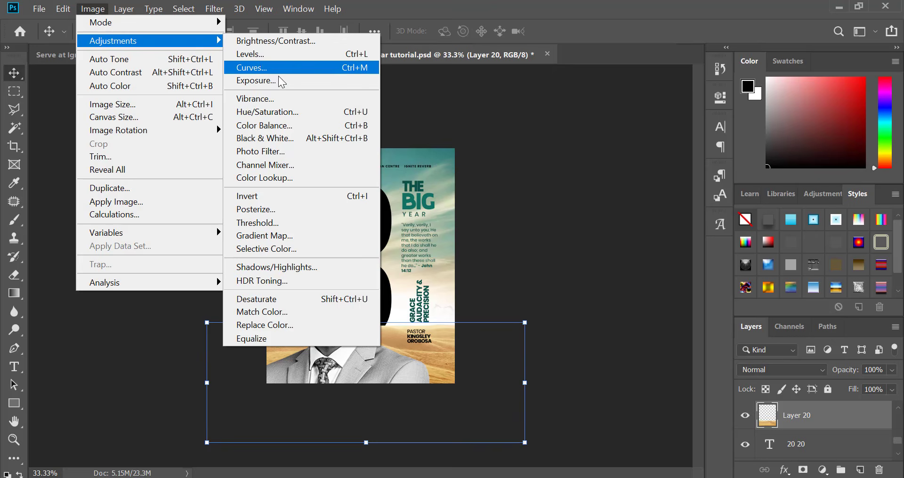
click(267, 57)
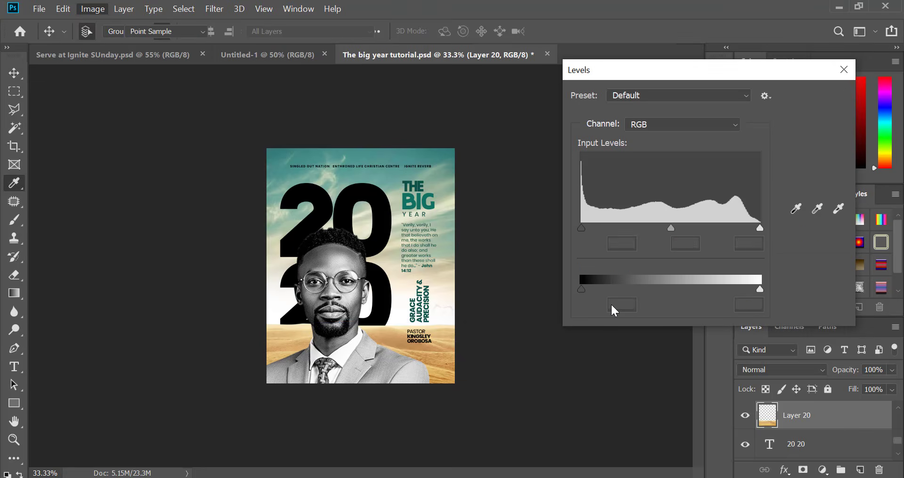
drag(595, 227, 605, 229)
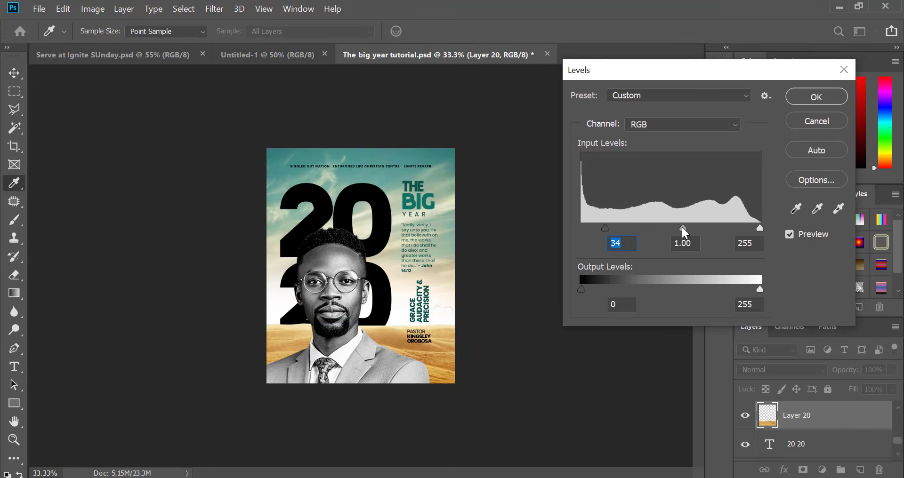
drag(684, 230, 693, 231)
key(Return)
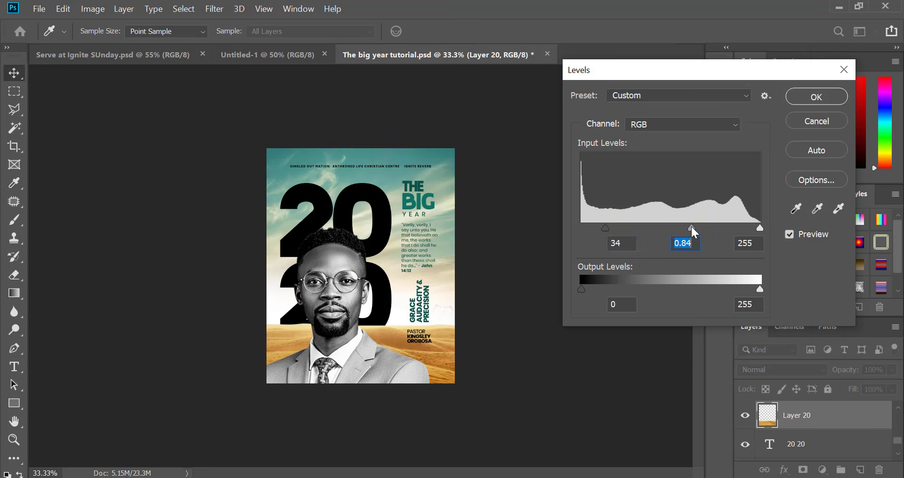
click(616, 302)
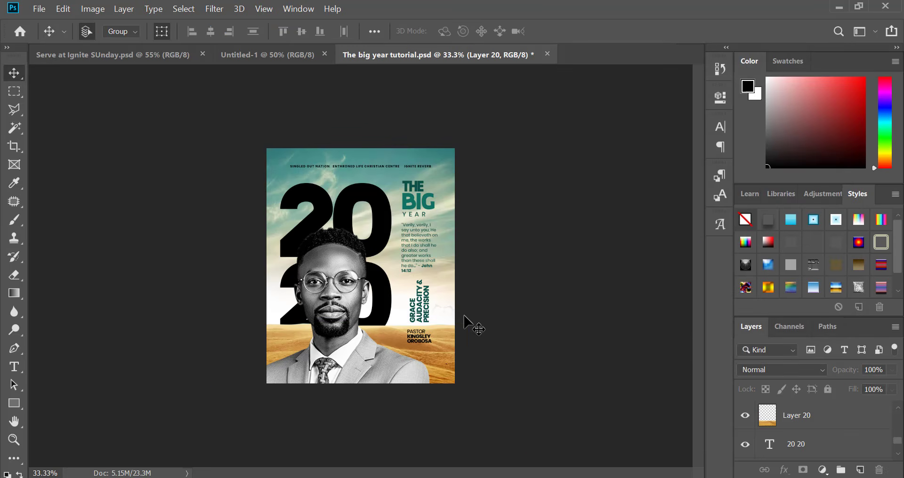
Step: Change the colour of the large 20 20 text to white (ffffff)
click(384, 303)
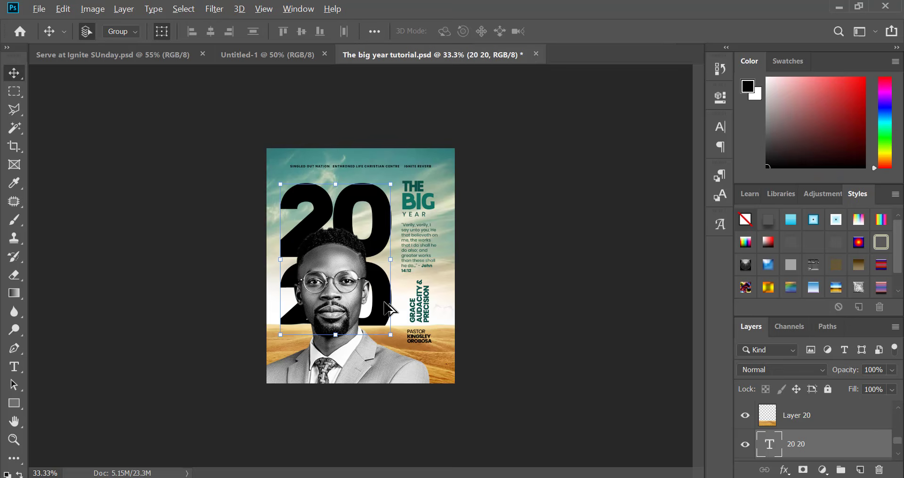
key(ctrl+plus)
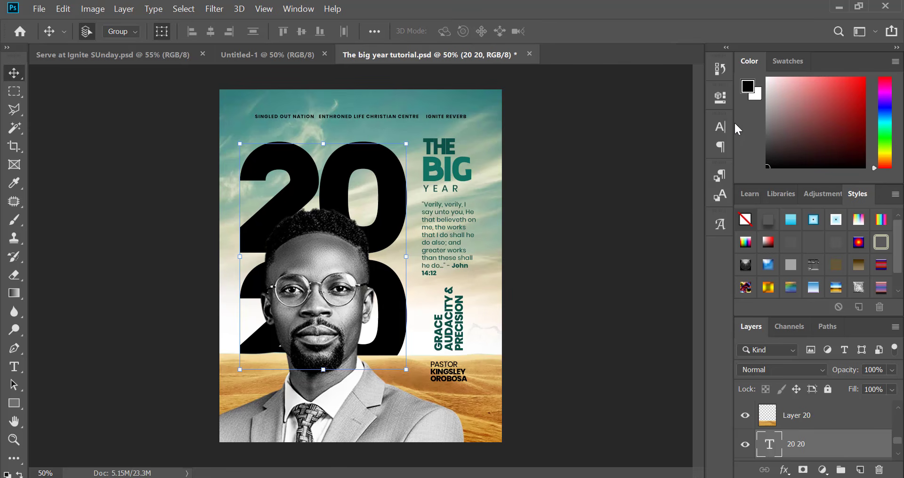
click(721, 127)
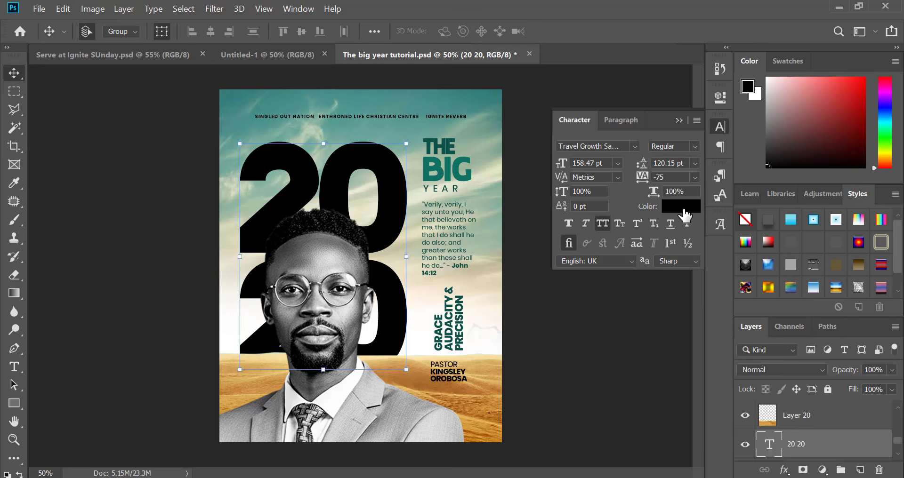
click(681, 206)
text(ffffff)
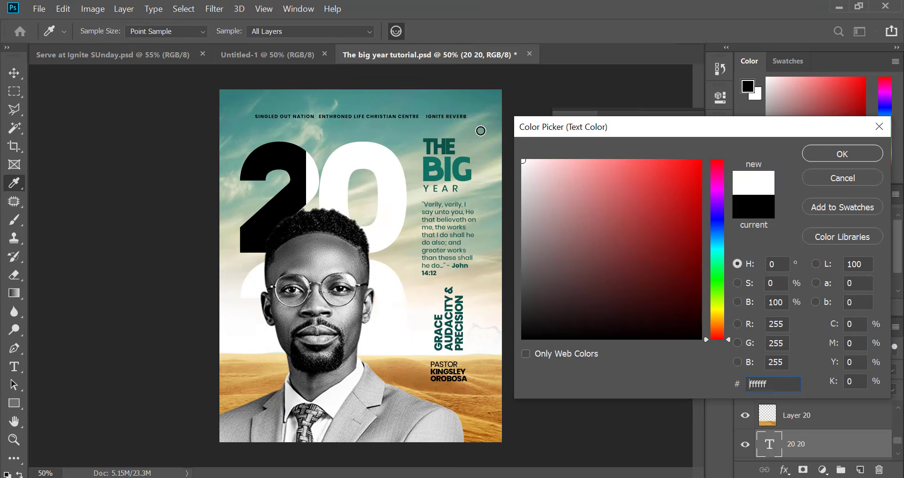
key(Return)
click(720, 127)
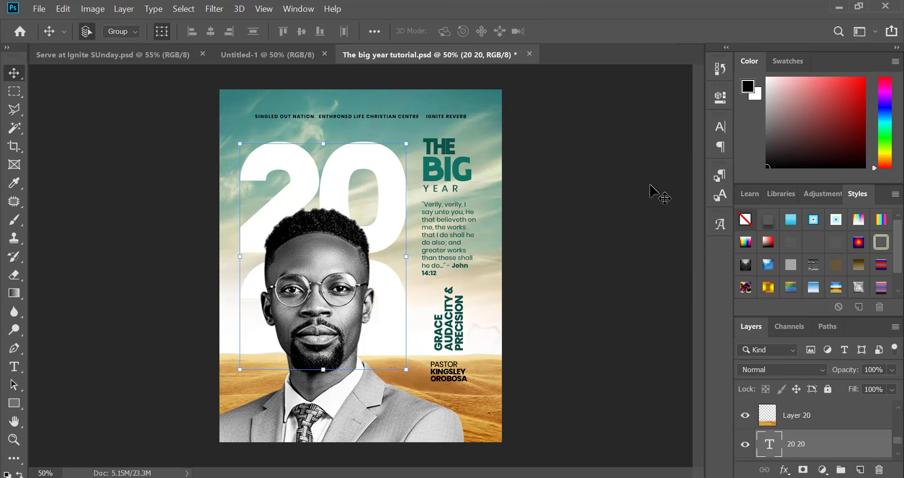
click(651, 186)
Step: Place a duplicate of the 20 20 text behind the white one, coloured teal (107163) as sampled from the word BIG
click(394, 192)
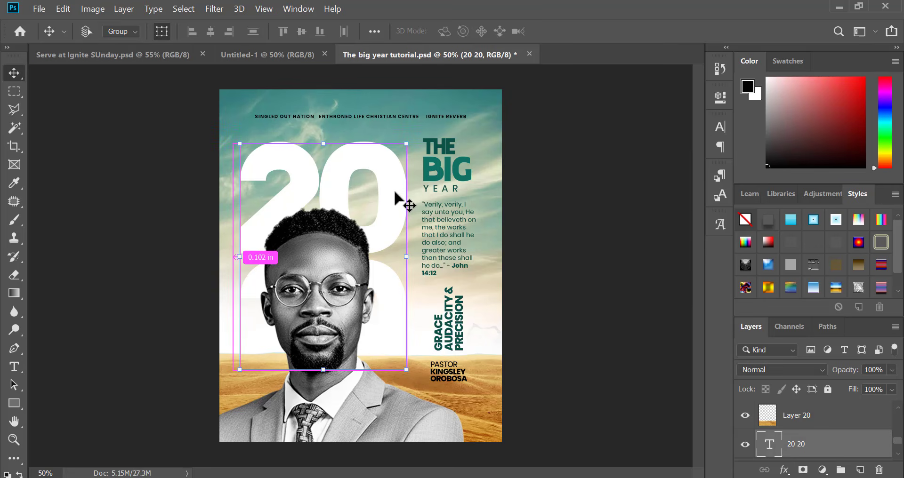
key(ctrl+j)
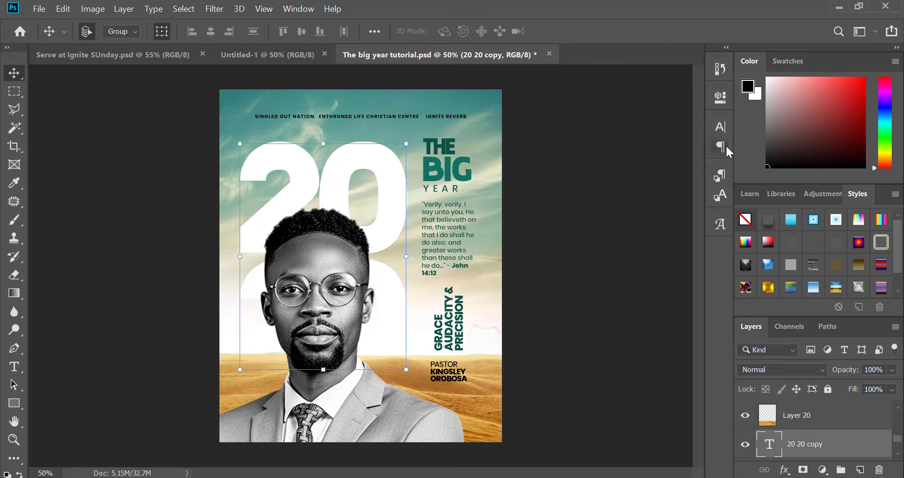
click(720, 127)
click(677, 211)
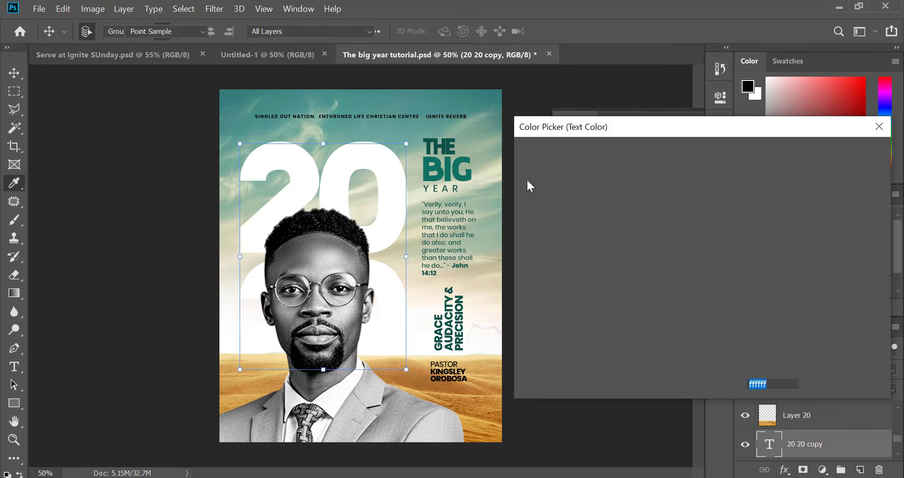
click(439, 167)
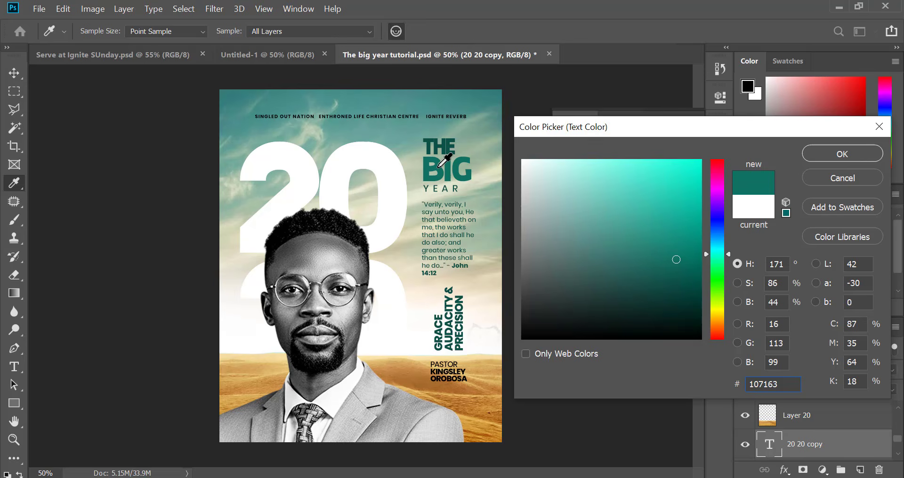
key(Return)
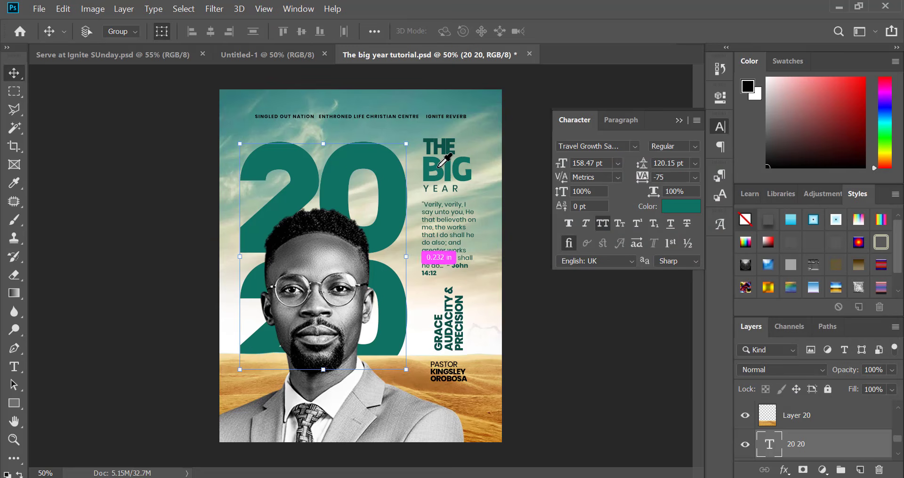
key(ctrl+j)
key(ctrl+BackSpace)
Step: Rasterize the teal 20 20 copy, apply a Motion Blur of -51° and 187 pixels, and set its opacity to 76%
click(209, 10)
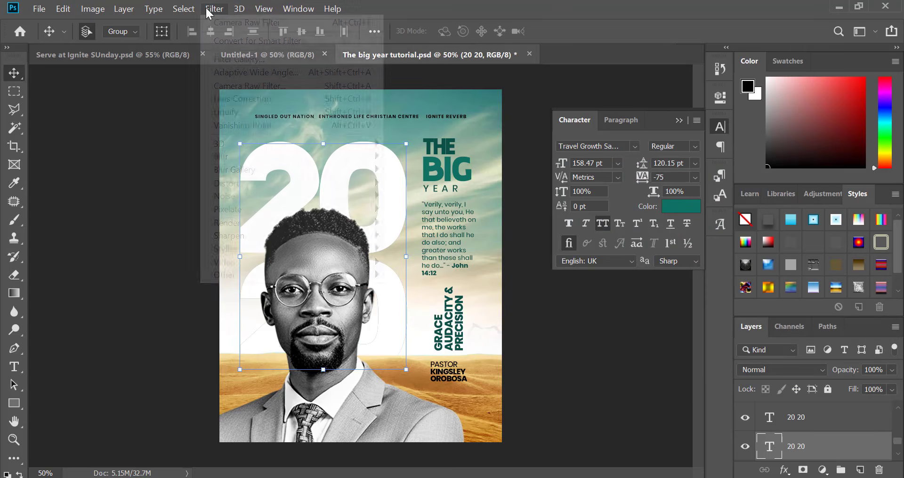
mouse_move(323, 157)
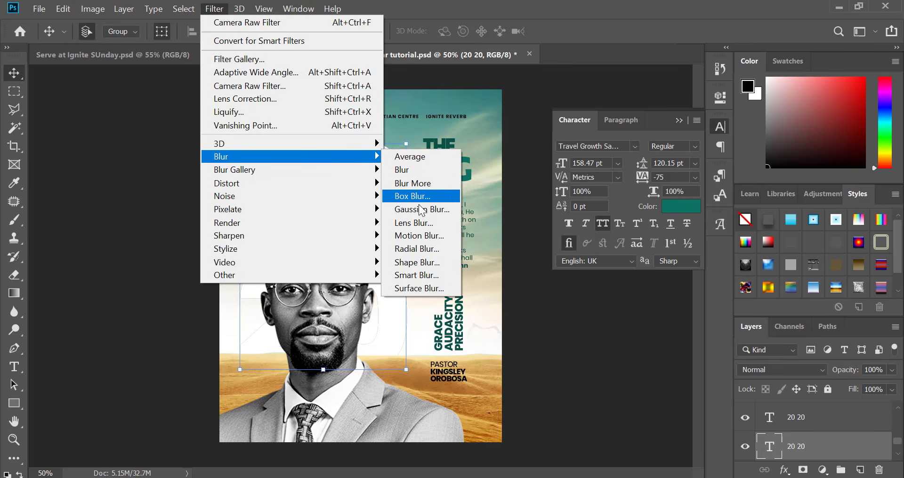
click(421, 236)
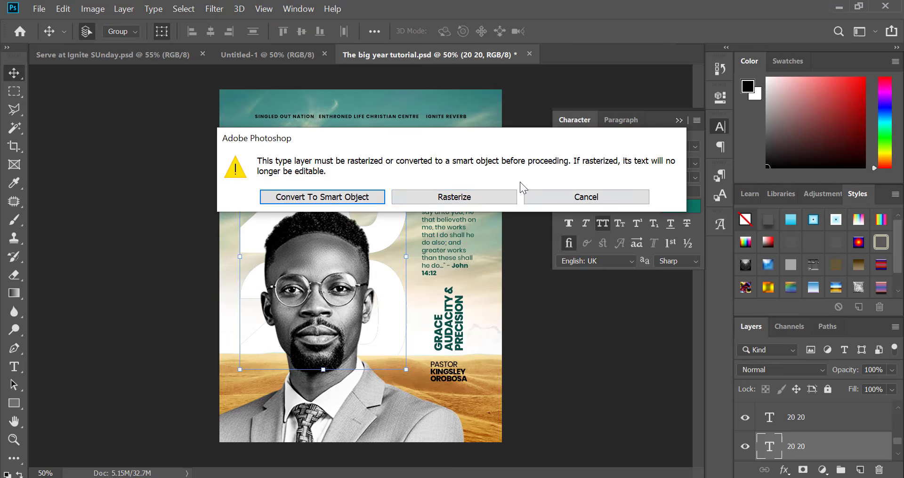
click(450, 197)
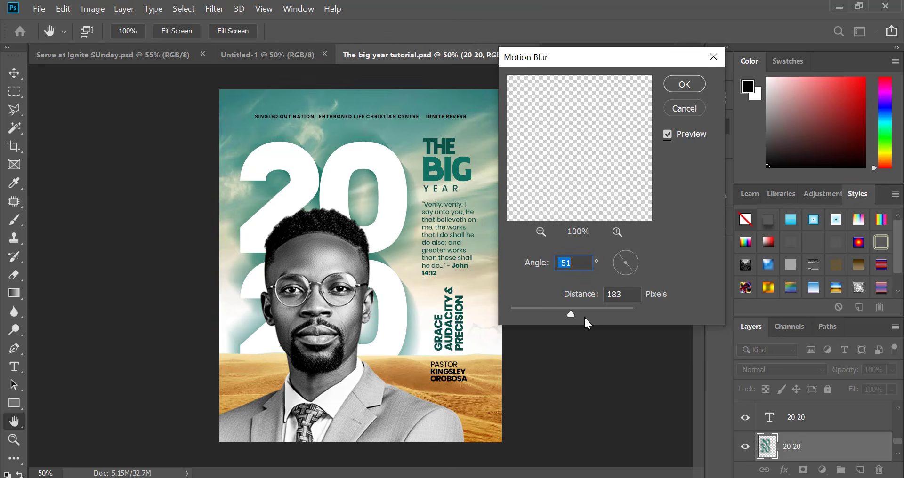
drag(574, 313, 572, 314)
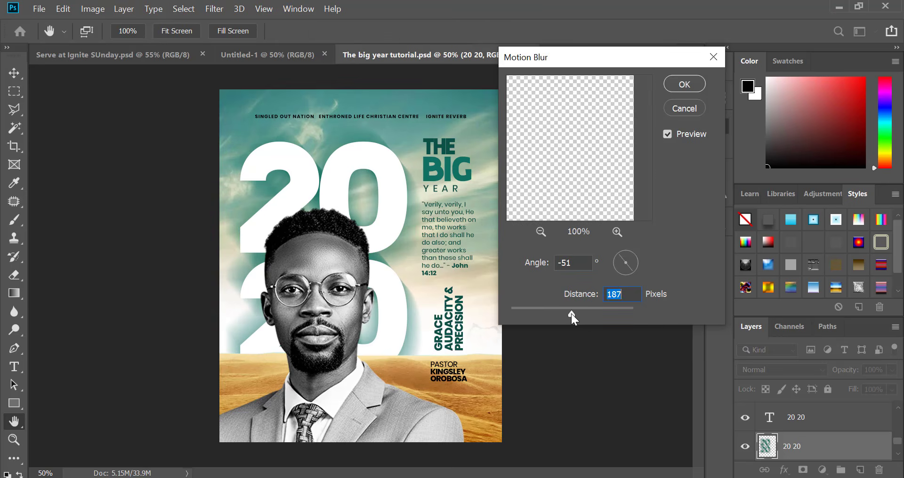
key(Return)
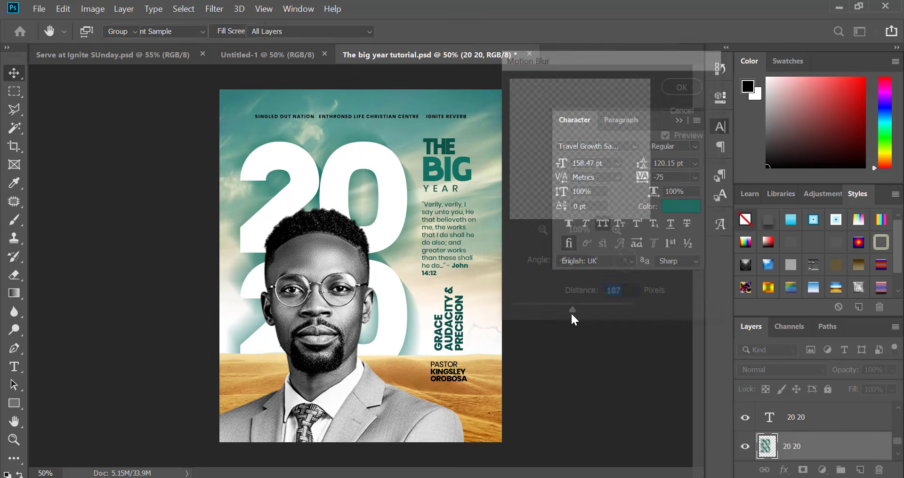
drag(847, 377, 833, 379)
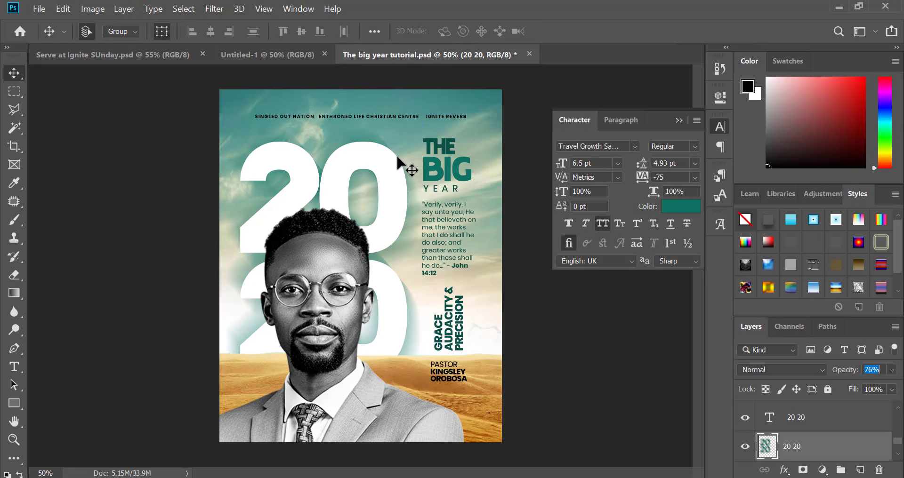
Step: Add a Gradient Overlay to the white 20 20 text and remove the three intermediate colour stops from its gradient
click(397, 174)
click(125, 9)
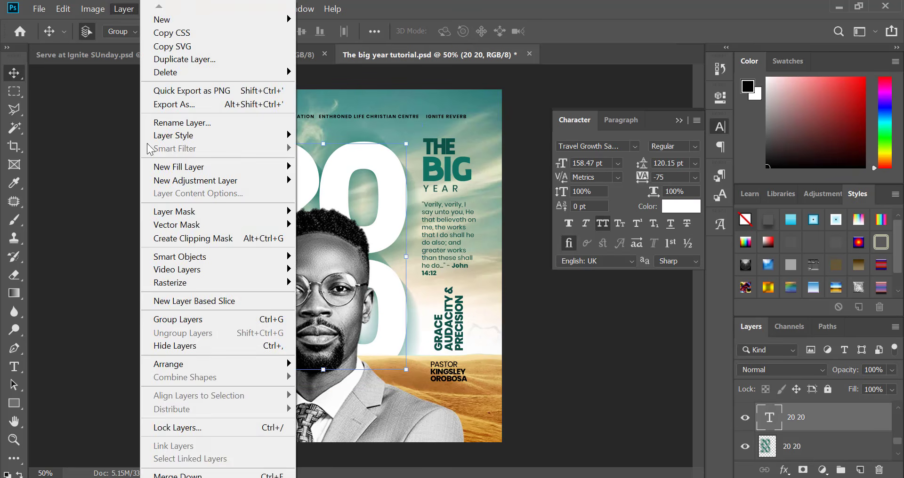
mouse_move(288, 136)
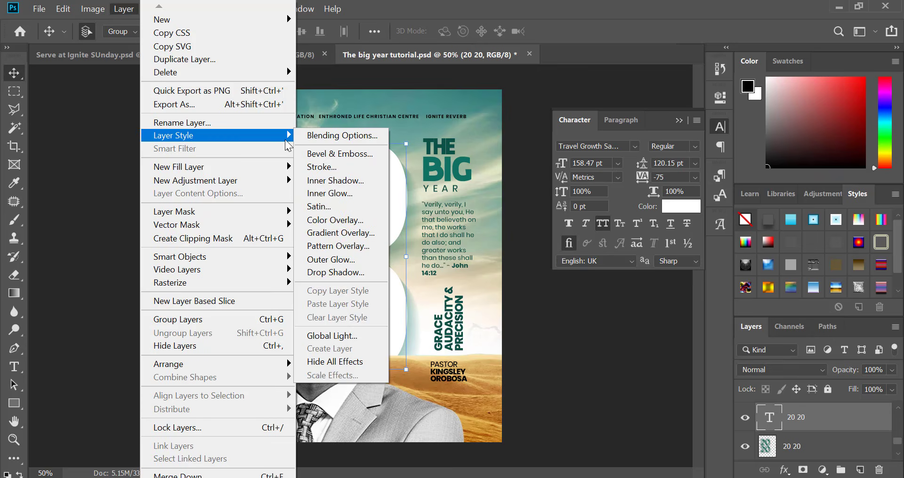
click(345, 232)
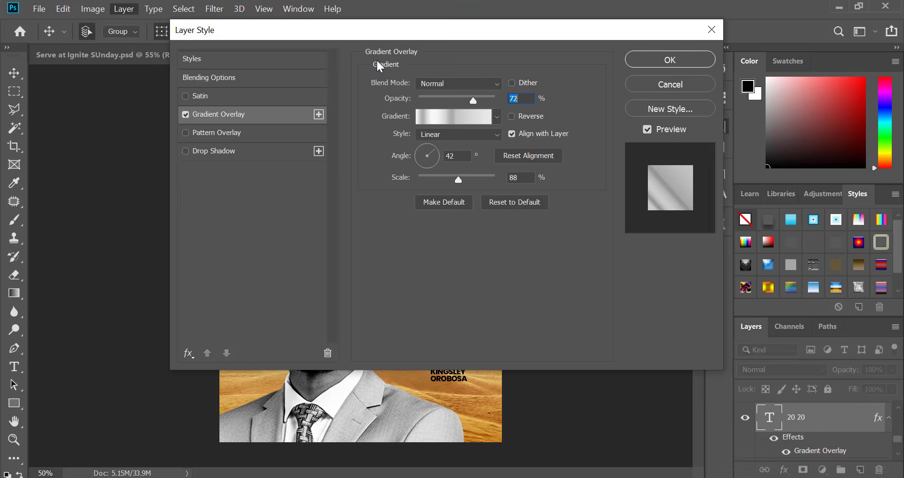
drag(370, 23, 692, 108)
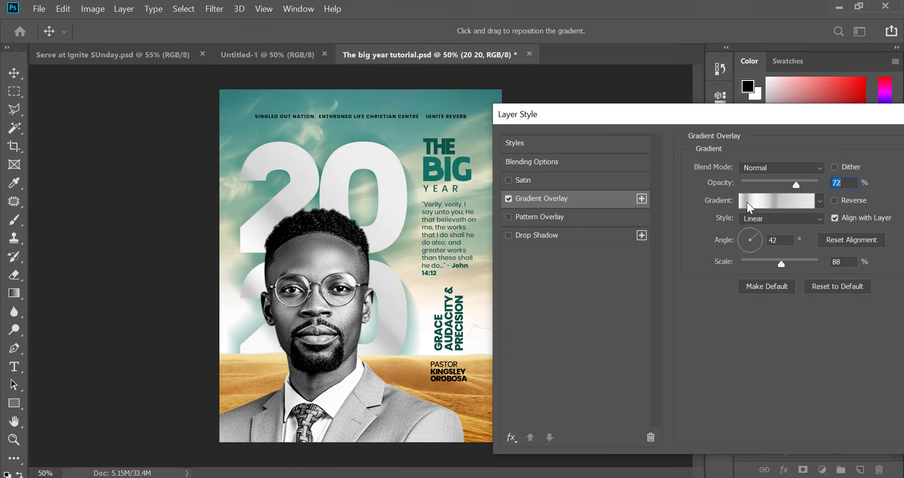
click(767, 200)
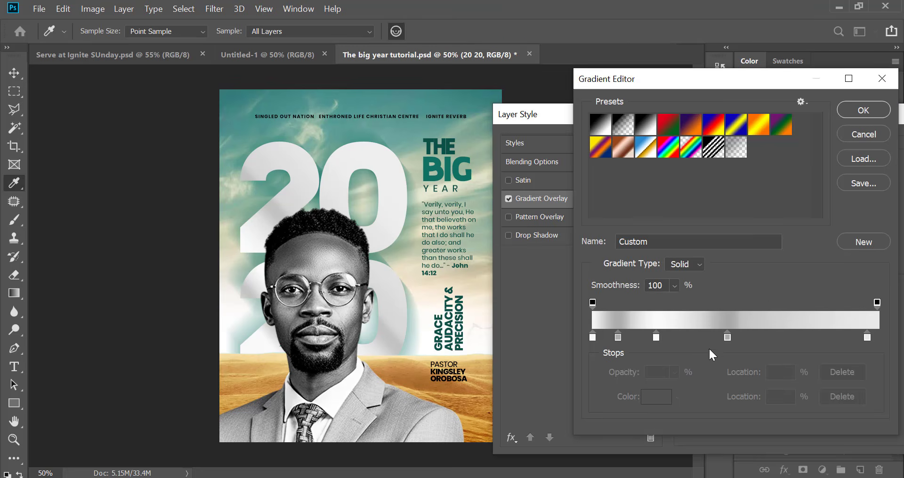
drag(728, 336, 685, 363)
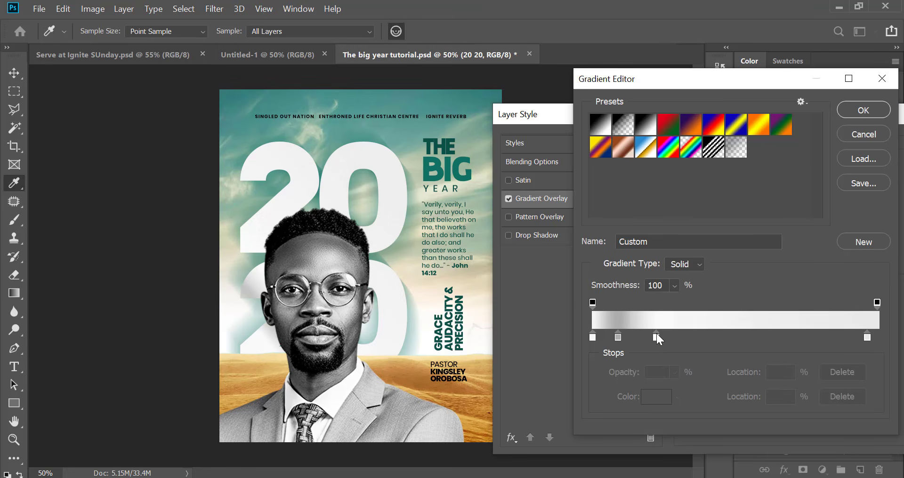
drag(656, 336, 639, 368)
drag(617, 337, 628, 433)
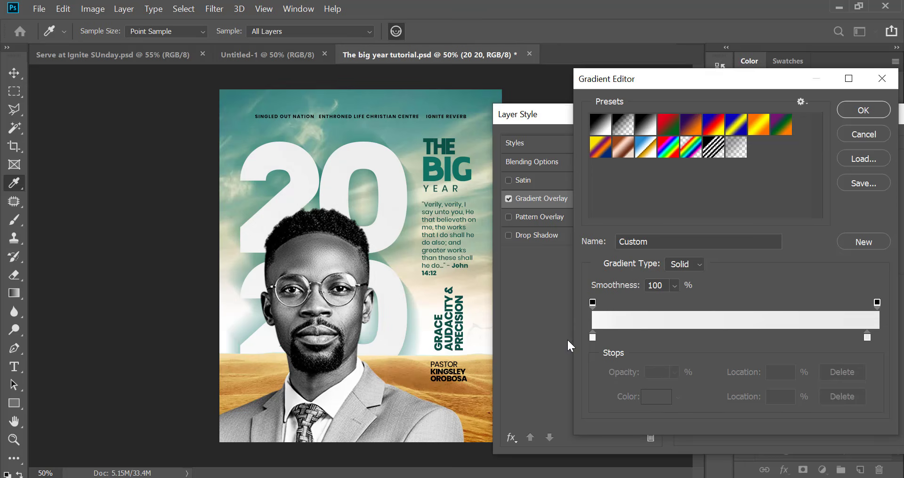
Step: Colour the gradient's starting stop teal as sampled from the word BIG and place the light end stop at 100%
click(592, 338)
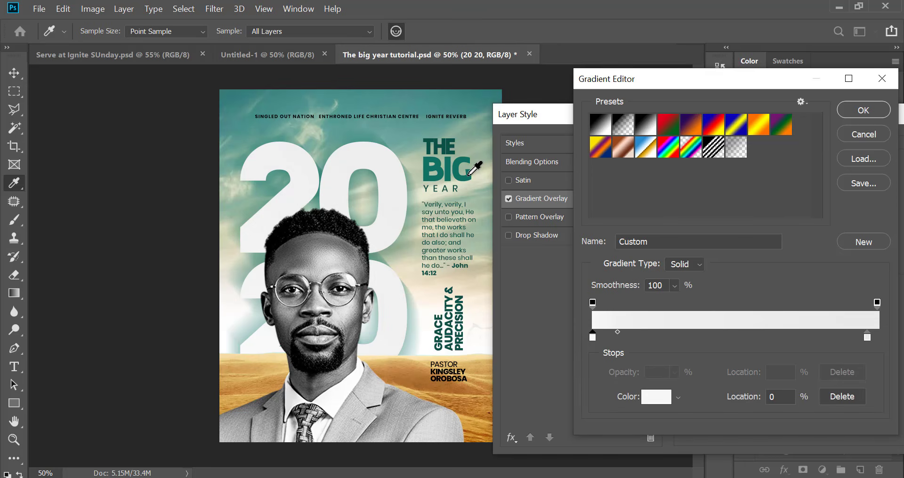
click(469, 174)
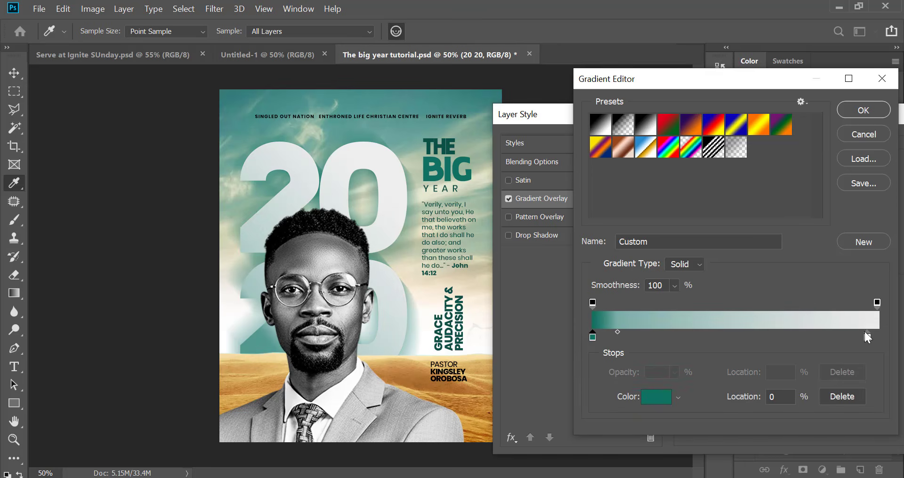
drag(869, 337, 891, 340)
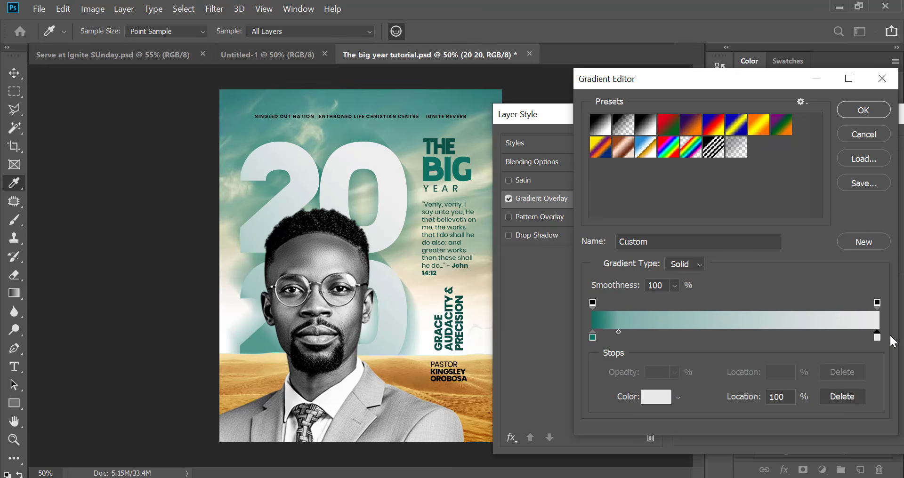
click(860, 112)
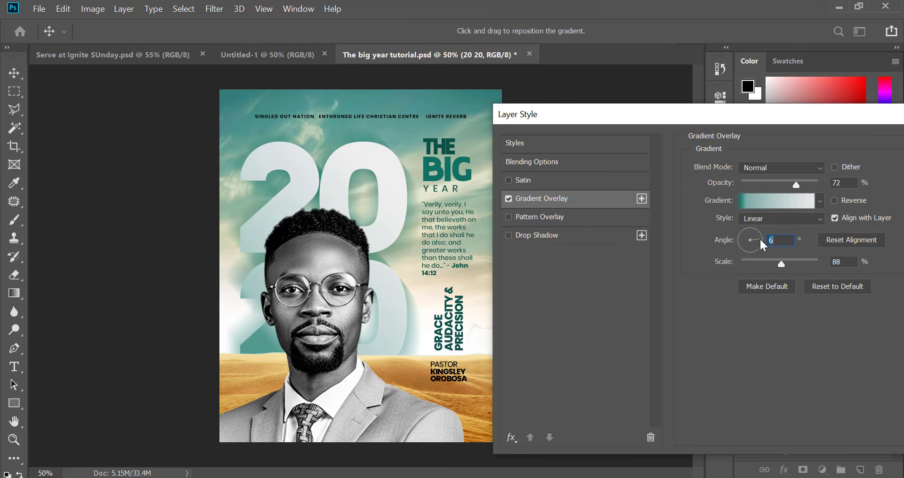
Step: Set the gradient overlay's angle to 90° and shift its colour midpoint towards the middle to extend the teal
drag(759, 238, 747, 225)
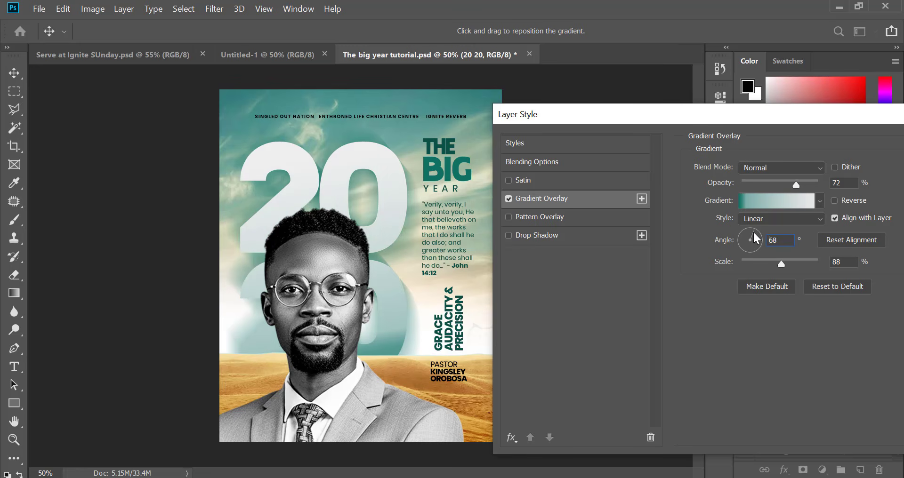
click(756, 200)
click(593, 337)
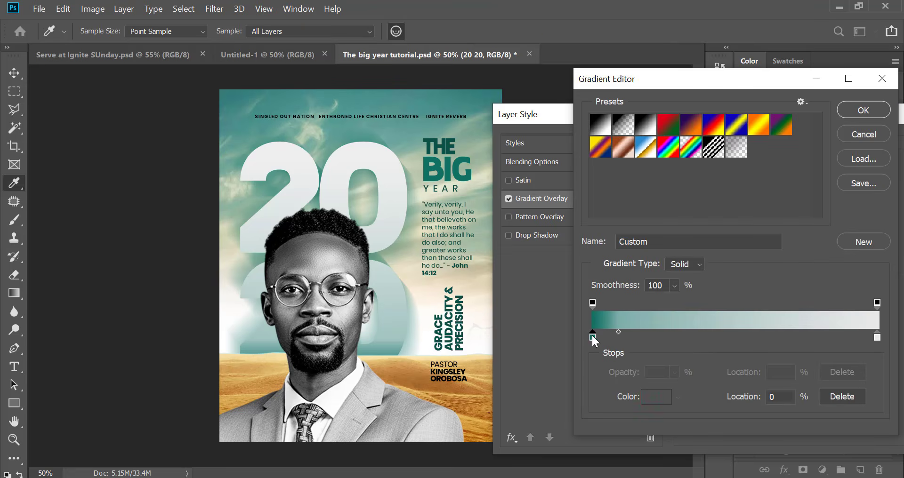
drag(618, 332, 705, 332)
click(701, 331)
key(Return)
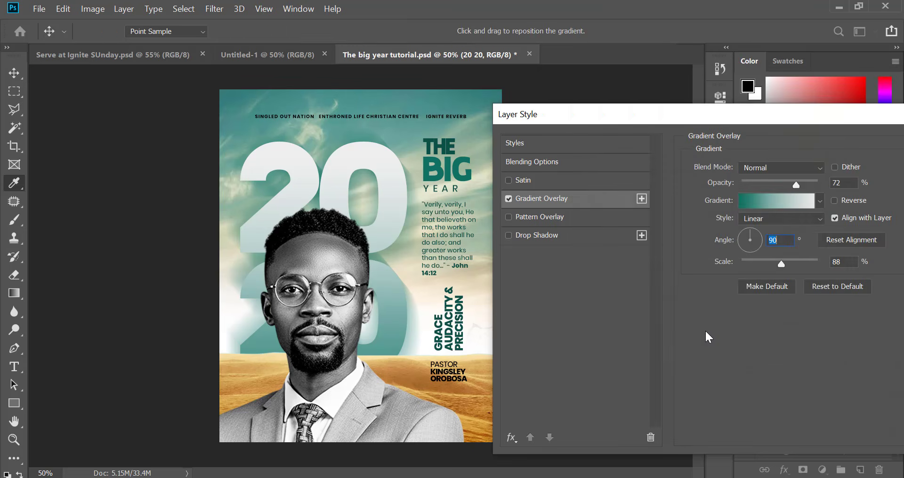
key(Return)
click(720, 126)
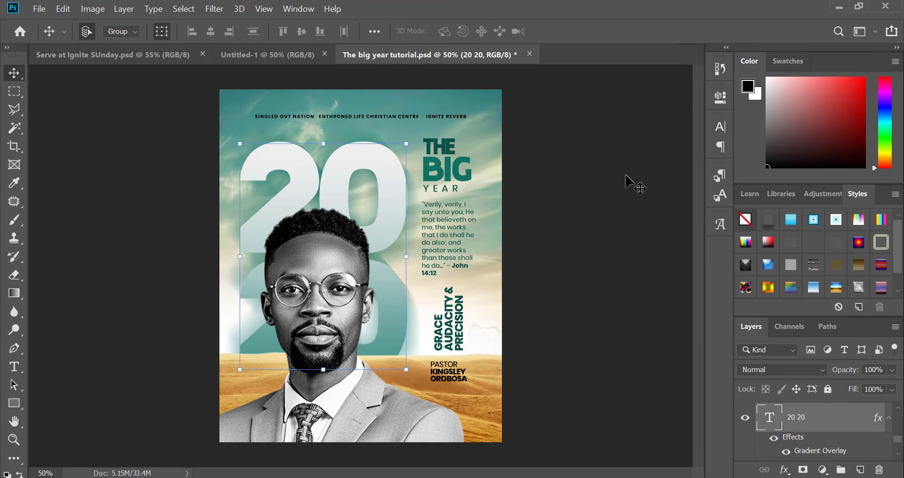
Step: Examine the poster with the gradient-filled 20 20 text at reduced and enlarged sizes
key(ctrl+minus)
key(ctrl+minus)
key(ctrl+minus)
key(ctrl+minus)
key(ctrl+plus)
key(ctrl+plus)
key(ctrl+plus)
key(ctrl+plus)
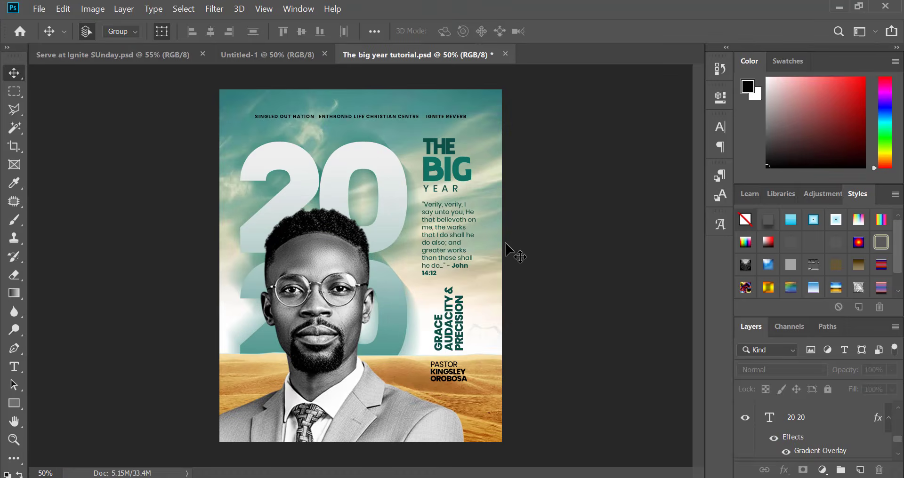
key(ctrl+minus)
key(ctrl+plus)
key(ctrl+plus)
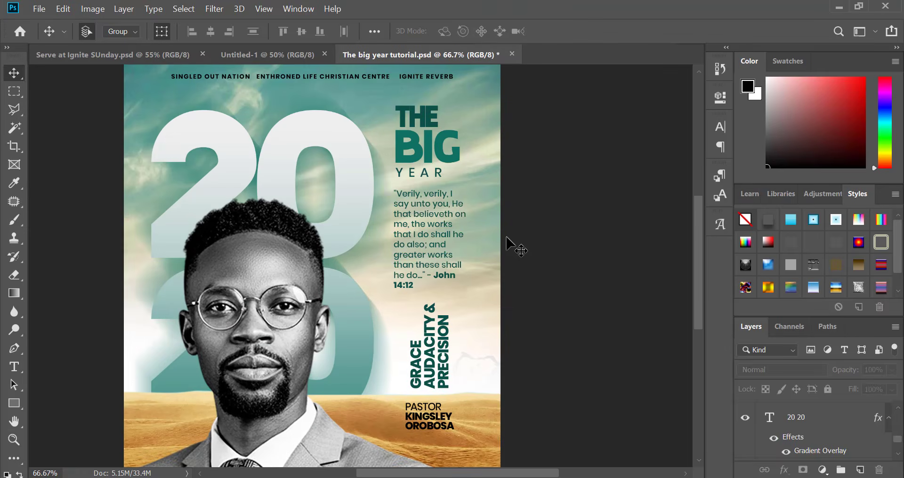
Step: Recolour the word BIG dark teal (0b5147) as sampled from the word THE
click(438, 150)
scroll(471, 155, up, 1)
click(720, 127)
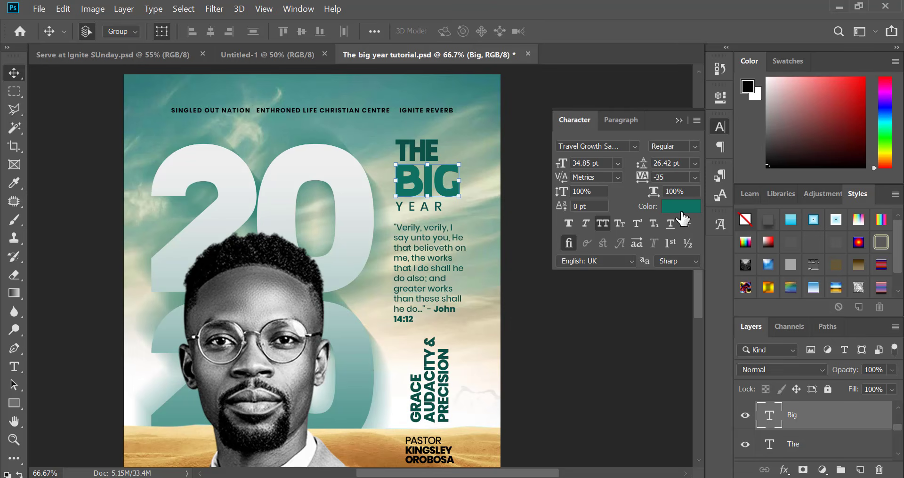
click(679, 207)
click(431, 147)
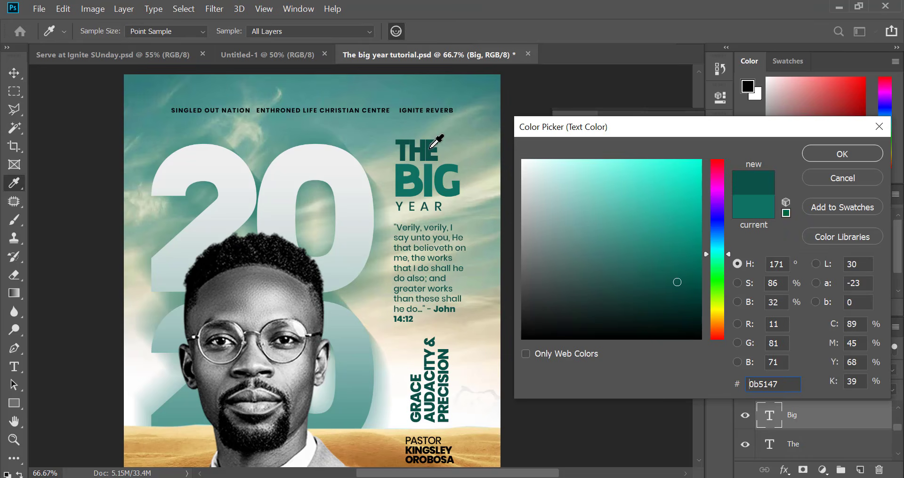
key(Return)
Step: Change the church names line above the 20 20 text to a very dark teal (083f37)
scroll(537, 127, up, 1)
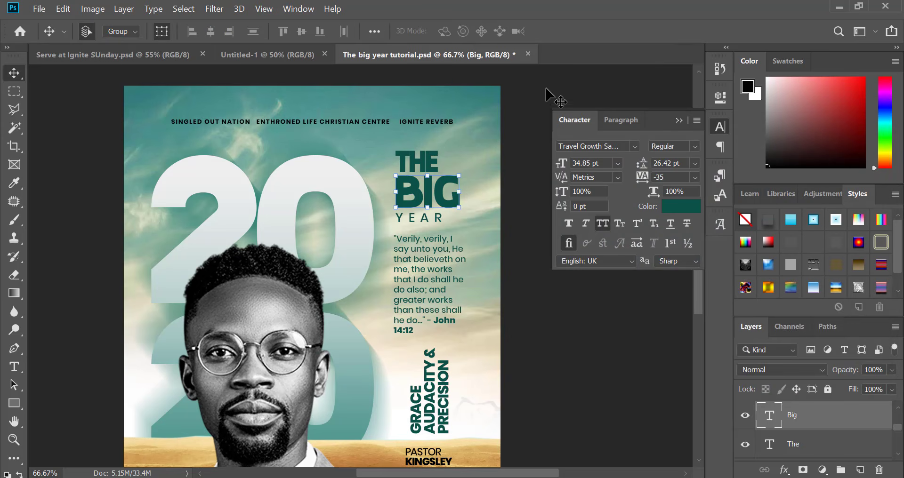
double_click(445, 125)
click(681, 207)
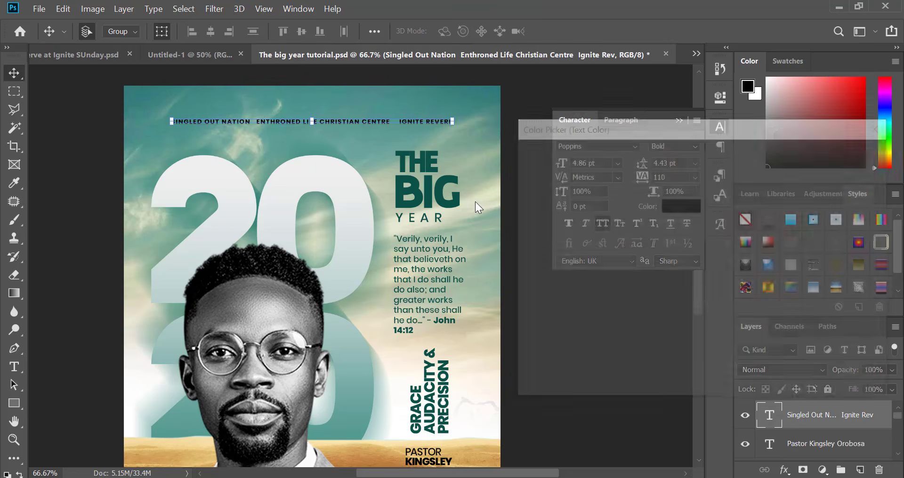
click(440, 189)
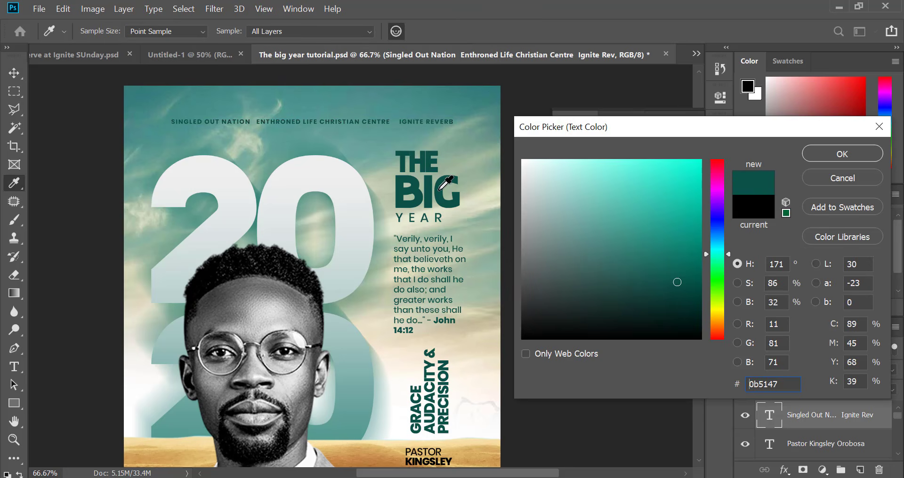
click(680, 295)
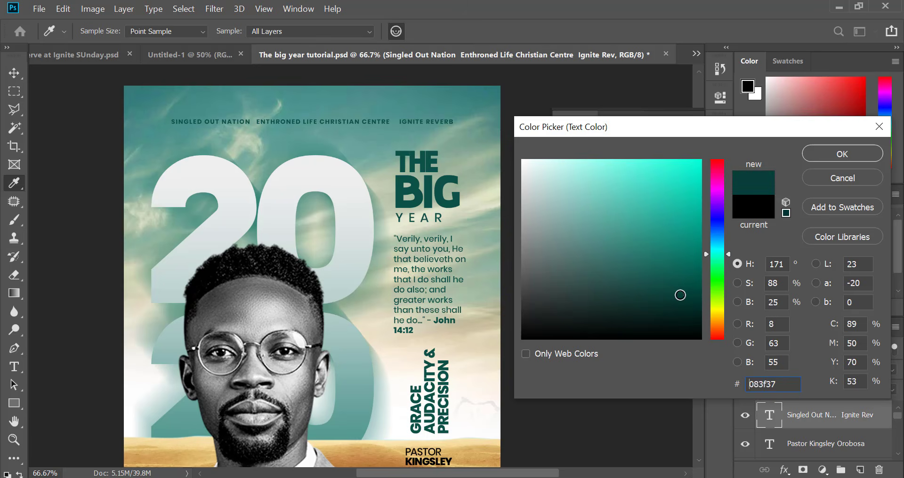
key(Return)
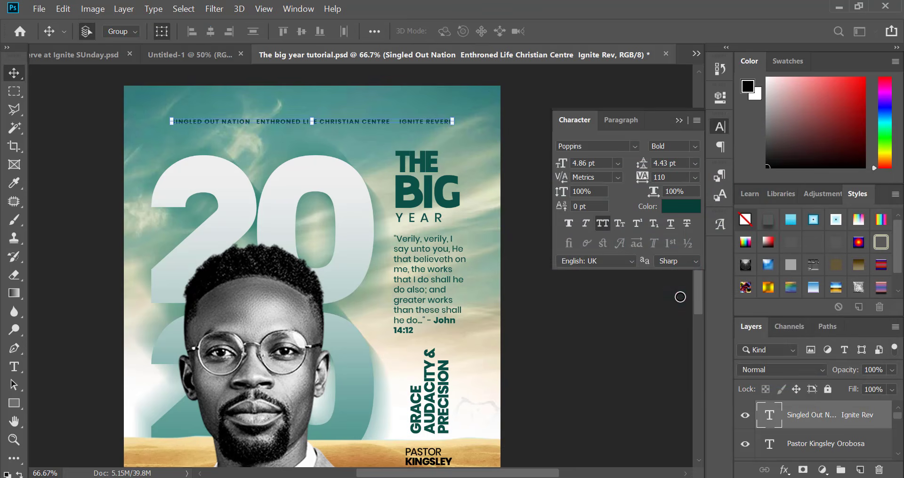
Step: Colour the pastor's name text white (ffffff) and nudge it slightly lower on the desert
scroll(631, 339, down, 1)
scroll(535, 353, down, 5)
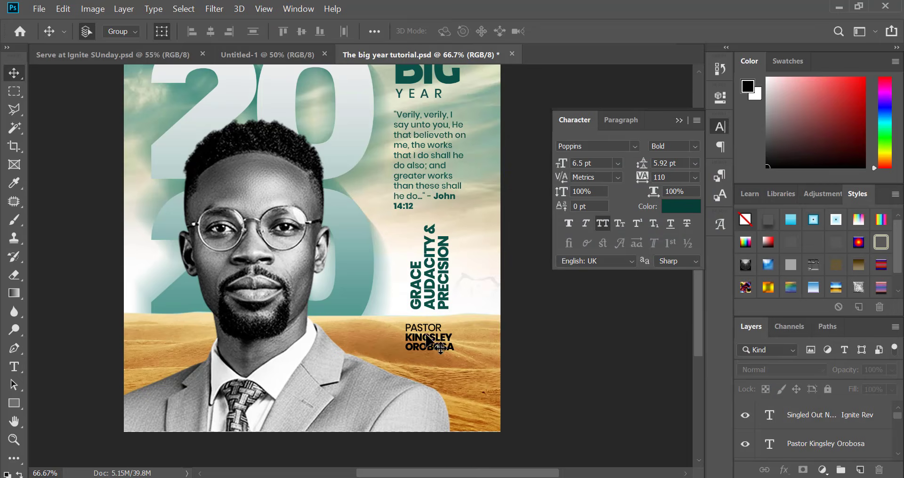
click(427, 335)
key(shift+Down)
key(shift+Down)
key(shift+Down)
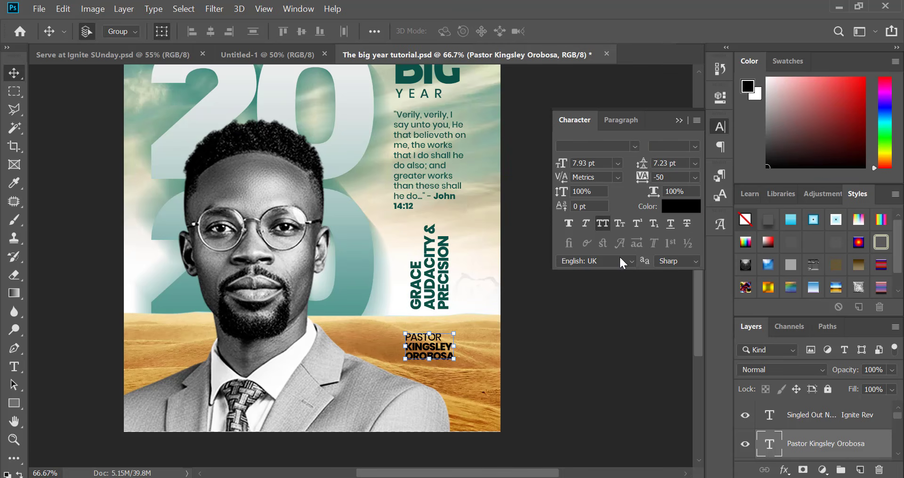
click(667, 216)
text(ffffff)
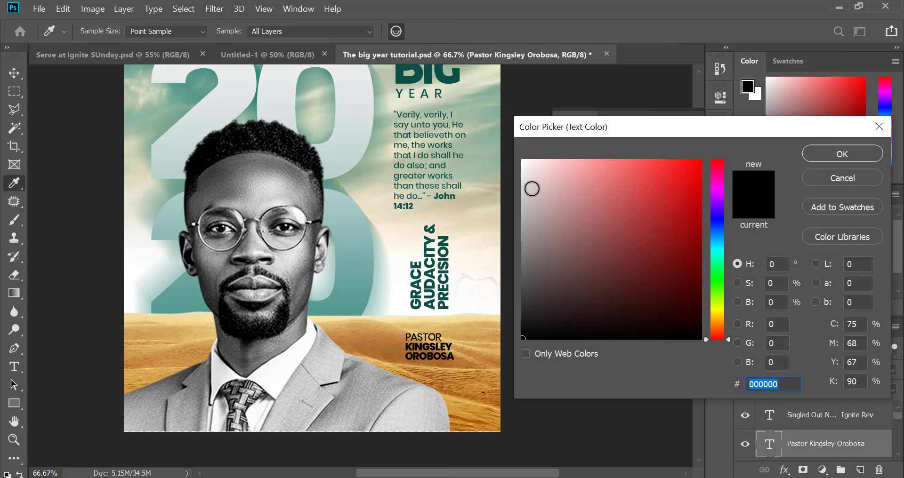
key(Return)
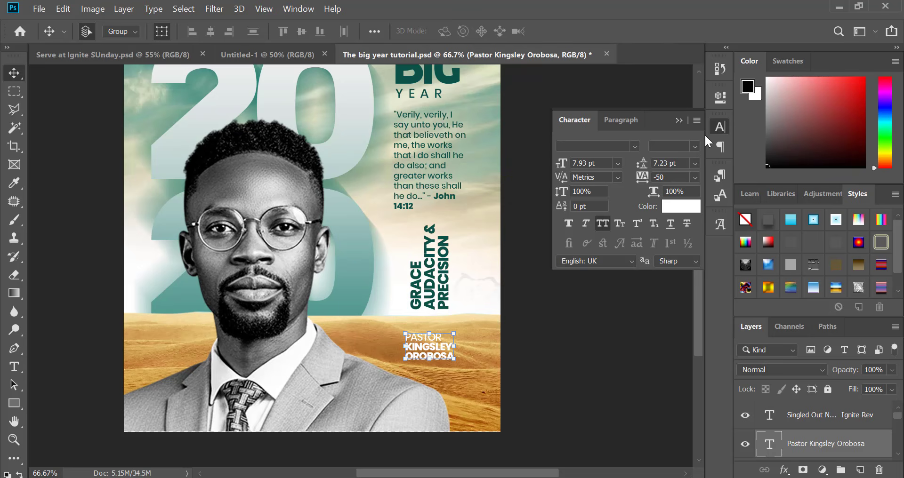
click(723, 133)
key(shift+Up)
key(shift+Up)
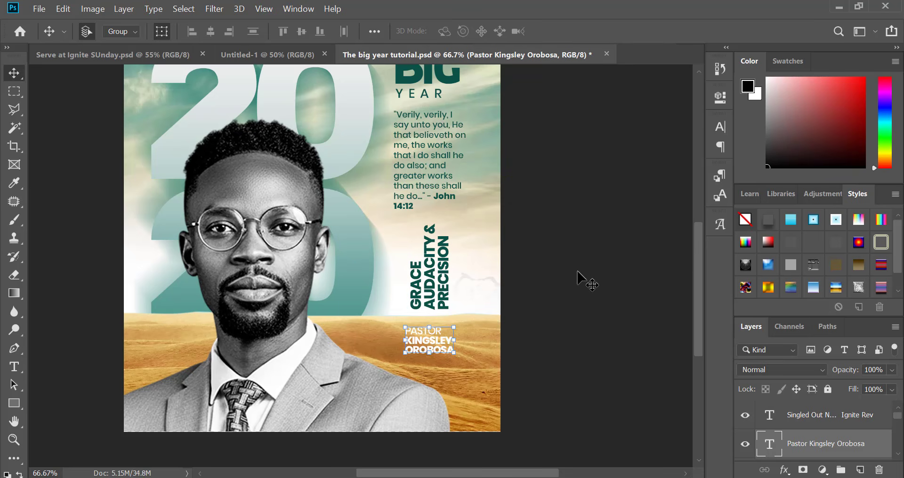
Step: Scale the pastor's name text up to 115.22% about its centre and deselect it
scroll(413, 369, up, 1)
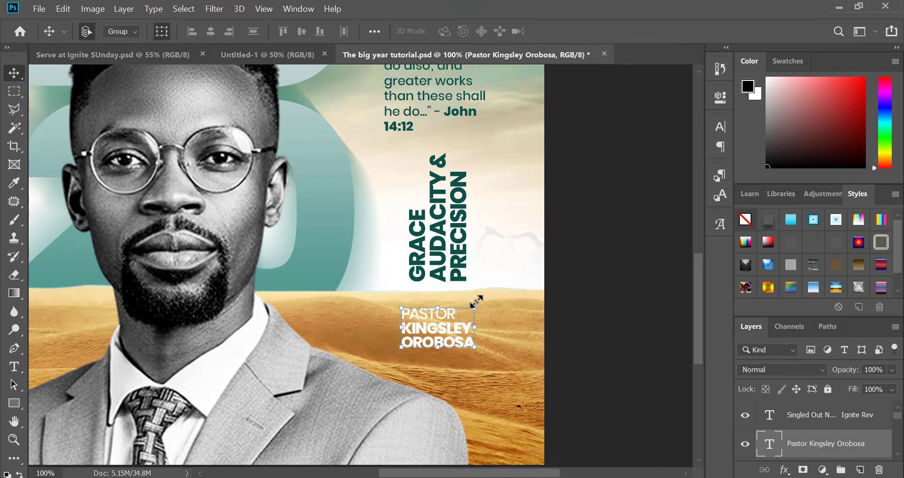
drag(475, 302, 484, 301)
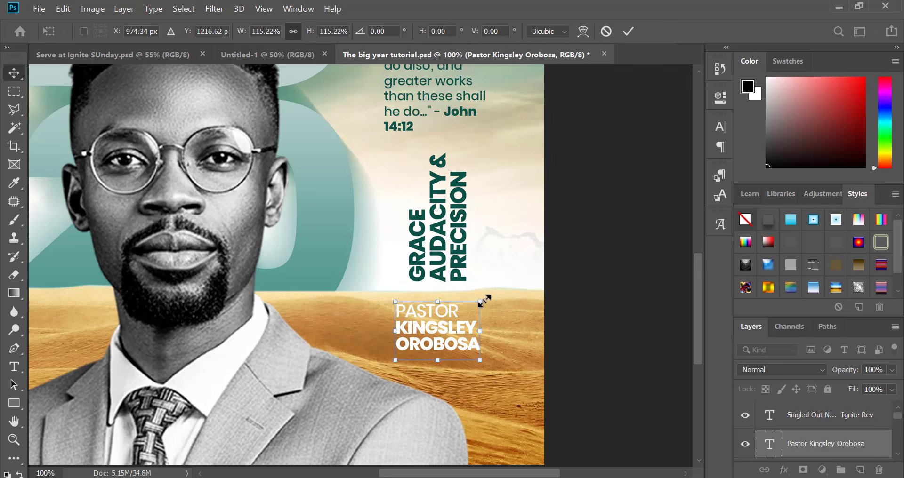
key(Return)
scroll(490, 301, down, 3)
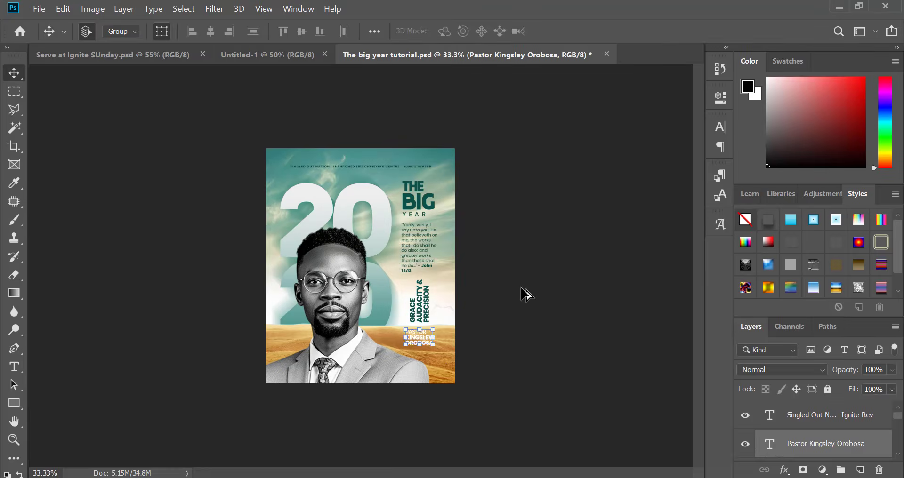
click(475, 289)
scroll(414, 257, up, 1)
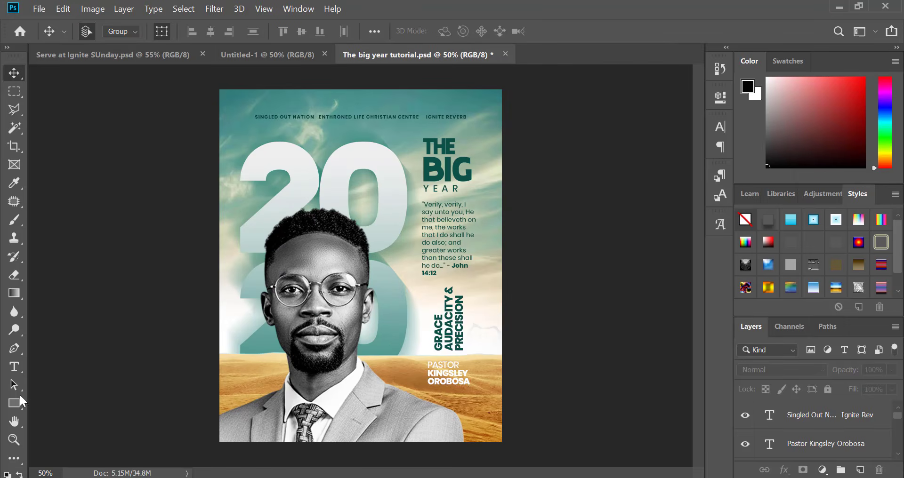
Step: Draw a black 600 by 600 px circle without stroke over the man's face using the Ellipse tool
drag(15, 404, 57, 430)
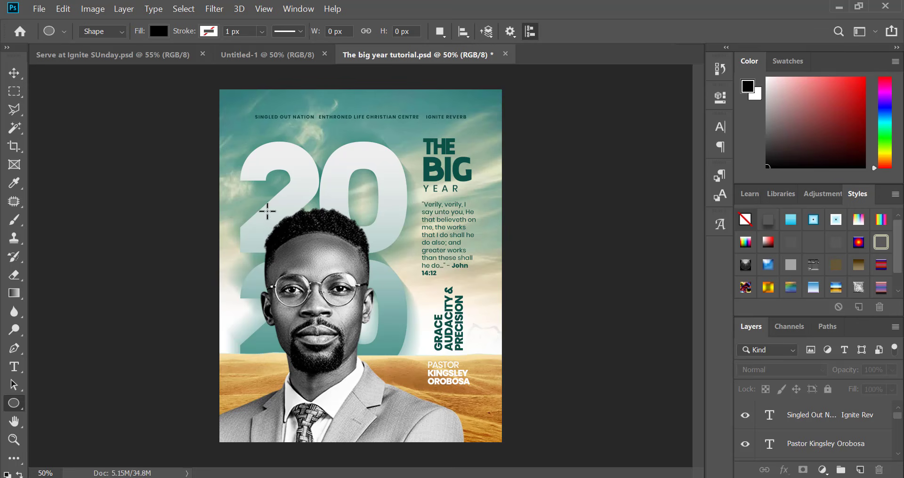
drag(266, 209, 408, 351)
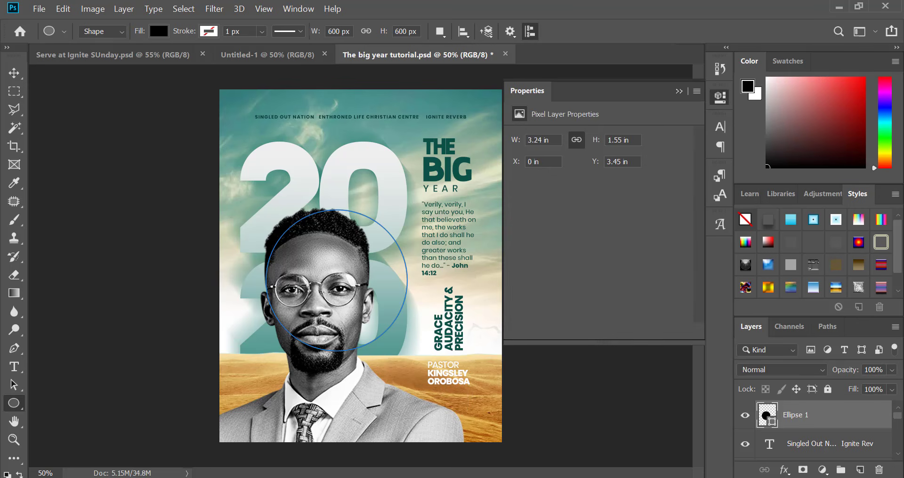
Step: Move the black circle up and left over the man's head and change its fill to red (ff0000)
key(v)
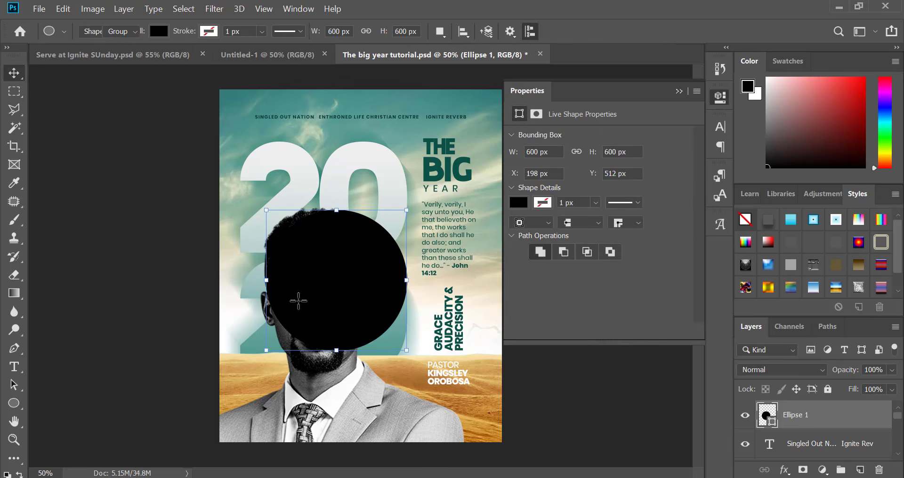
click(720, 96)
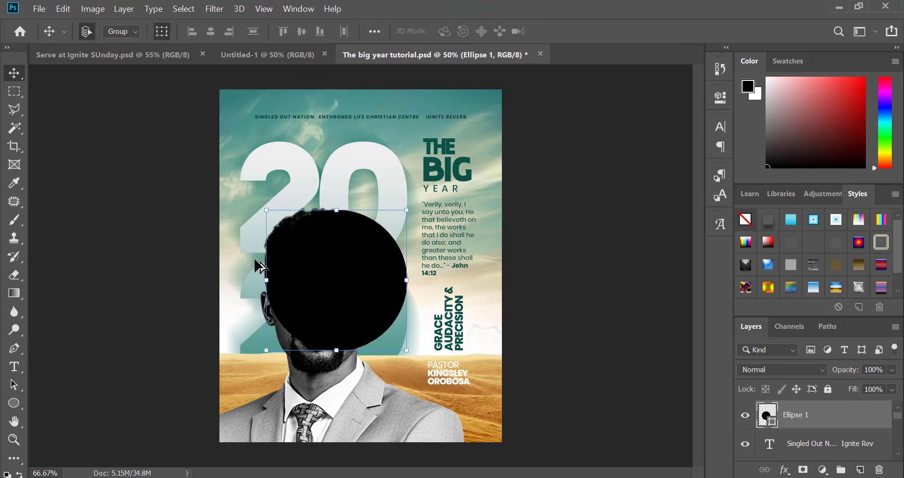
scroll(256, 263, up, 1)
drag(322, 289, 286, 272)
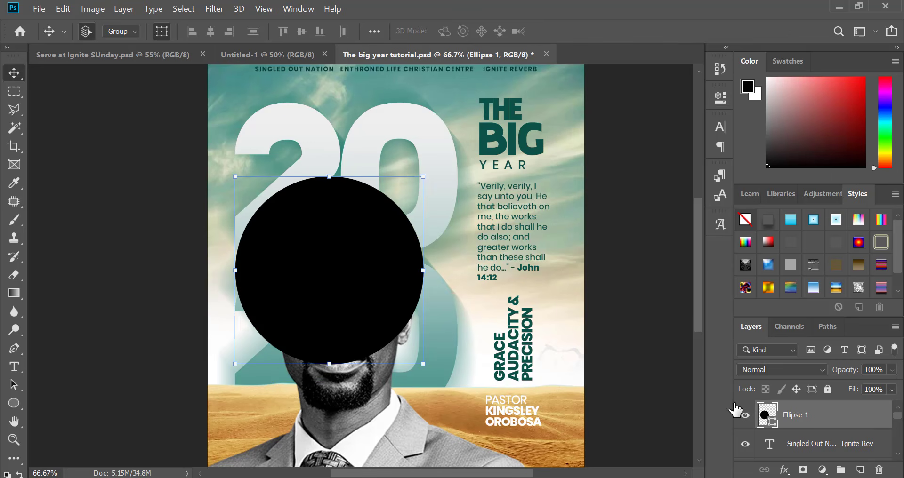
double_click(771, 427)
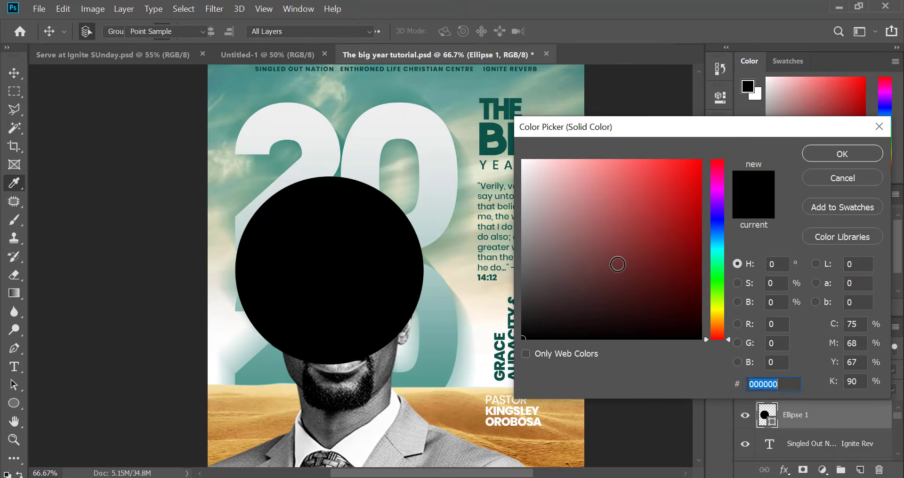
text(ff0000)
key(Return)
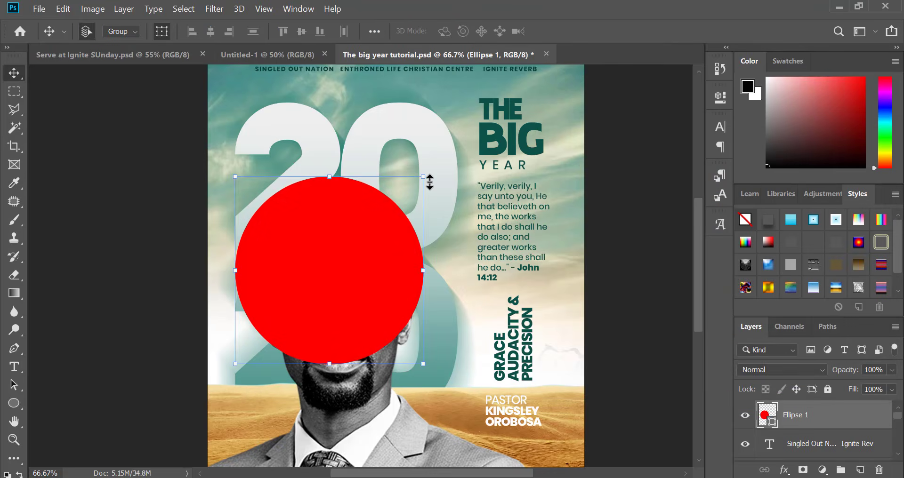
Step: Reorder the red circle in the layer stack so it sits behind the man but in front of the 20 20 text
key(ctrl+[)
key(ctrl+[)
key(ctrl+[)
key(ctrl+[)
key(ctrl+[)
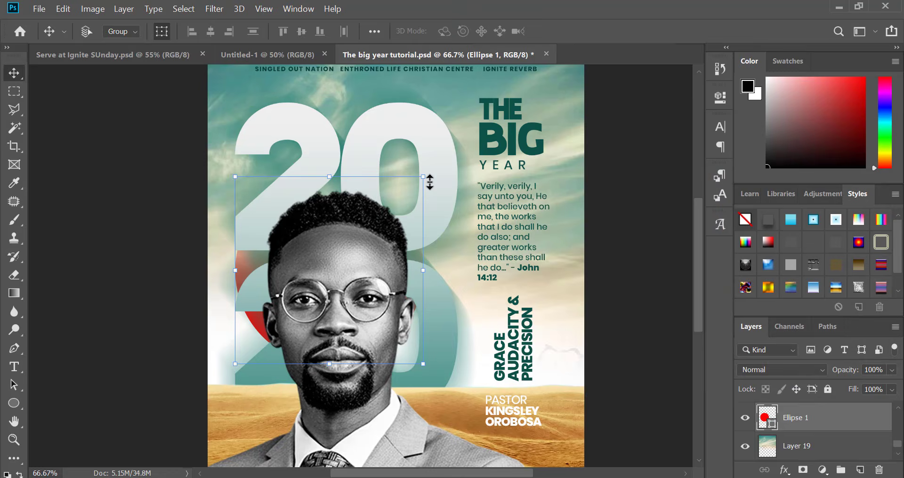
key(ctrl+])
key(ctrl+])
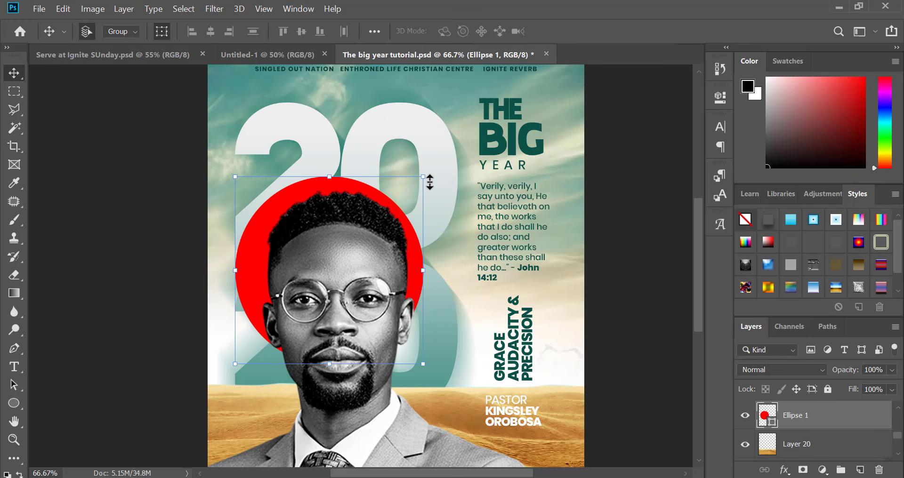
Step: Nudge the red circle about 30 px right and 20 px down so it frames the man's head
key(shift+Right)
key(shift+Right)
key(shift+Right)
key(shift+Right)
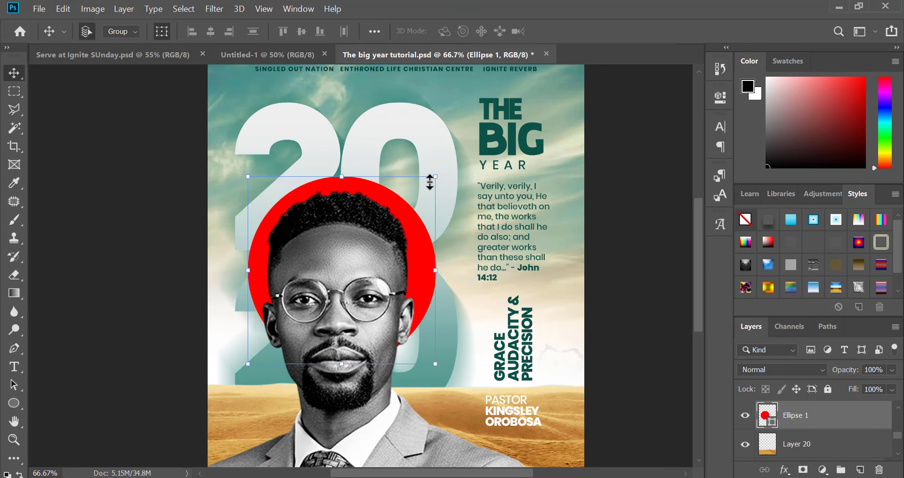
key(shift+Left)
key(shift+Down)
key(shift+Down)
scroll(430, 182, down, 5)
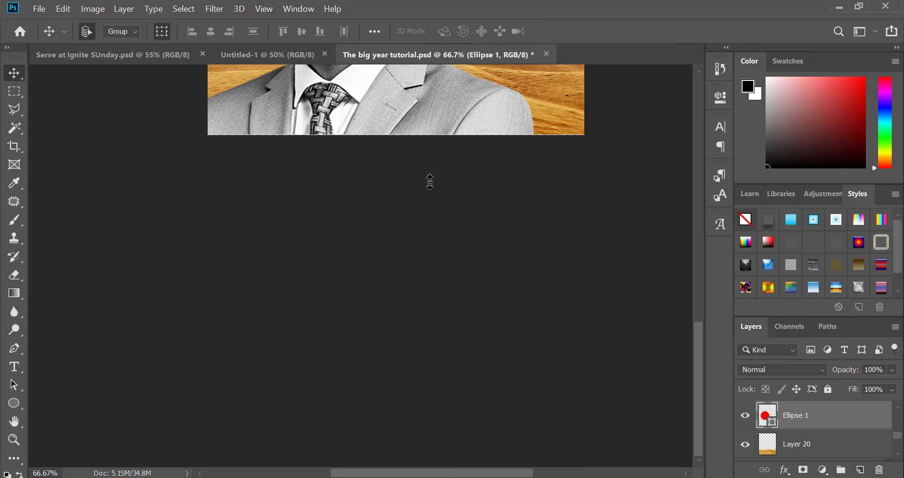
scroll(498, 286, down, 2)
scroll(364, 283, up, 2)
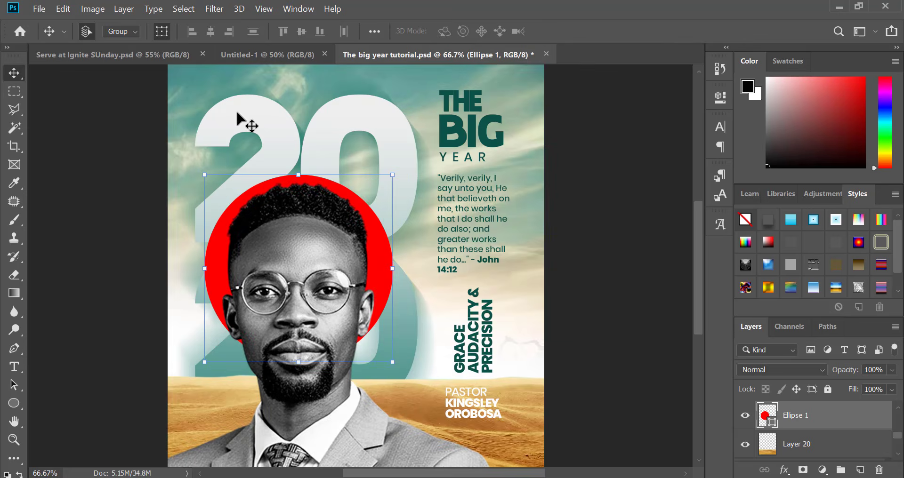
Step: Add centre-aligned type reading 2026 on the circle's path at its top, in Poppins Bold 6.5 pt
click(14, 367)
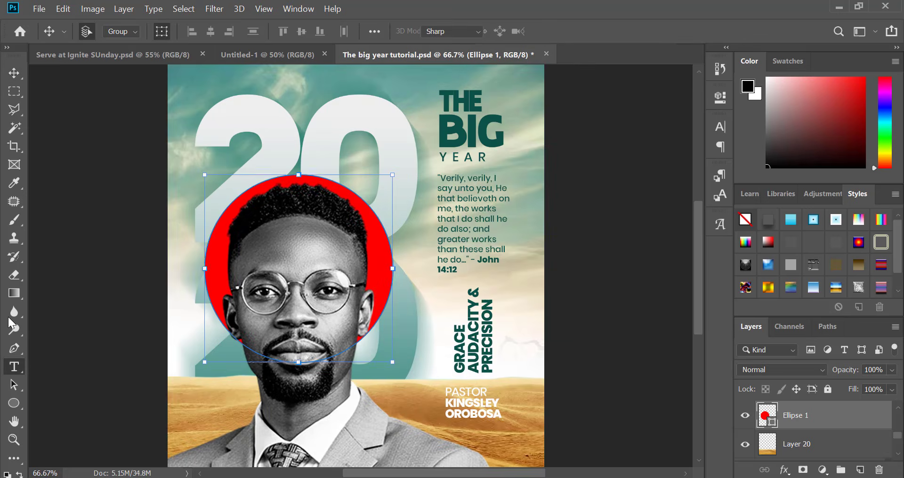
click(519, 31)
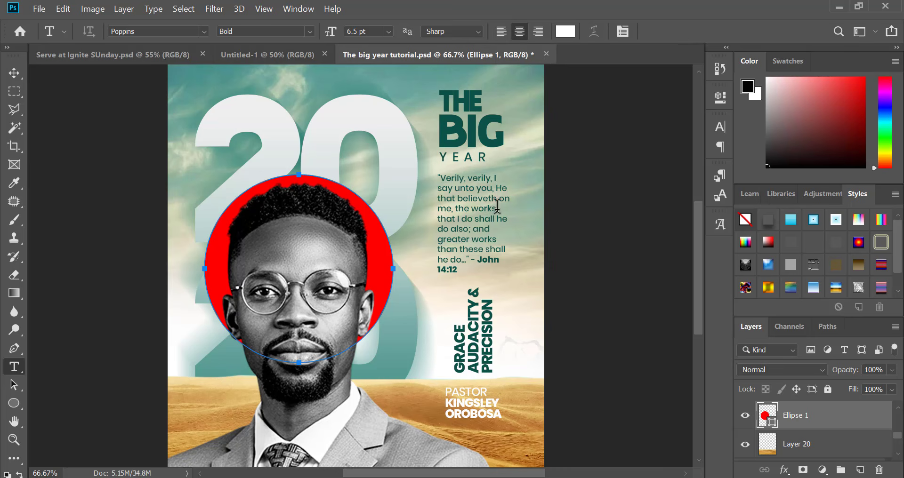
scroll(292, 190, up, 3)
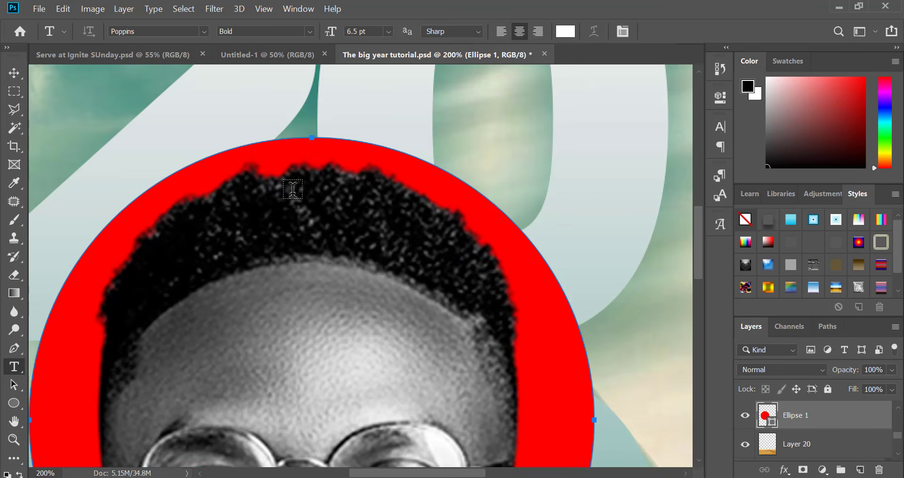
click(313, 137)
click(313, 137)
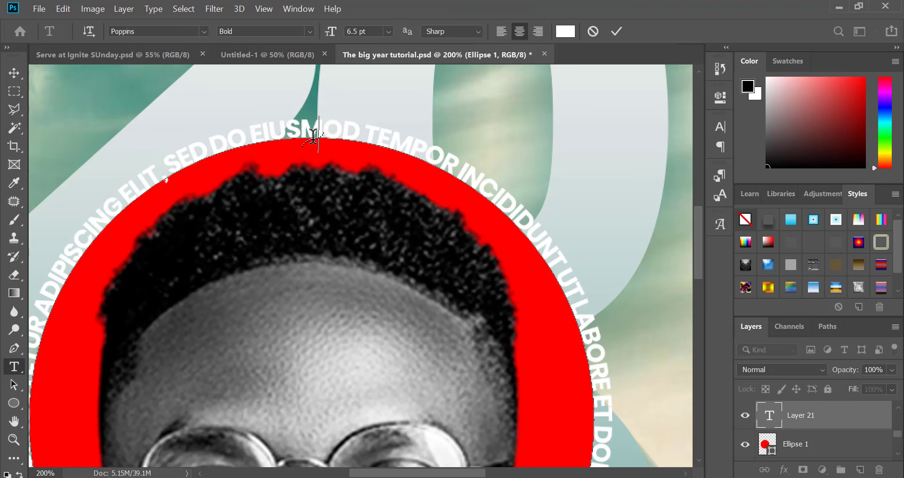
key(ctrl+a)
text(2026)
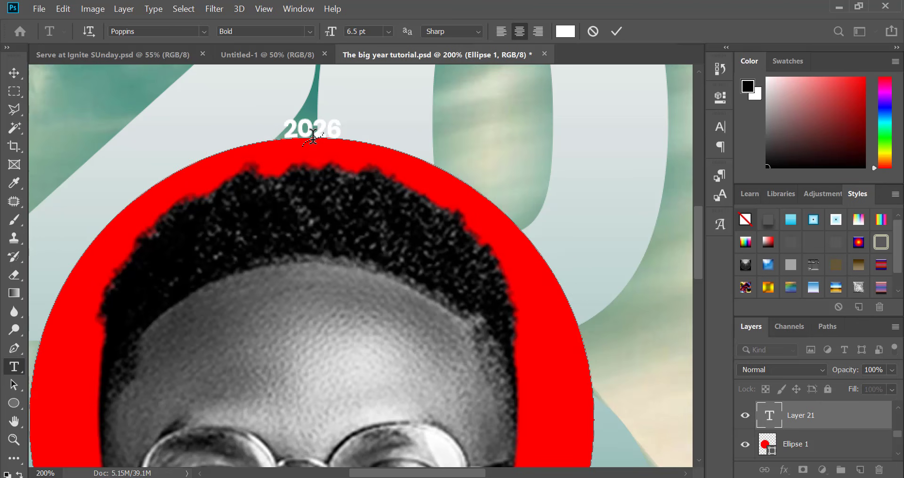
Step: Recolour the curved 2026 text dark teal (0b5147), sampled from THE BIG title, and commit it
key(ctrl+a)
key(ctrl+minus)
key(ctrl+minus)
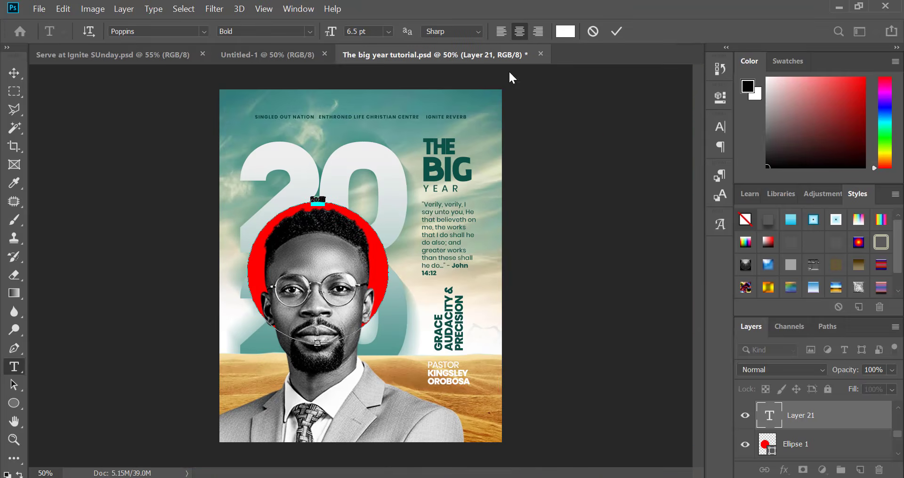
click(565, 32)
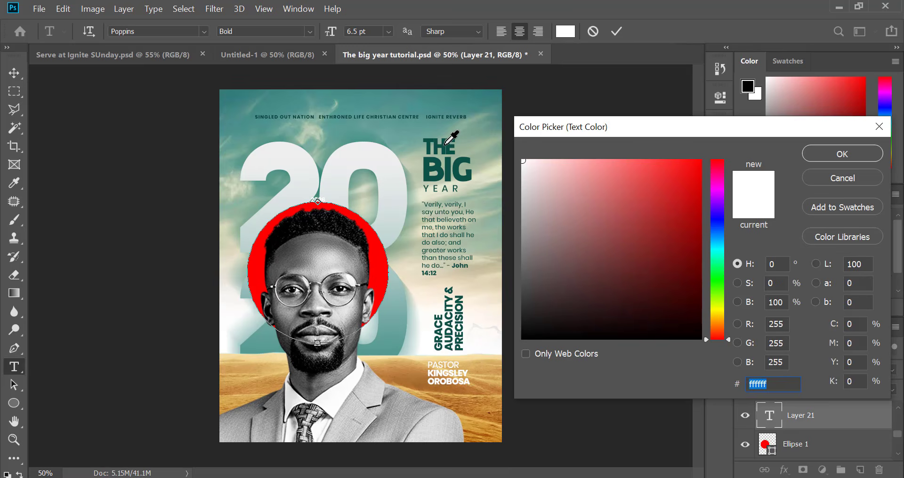
click(446, 143)
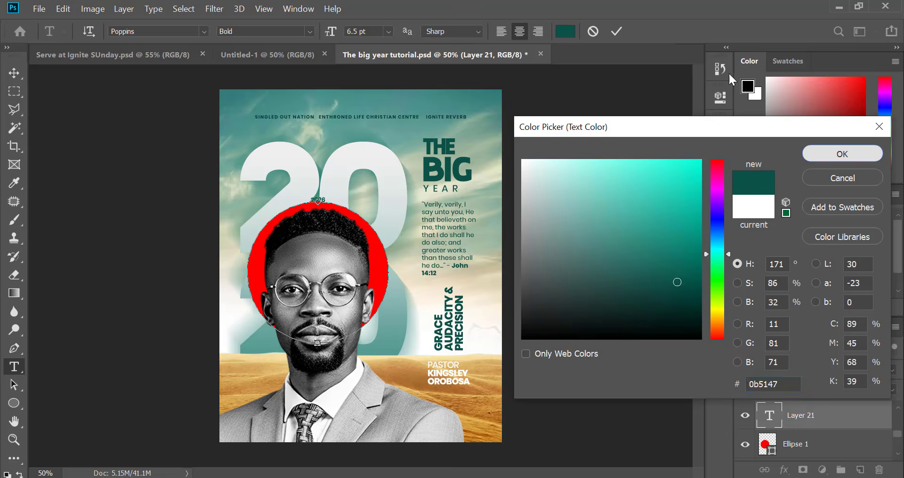
click(825, 152)
Step: Reopen the curved 2026 text for editing and enlarge all of it to 7.5 pt
scroll(317, 195, up, 2)
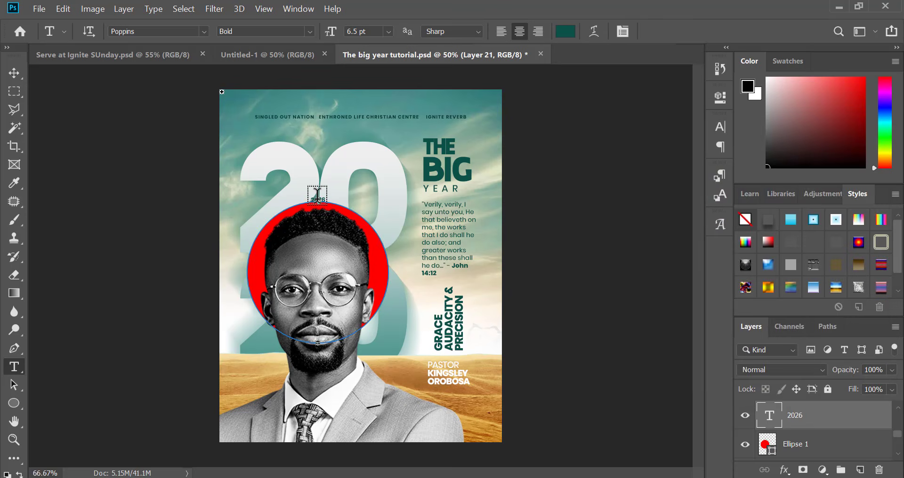
click(320, 194)
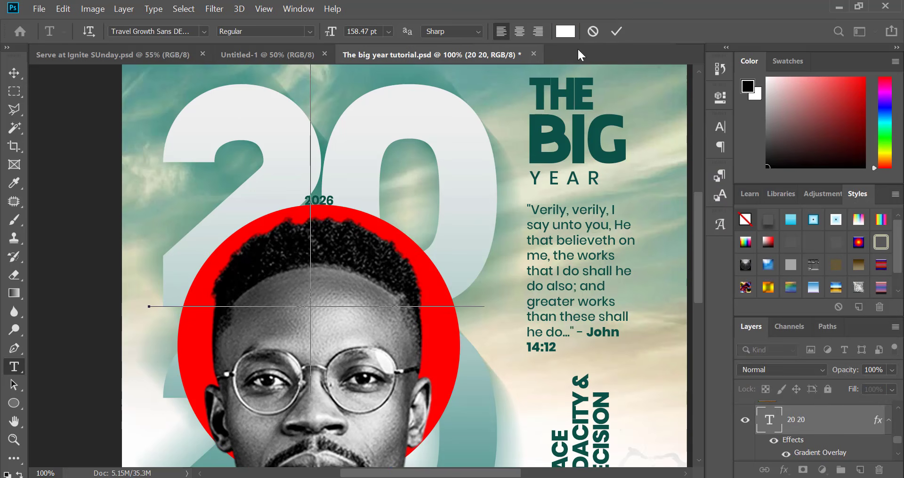
key(Escape)
key(v)
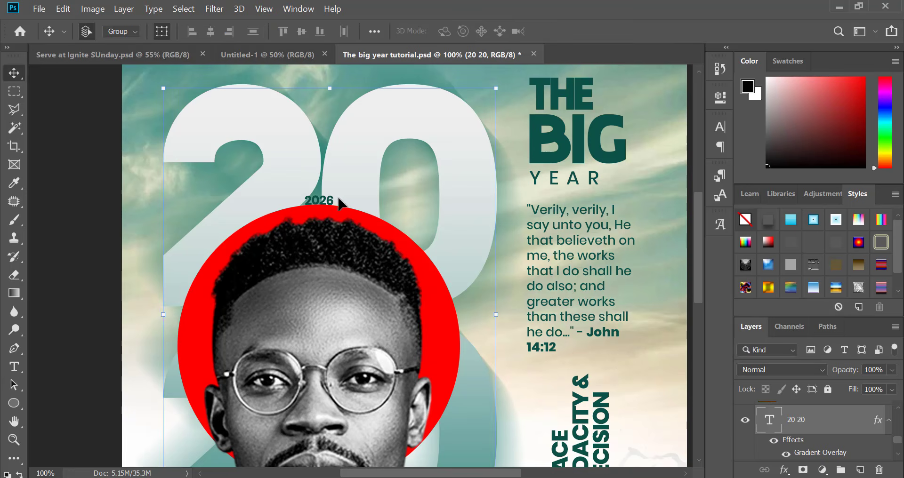
scroll(331, 201, up, 1)
click(332, 202)
key(t)
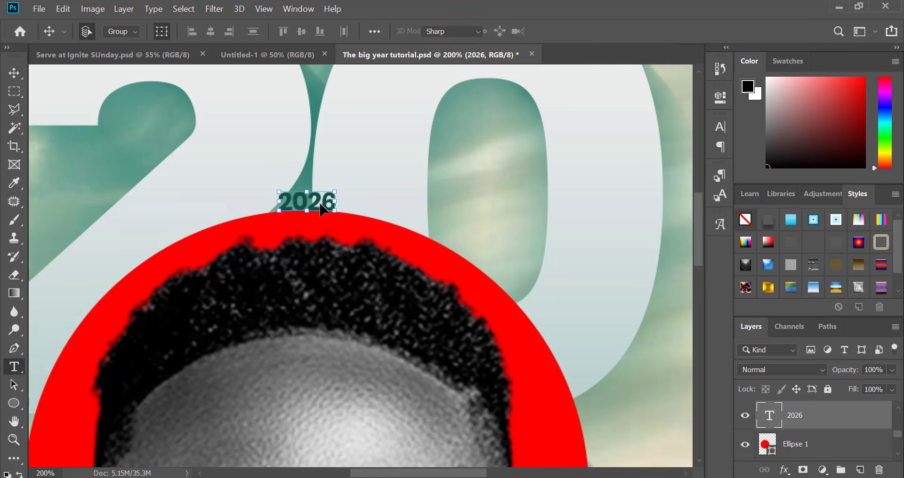
click(319, 201)
key(ctrl+a)
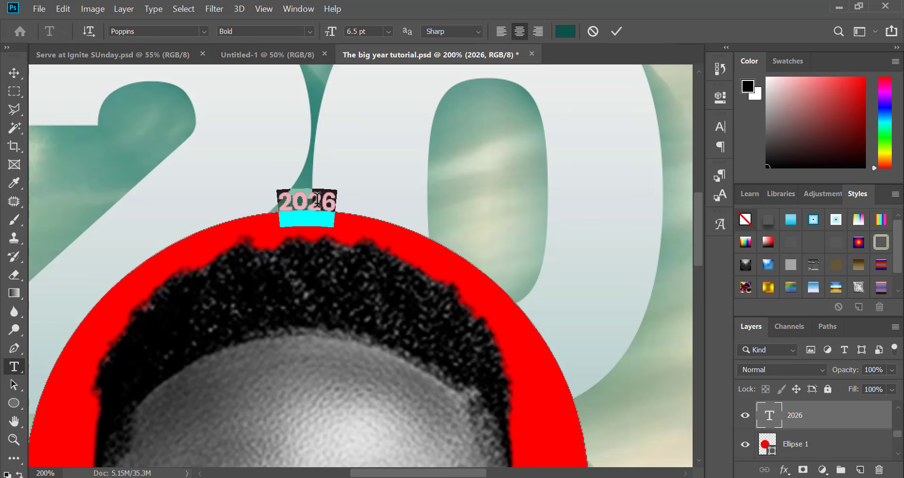
key(ctrl+shift+period)
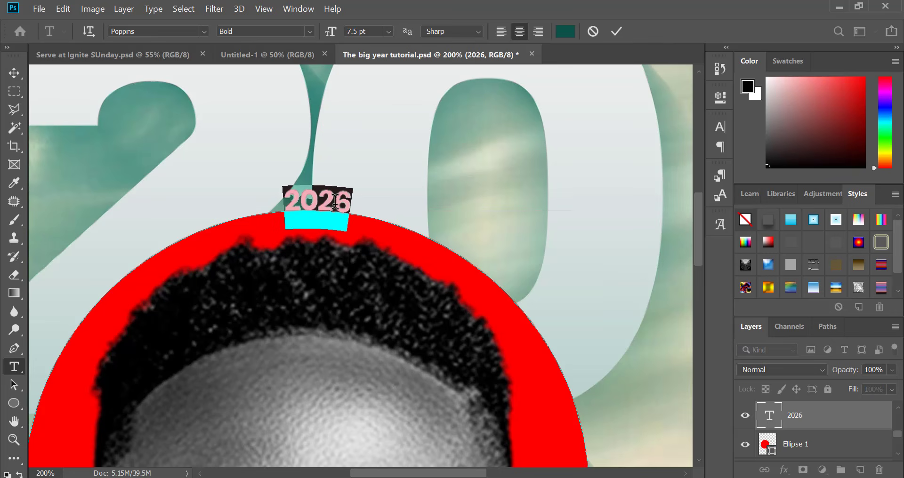
Step: Copy the 2026 text and paste it twice so it reads three times along the circle's top
drag(357, 204, 289, 206)
key(ctrl+c)
click(365, 227)
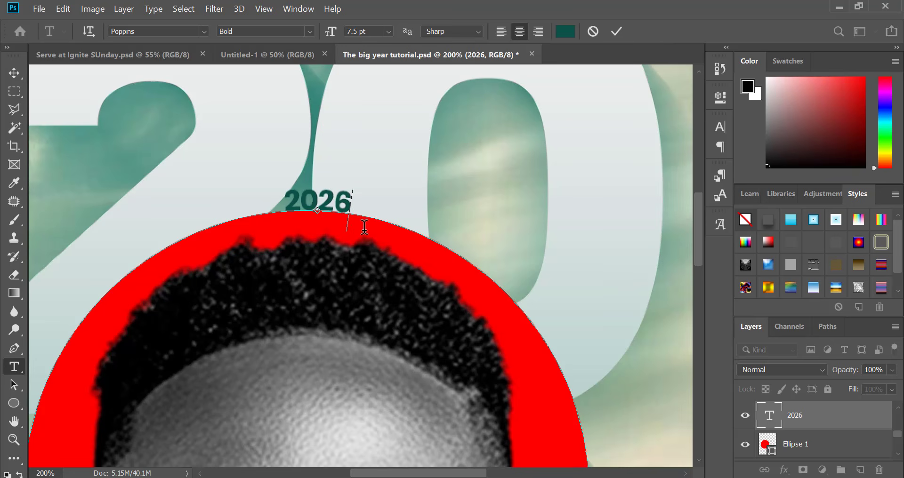
key(ctrl+v)
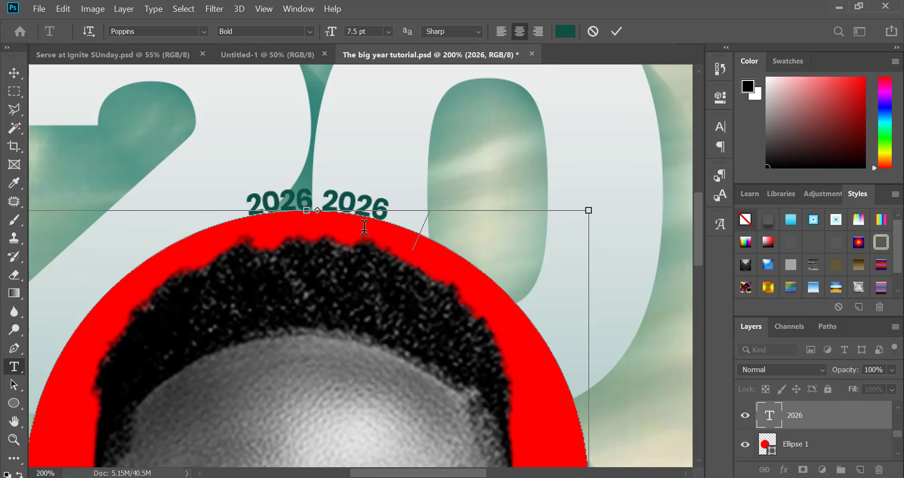
key(ctrl+v)
Step: Copy the three-part 2026 string and paste it twice at its end for nine repeats along the circle
key(ctrl+a)
key(ctrl+c)
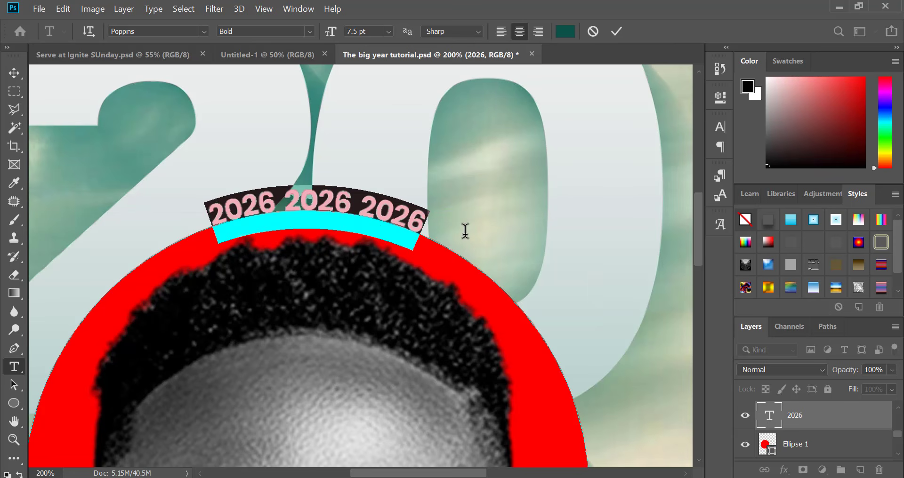
click(466, 231)
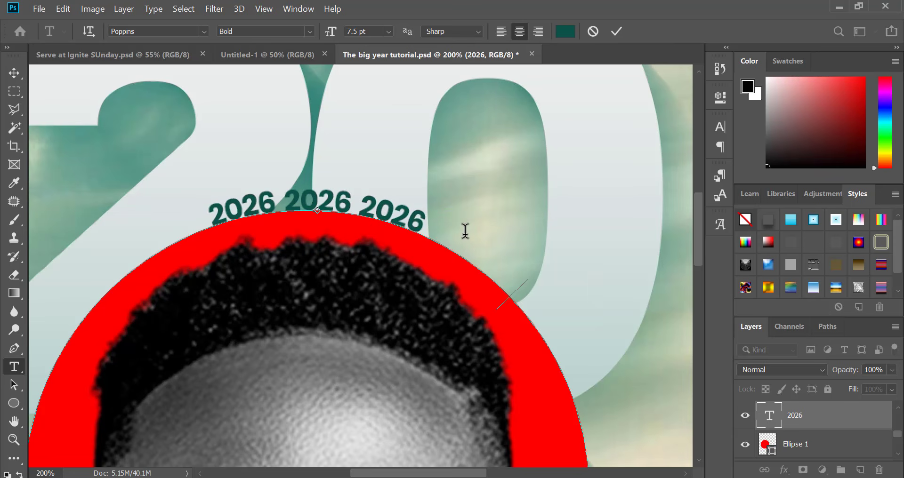
key(ctrl+v)
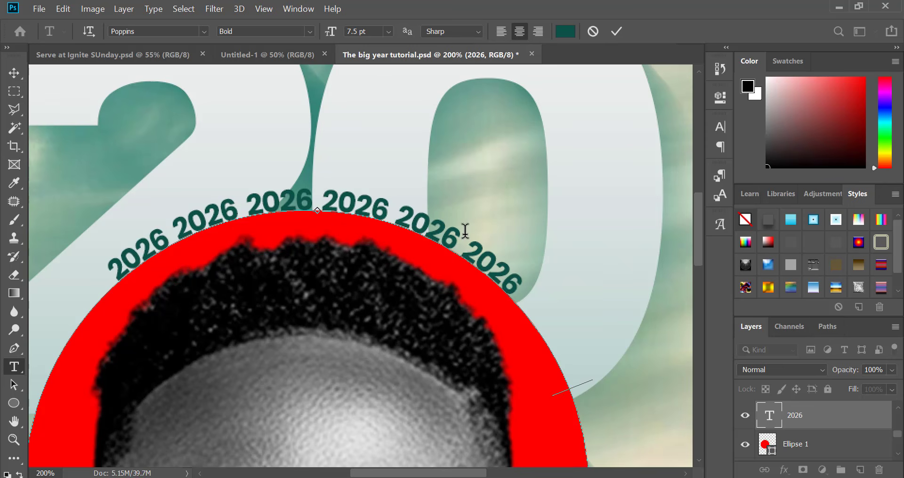
key(ctrl+v)
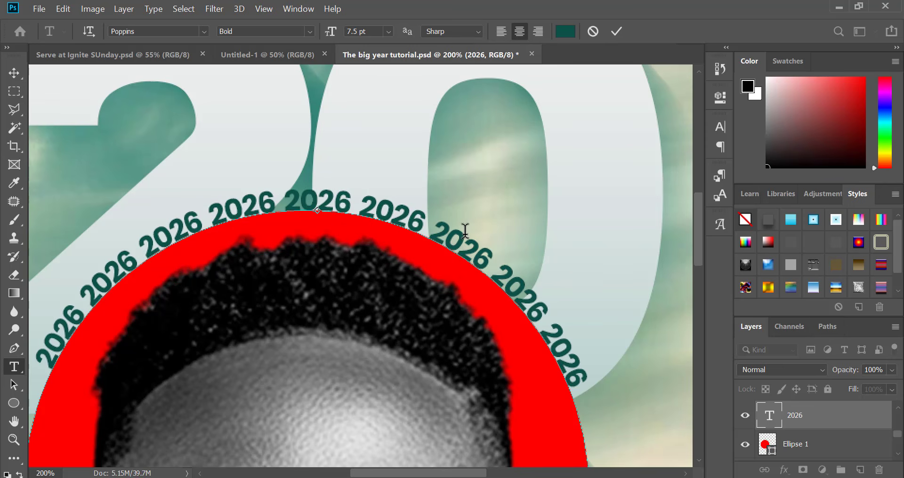
Step: Widen the tracking of all the repeated 2026 text beyond 410 so the numbers spread around the whole circle
key(ctrl+minus)
key(ctrl+a)
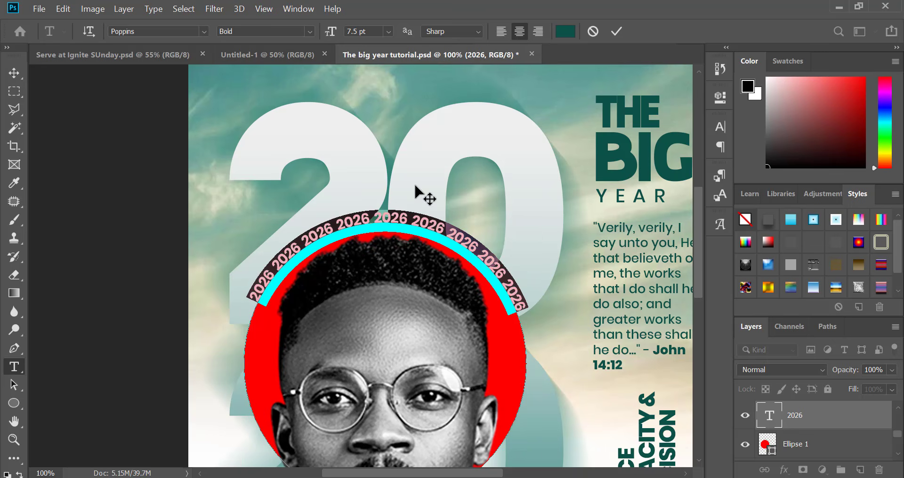
key(ctrl+t)
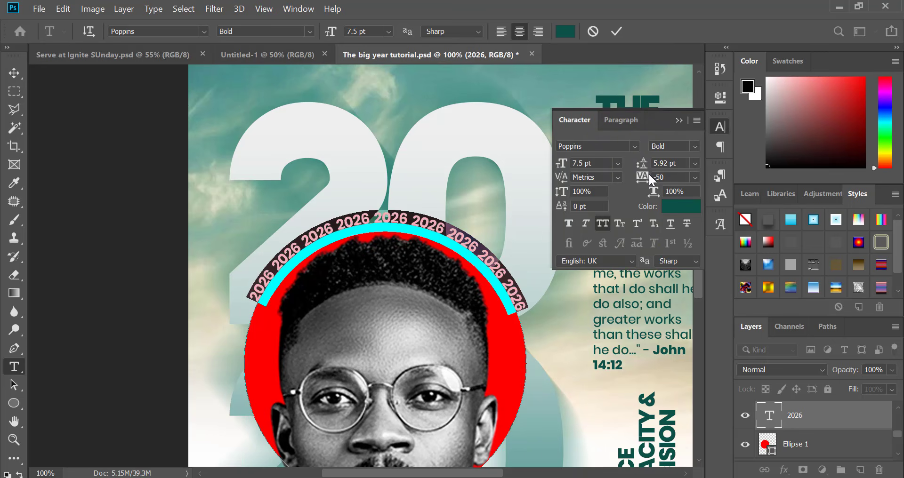
drag(645, 183, 663, 186)
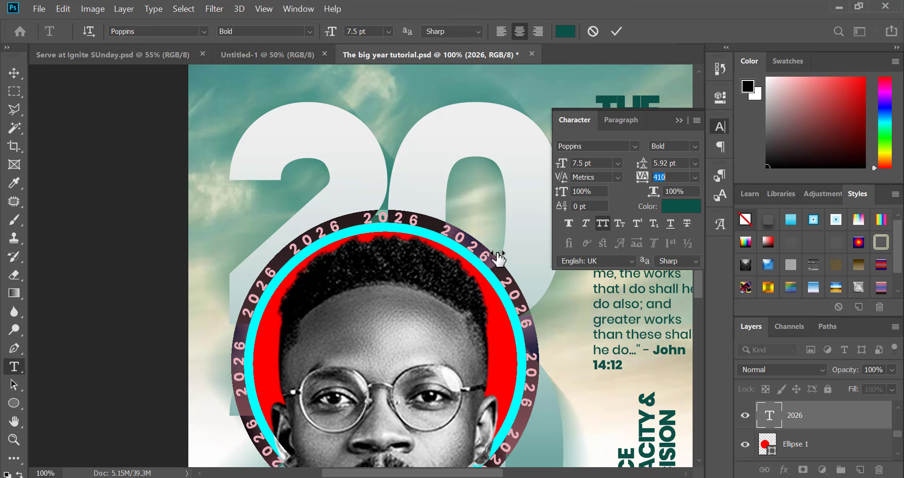
scroll(461, 293, down, 3)
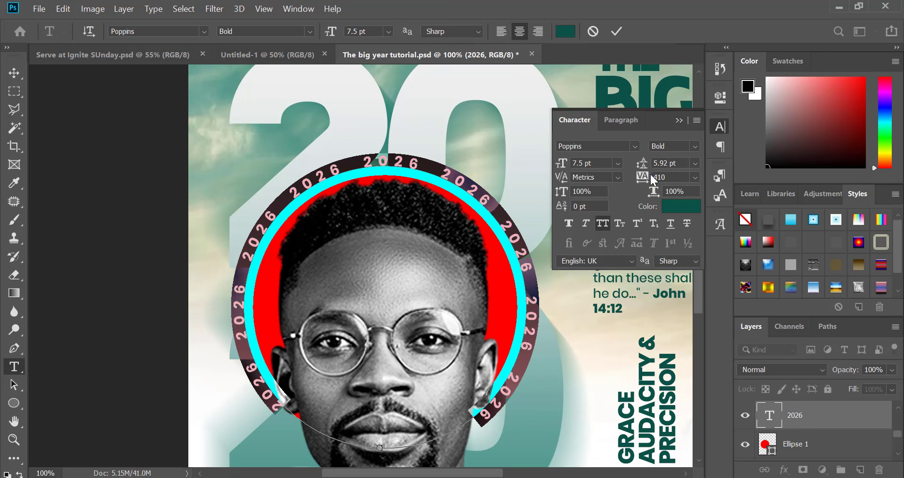
drag(648, 181, 658, 182)
click(717, 125)
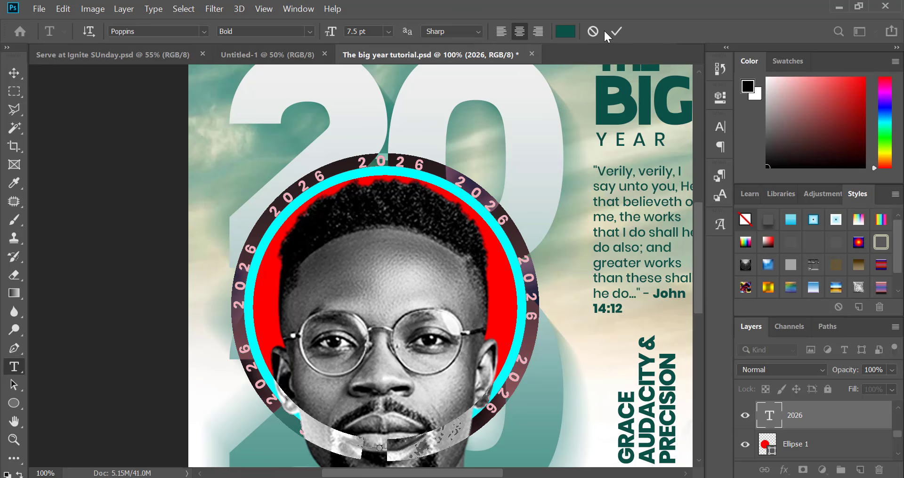
Step: Try enlarging the committed ring of spread 2026 text to about 103% around the red circle
click(616, 32)
key(v)
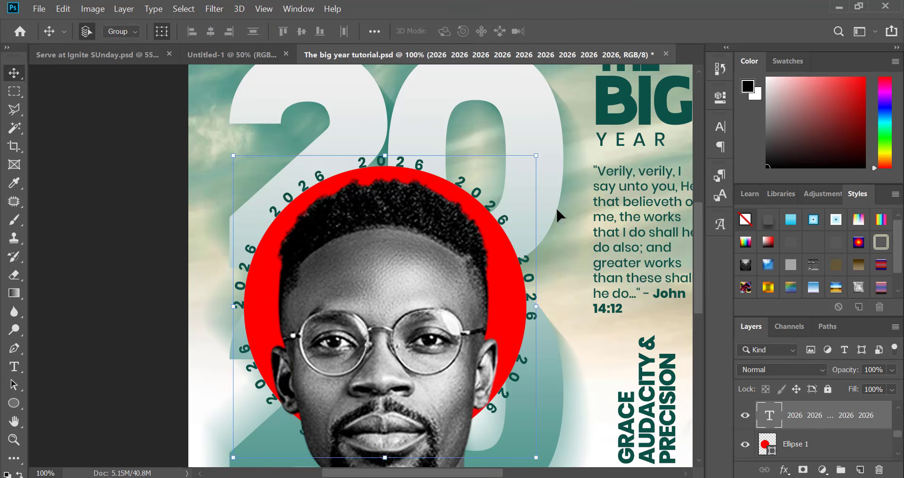
drag(538, 153, 545, 152)
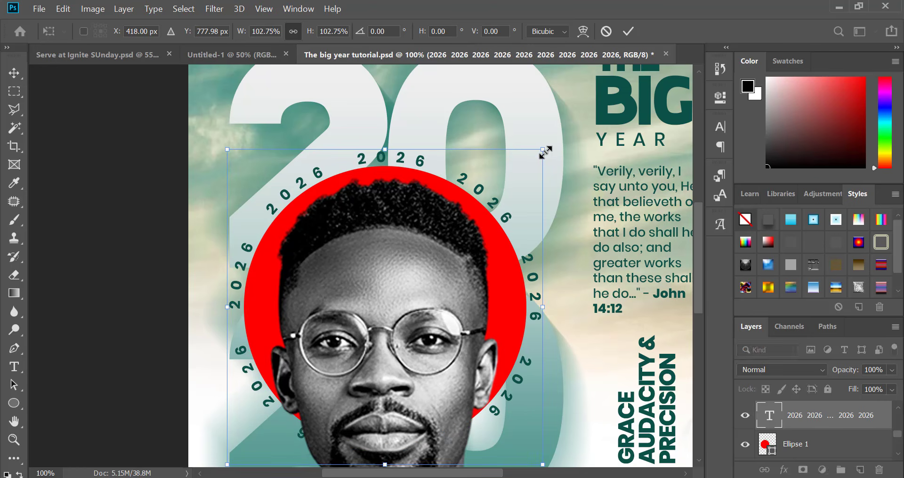
key(Return)
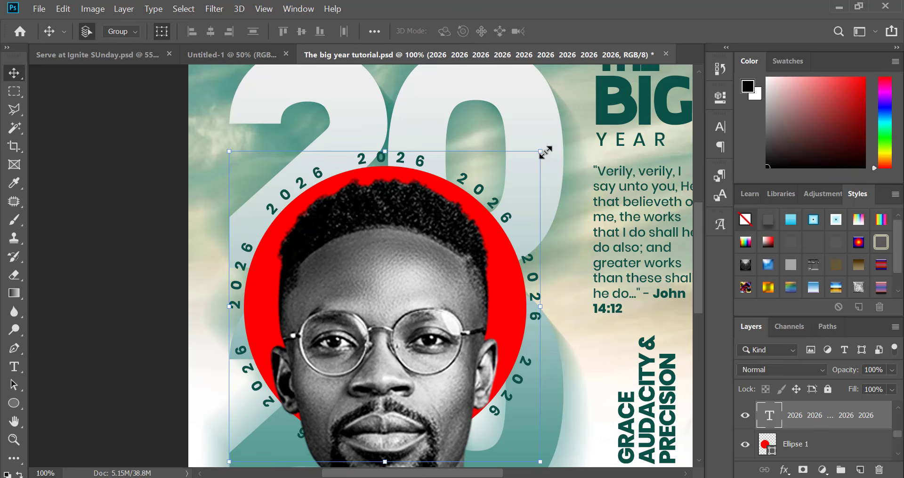
Step: Undo the enlargement and the repeated-text edit, back to a single 2026 on the circle
key(ctrl+z)
key(ctrl+z)
key(ctrl+z)
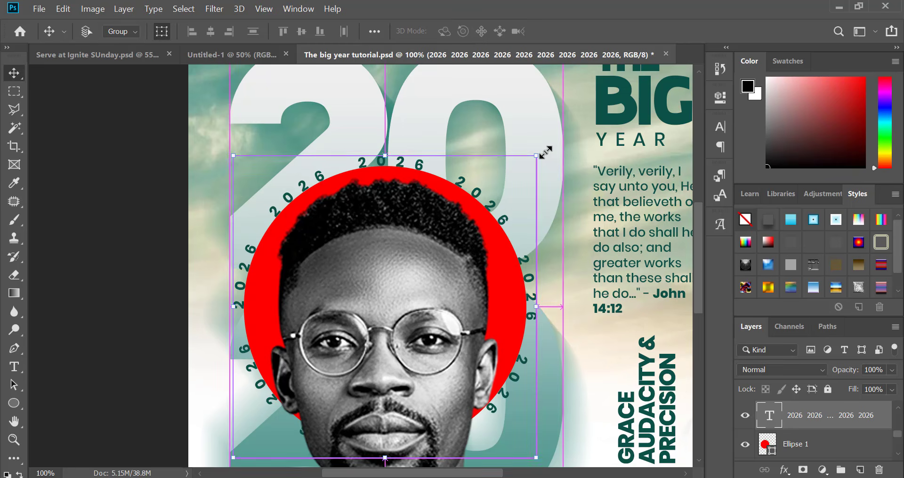
Step: Reopen the curved 2026 text and paste the copied three-part string twice at its end
key(t)
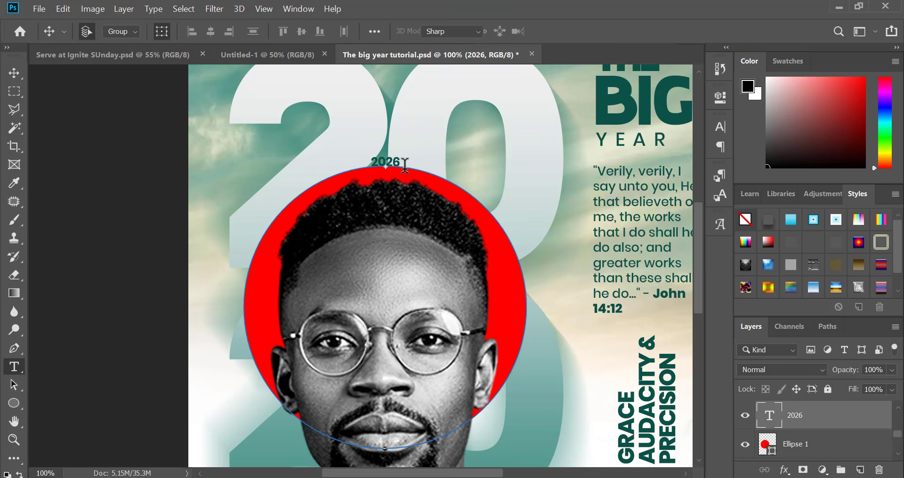
click(405, 192)
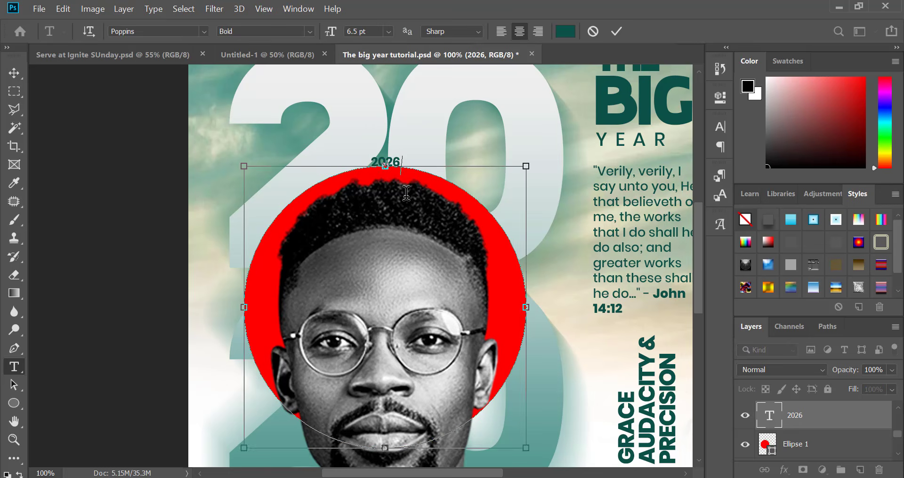
key(ctrl+v)
key(ctrl+a)
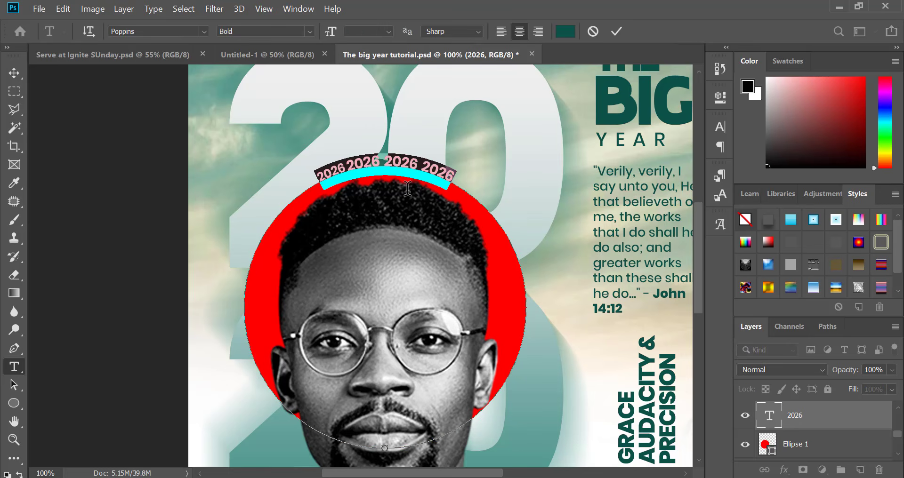
click(457, 176)
key(ctrl+v)
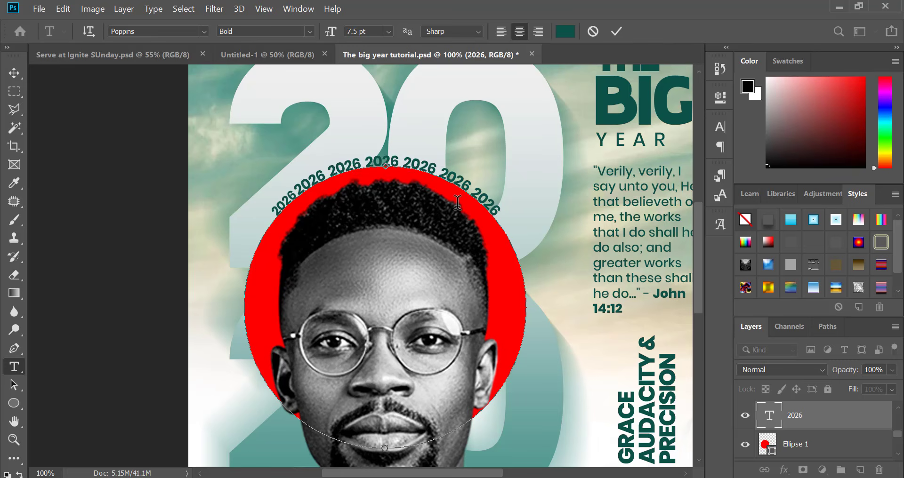
Step: Copy the whole 2026 string and paste it once at its end to double the repeats
key(ctrl+a)
key(ctrl+c)
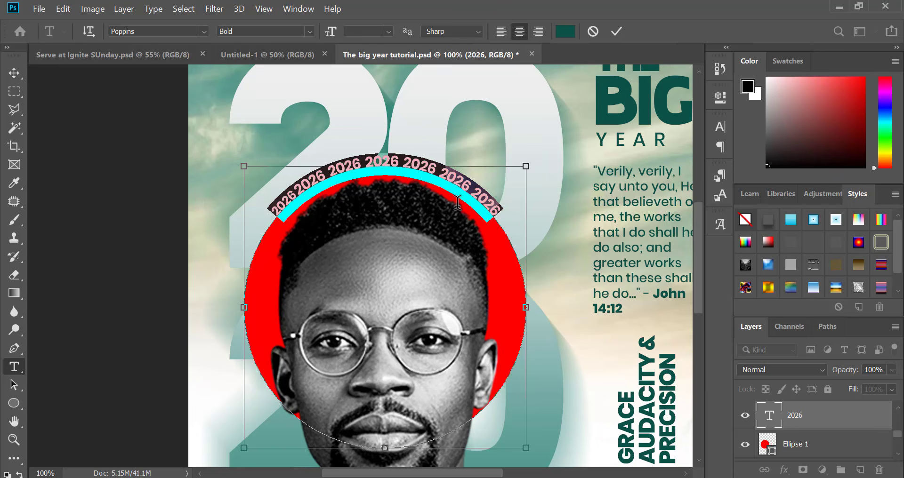
click(502, 214)
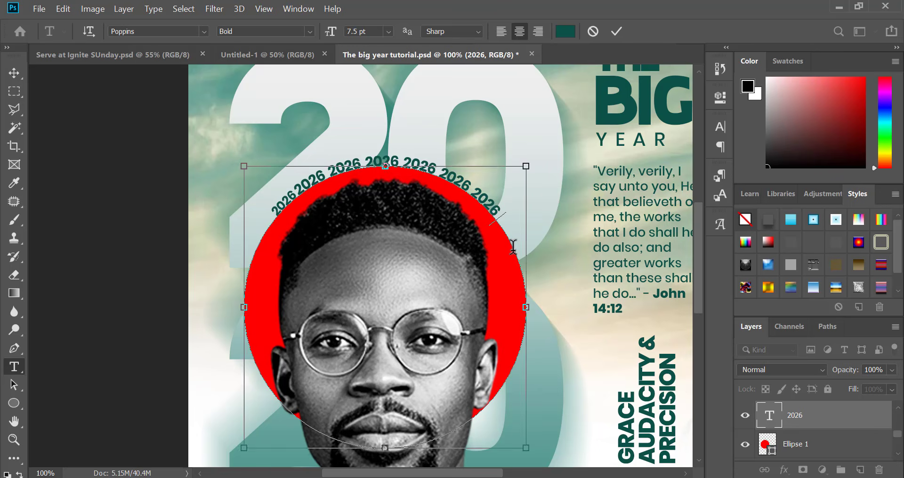
key(ctrl+v)
Step: Set the tracking of all the repeated 2026 text to 230 and commit the text edit
key(ctrl+a)
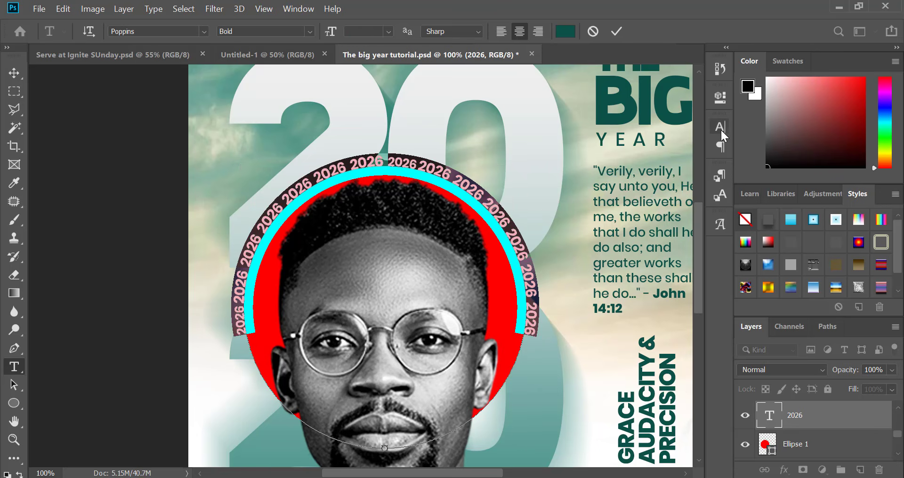
click(721, 126)
drag(643, 177, 652, 186)
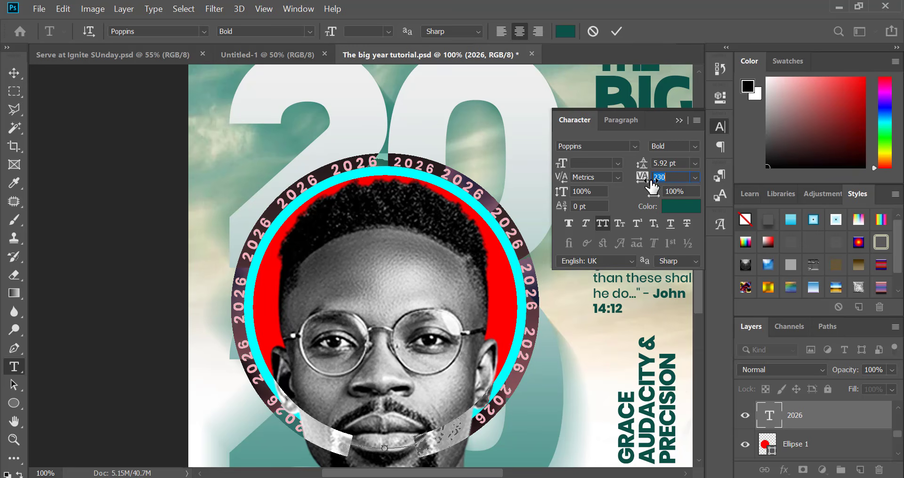
click(719, 127)
click(616, 31)
Step: Scale the 2026 text ring to about 104% so it clears the red circle's edge
key(v)
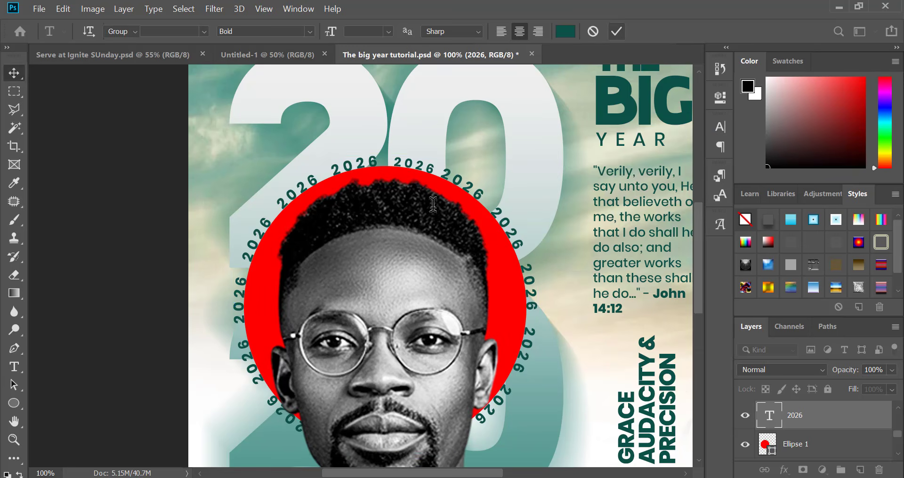
drag(539, 152, 550, 148)
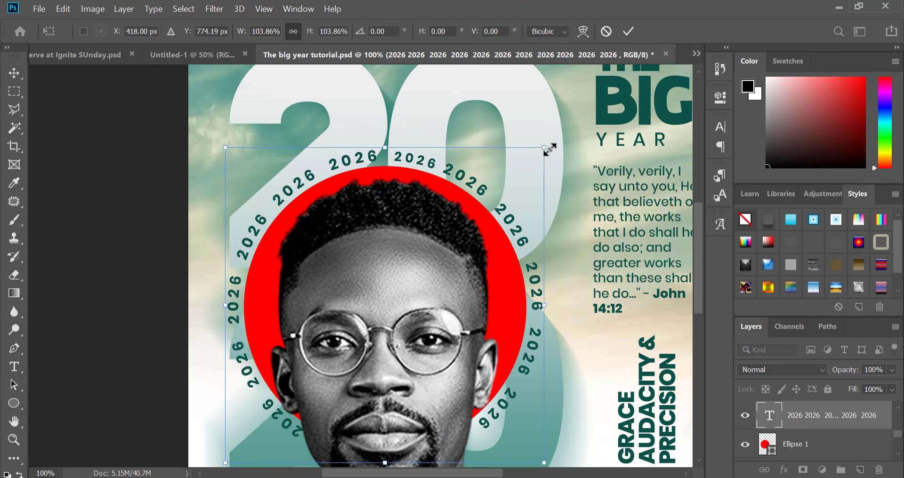
key(Return)
Step: Duplicate the 2026 text ring and scale the copy to about 119% as an outer ring
key(ctrl+minus)
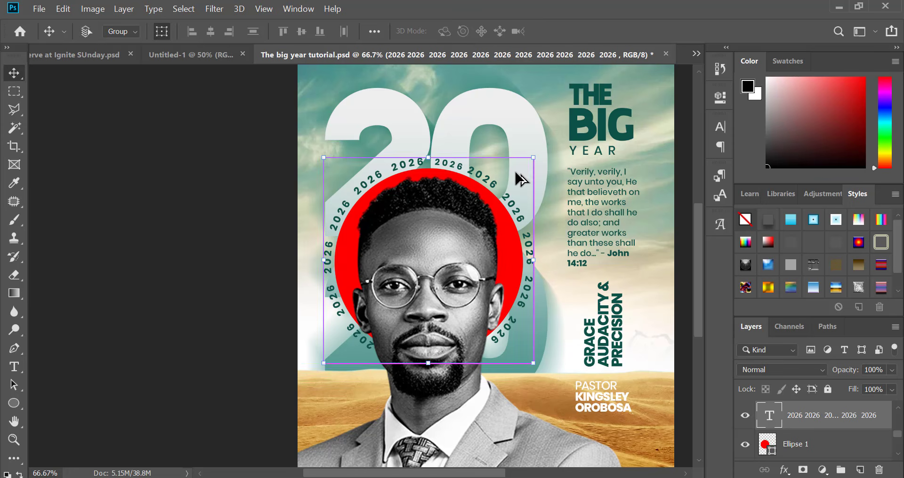
key(ctrl+j)
key(ctrl+t)
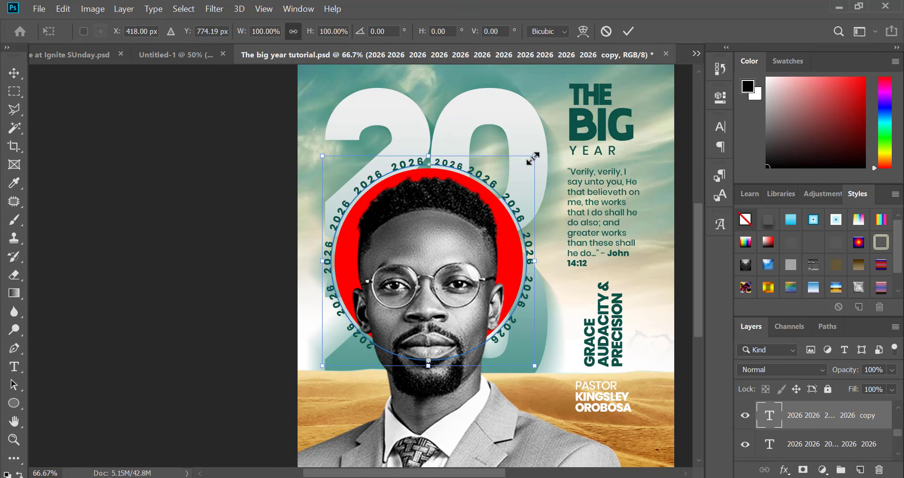
drag(533, 159, 565, 152)
key(Return)
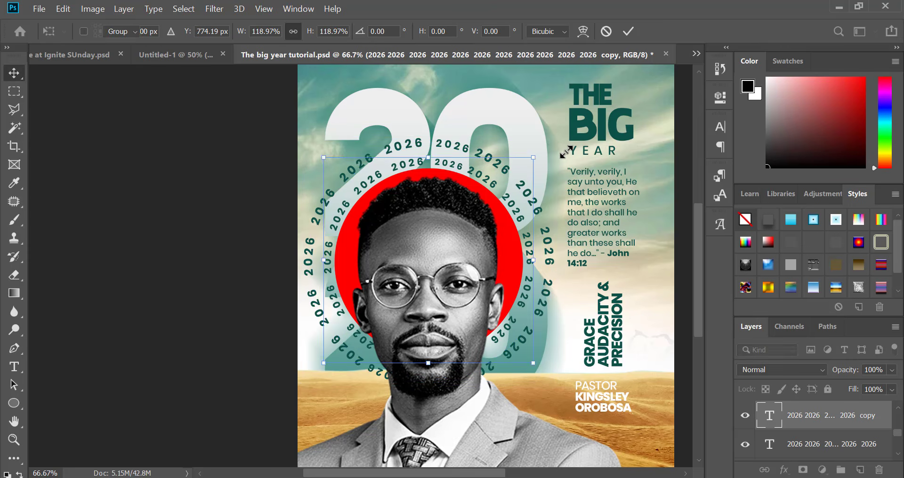
Step: Lower the outer 2026 ring's opacity to 20% and deselect it
key(2)
key(ctrl+minus)
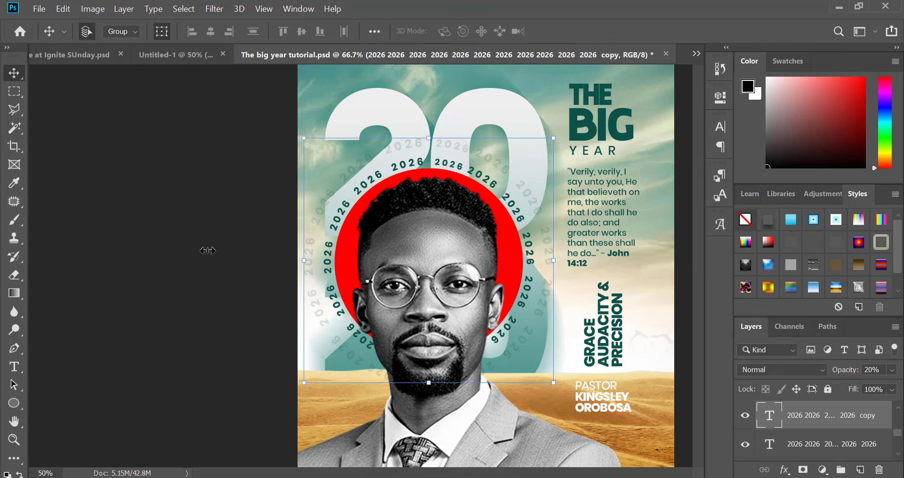
click(200, 246)
key(ctrl+minus)
key(ctrl+minus)
key(ctrl+plus)
key(ctrl+plus)
key(ctrl+plus)
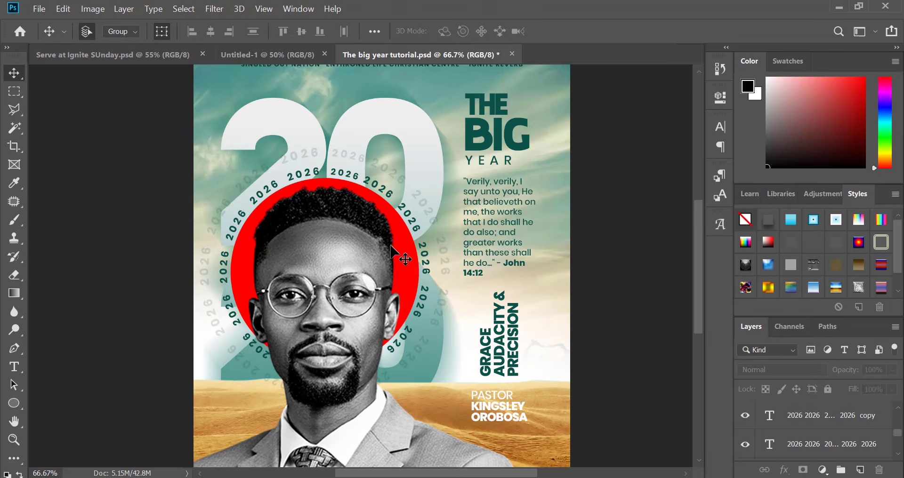
Step: Move the Ellipse 1 layer above both 2026 text ring layers
click(834, 417)
scroll(806, 453, down, 1)
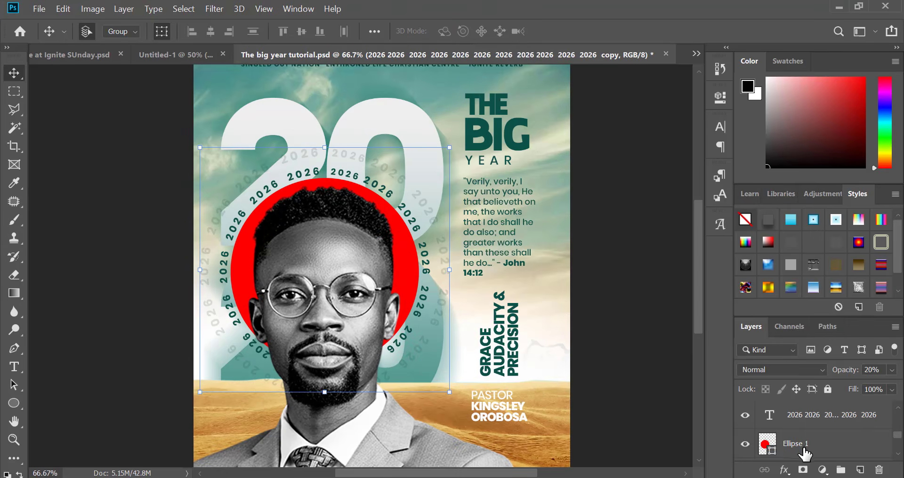
click(805, 452)
scroll(806, 452, up, 1)
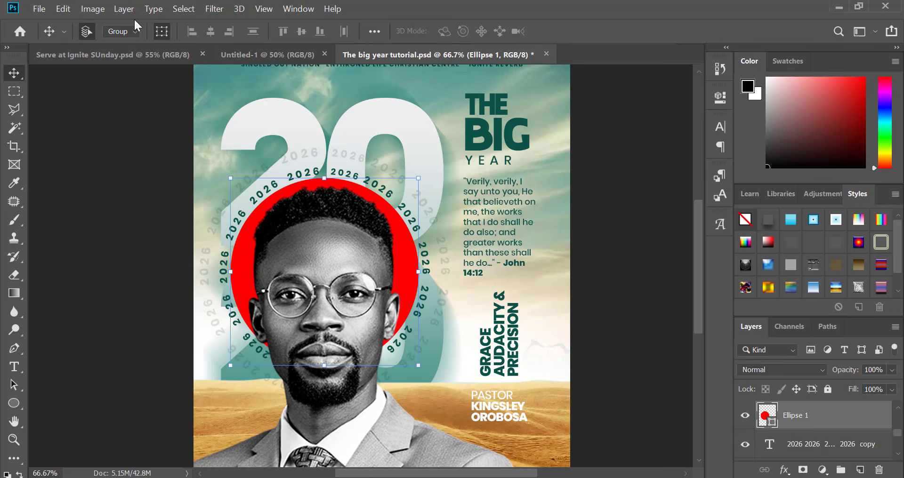
Step: Add a Gradient Overlay layer style to Ellipse 1, keeping the poster's circle in view
click(122, 8)
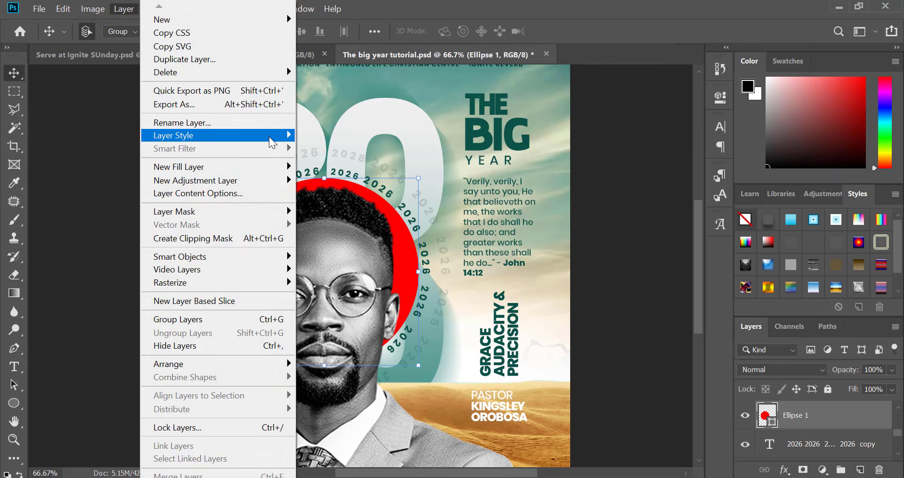
mouse_move(271, 137)
click(314, 233)
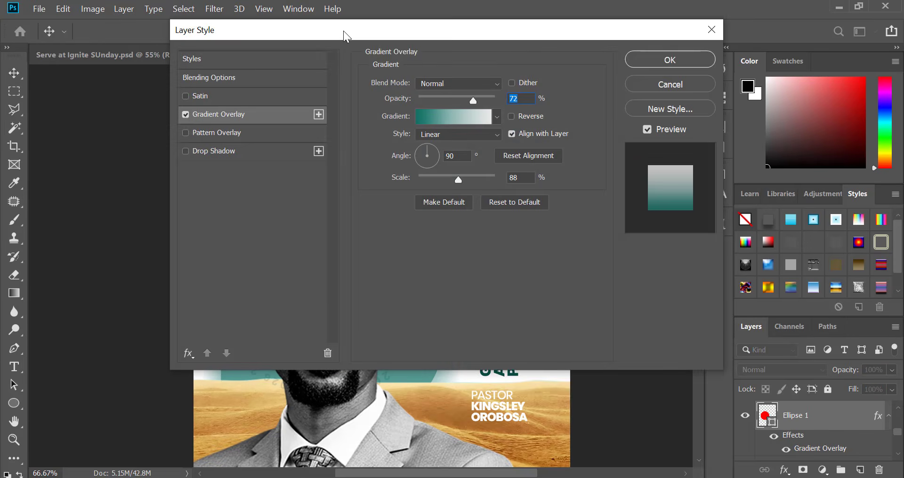
drag(347, 35, 679, 52)
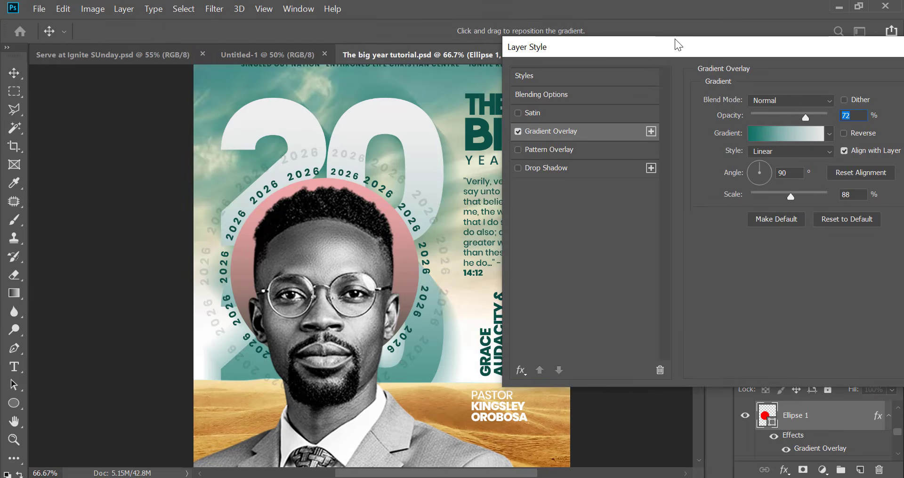
Step: Change the overlay gradient's starting colour stop from teal to dark red 3b0303
click(757, 134)
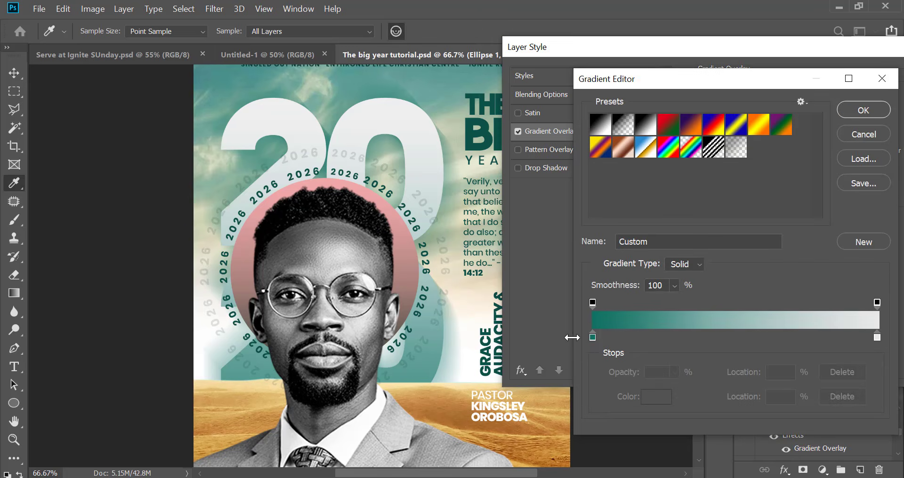
click(593, 337)
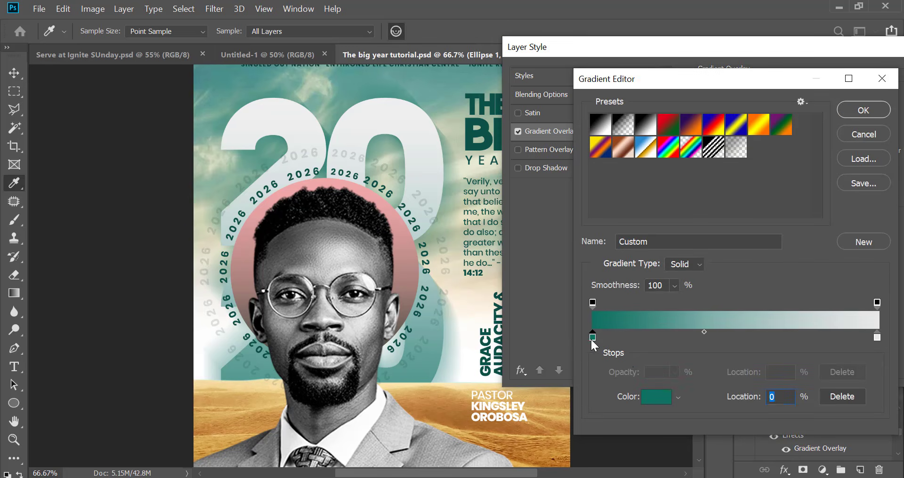
click(650, 399)
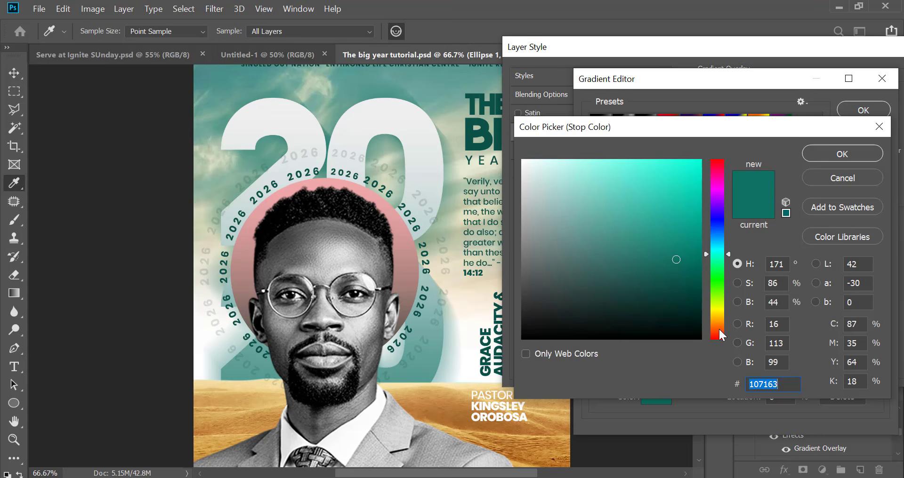
drag(719, 328, 719, 340)
click(692, 298)
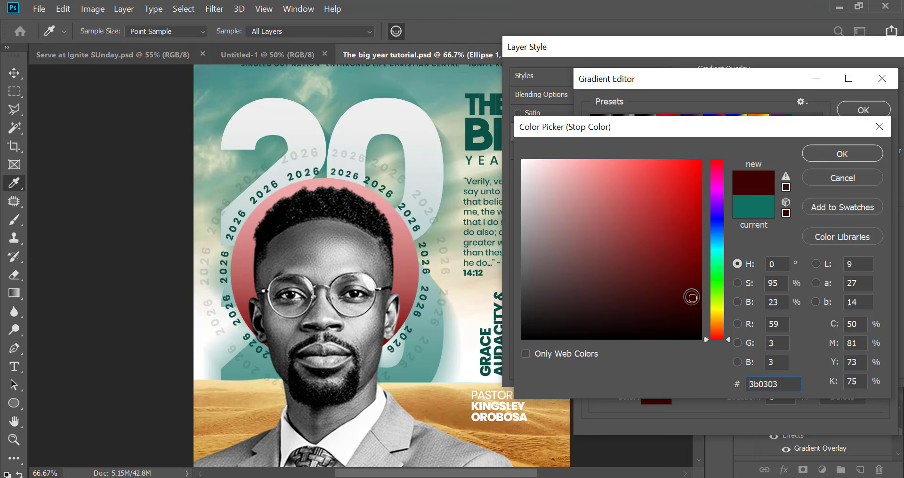
click(849, 156)
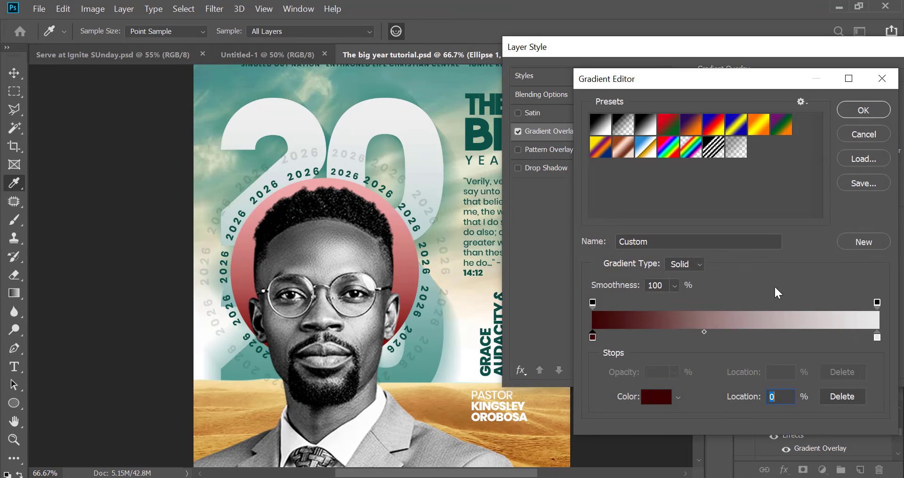
Step: Set the overlay gradient's end colour stop to golden yellow ffba00
click(876, 336)
click(652, 395)
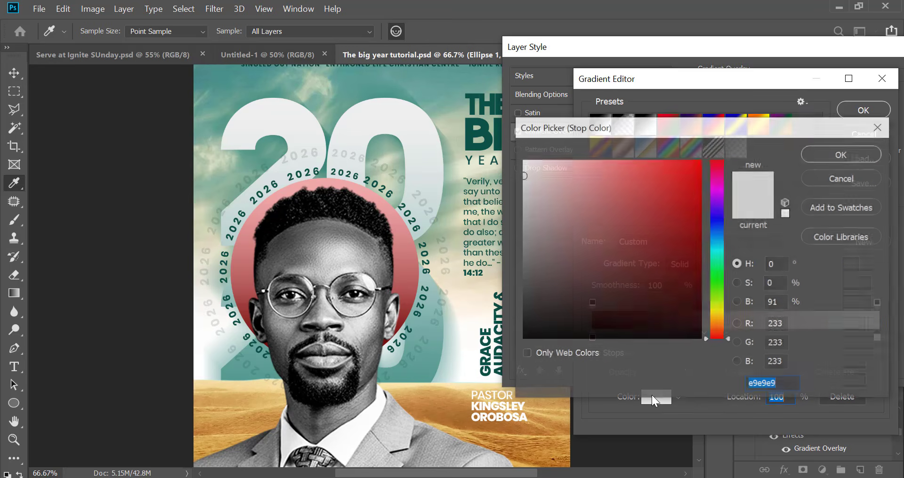
click(716, 318)
click(703, 157)
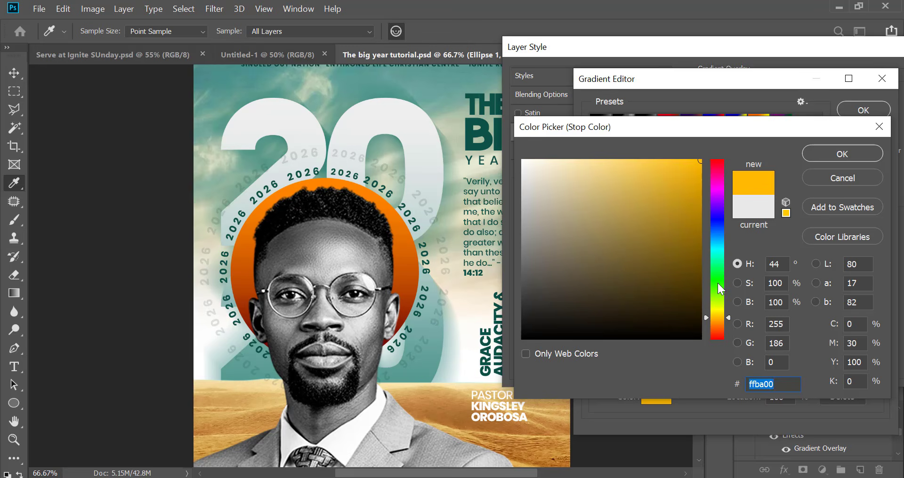
click(825, 154)
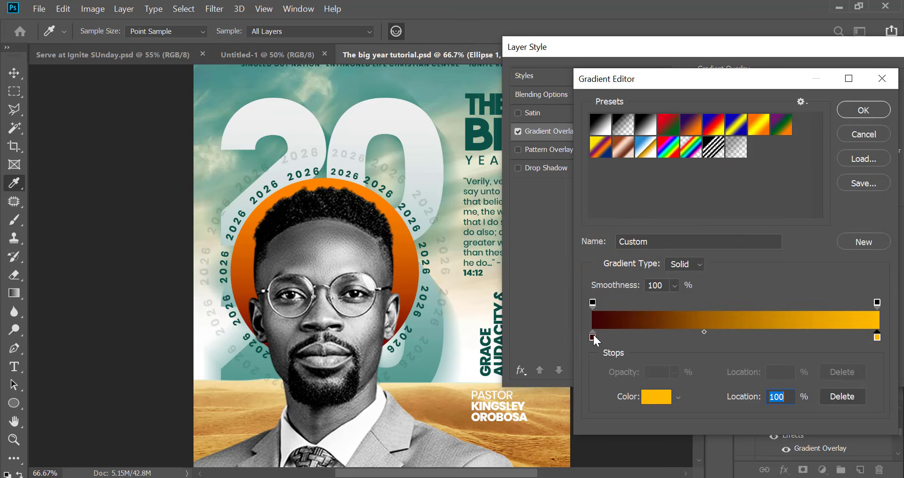
Step: Brighten the gradient's starting stop to a stronger red and shift the colour midpoint to 54%
click(592, 336)
click(655, 397)
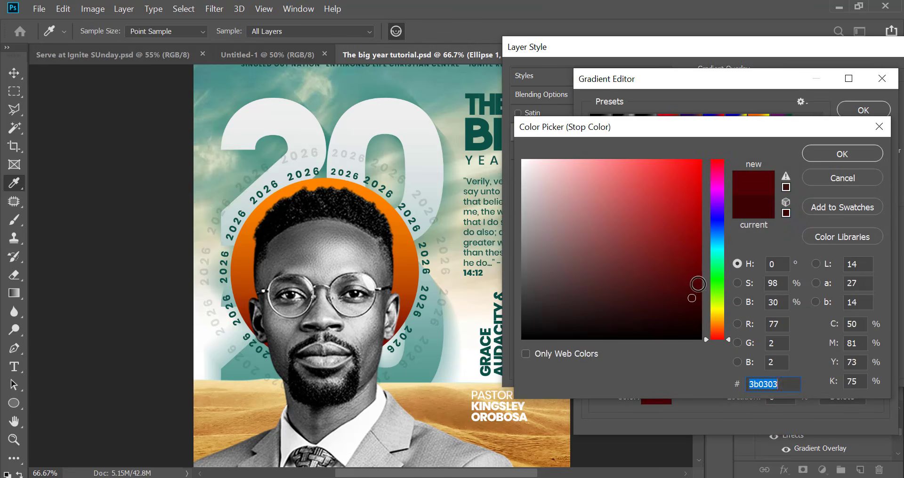
drag(698, 284, 699, 236)
click(823, 153)
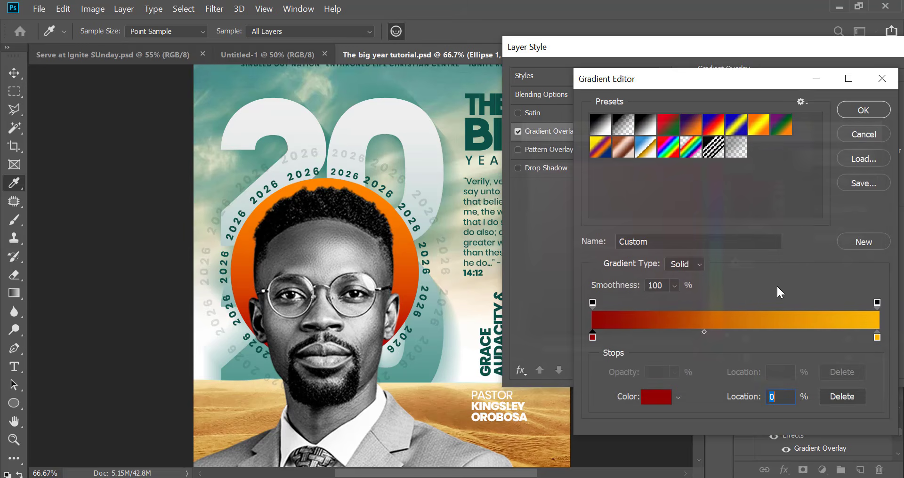
click(709, 331)
drag(709, 332, 747, 333)
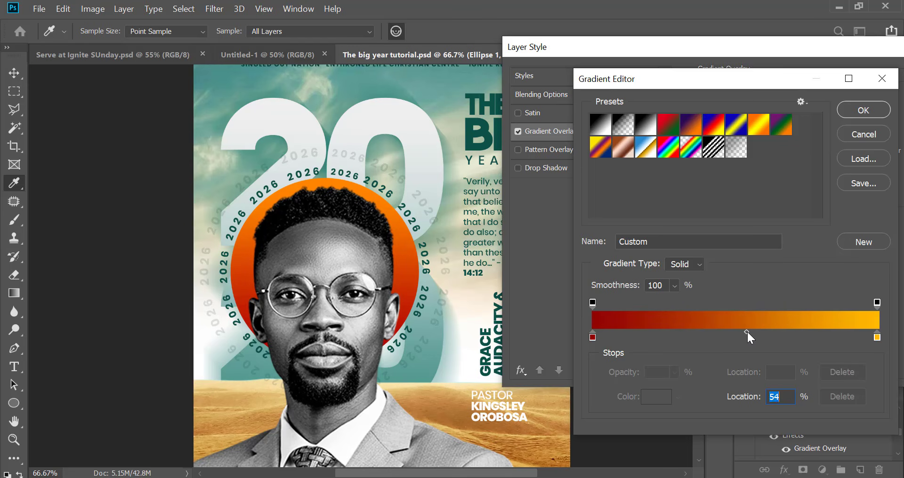
Step: Confirm the circle's edited gradient and Gradient Overlay style, and check the result on the whole poster
key(Return)
key(Return)
key(ctrl+minus)
key(ctrl+minus)
key(ctrl+minus)
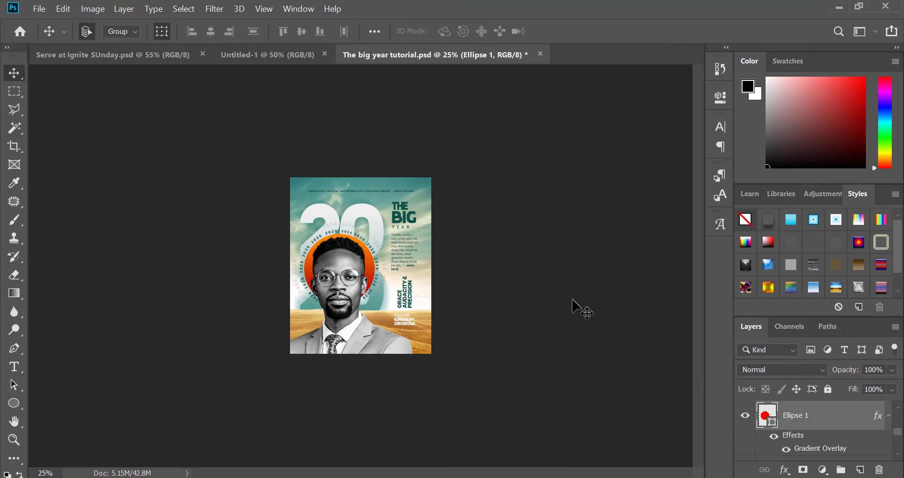
click(575, 307)
key(ctrl+plus)
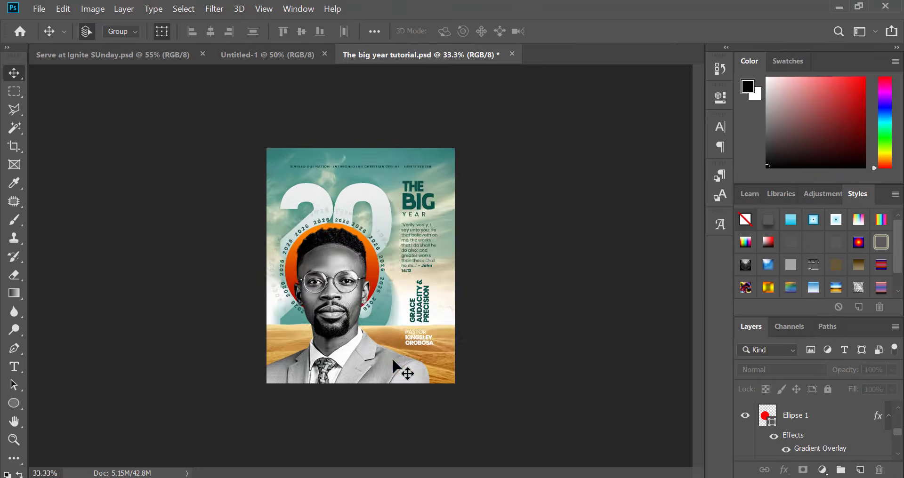
key(ctrl+plus)
key(ctrl+plus)
scroll(518, 308, up, 3)
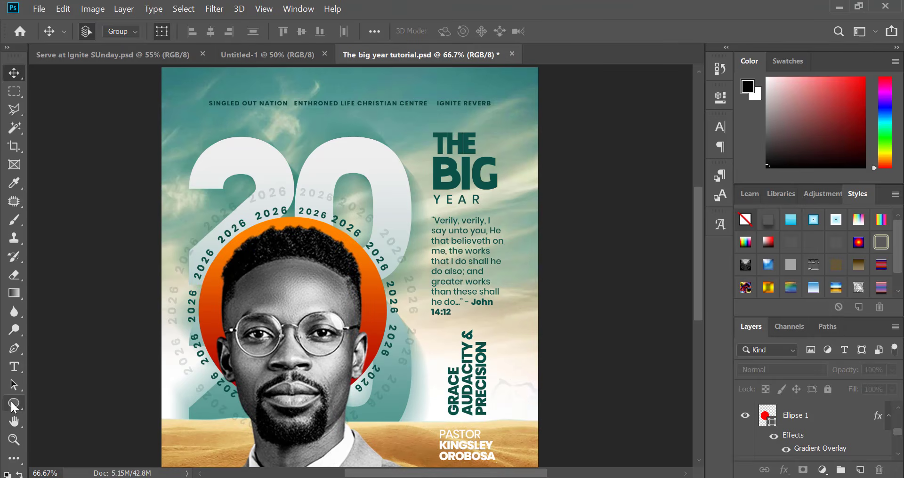
Step: Narrow the Bible verse's text box slightly by moving its right edge inward
click(446, 267)
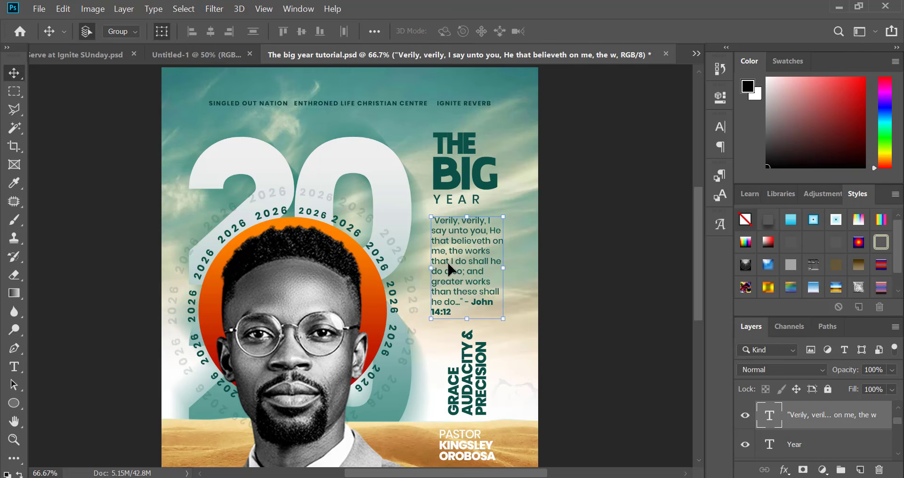
double_click(453, 262)
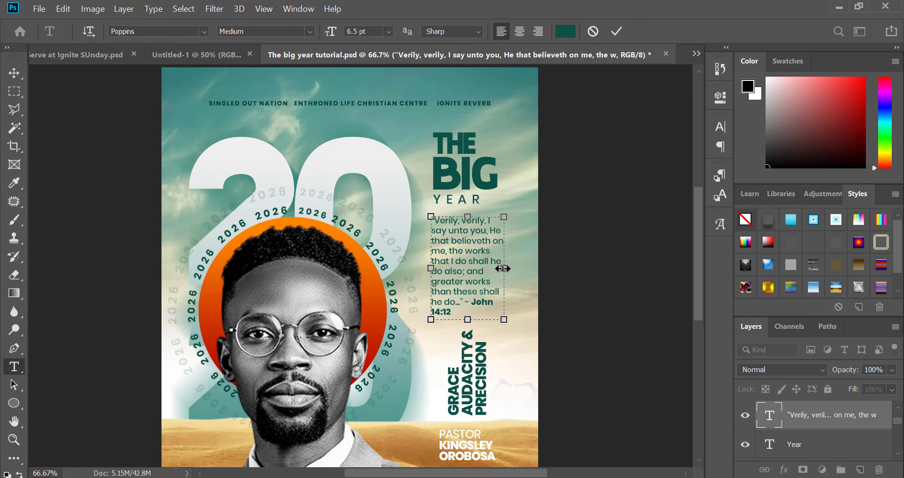
drag(504, 269, 498, 268)
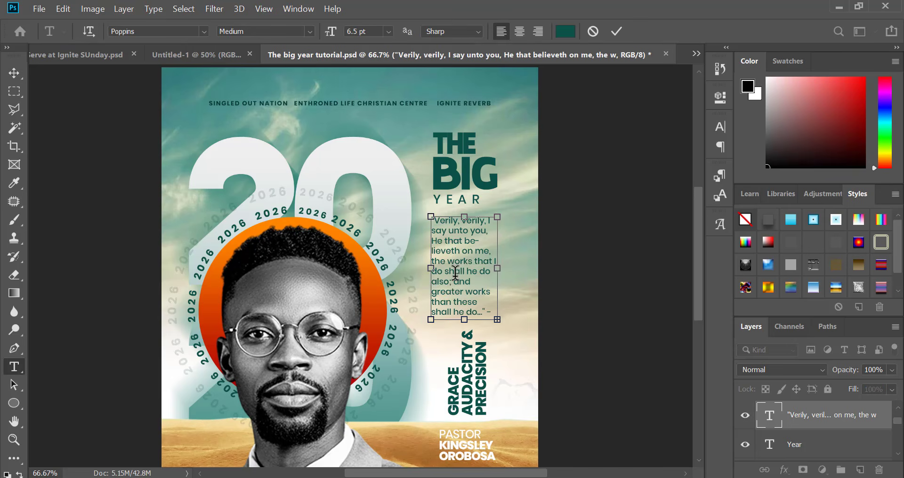
Step: Set the tracking of the entire Bible verse text to -25
key(ctrl+a)
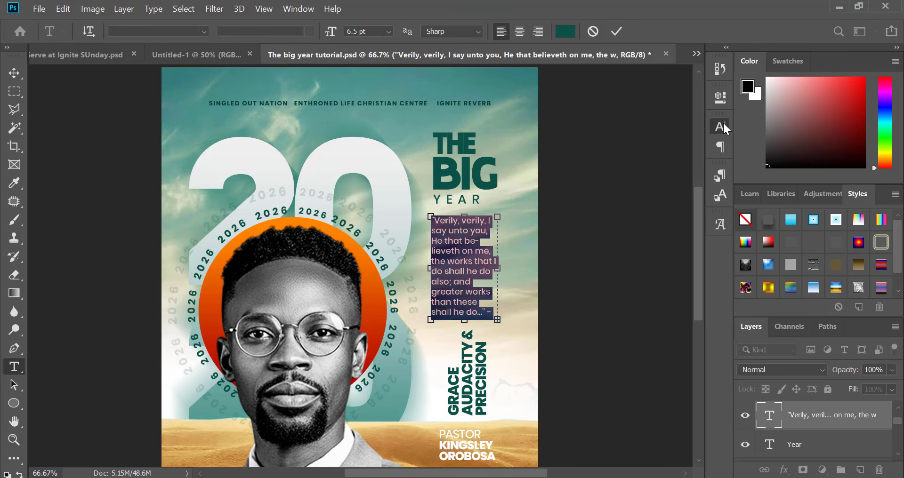
click(722, 125)
click(696, 178)
click(676, 220)
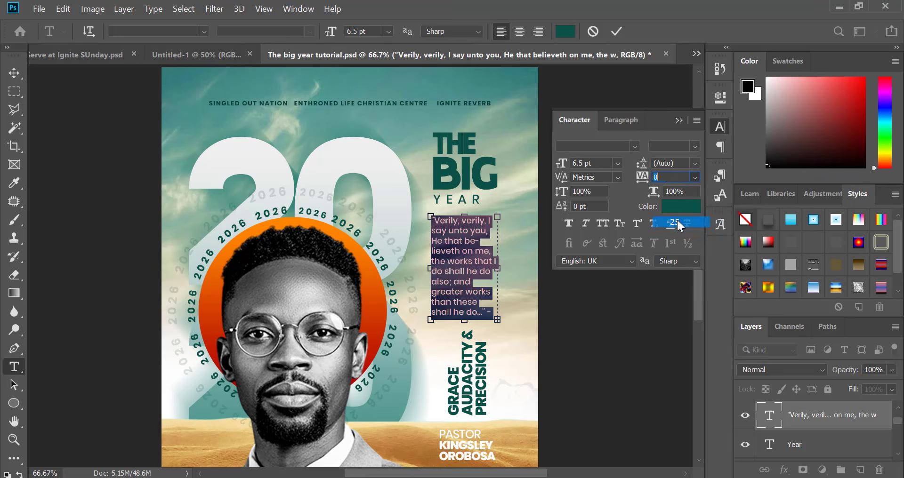
click(716, 129)
click(722, 126)
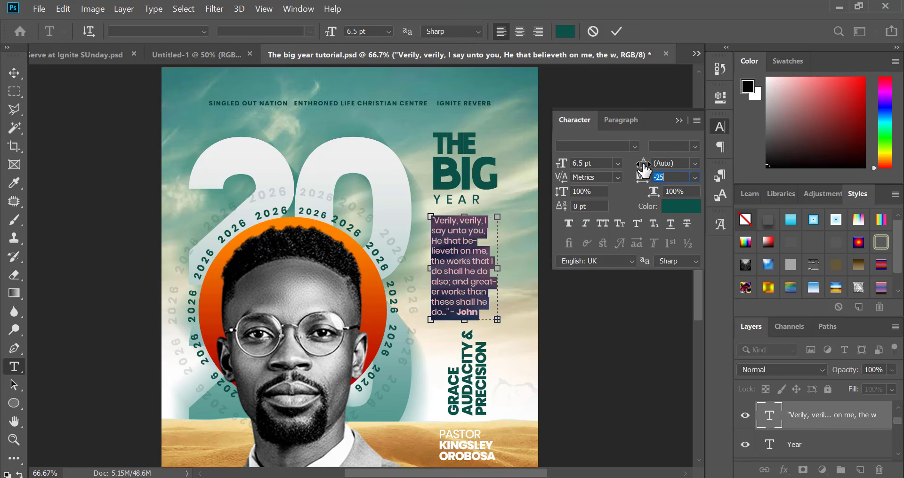
Step: Tighten the Bible verse's leading to 6.92 pt, commit the text edit, and nudge the block slightly down
drag(644, 168, 643, 169)
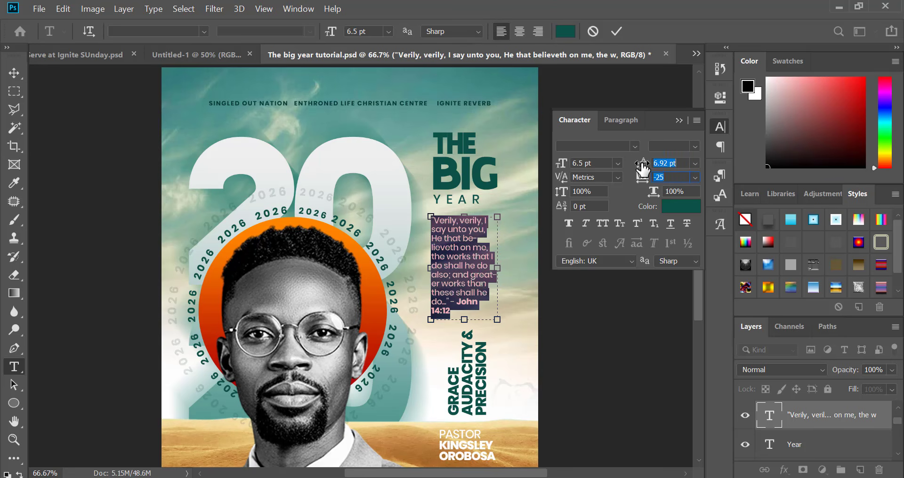
click(723, 121)
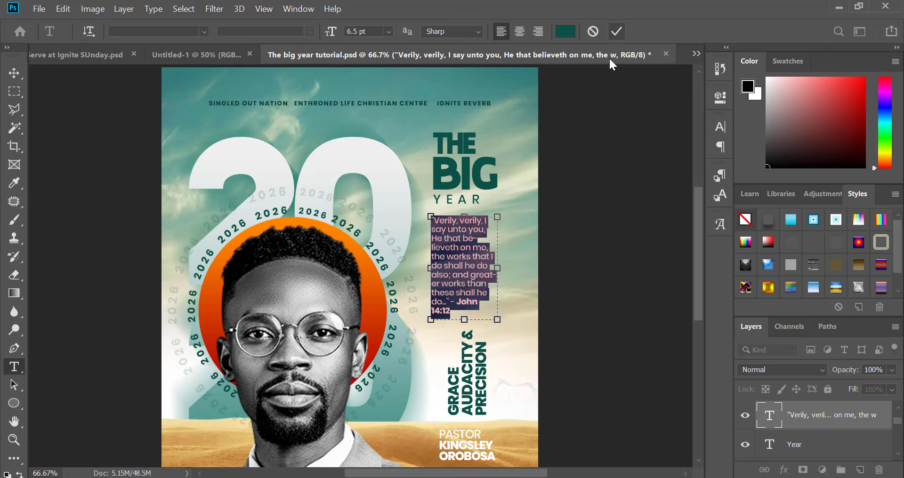
click(616, 31)
key(v)
key(Down)
key(Down)
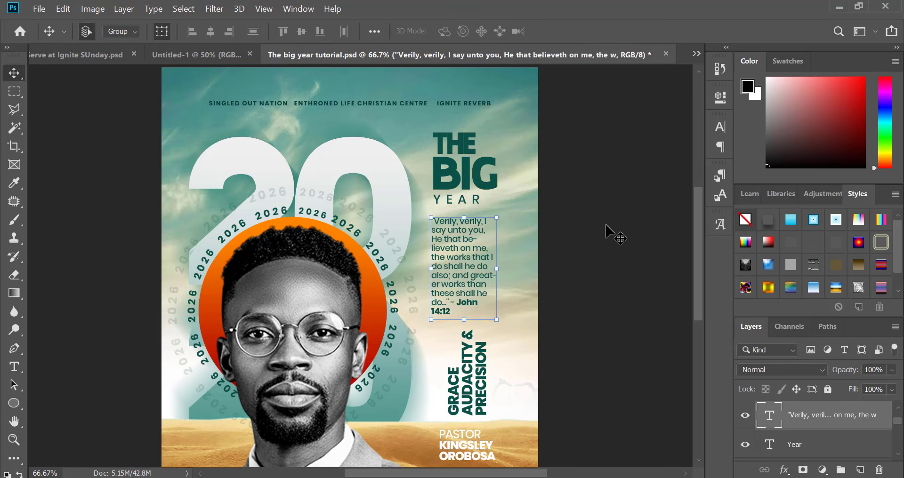
Step: Draw a tall rectangle shape about 258 by 1344 px over the poster's right-hand text column
click(600, 244)
key(ctrl+minus)
key(ctrl+minus)
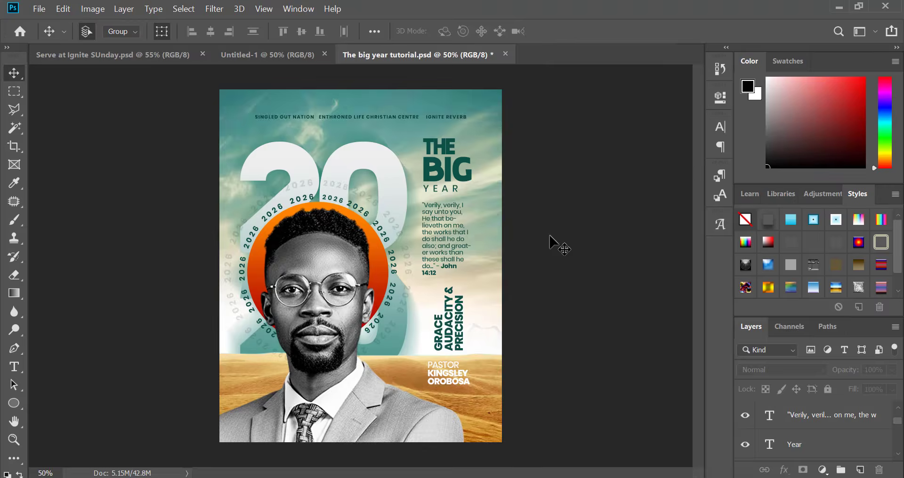
key(ctrl+plus)
key(ctrl+plus)
click(24, 404)
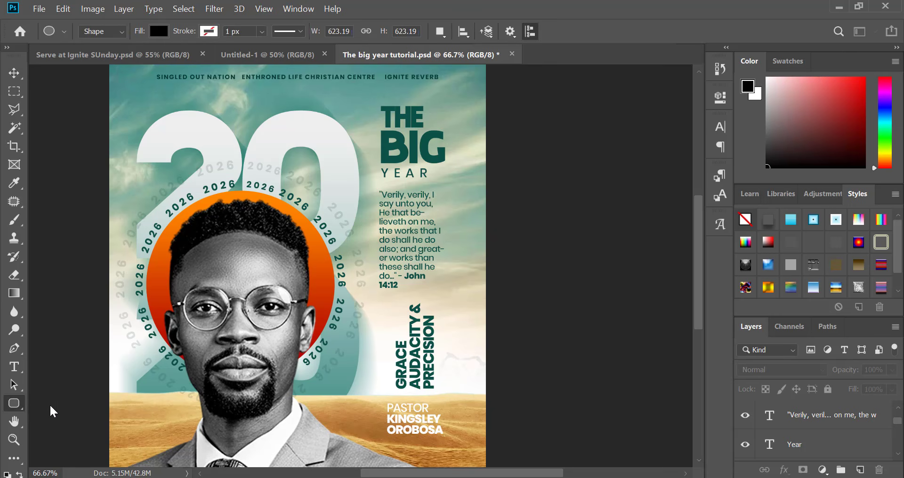
right_click(13, 406)
click(51, 405)
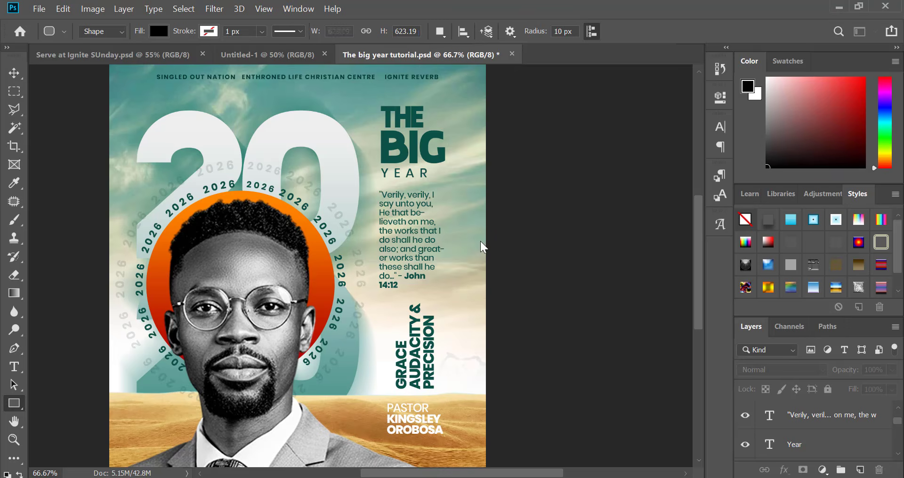
key(ctrl+minus)
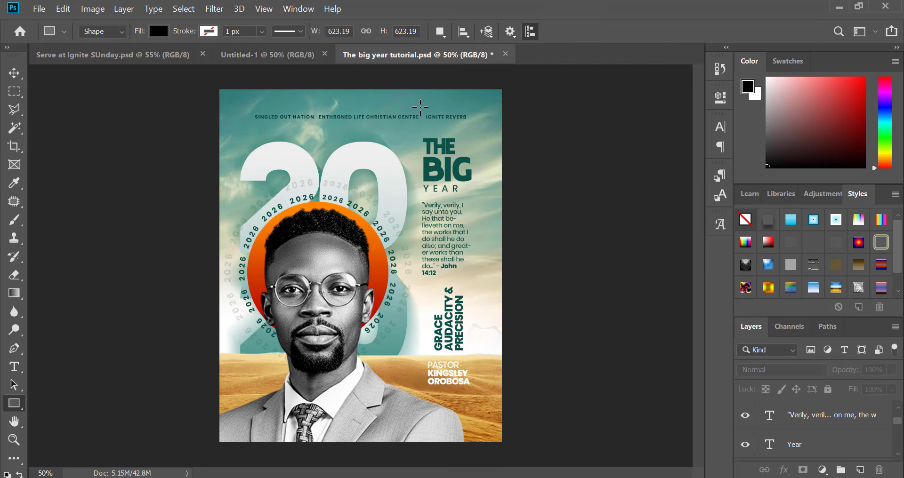
drag(417, 99, 477, 414)
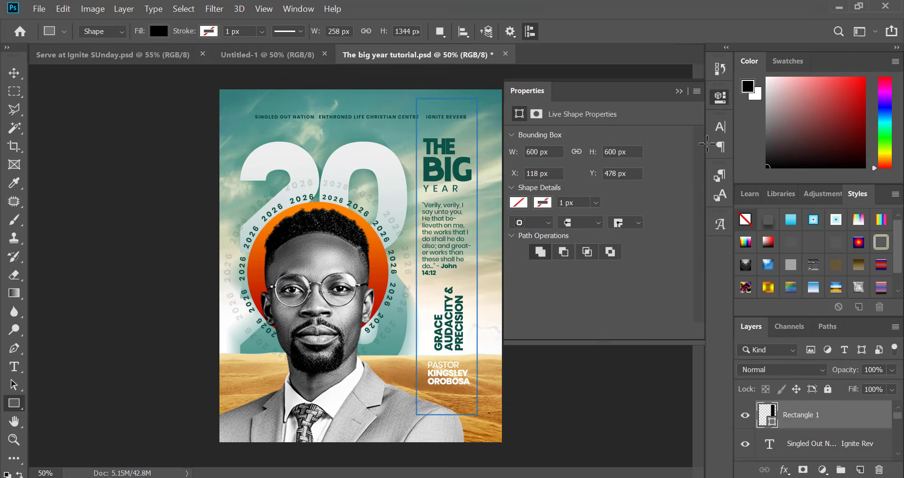
click(719, 95)
Step: Recolour Rectangle 1 white and send it behind the texts, directly above the sky layer (Layer 19)
key(v)
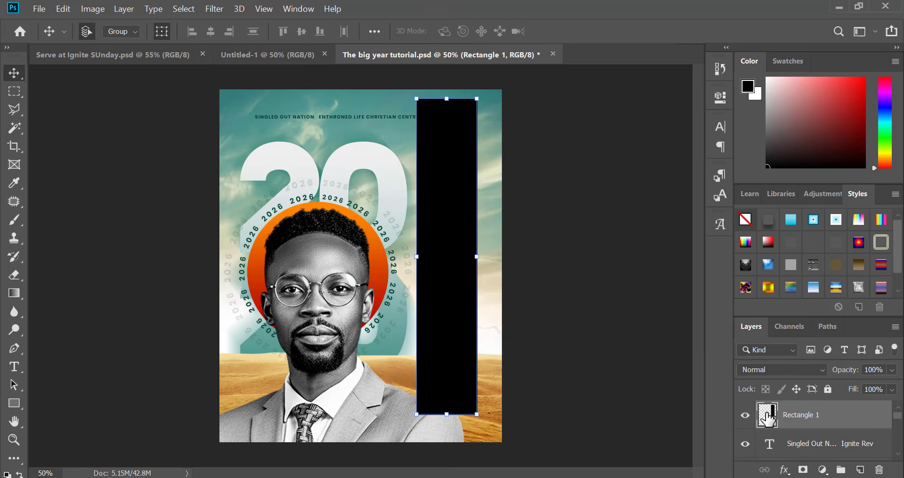
double_click(773, 426)
drag(563, 188, 481, 131)
key(Return)
key(ctrl+shift+[)
key(ctrl+])
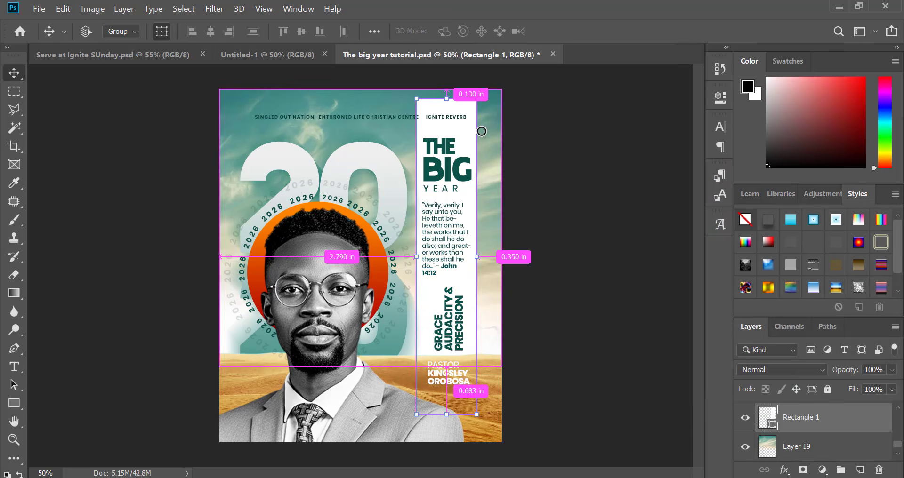
Step: Nudge the white rectangle slightly left behind the text column and lower its opacity to 30%
key(Left)
key(Left)
key(Left)
key(Left)
key(Left)
key(Left)
key(Left)
key(Left)
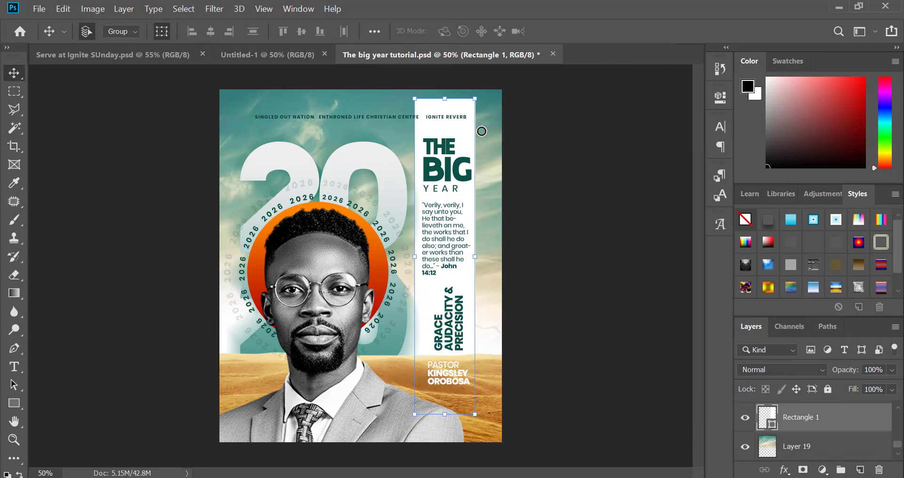
key(2)
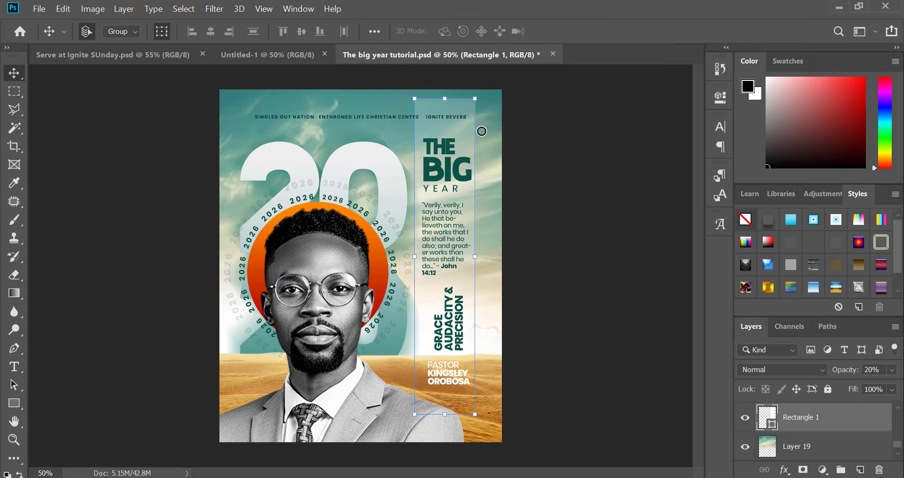
key(3)
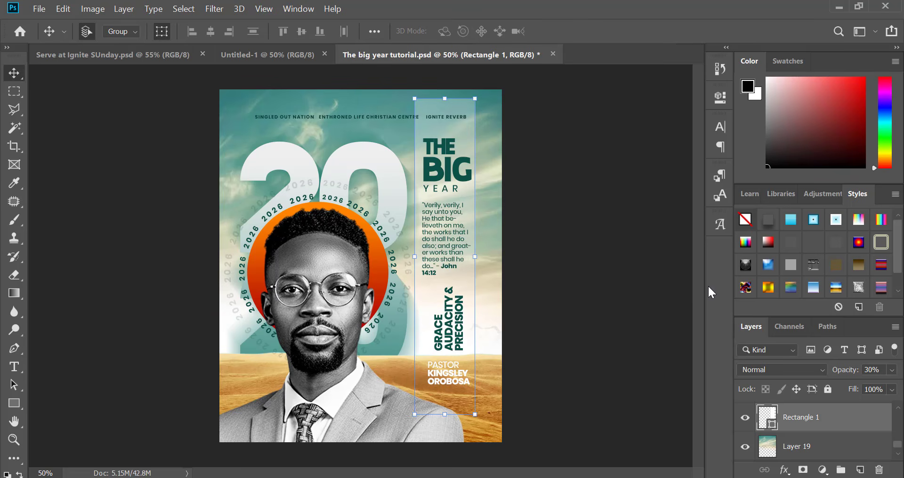
Step: Rasterize Rectangle 1 and draw a rounded polygonal lasso selection around its middle, excluding its top and bottom ends
right_click(836, 418)
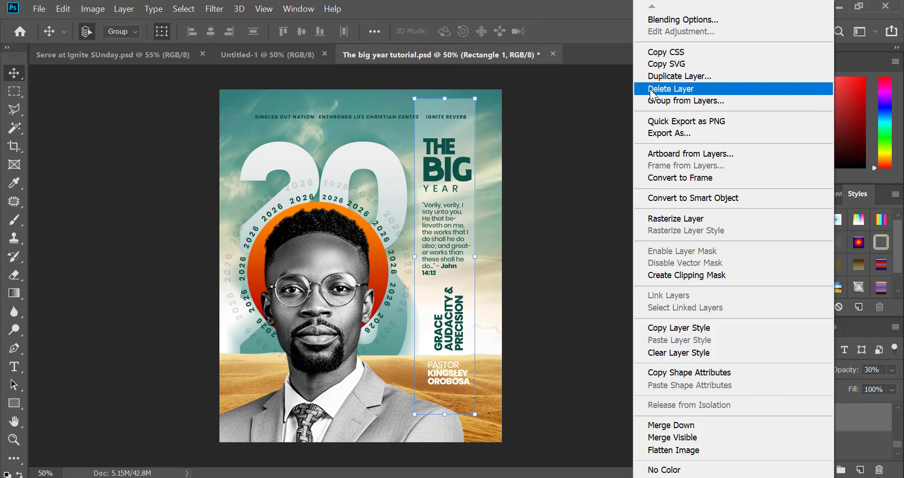
click(677, 219)
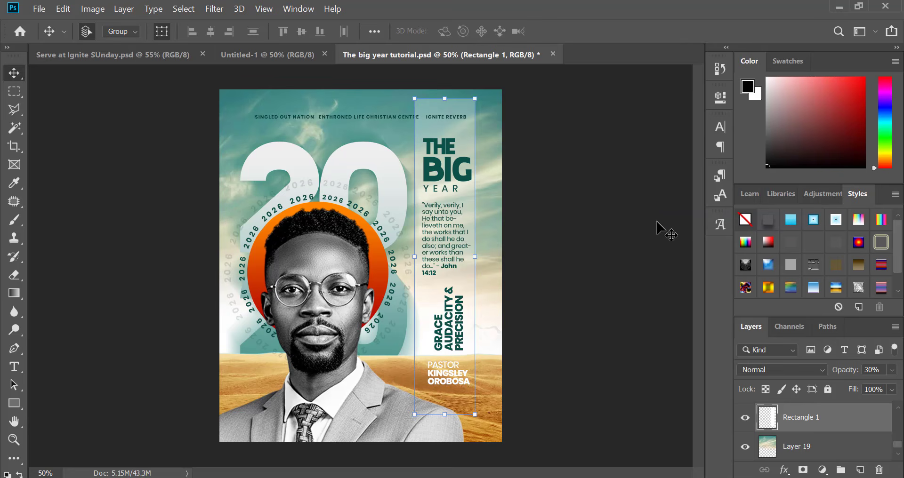
key(l)
click(453, 114)
click(473, 139)
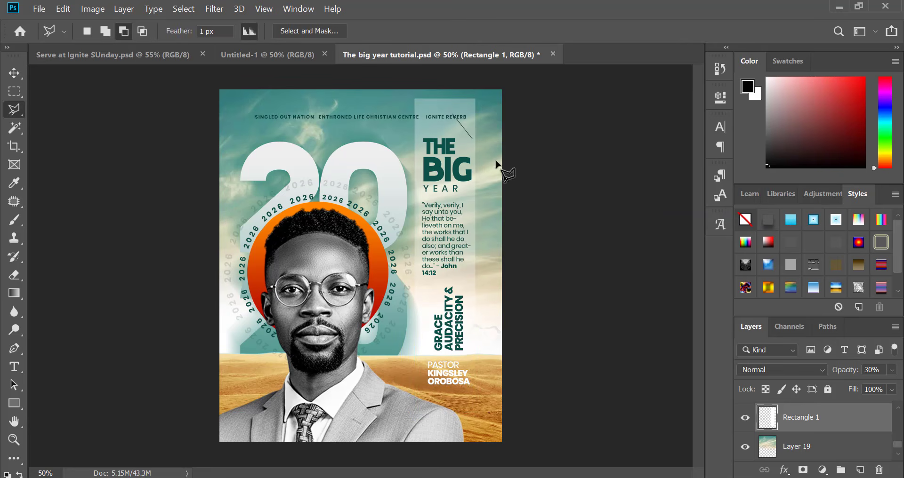
click(513, 240)
click(508, 279)
click(495, 319)
click(490, 346)
click(458, 369)
click(438, 373)
click(393, 333)
click(383, 258)
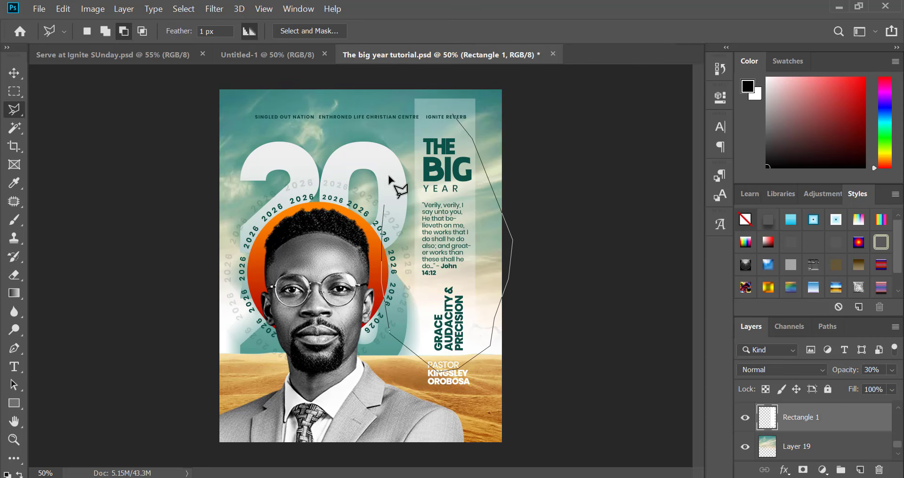
click(398, 145)
click(426, 114)
click(453, 114)
Step: Invert the selection, feather it by 10 pixels, delete the rectangle's ends so they fade out, and deselect
right_click(469, 123)
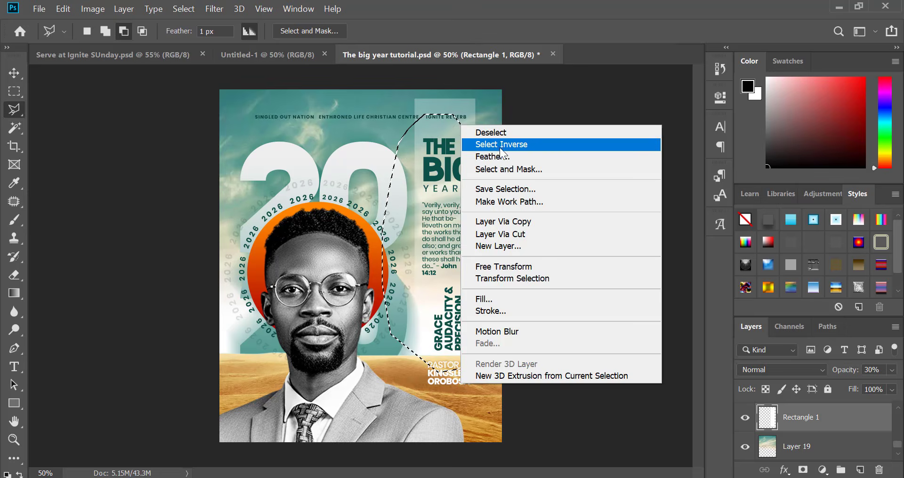
click(500, 146)
right_click(469, 102)
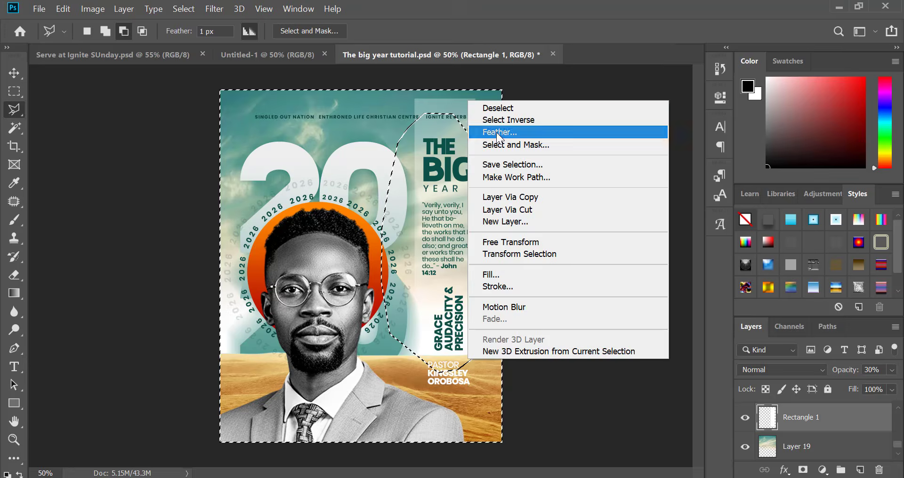
click(496, 132)
text(10)
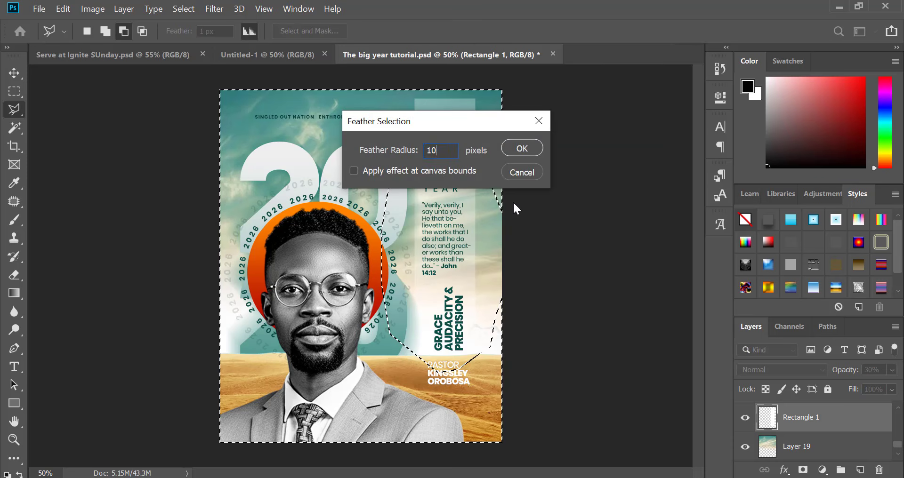
key(Return)
key(Delete)
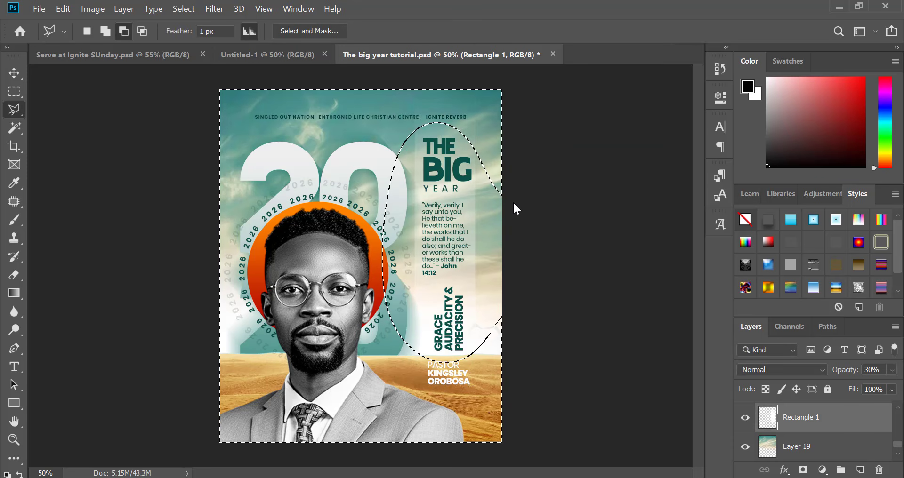
key(ctrl+d)
key(v)
click(561, 187)
Step: Examine the poster at several zoom levels to judge the faded panel behind the text column
key(ctrl+minus)
key(ctrl+minus)
key(ctrl+minus)
key(ctrl+plus)
key(ctrl+plus)
key(ctrl+plus)
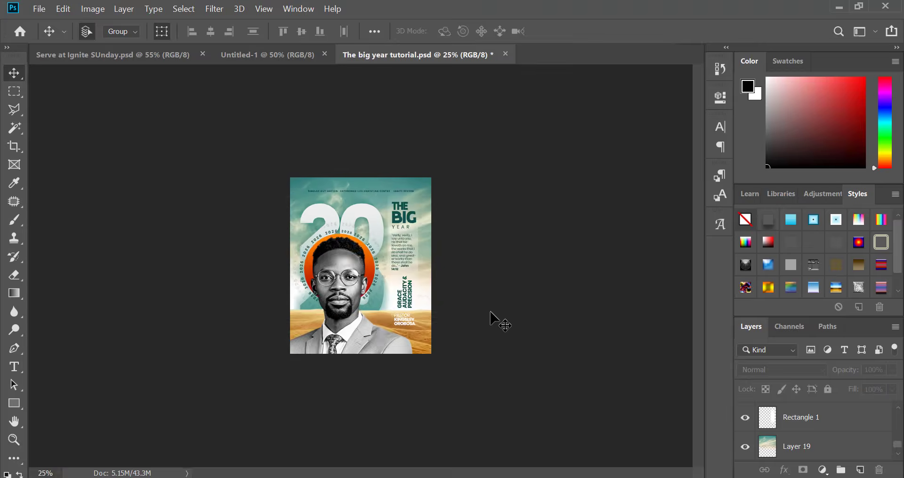
key(ctrl+minus)
key(ctrl+minus)
key(ctrl+minus)
key(ctrl+plus)
key(ctrl+plus)
key(ctrl+plus)
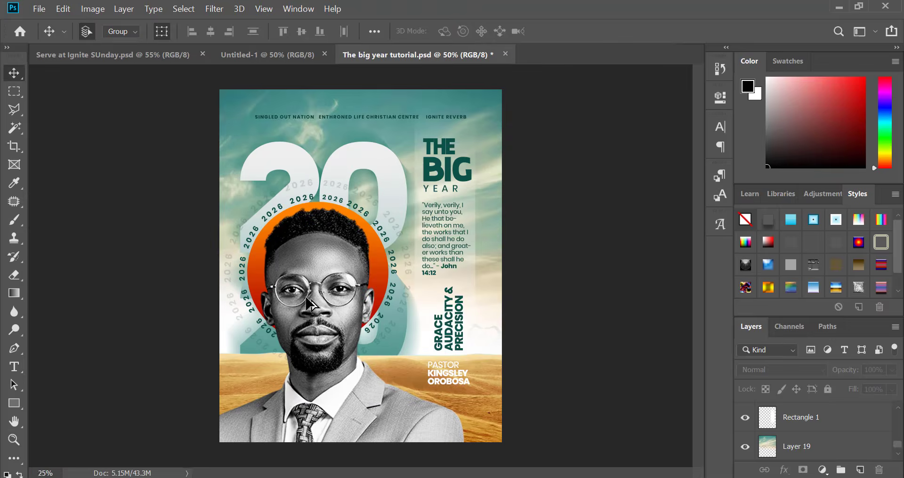
key(ctrl+plus)
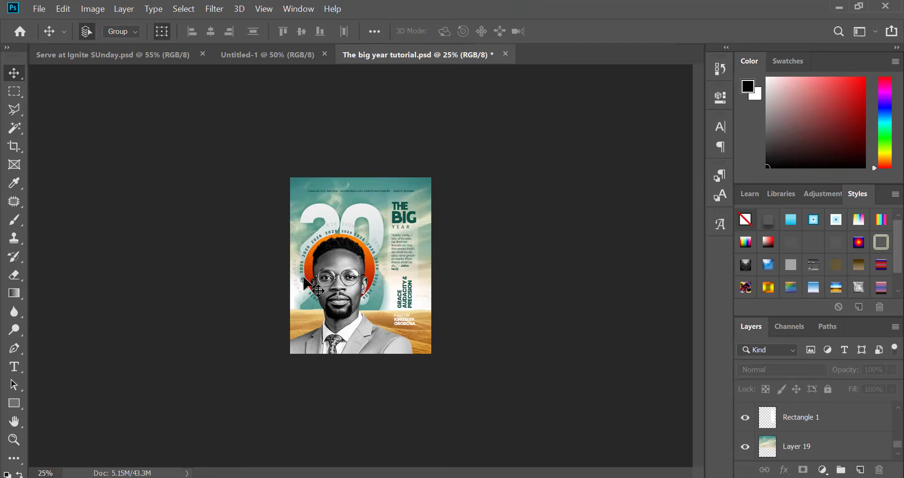
key(ctrl+plus)
key(ctrl+minus)
key(ctrl+plus)
key(ctrl+plus)
key(ctrl+plus)
key(ctrl+minus)
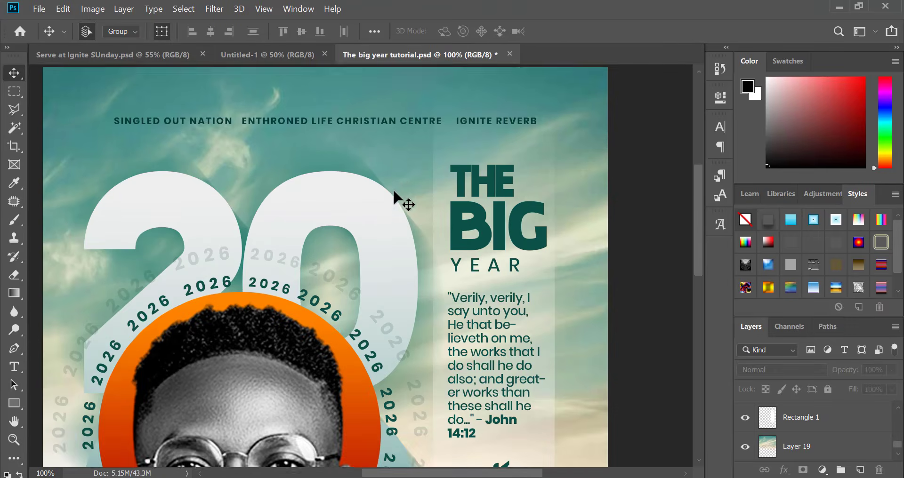
Step: Examine the whole poster at reduced zoom levels to judge its overall composition
scroll(394, 189, up, 2)
click(391, 154)
key(ctrl+minus)
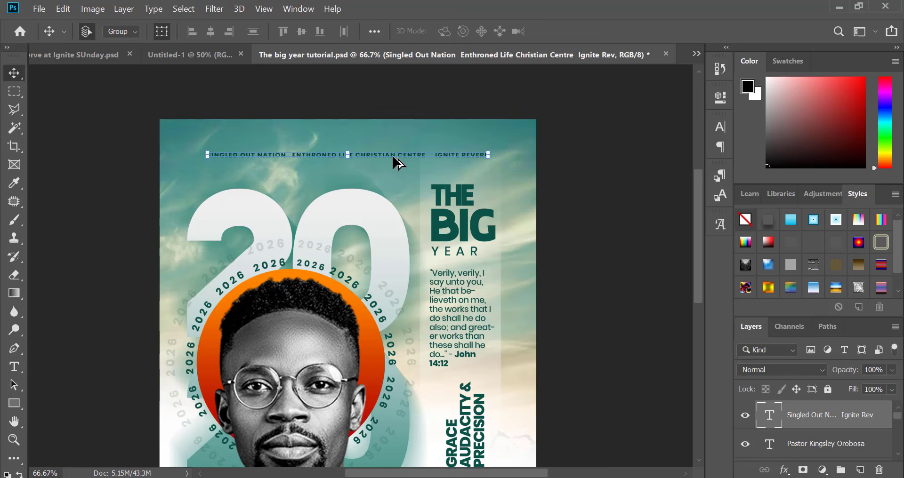
key(ctrl+minus)
key(ctrl+minus)
key(ctrl+minus)
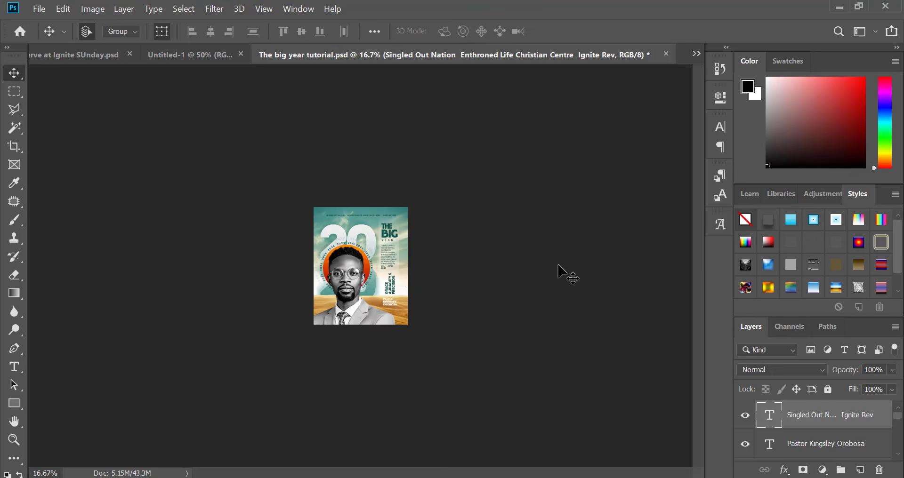
key(ctrl+plus)
click(462, 303)
key(ctrl+plus)
Step: Open the palm tree silhouette image pngwing.com (60) from the Downloads folder
key(ctrl+o)
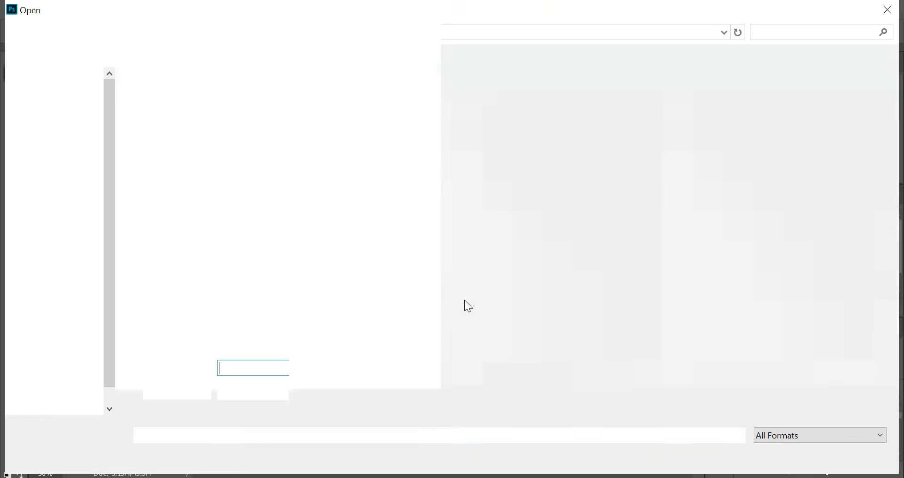
scroll(424, 231, down, 5)
scroll(454, 240, down, 10)
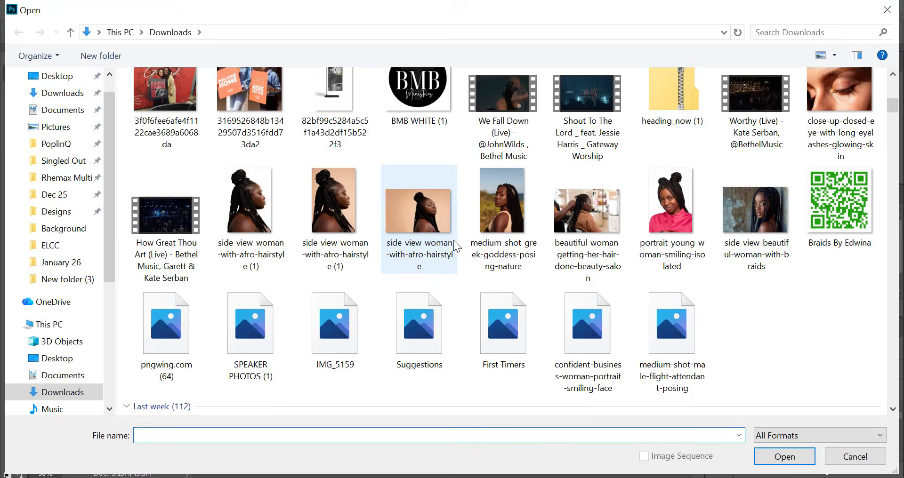
scroll(454, 240, down, 10)
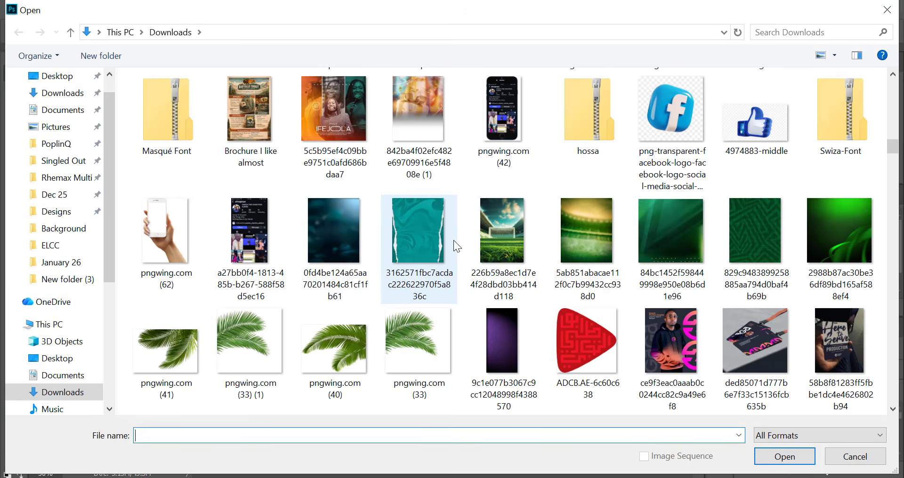
scroll(454, 241, down, 5)
scroll(453, 240, down, 2)
scroll(453, 240, down, 3)
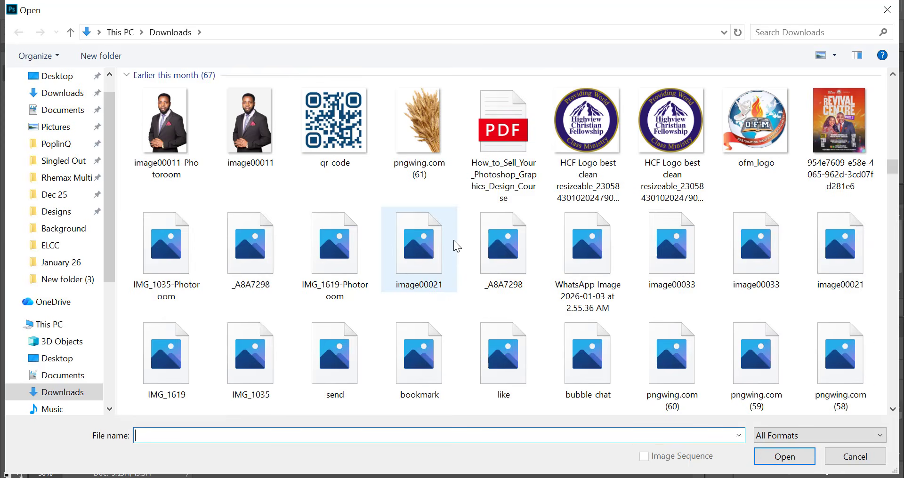
double_click(659, 344)
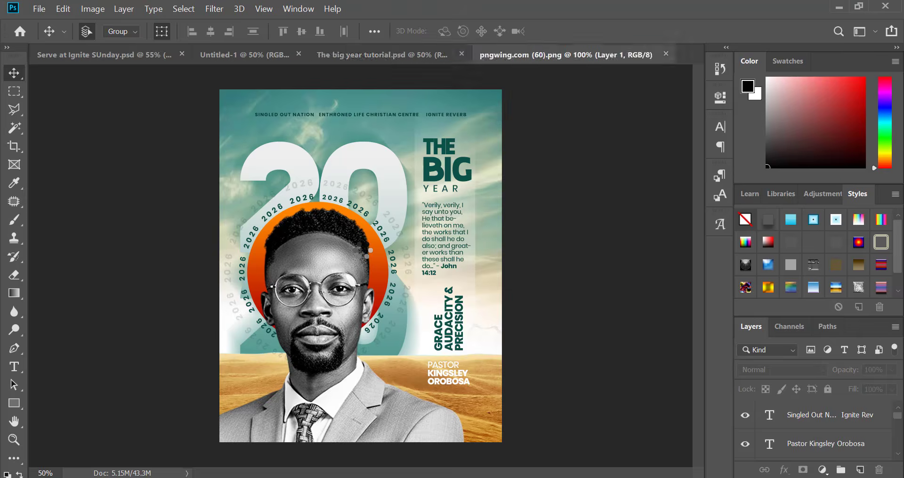
Step: Copy the entire palm tree image, close its file and paste it into The big year tutorial.psd
key(ctrl+a)
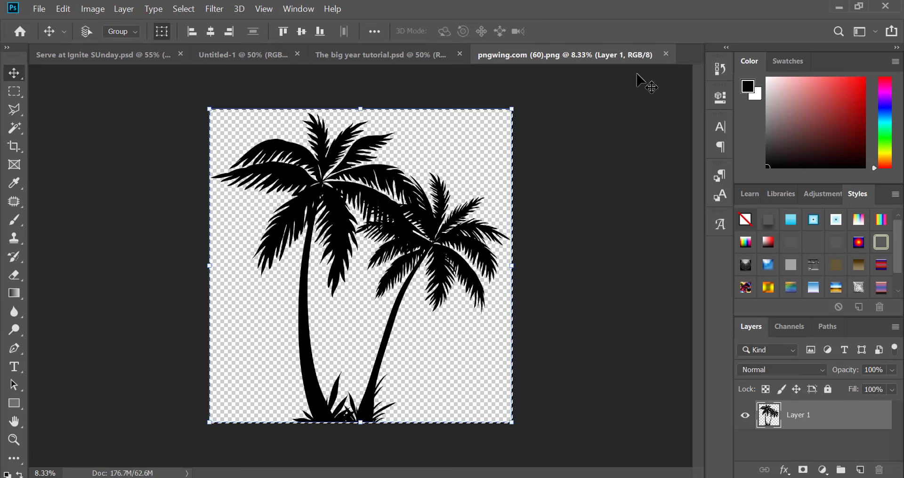
click(666, 54)
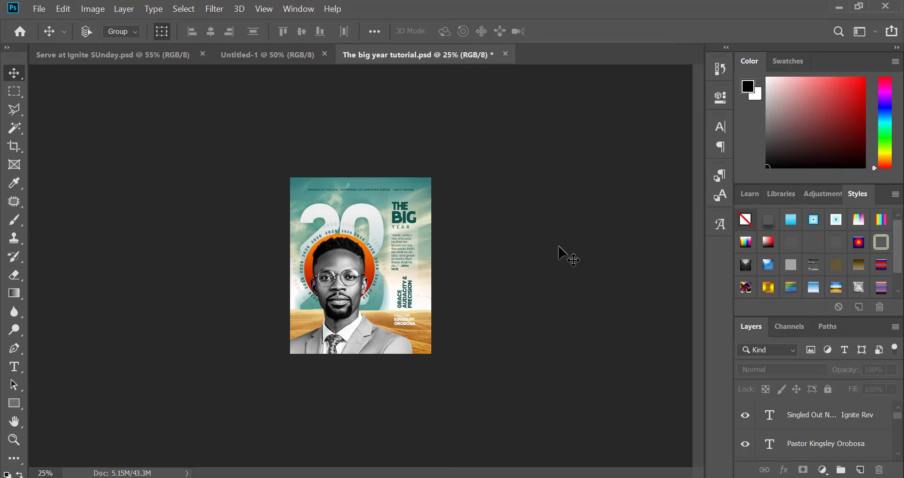
key(ctrl+v)
Step: Scale the oversized pasted palm layer down to 16.89% over the poster's lower-left area
drag(336, 246, 238, 191)
key(ctrl+minus)
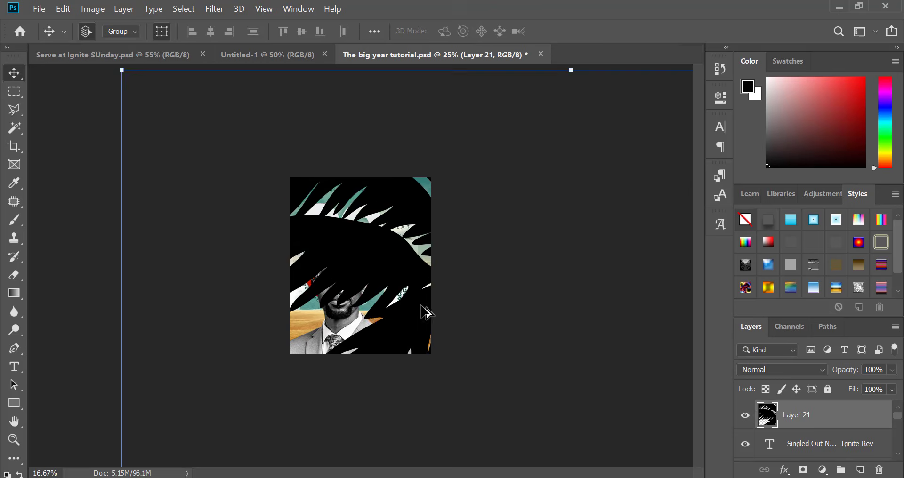
drag(224, 223, 225, 223)
key(ctrl+minus)
key(ctrl+minus)
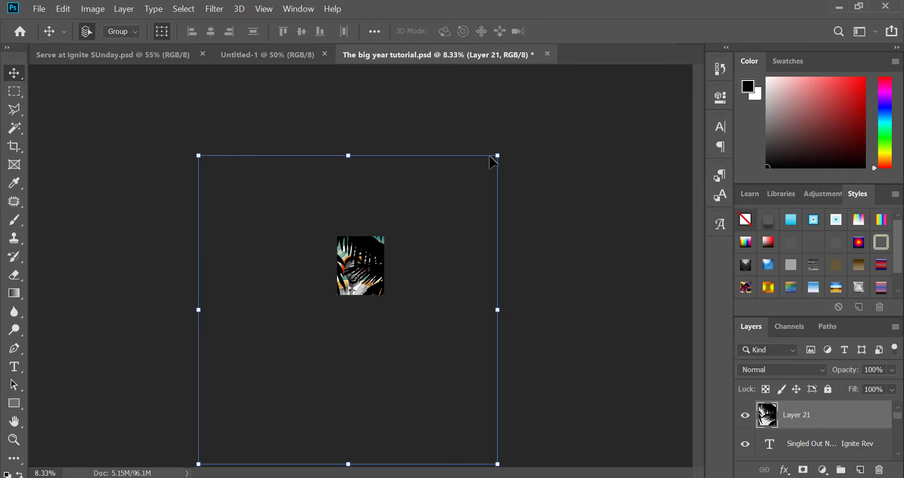
drag(497, 156, 370, 278)
key(Return)
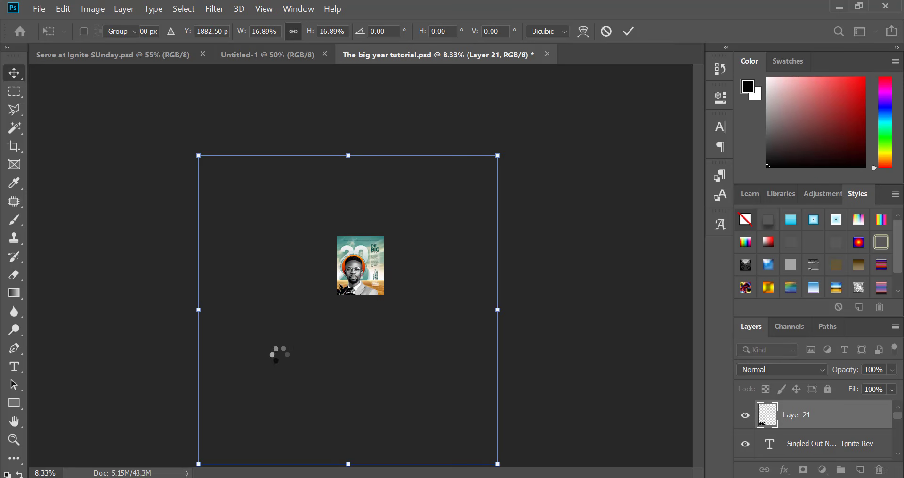
Step: Move the palms to the poster's lower-left edge and scale them down to 38.05%
key(ctrl+plus)
key(ctrl+plus)
key(ctrl+plus)
key(ctrl+plus)
key(ctrl+plus)
key(ctrl+plus)
key(ctrl+plus)
drag(295, 276, 331, 122)
key(ctrl+minus)
drag(307, 439, 244, 283)
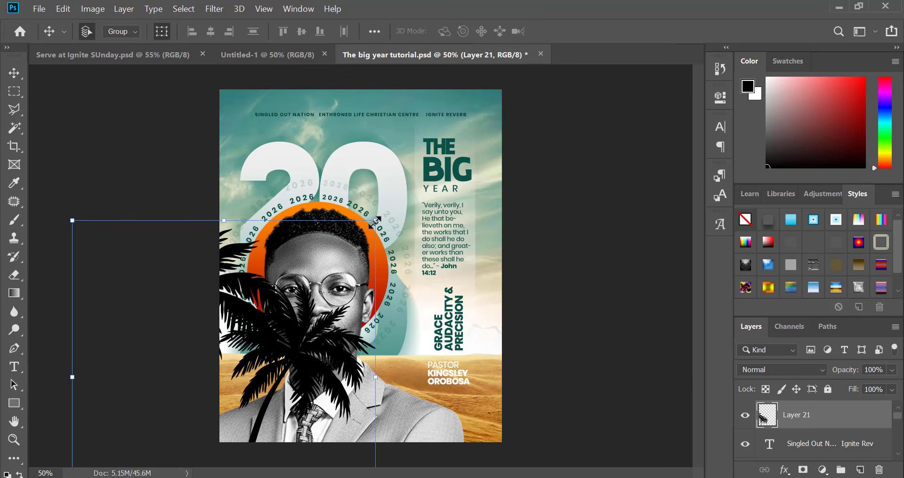
drag(376, 221, 271, 309)
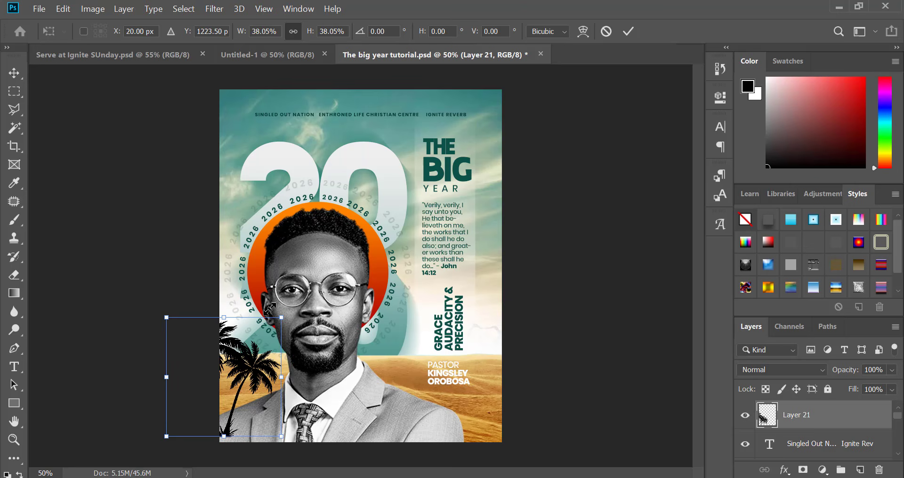
key(Return)
Step: Nudge the palms left and up so only one tree shows at the poster's left edge, above the man's shoulder
key(shift+Left)
key(shift+Left)
key(shift+Left)
key(shift+Left)
key(shift+Left)
key(shift+Left)
key(shift+Left)
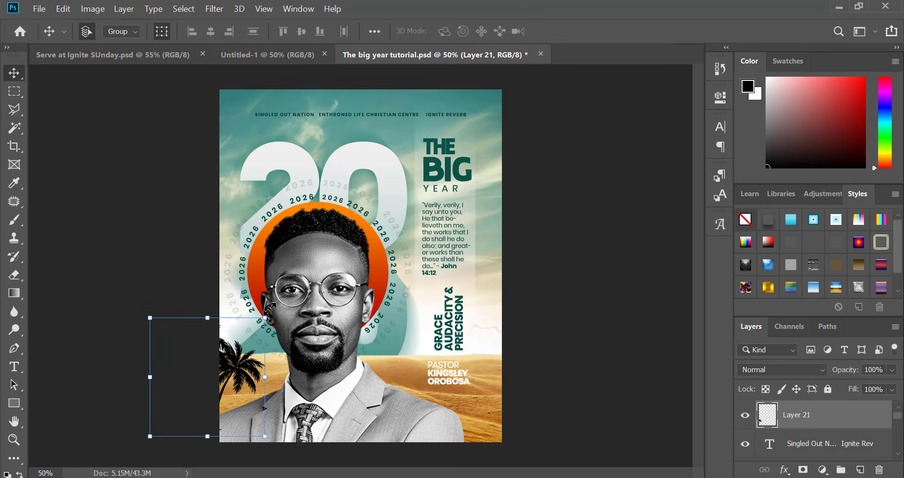
key(shift+Left)
key(Left)
key(Left)
key(Left)
key(Left)
key(shift+Up)
key(shift+Up)
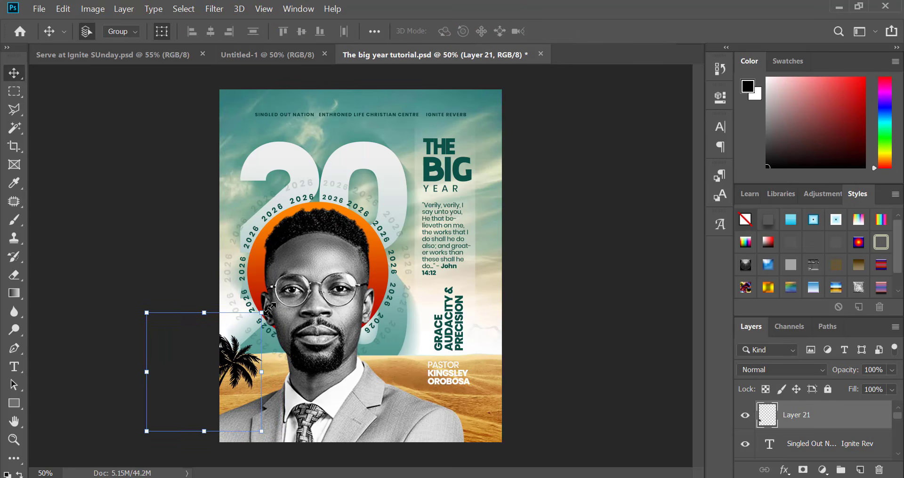
key(shift+Up)
key(shift+Up)
key(shift+Up)
key(shift+Right)
key(shift+Up)
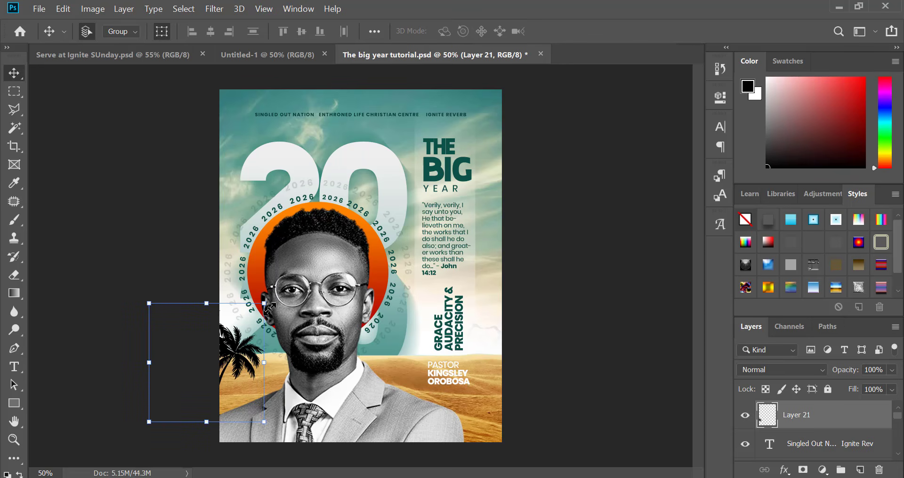
Step: Enlarge the palm layer at the poster's left edge slightly about its centre
key(ctrl+t)
drag(267, 301, 270, 298)
key(Return)
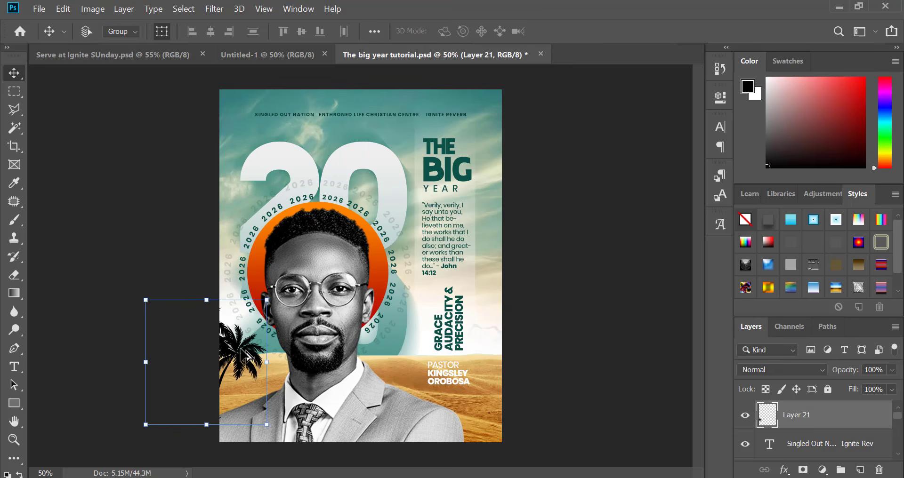
Step: Duplicate the palm layer to the poster's right edge and flip the copy horizontally
drag(241, 359, 495, 354)
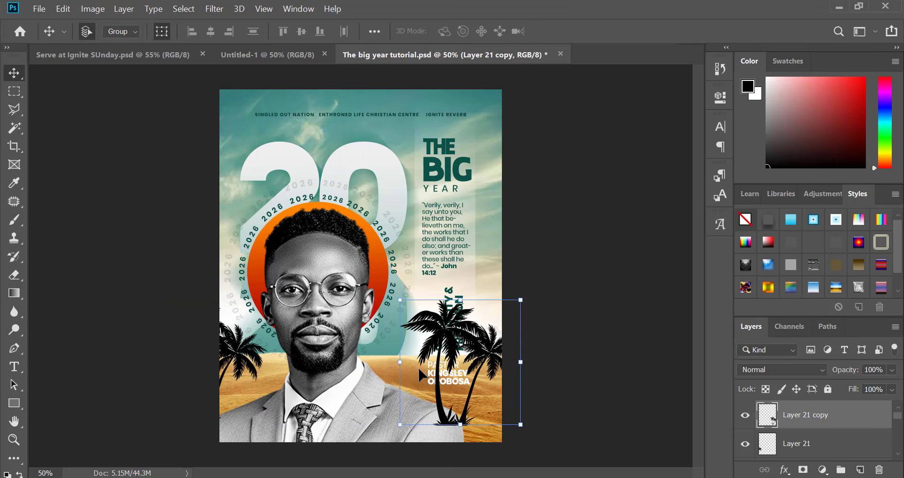
right_click(522, 360)
click(542, 341)
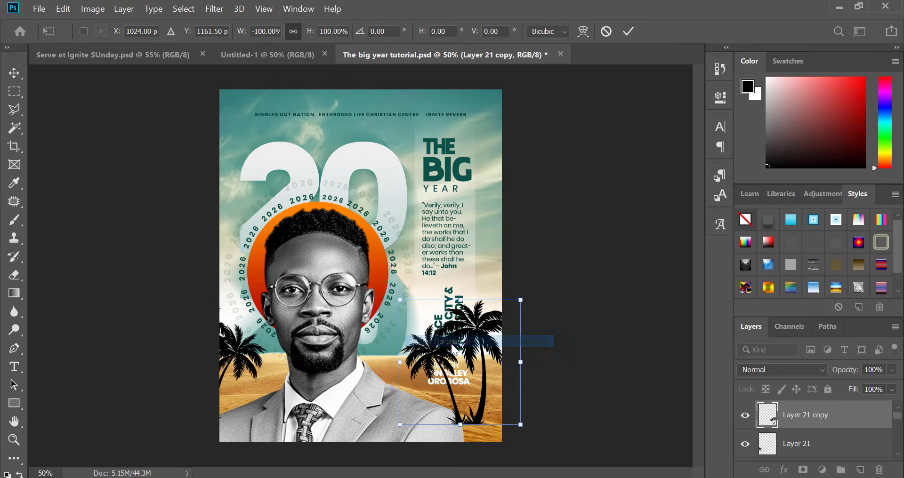
key(Return)
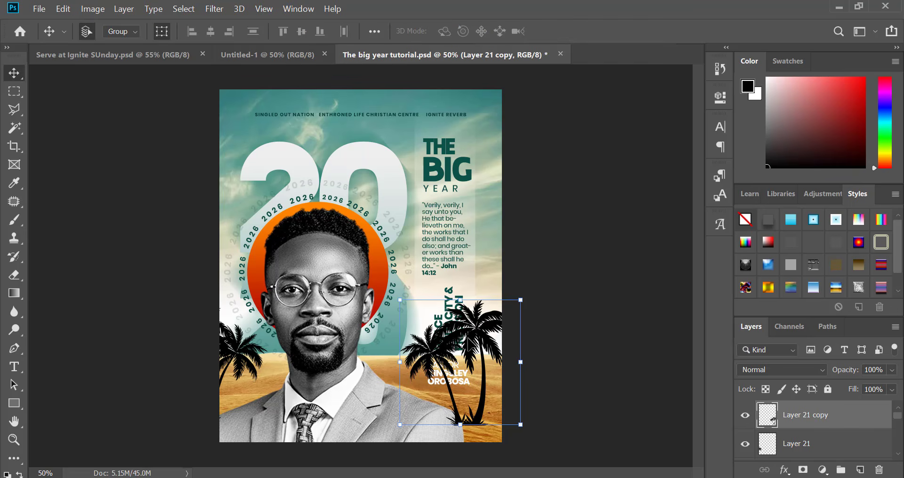
Step: Duplicate the flipped palms beside the man's neck and scale the new copy to 54.24%
drag(467, 345, 404, 306)
drag(453, 262, 425, 288)
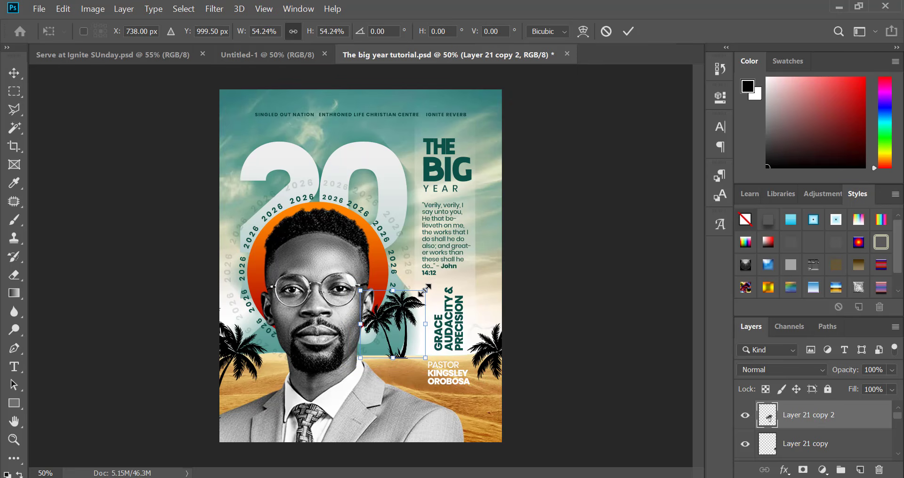
key(Return)
Step: Nudge the small palm copy down so its trunks stand on the desert sand
key(shift+Down)
key(shift+Down)
key(shift+Down)
key(shift+Down)
key(shift+Down)
key(shift+Down)
key(shift+Down)
key(shift+Down)
key(shift+Down)
key(shift+Down)
key(shift+Down)
key(shift+Down)
key(shift+Down)
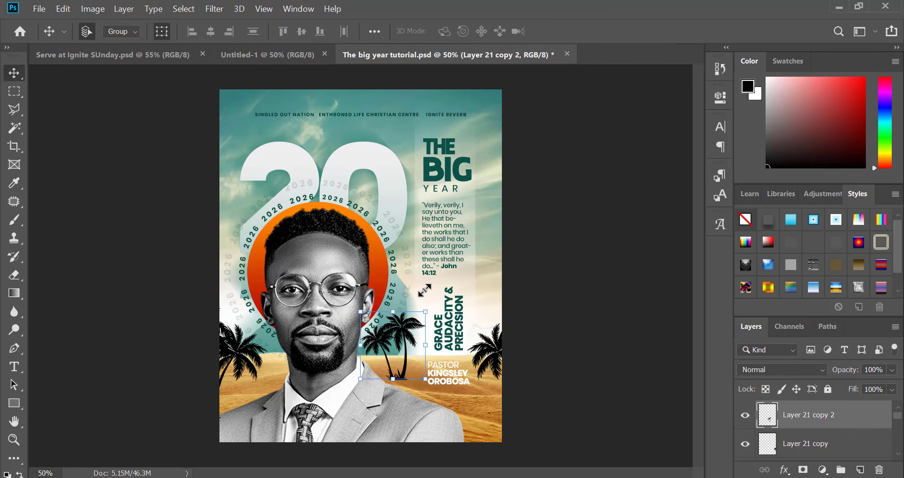
Step: Lower the small palms in the layer stack to just above the desert Layer 20 and nudge them right and down
key(ctrl+bracketleft)
key(ctrl+bracketleft)
key(ctrl+bracketleft)
key(ctrl+bracketleft)
key(ctrl+bracketleft)
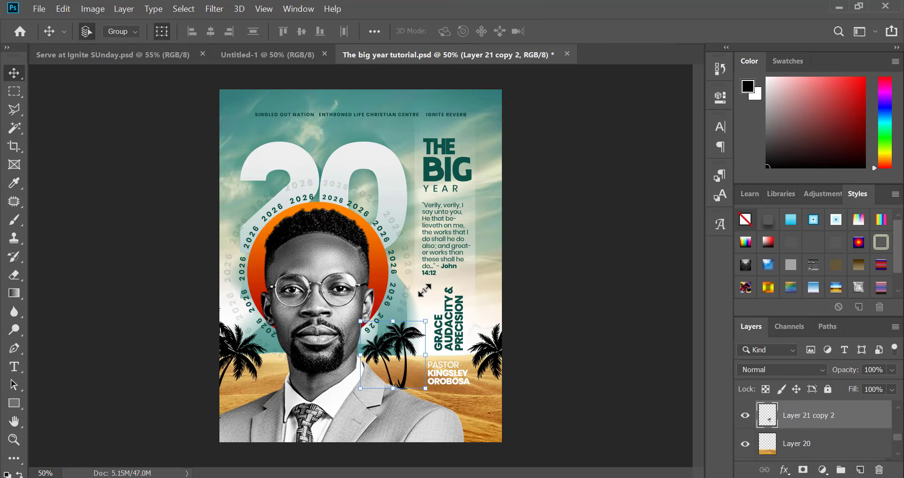
key(shift+Right)
key(shift+Right)
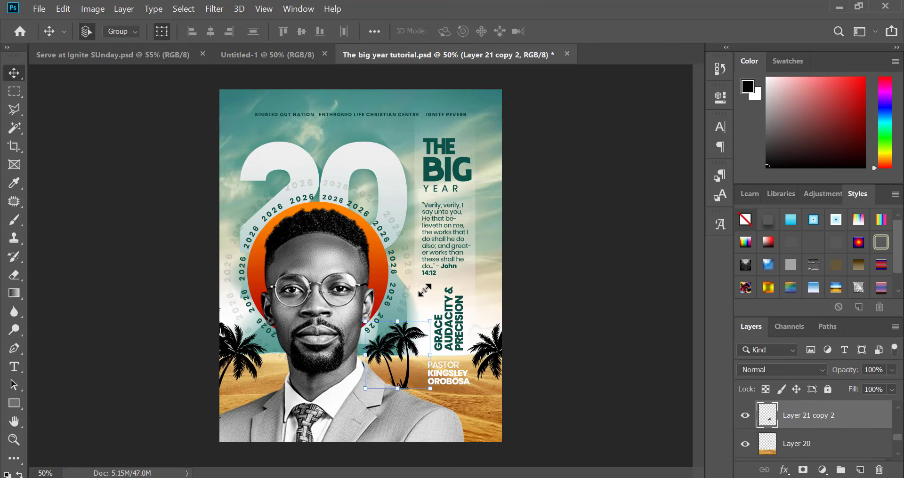
key(shift+Right)
key(shift+Down)
Step: Scale the small palms between the man and the text column to 88.55% and shift them slightly left and down
scroll(478, 300, down, 2)
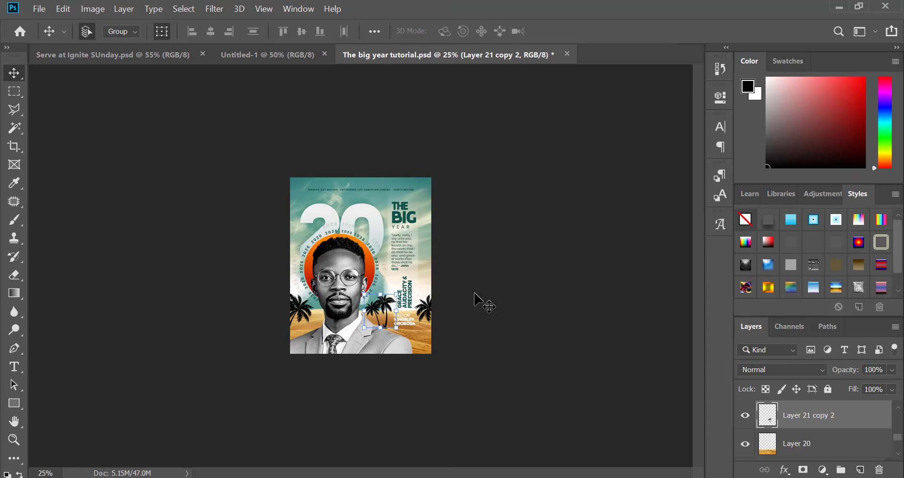
click(479, 301)
scroll(369, 341, down, 1)
scroll(378, 370, up, 4)
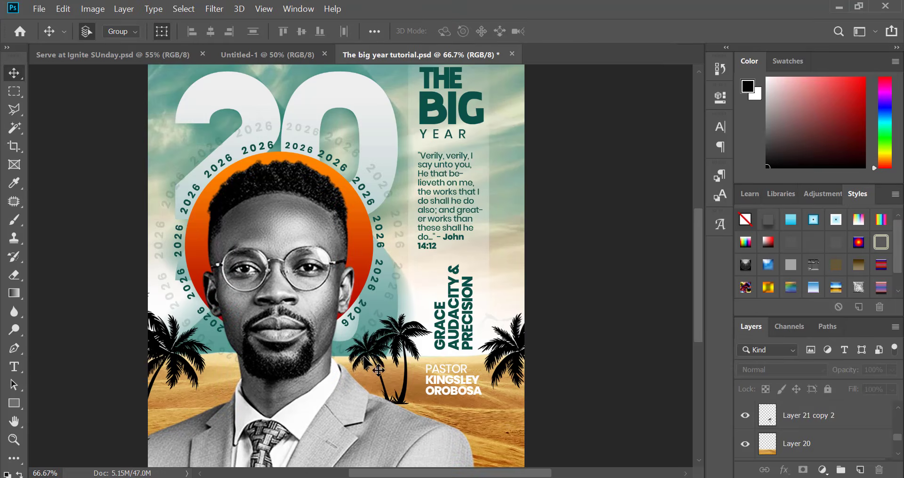
click(421, 348)
key(ctrl+t)
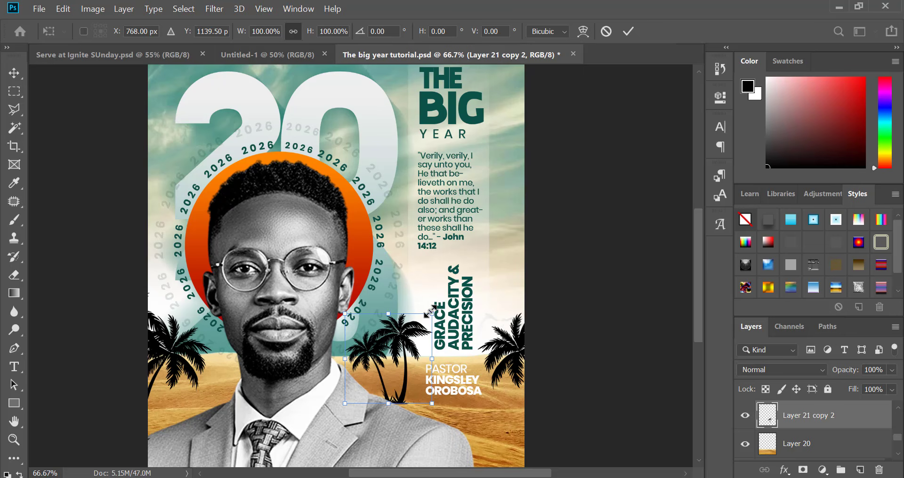
drag(429, 312, 423, 313)
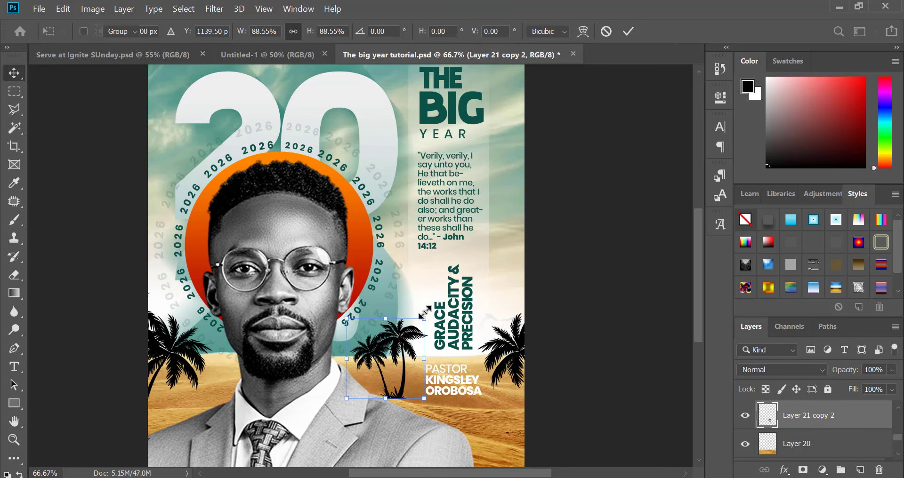
key(Return)
key(ctrl+minus)
key(ctrl+minus)
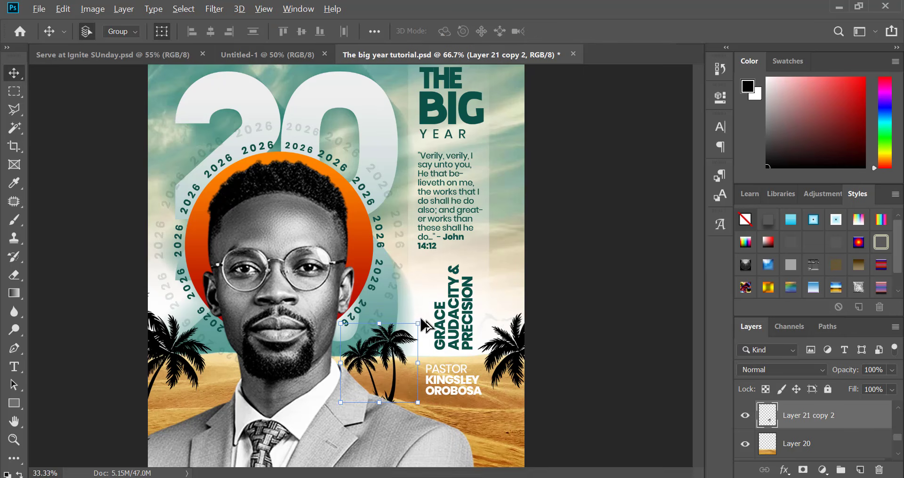
Step: Darken the desert Layer 20 with Levels, using a black input of 11 and a midtone of about 0.86, and deselect the layer
click(473, 358)
key(ctrl+plus)
key(ctrl+plus)
click(493, 416)
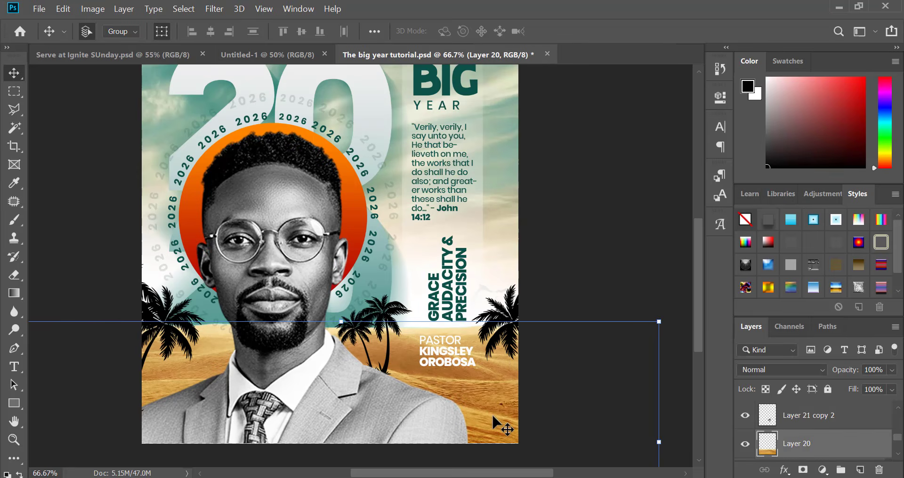
key(ctrl+l)
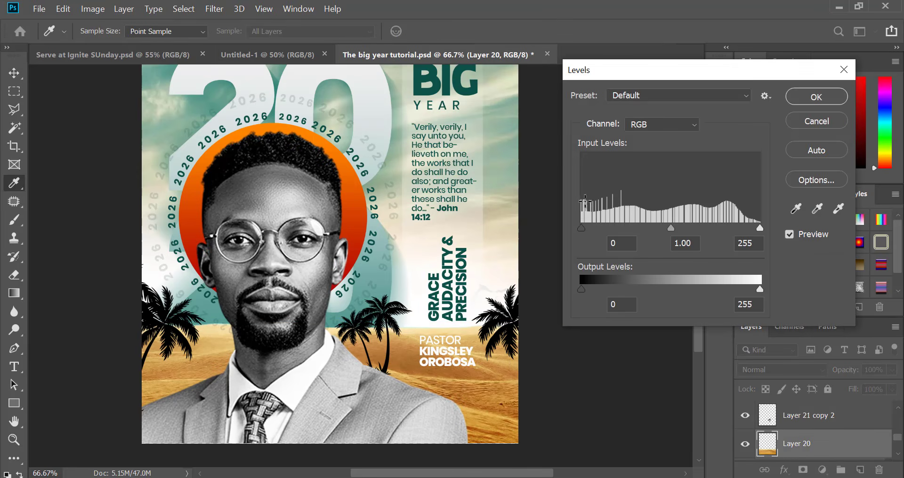
drag(581, 228, 589, 228)
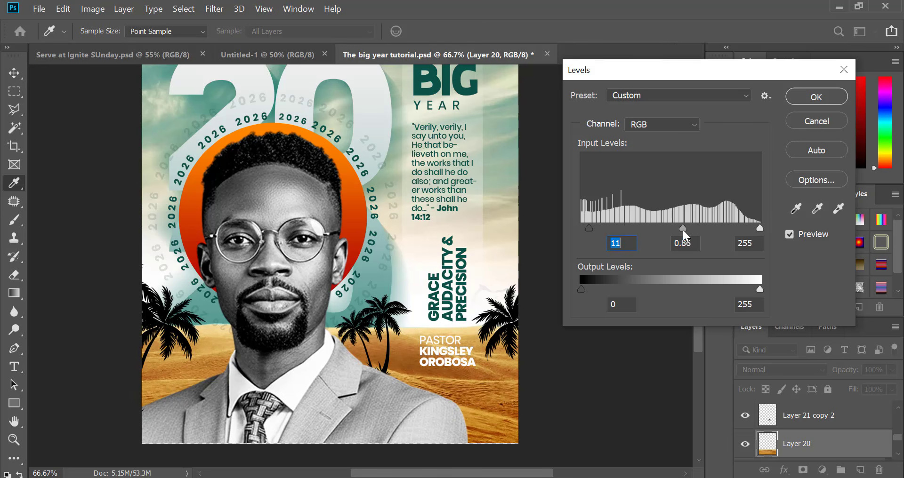
key(Tab)
key(Return)
key(ctrl+minus)
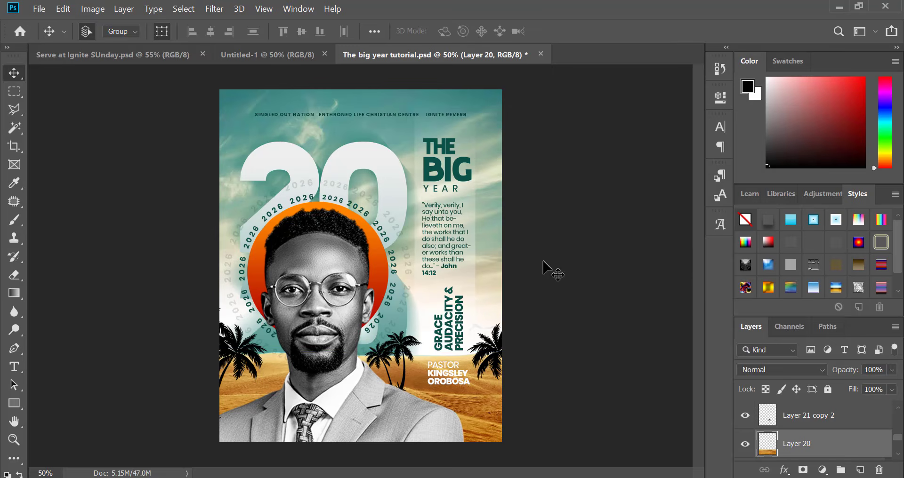
click(503, 358)
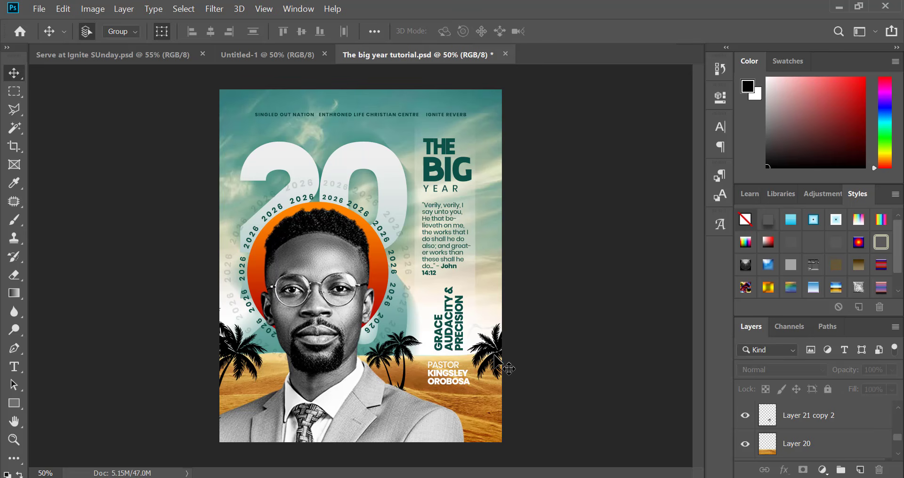
Step: Nudge the palm at the poster's right edge (Layer 21 copy) upward in large increments and deselect it
click(495, 356)
key(shift+Up)
key(shift+Up)
key(shift+Up)
key(shift+Up)
key(shift+Up)
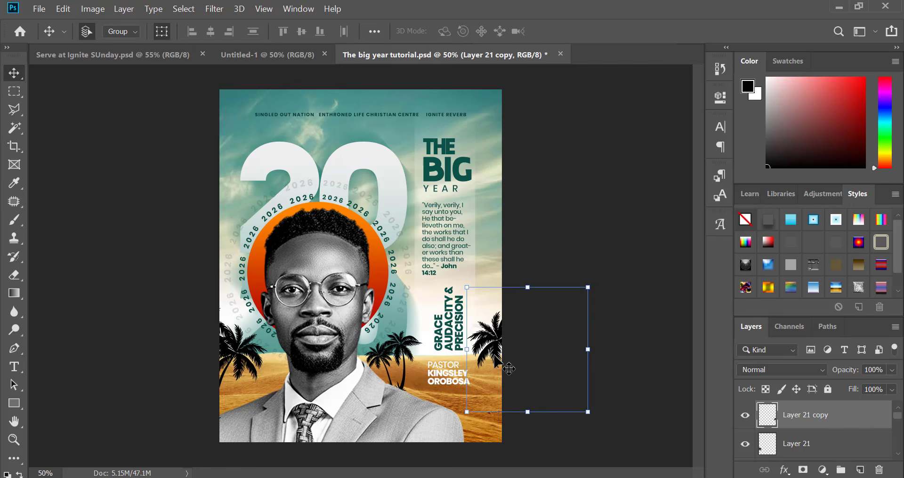
click(572, 214)
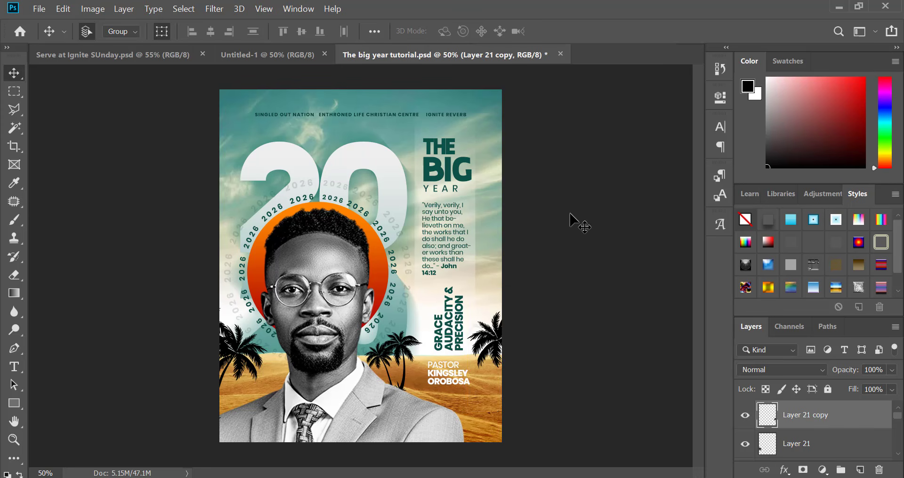
Step: Examine the whole poster composition and its details at several magnifications
scroll(318, 296, down, 2)
scroll(317, 295, up, 4)
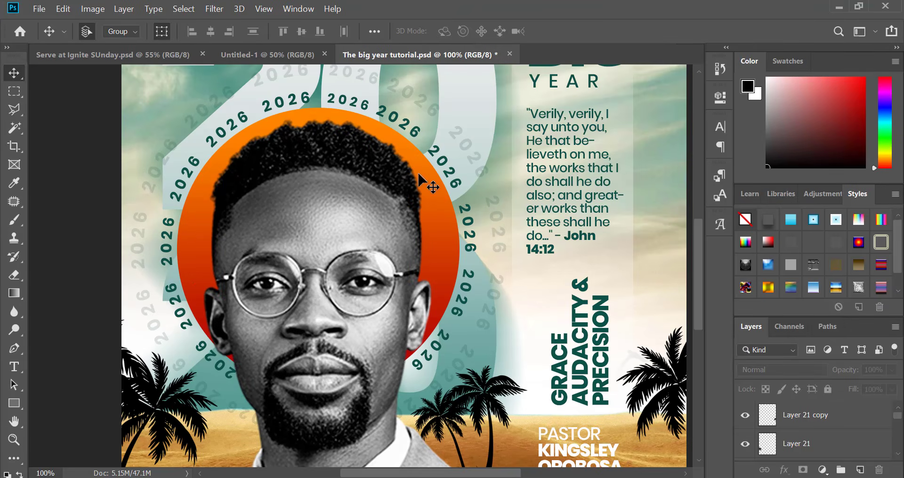
scroll(430, 252, down, 4)
scroll(652, 288, up, 2)
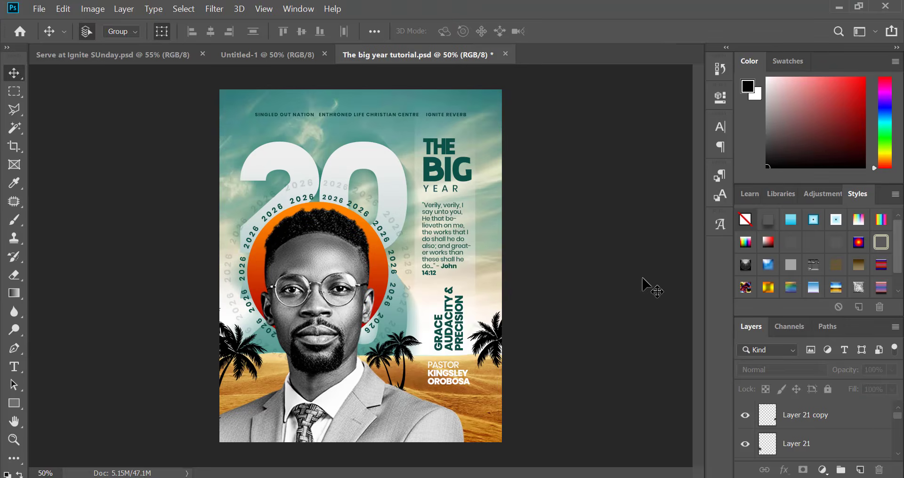
scroll(460, 313, down, 4)
scroll(462, 312, up, 4)
scroll(462, 310, down, 3)
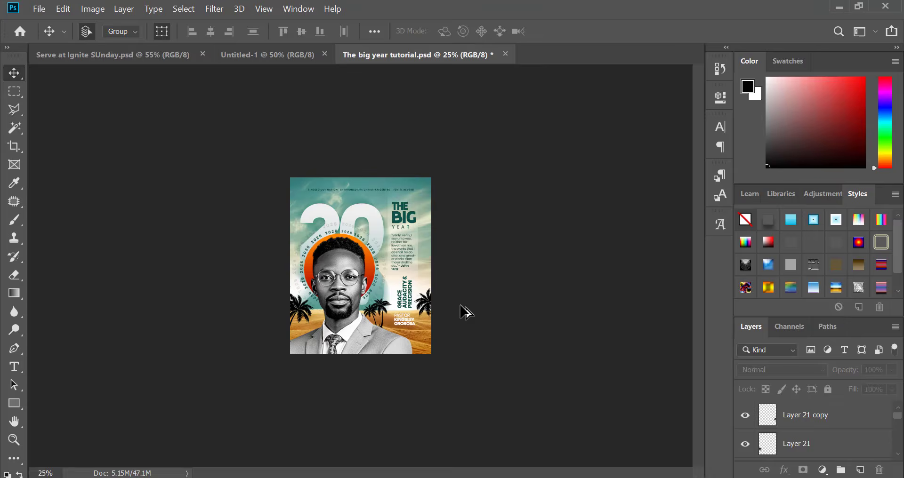
scroll(463, 312, up, 2)
scroll(460, 304, down, 1)
scroll(459, 300, up, 1)
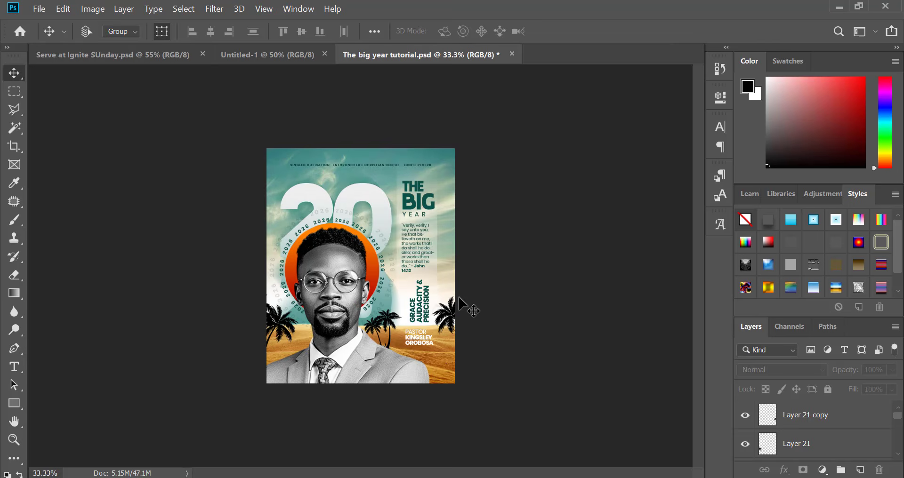
Step: Open the orange high_quality_lens_flares_in_png_05 image from the Background folder and return to the poster document
key(ctrl+o)
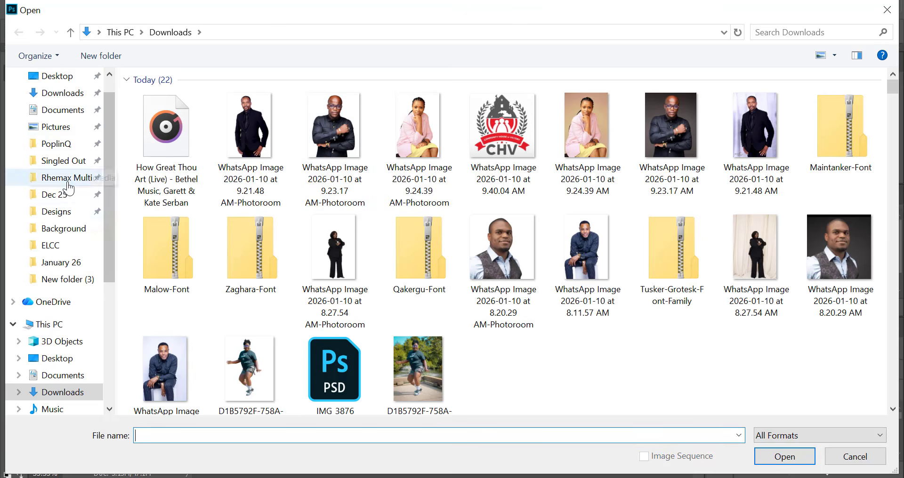
click(65, 230)
double_click(392, 210)
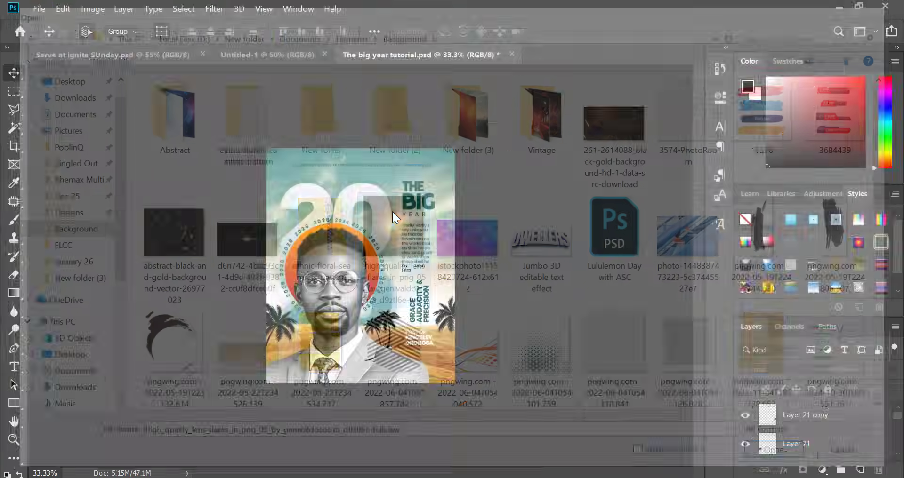
click(225, 58)
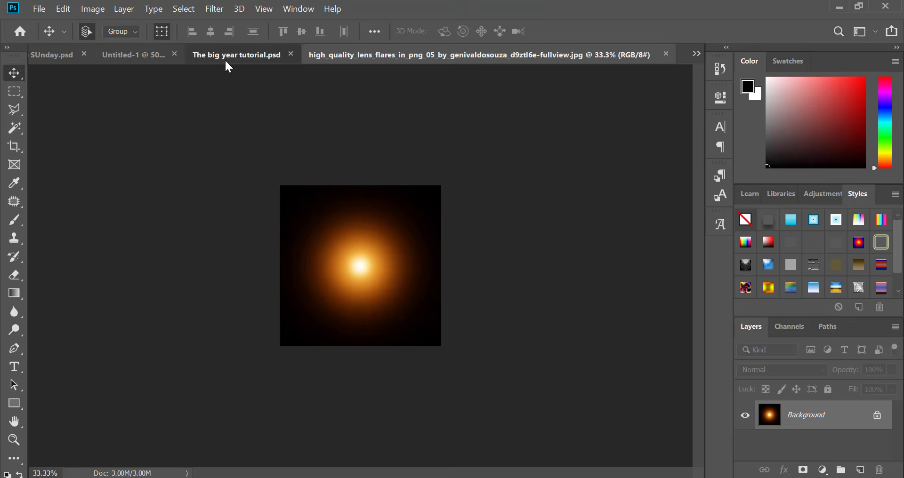
Step: Apply a Regular Grain texture with intensity 45 and contrast 50 to the sky Layer 19
scroll(451, 259, down, 2)
scroll(492, 240, up, 2)
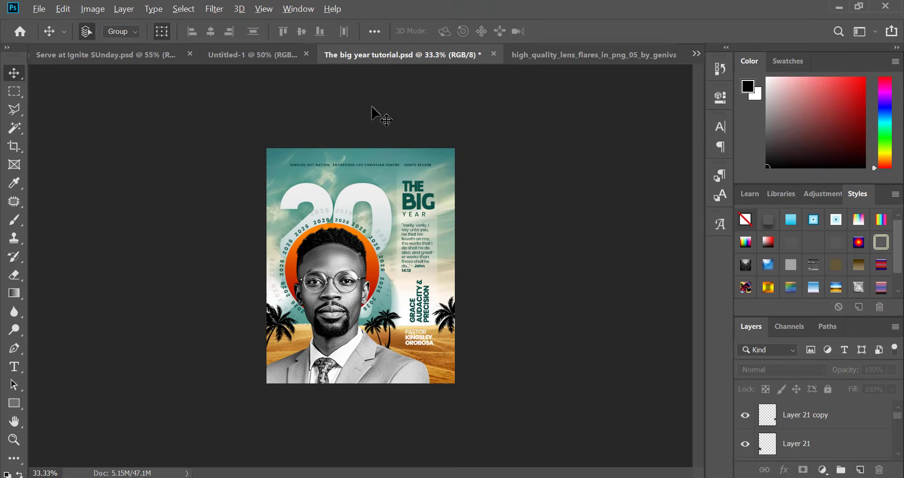
scroll(375, 109, up, 3)
scroll(438, 123, up, 2)
click(470, 138)
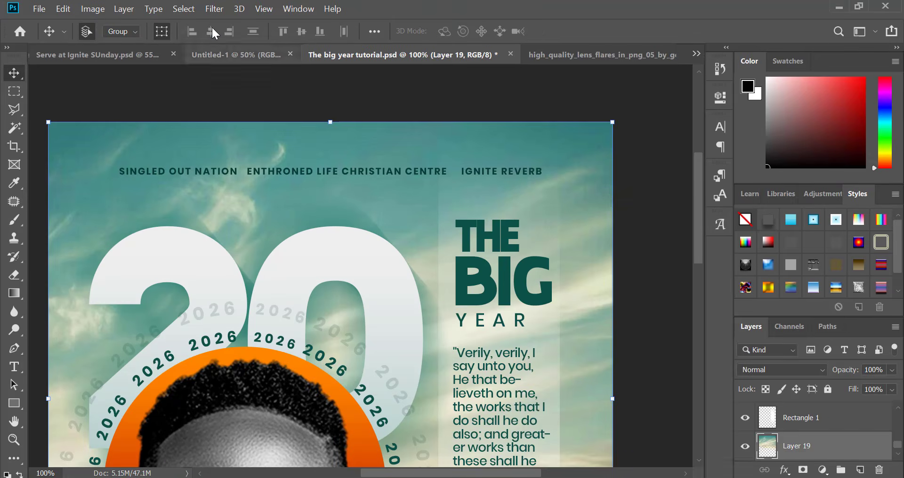
click(214, 8)
click(261, 58)
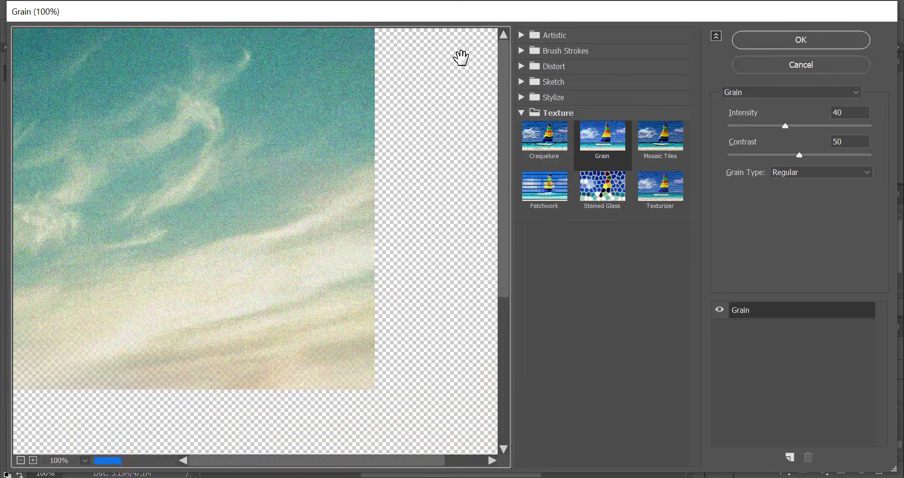
click(584, 125)
drag(786, 126, 793, 127)
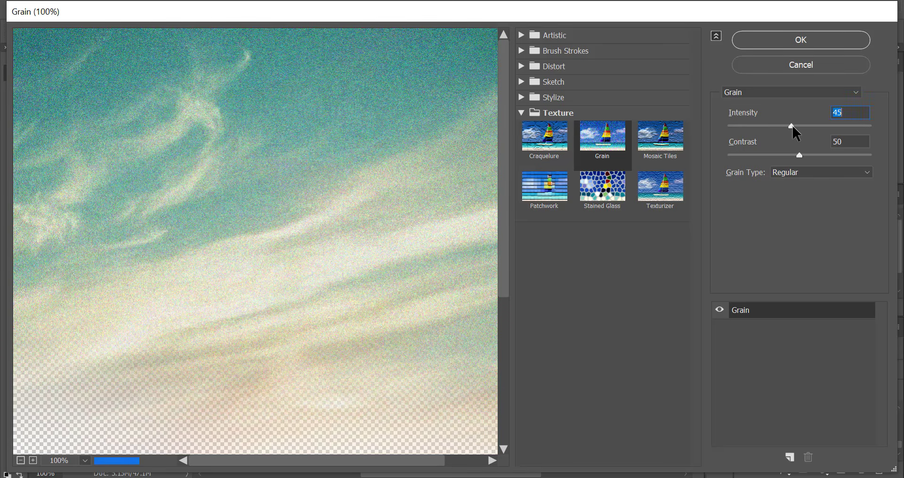
click(791, 41)
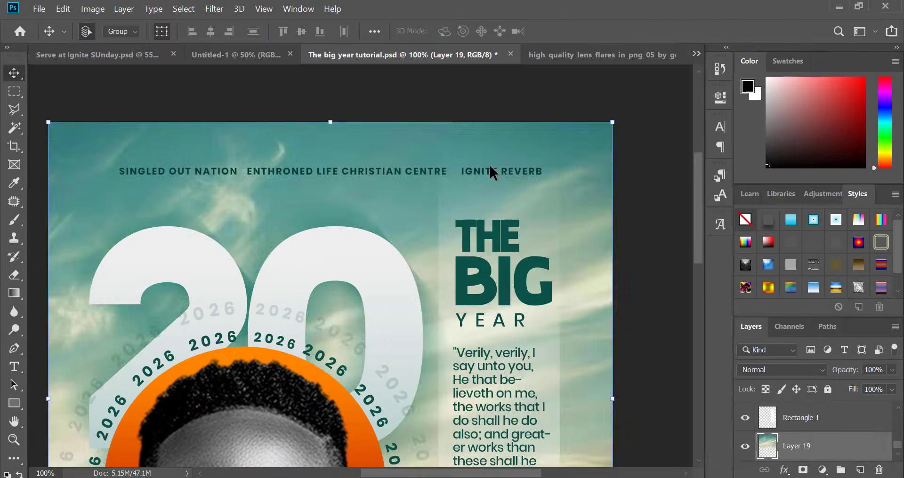
scroll(515, 244, down, 2)
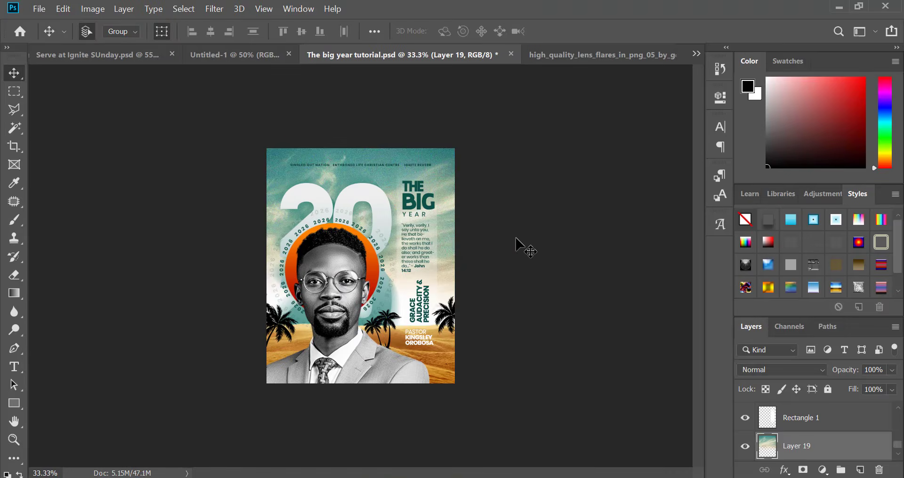
Step: Examine the grainy sky against the man and the texts at different magnifications
click(467, 261)
scroll(466, 260, up, 3)
scroll(464, 255, down, 2)
scroll(425, 251, up, 2)
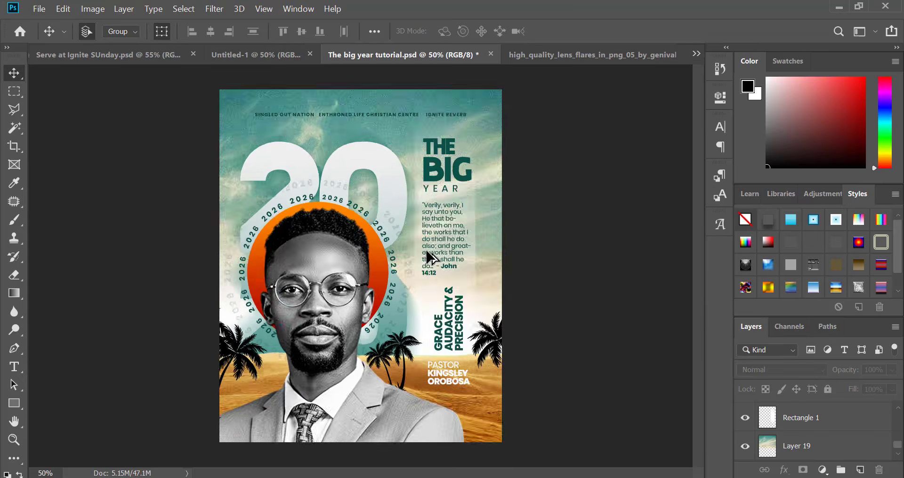
scroll(426, 252, up, 4)
scroll(440, 236, down, 2)
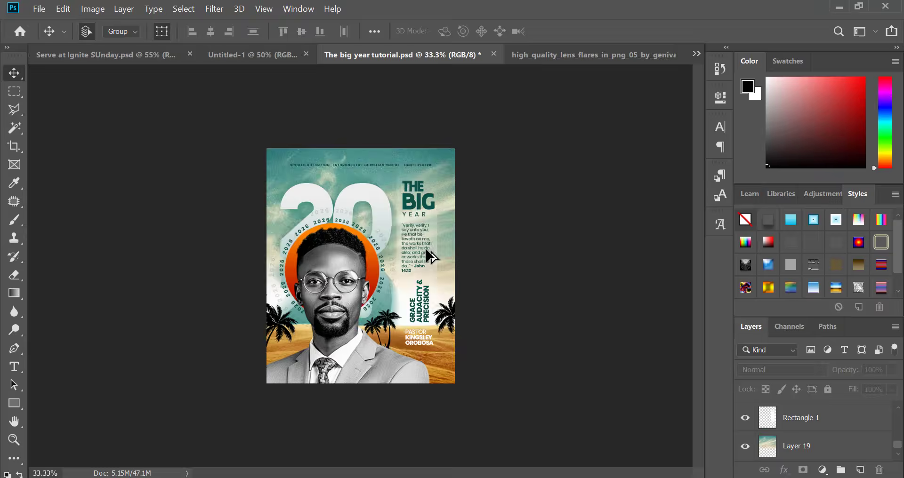
scroll(319, 337, up, 1)
click(318, 310)
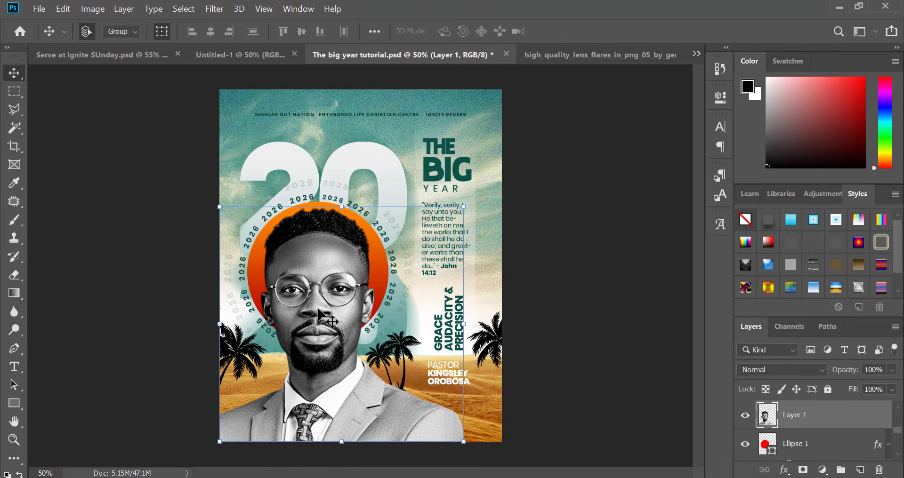
Step: Undo the Grain effect on the sky and save the poster
click(610, 237)
scroll(481, 276, down, 2)
scroll(481, 275, up, 2)
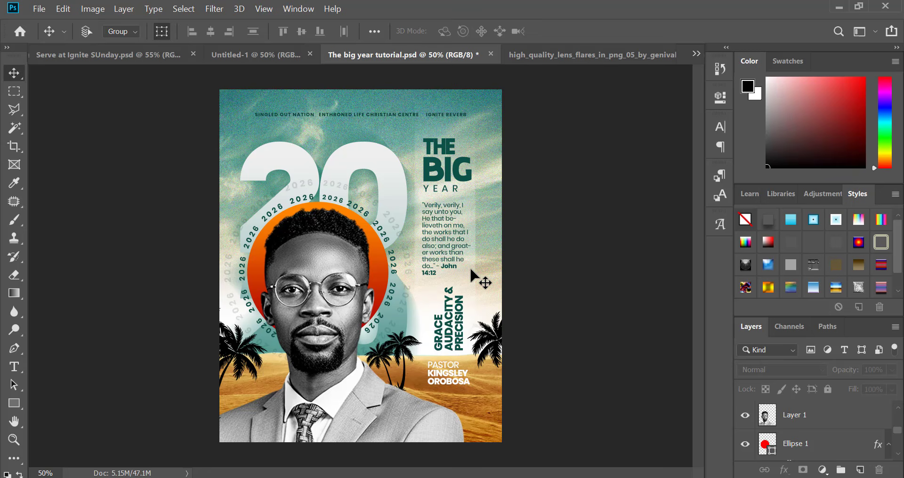
key(ctrl+s)
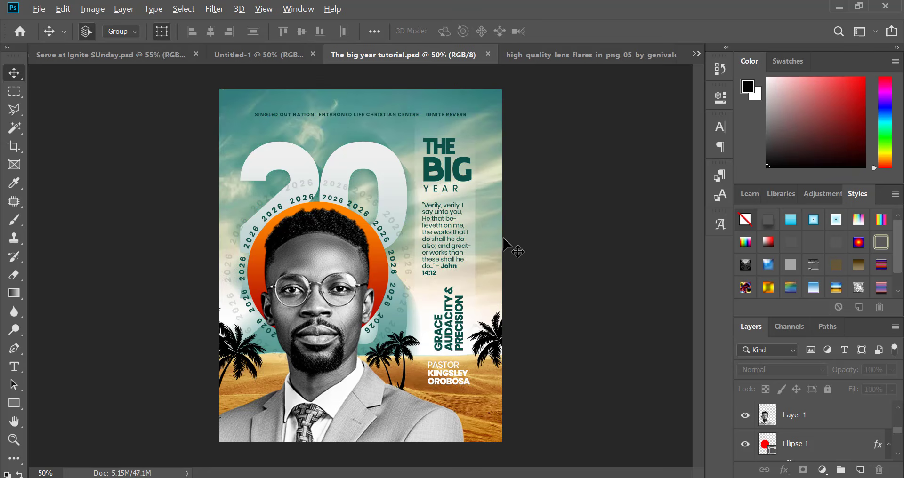
Step: Review the saved poster up close and as a whole, checking the man, texts, sky and palms
scroll(492, 240, down, 3)
scroll(493, 240, up, 2)
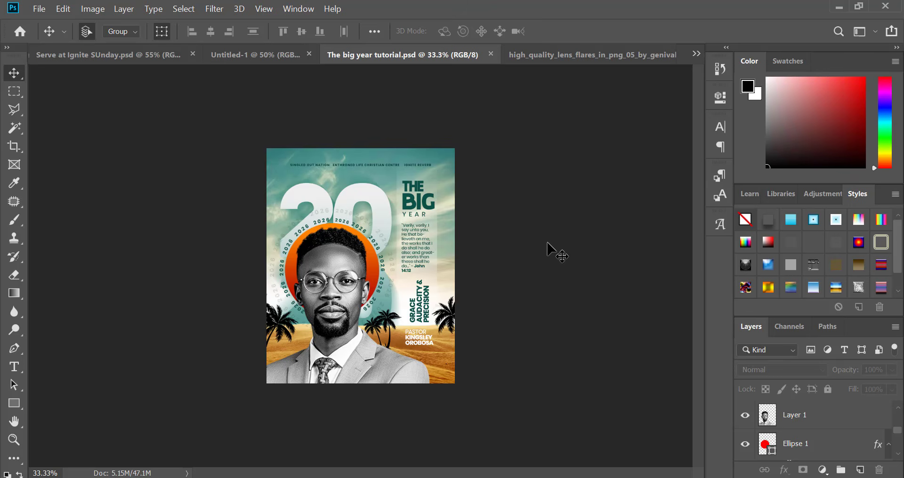
scroll(485, 245, up, 1)
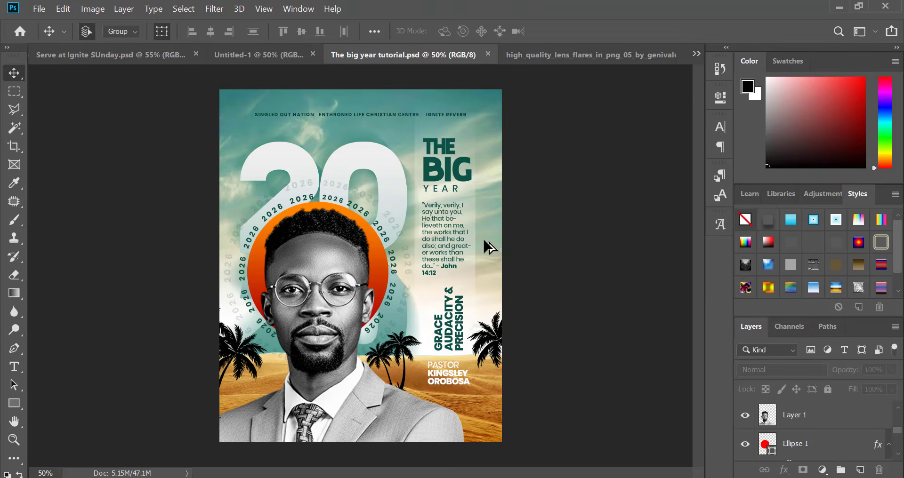
scroll(485, 247, down, 4)
scroll(483, 244, up, 2)
scroll(481, 251, up, 3)
scroll(473, 252, down, 3)
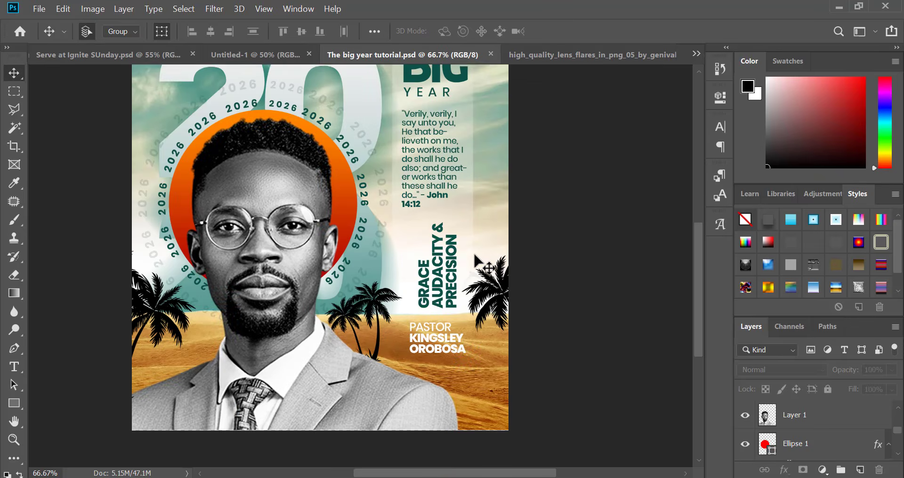
scroll(442, 271, up, 5)
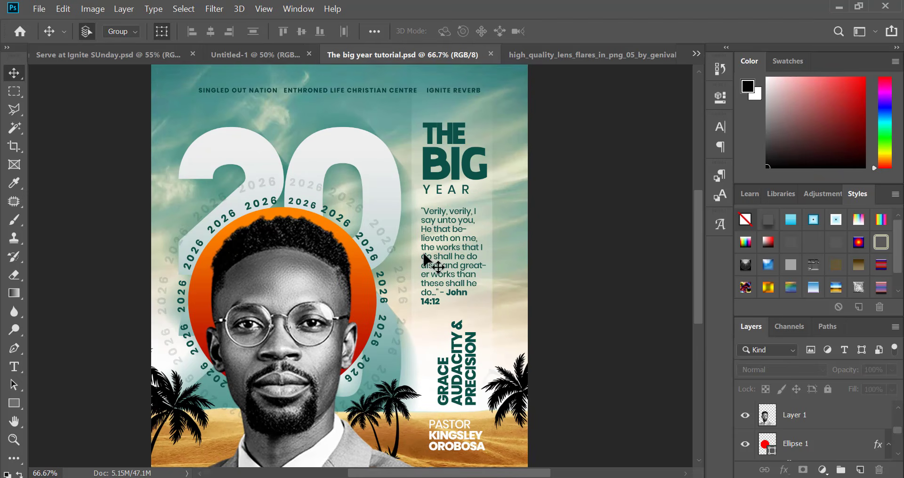
scroll(423, 258, down, 1)
scroll(422, 260, down, 3)
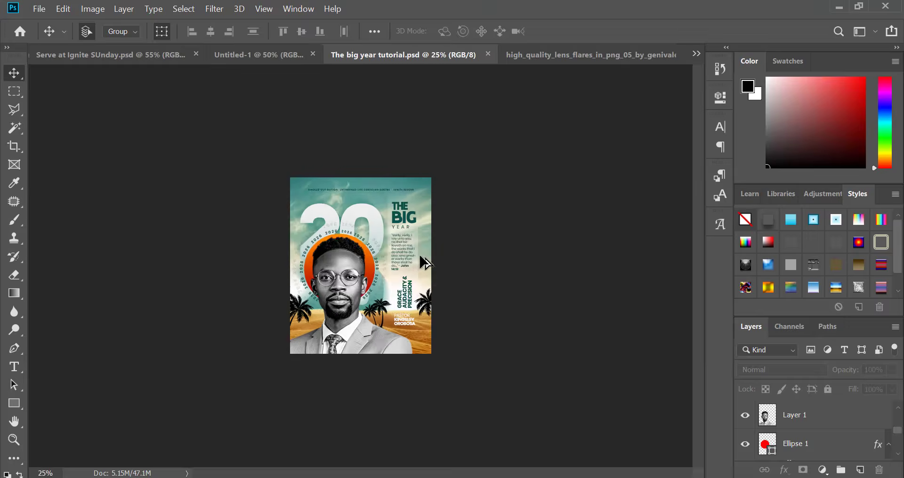
scroll(414, 262, up, 3)
scroll(408, 262, down, 1)
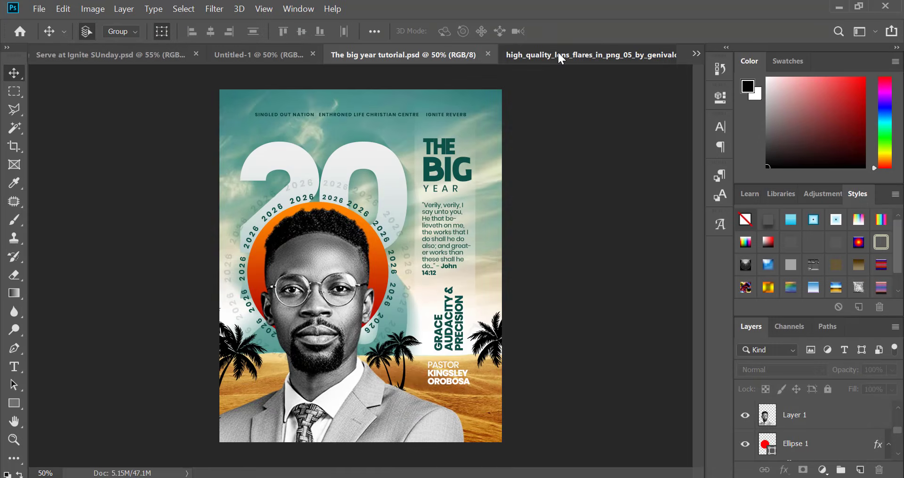
Step: Copy the lens flare image into the poster as a new layer, close its source file, and set its blend mode to Screen
click(560, 56)
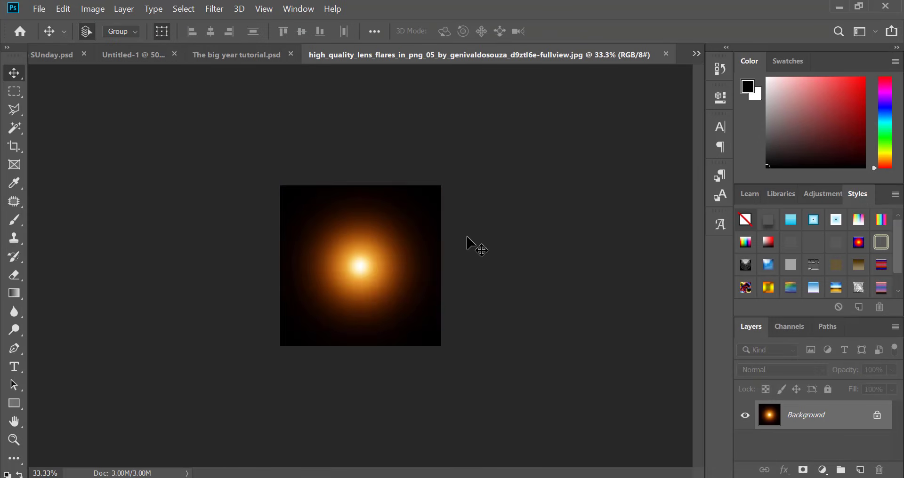
click(666, 54)
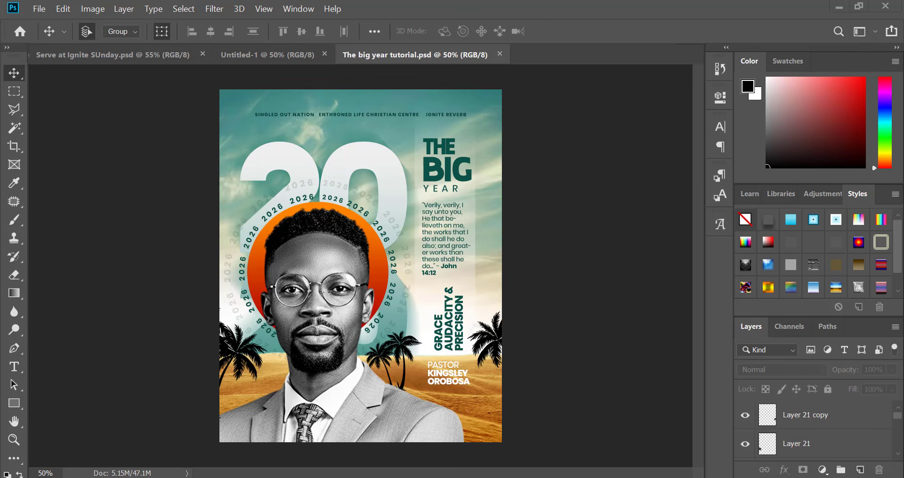
key(ctrl+v)
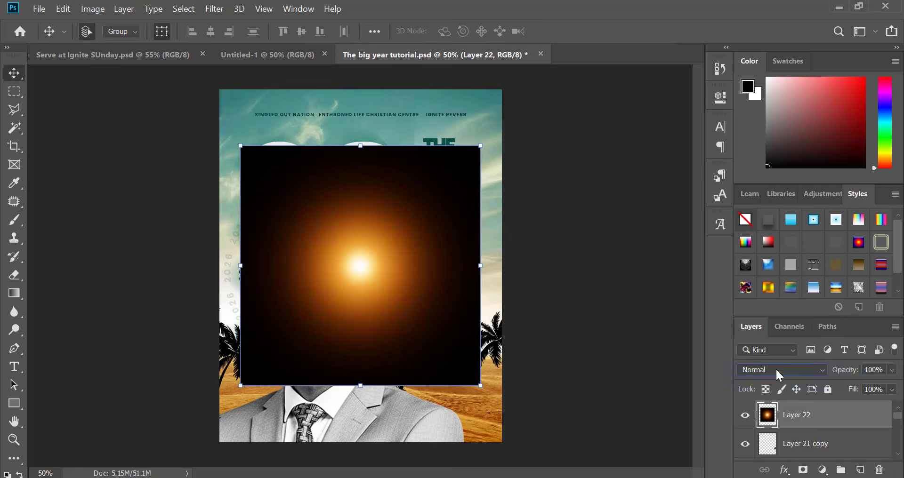
click(775, 369)
click(777, 244)
click(419, 417)
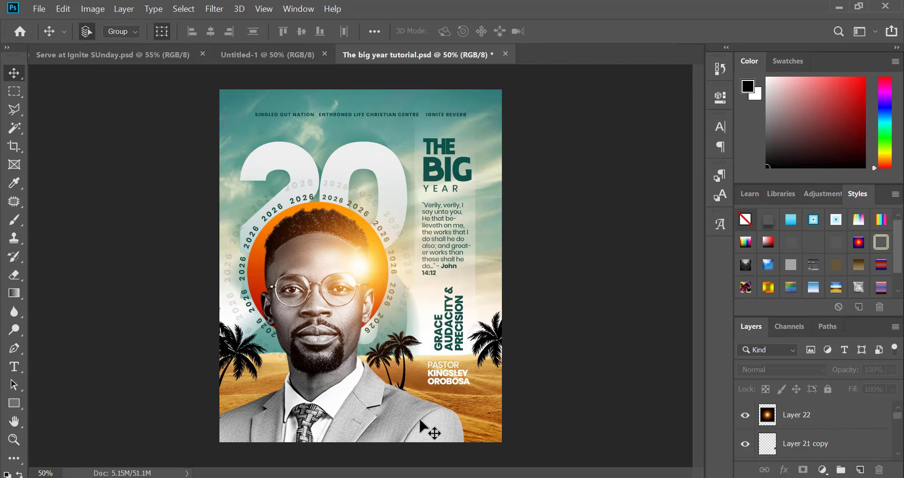
Step: Move the flare Layer 22 down beside the man's jaw at the desert horizon and scale it to roughly half size
scroll(407, 413, up, 1)
scroll(411, 395, down, 5)
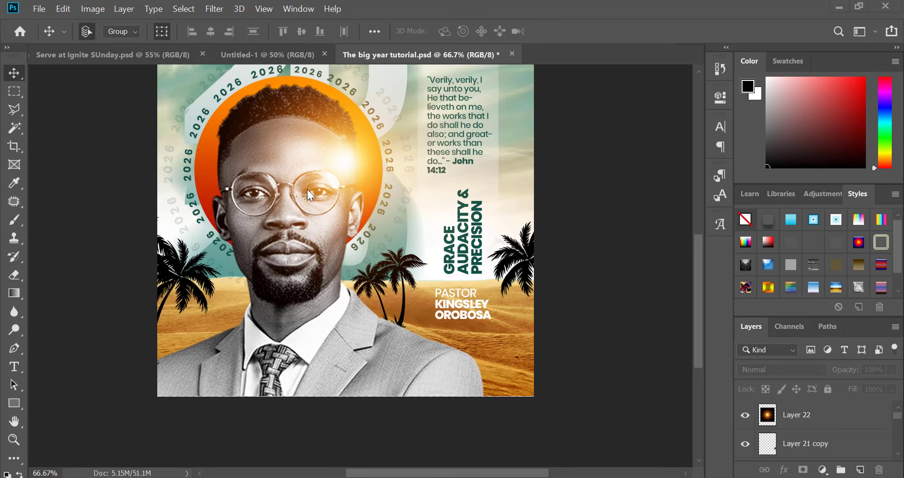
drag(340, 168, 333, 285)
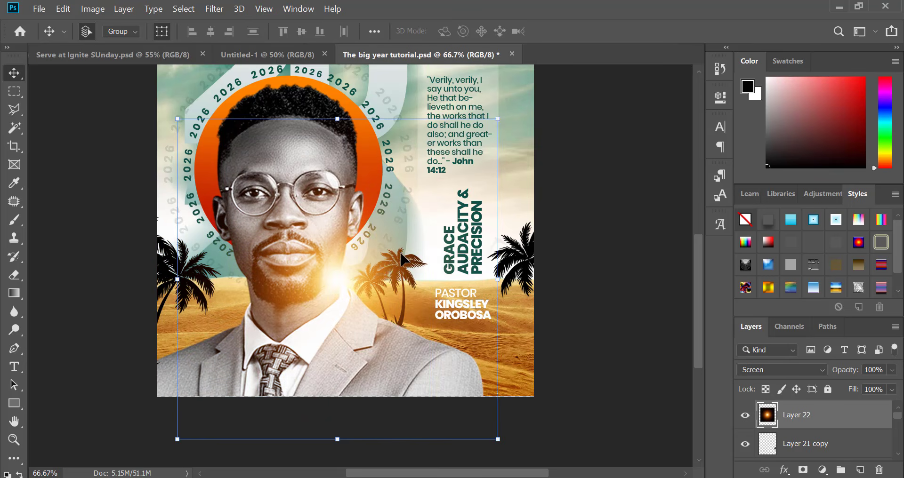
drag(498, 120, 421, 193)
key(Return)
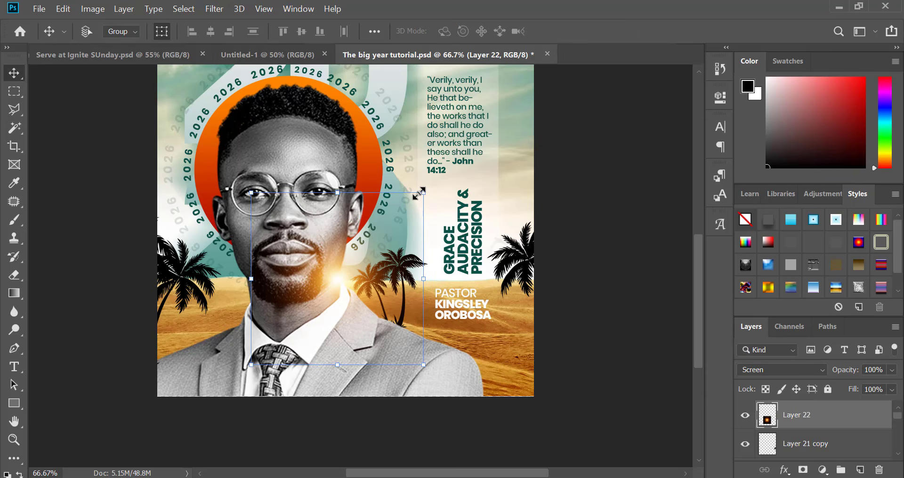
Step: Lower the flare Layer 22 behind the man, placing it directly above the small palms Layer 21 copy 2
key(ctrl+[)
key(ctrl+[)
key(ctrl+[)
key(ctrl+[)
key(ctrl+[)
key(ctrl+[)
key(ctrl+[)
key(ctrl+[)
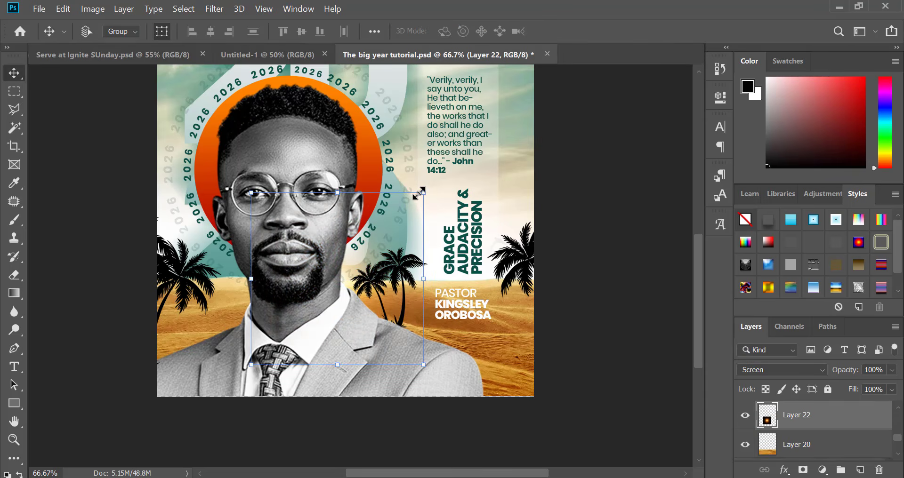
key(ctrl+[)
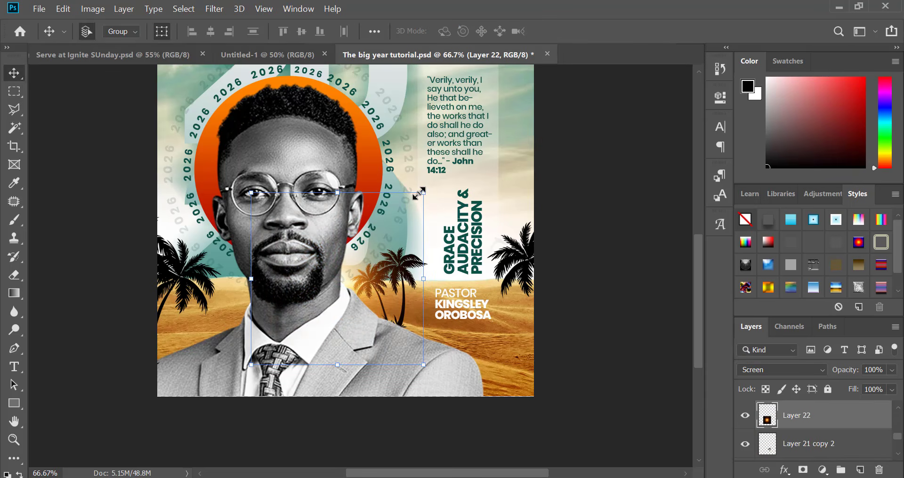
Step: Duplicate the flare Layer 22 behind the man and place the copy flush with the poster's left edge
key(shift+Right)
drag(367, 271, 264, 283)
drag(267, 291, 267, 291)
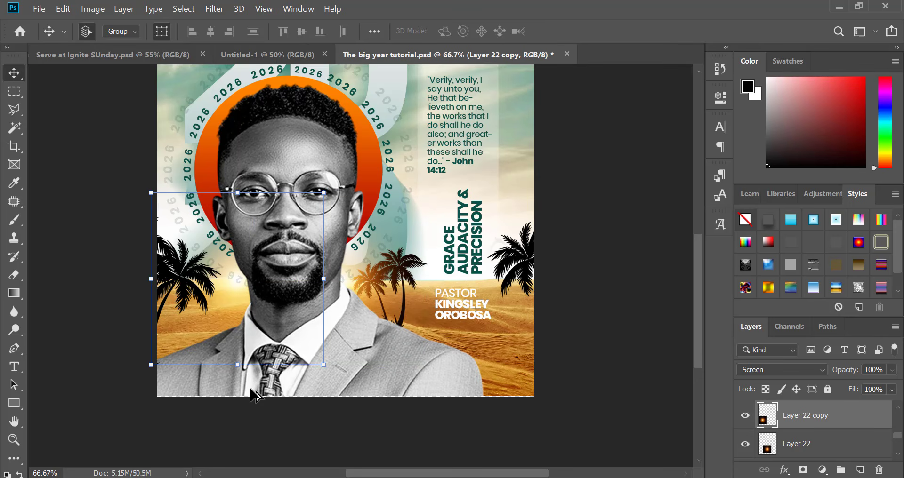
key(Left)
key(Left)
key(Left)
key(Left)
key(Left)
key(Left)
key(Left)
key(shift+Right)
key(shift+Right)
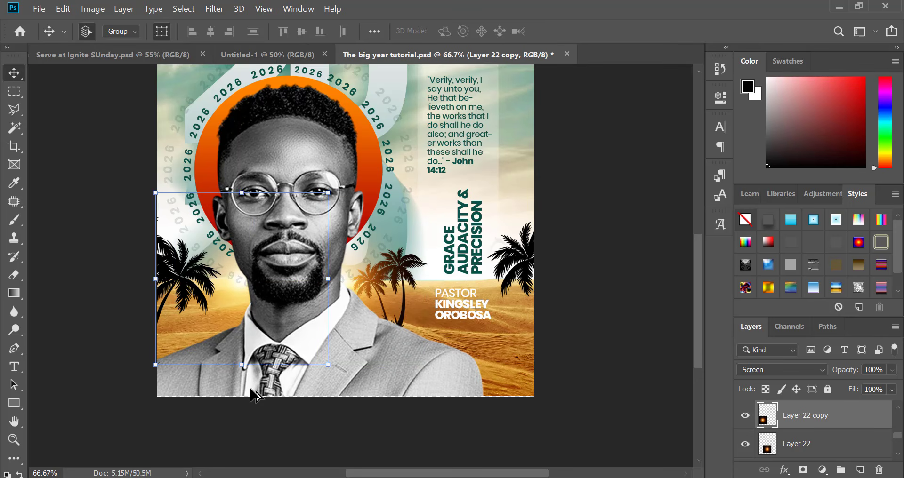
key(ctrl+minus)
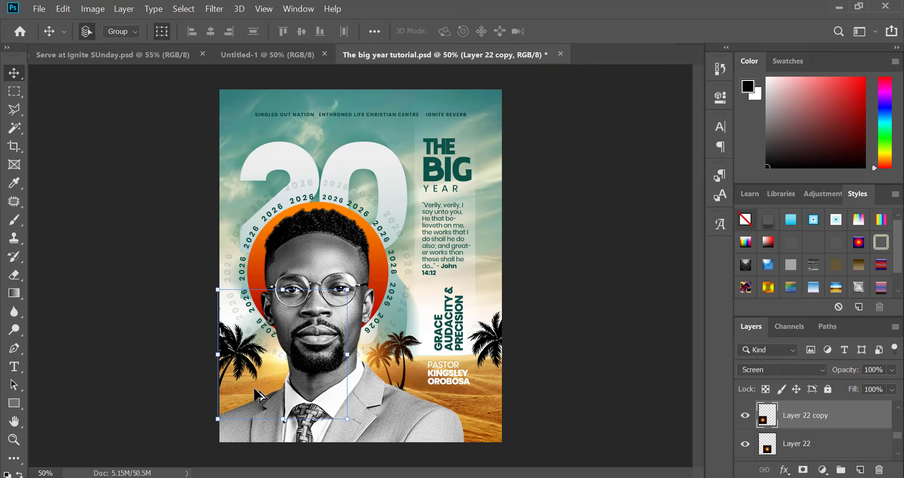
Step: Darken the blacks of the flare copy with Levels, setting the shadow input level to 10
key(ctrl+l)
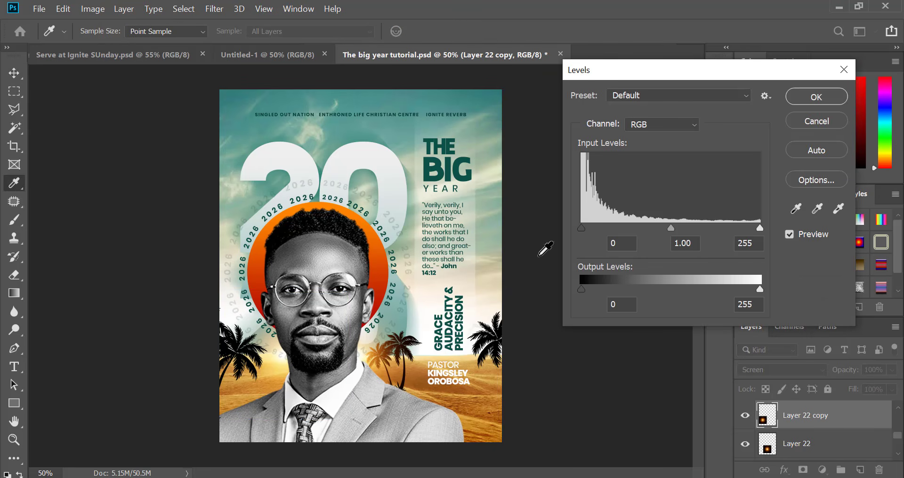
drag(582, 227, 589, 226)
key(Return)
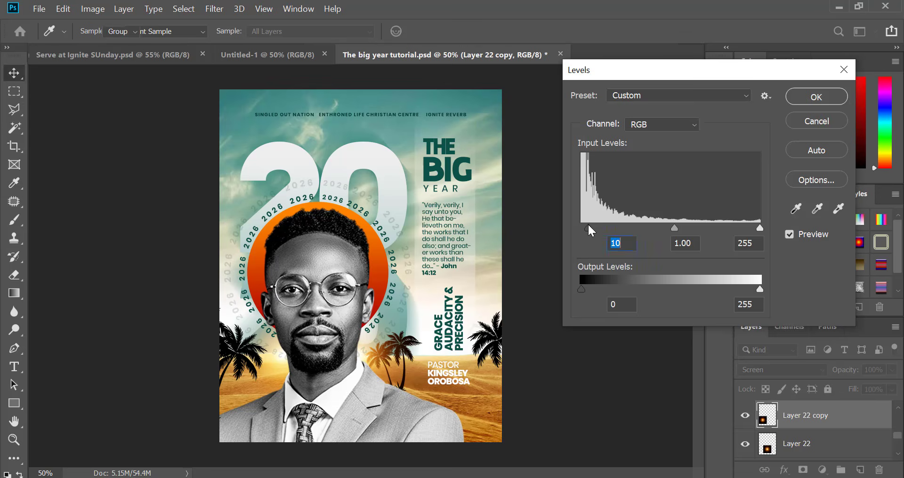
Step: Paste the lens flare as Layer 23 in front of the man and set its blend mode to Screen
key(ctrl+v)
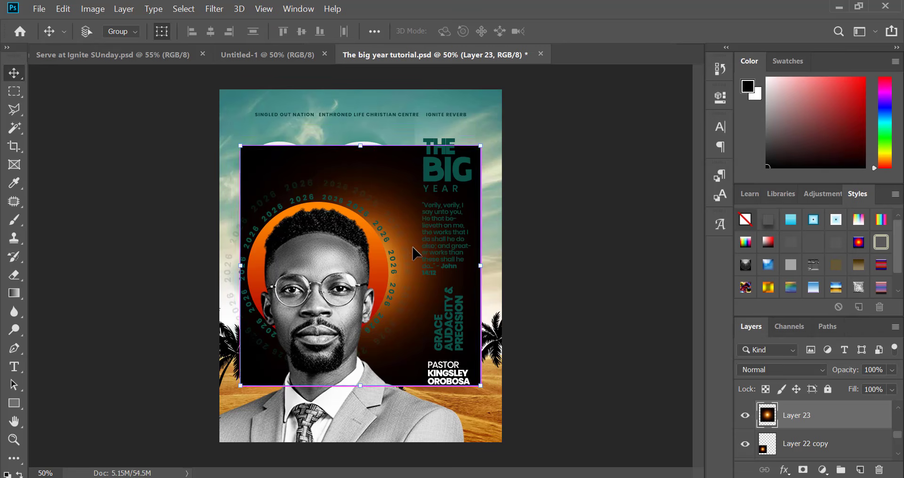
click(785, 372)
click(754, 239)
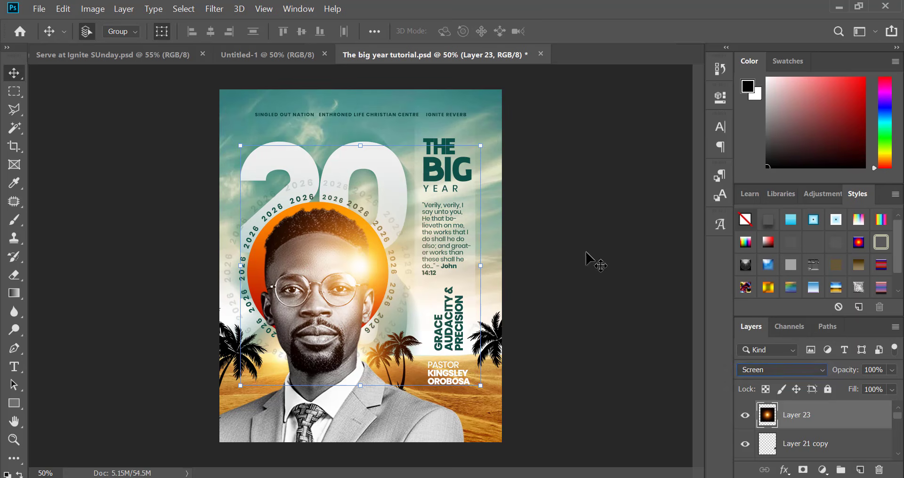
click(592, 258)
Step: Move the flare Layer 23 down to the poster's lower edge so it glows over the man's tie
drag(375, 258, 313, 451)
key(ctrl+t)
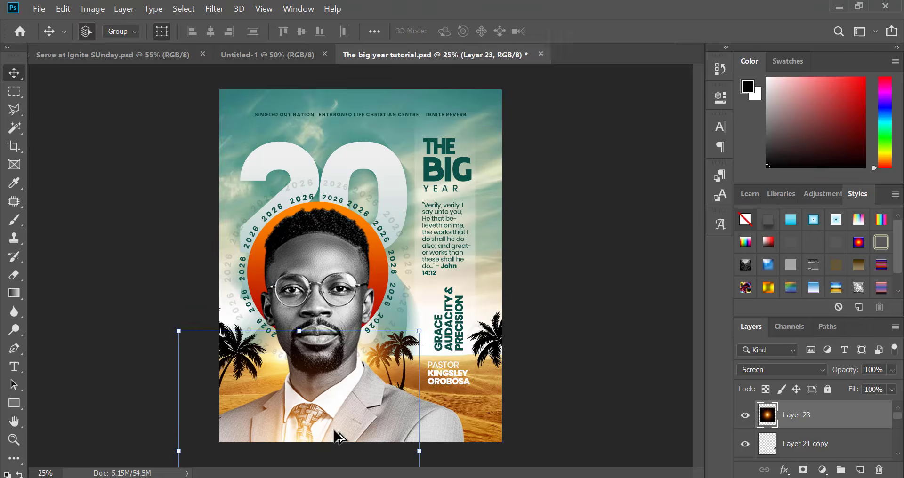
key(ctrl+minus)
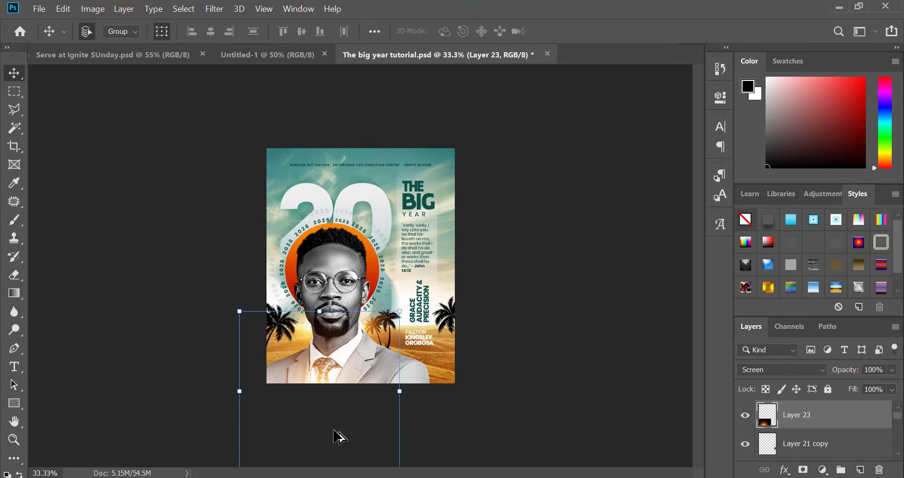
key(ctrl+minus)
key(ctrl+minus)
click(514, 309)
Step: Examine the whole poster at several zoom levels to judge the flares and overall composition
key(ctrl+minus)
key(ctrl+plus)
key(ctrl+plus)
key(ctrl+plus)
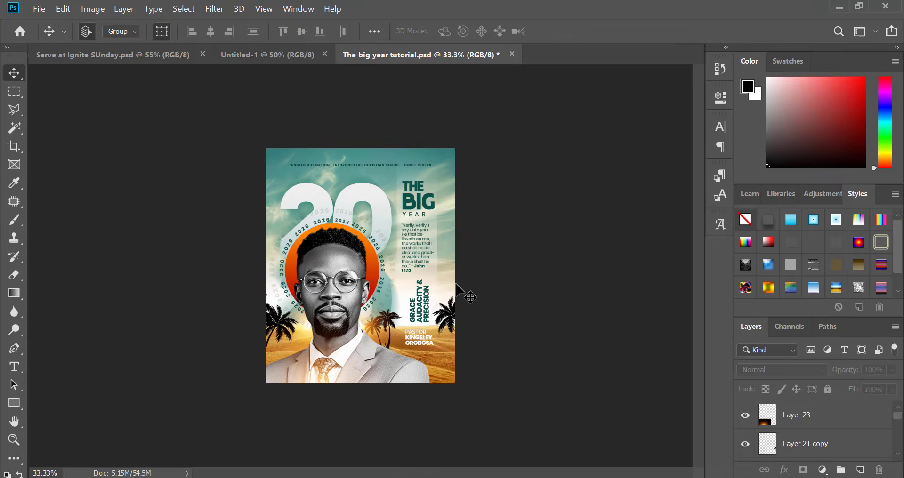
key(ctrl+minus)
key(ctrl+minus)
key(ctrl+minus)
key(ctrl+plus)
key(ctrl+plus)
key(ctrl+plus)
key(ctrl+minus)
key(ctrl+minus)
key(ctrl+plus)
key(ctrl+plus)
key(ctrl+minus)
key(ctrl+minus)
key(ctrl+plus)
Step: Find the man's Layer 1 and show the hidden light-leak Layer 18 directly above it
ctrl+click(332, 242)
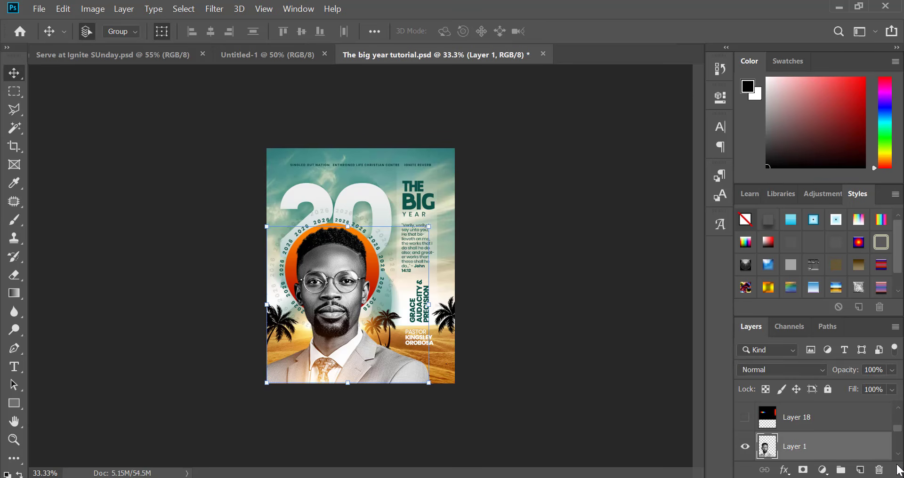
click(647, 381)
click(745, 417)
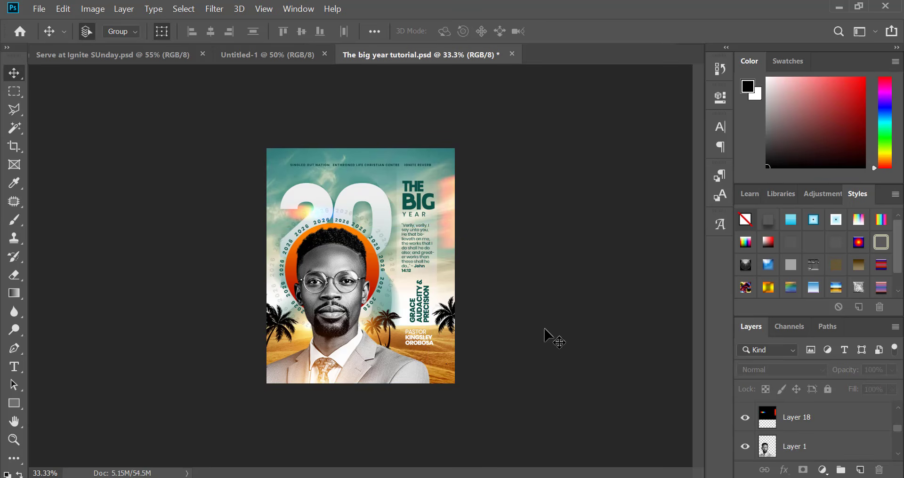
ctrl+click(445, 214)
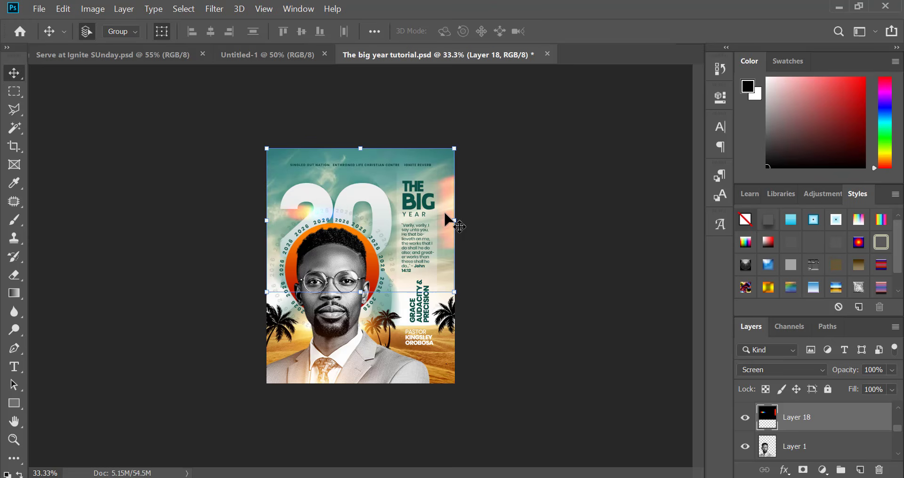
key(ctrl+minus)
key(ctrl+minus)
click(469, 234)
key(ctrl+minus)
key(ctrl+plus)
key(ctrl+plus)
key(ctrl+plus)
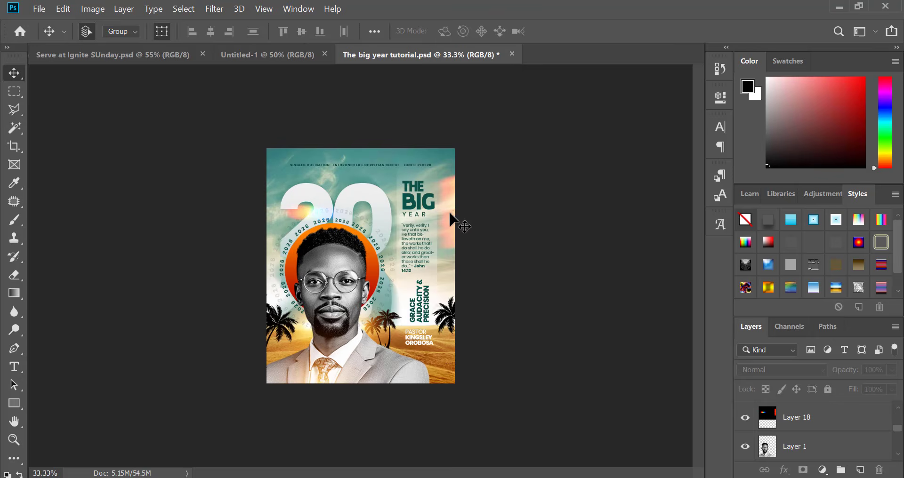
Step: Lower the light-leak Layer 18 one position, placing it beneath the man's Layer 1
ctrl+click(327, 265)
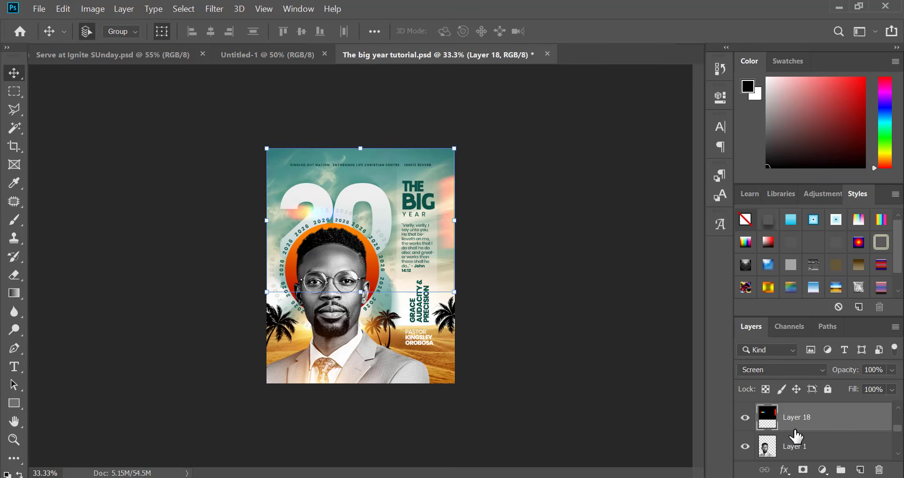
key(ctrl+bracketleft)
ctrl+click(575, 339)
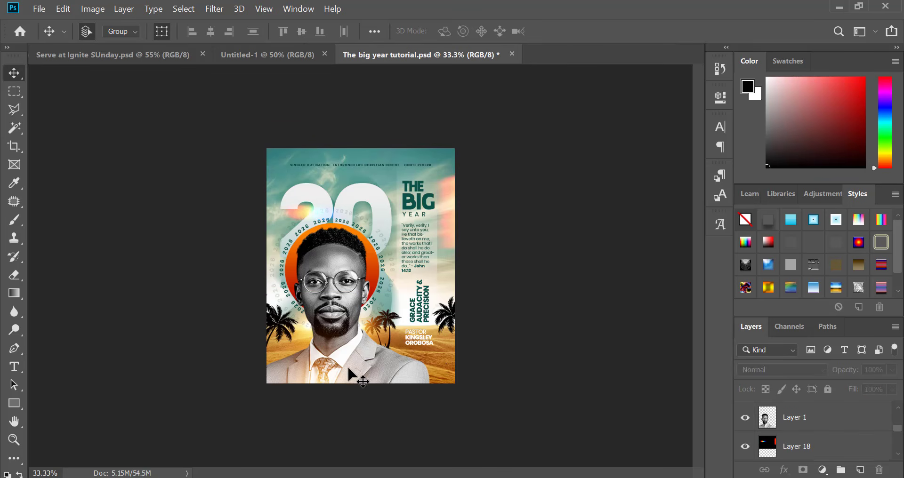
Step: Raise the man's Layer 1 in the layer stack, placing it directly beneath the flare Layer 23
ctrl+click(343, 363)
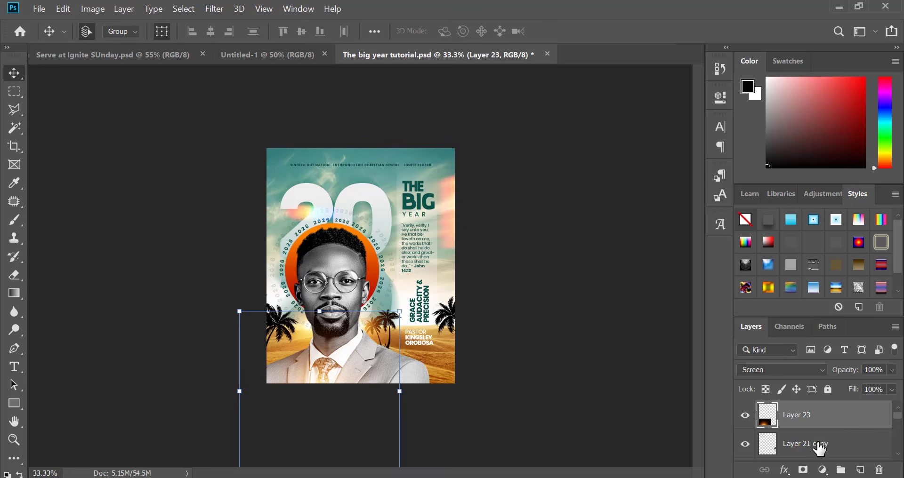
click(819, 444)
ctrl+click(621, 388)
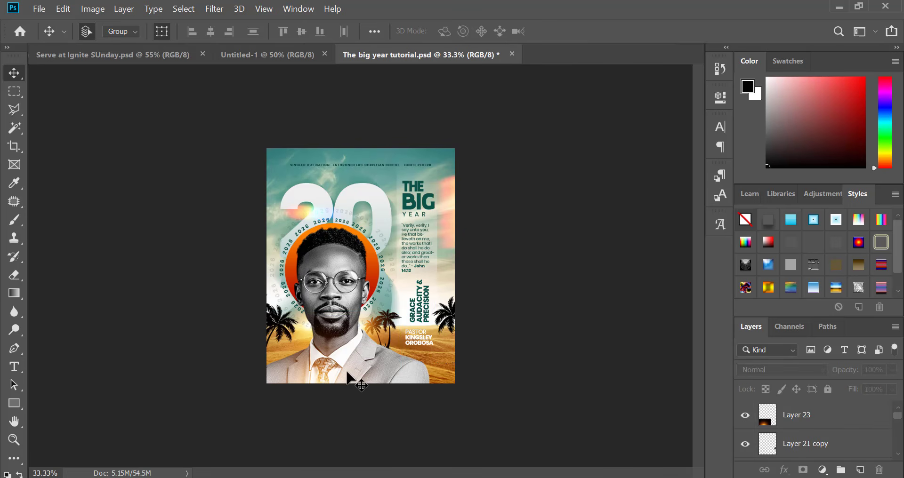
ctrl+click(333, 381)
ctrl+shift+click(341, 253)
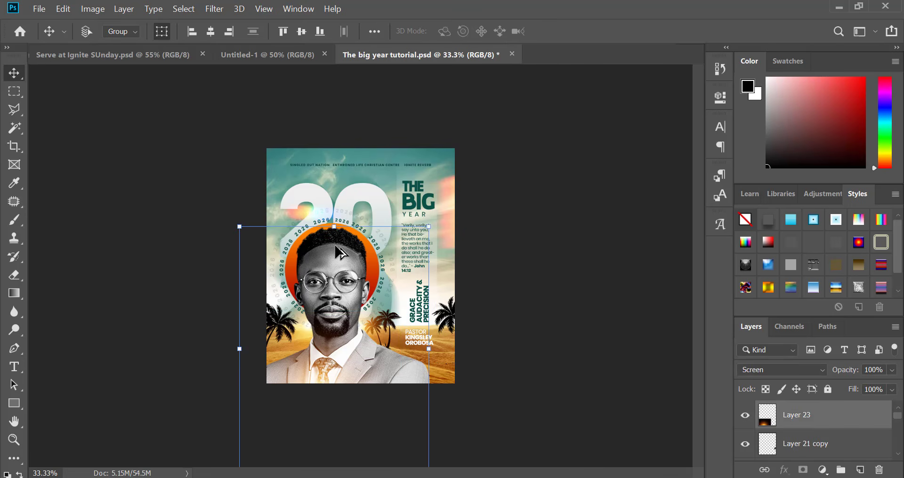
ctrl+click(541, 298)
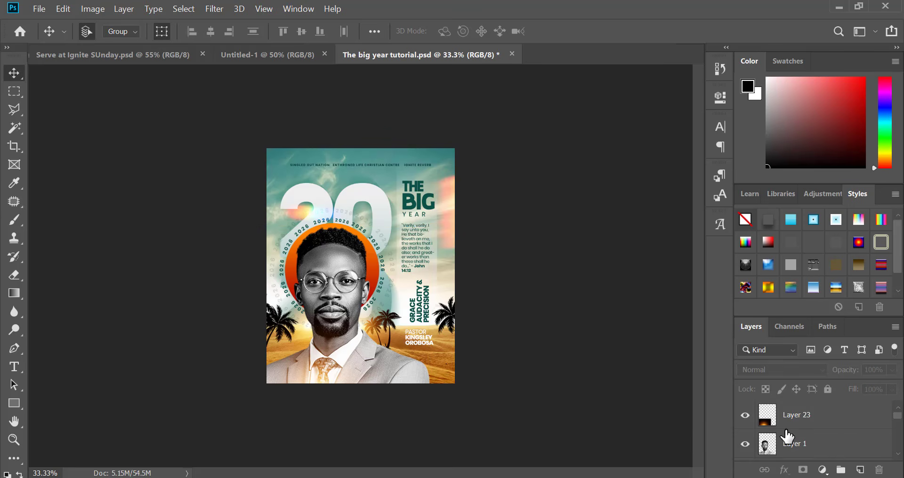
Step: Stamp all visible artwork into a new layer above the right palm's Layer 21 copy, beneath the man
scroll(793, 449, down, 1)
click(795, 453)
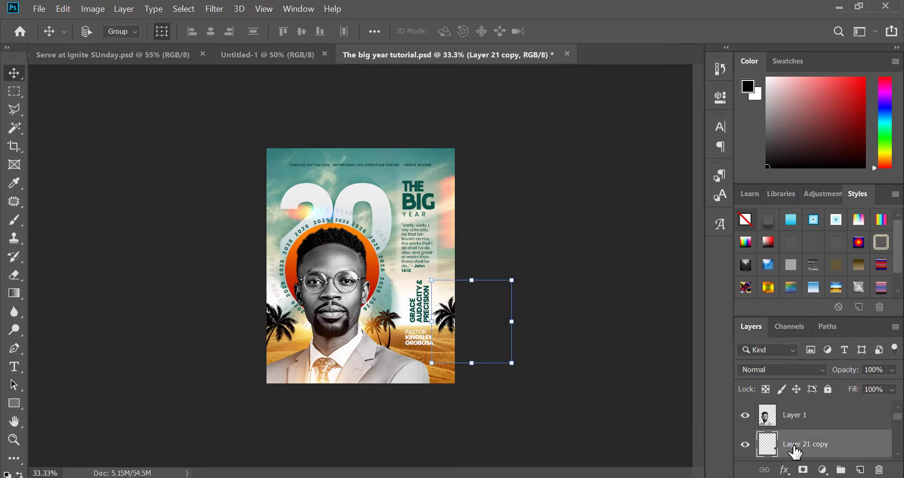
key(ctrl+shift+alt+e)
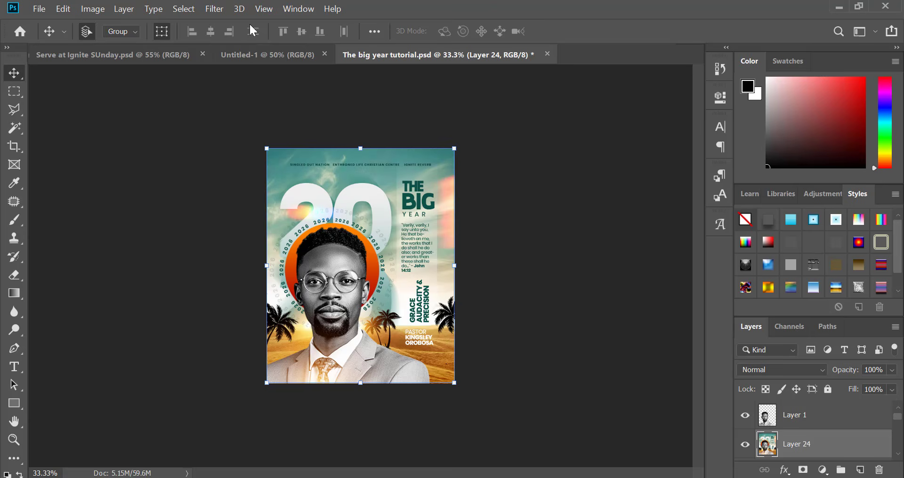
Step: Apply a Filter Gallery Grain texture to the stamped Layer 24 with intensity 48, contrast 50 and grain type Regular
click(219, 13)
click(225, 12)
click(217, 11)
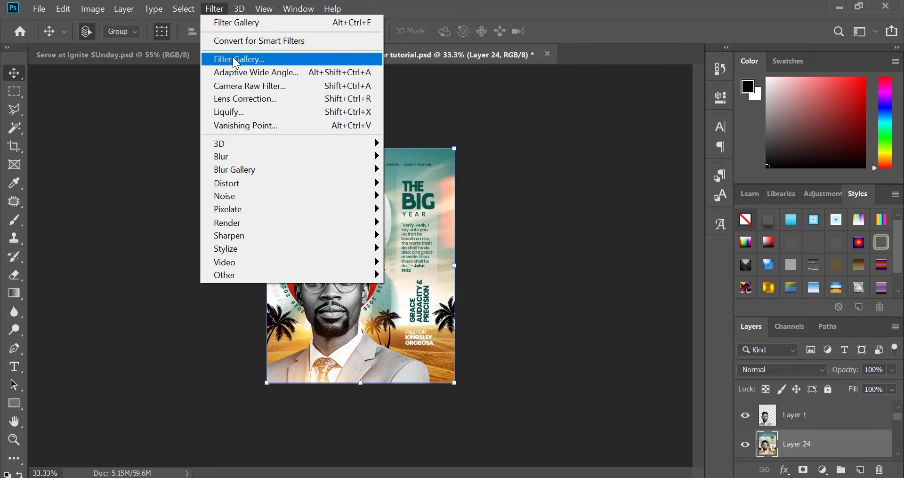
click(232, 57)
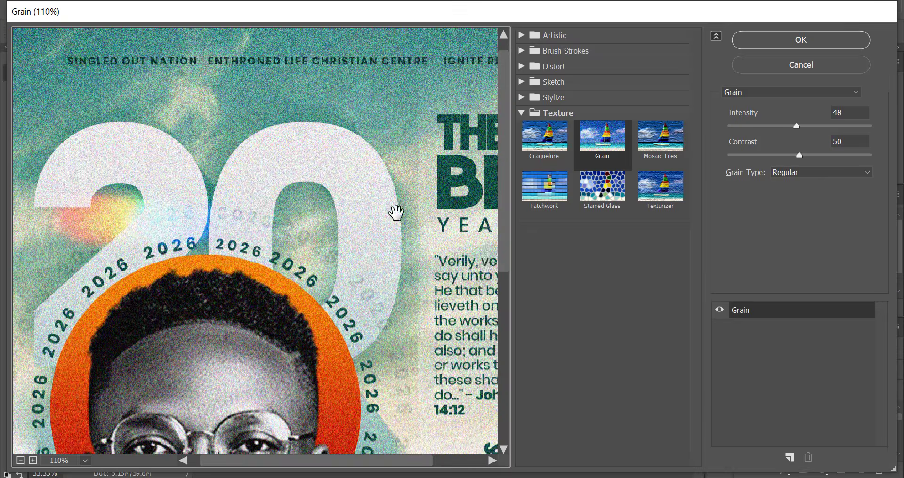
click(804, 35)
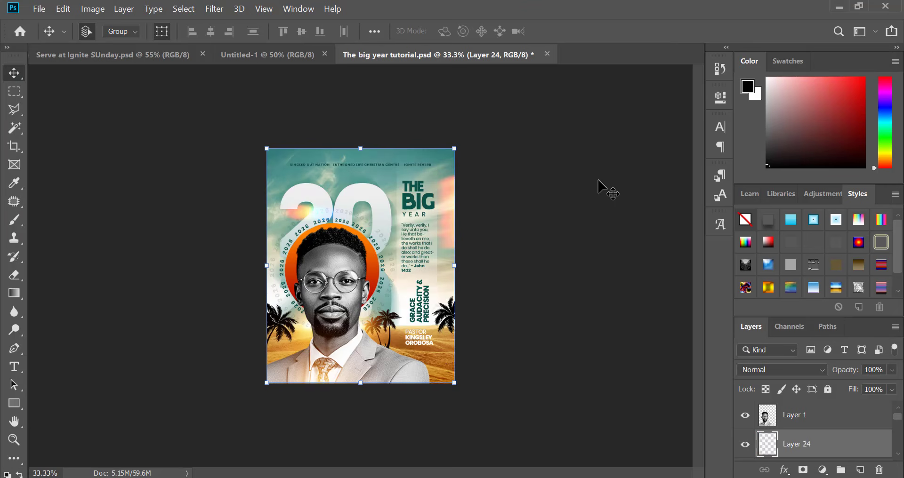
Step: Review the grain up close and on the whole poster, checking the sky, texts, man and palms
scroll(448, 182, up, 3)
scroll(452, 187, up, 3)
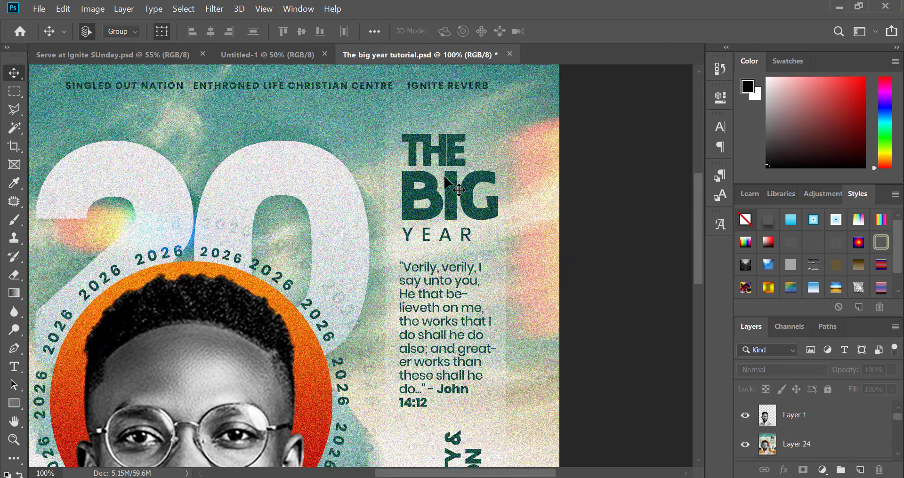
scroll(405, 221, down, 3)
scroll(372, 285, up, 3)
scroll(372, 285, down, 3)
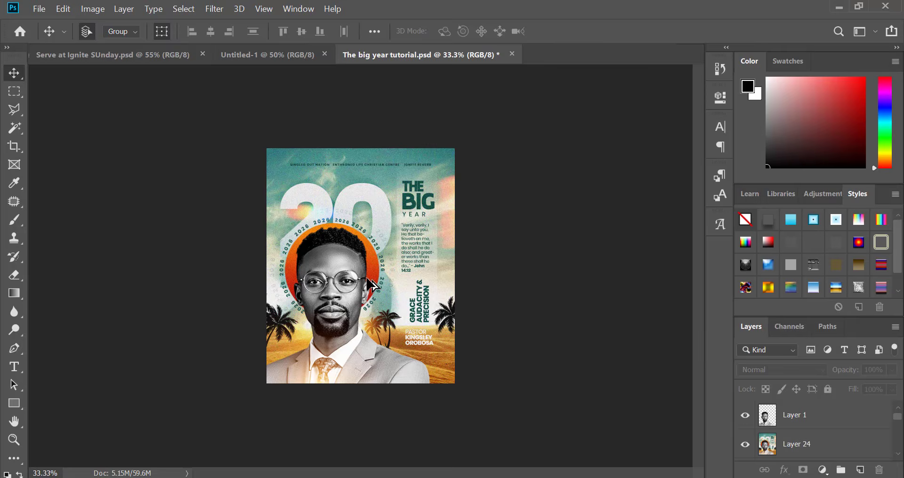
scroll(372, 285, up, 2)
scroll(465, 382, down, 1)
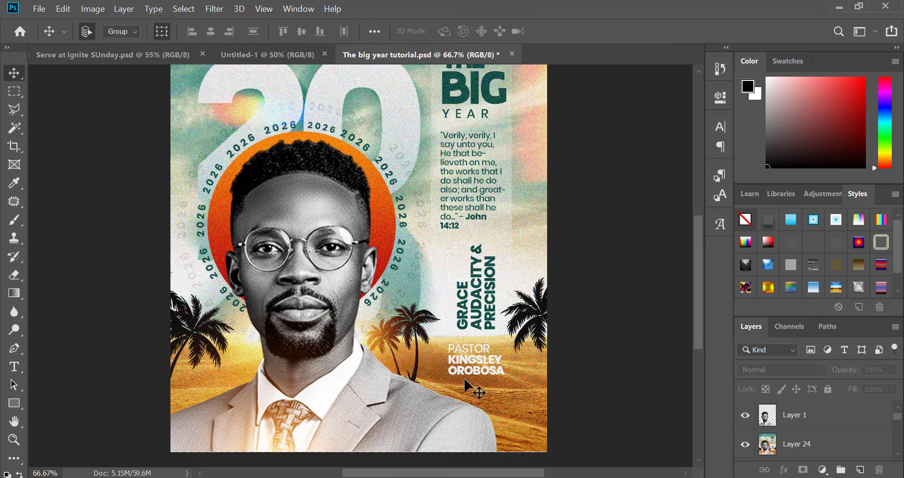
scroll(470, 298, down, 3)
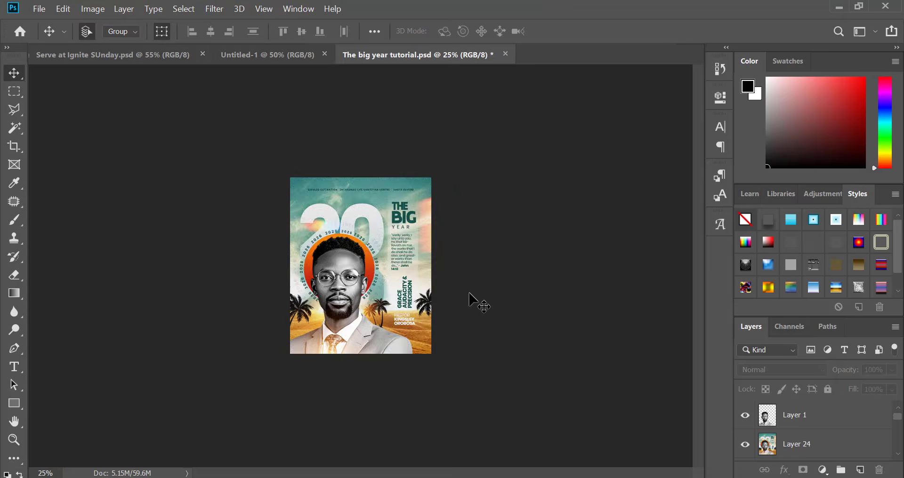
scroll(480, 292, up, 2)
key(ctrl+t)
scroll(444, 278, down, 2)
scroll(444, 279, up, 2)
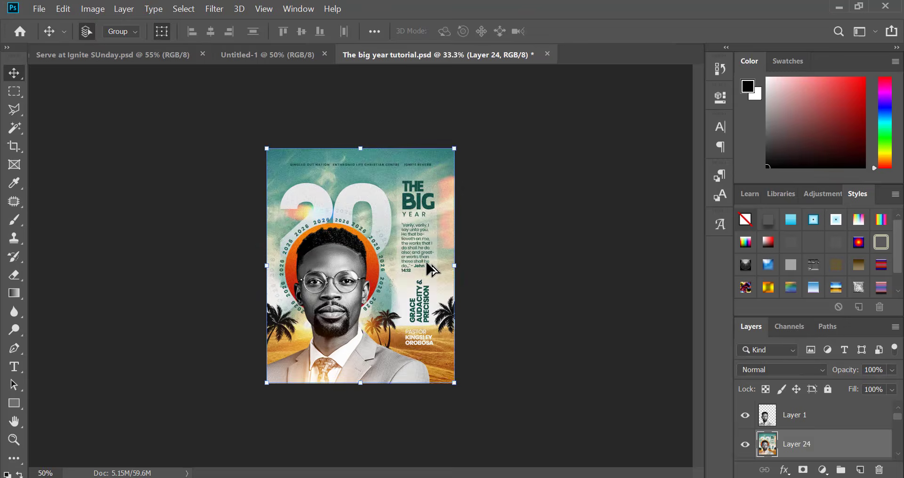
scroll(417, 238, down, 5)
scroll(403, 196, up, 4)
scroll(404, 196, up, 1)
scroll(404, 198, down, 2)
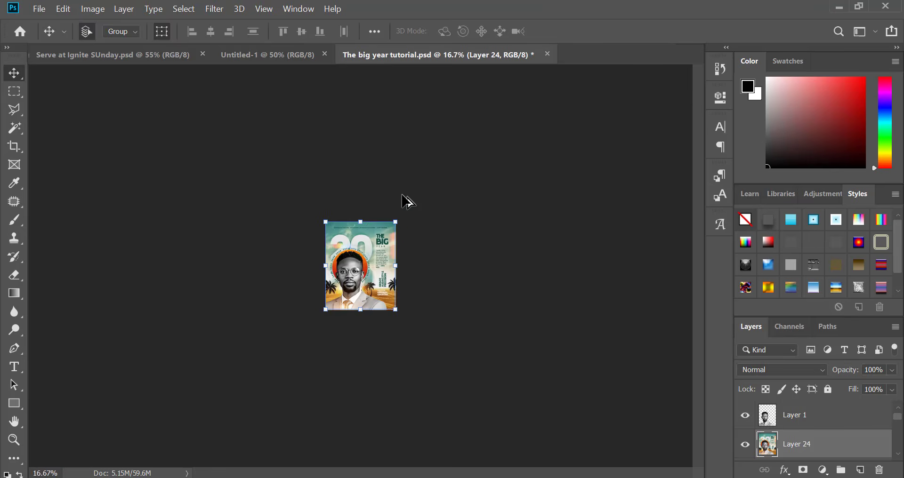
scroll(406, 201, up, 1)
scroll(404, 223, up, 3)
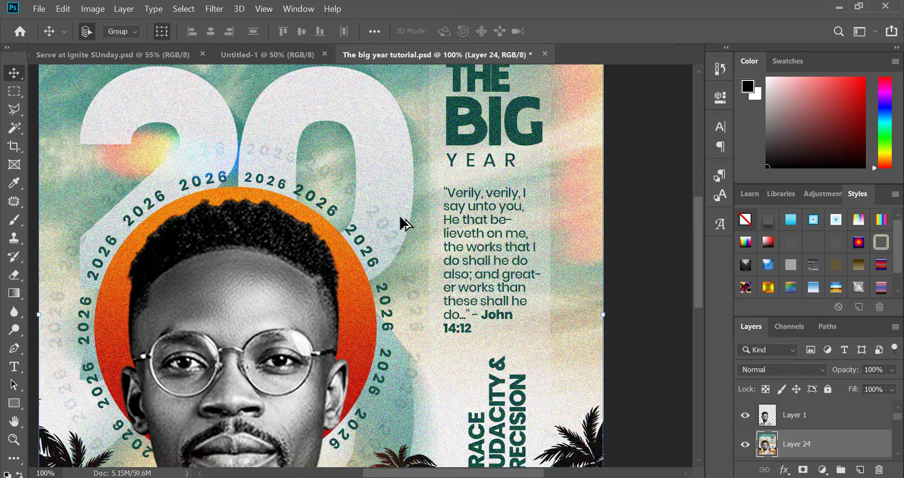
scroll(404, 223, down, 2)
scroll(404, 223, down, 1)
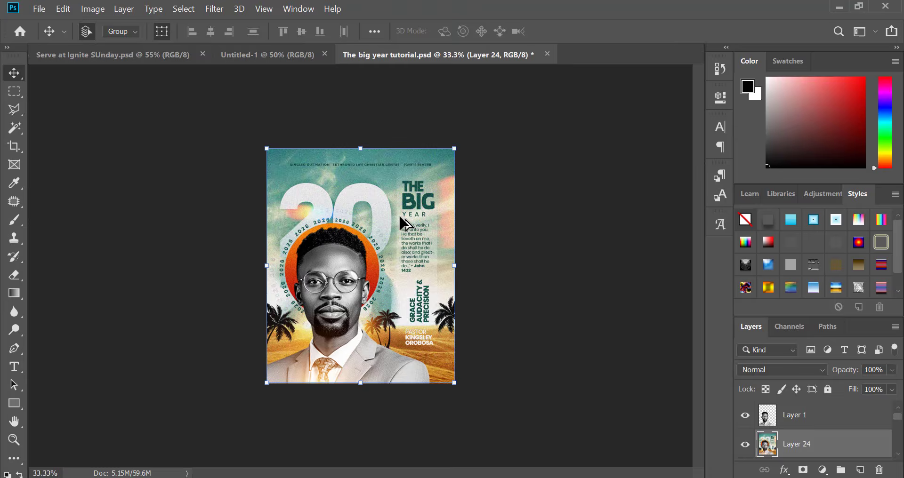
scroll(400, 217, up, 2)
scroll(399, 215, down, 2)
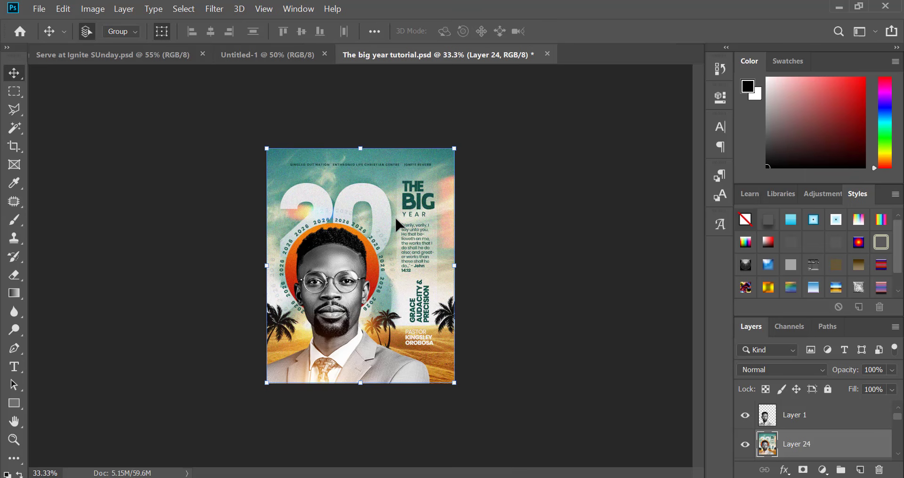